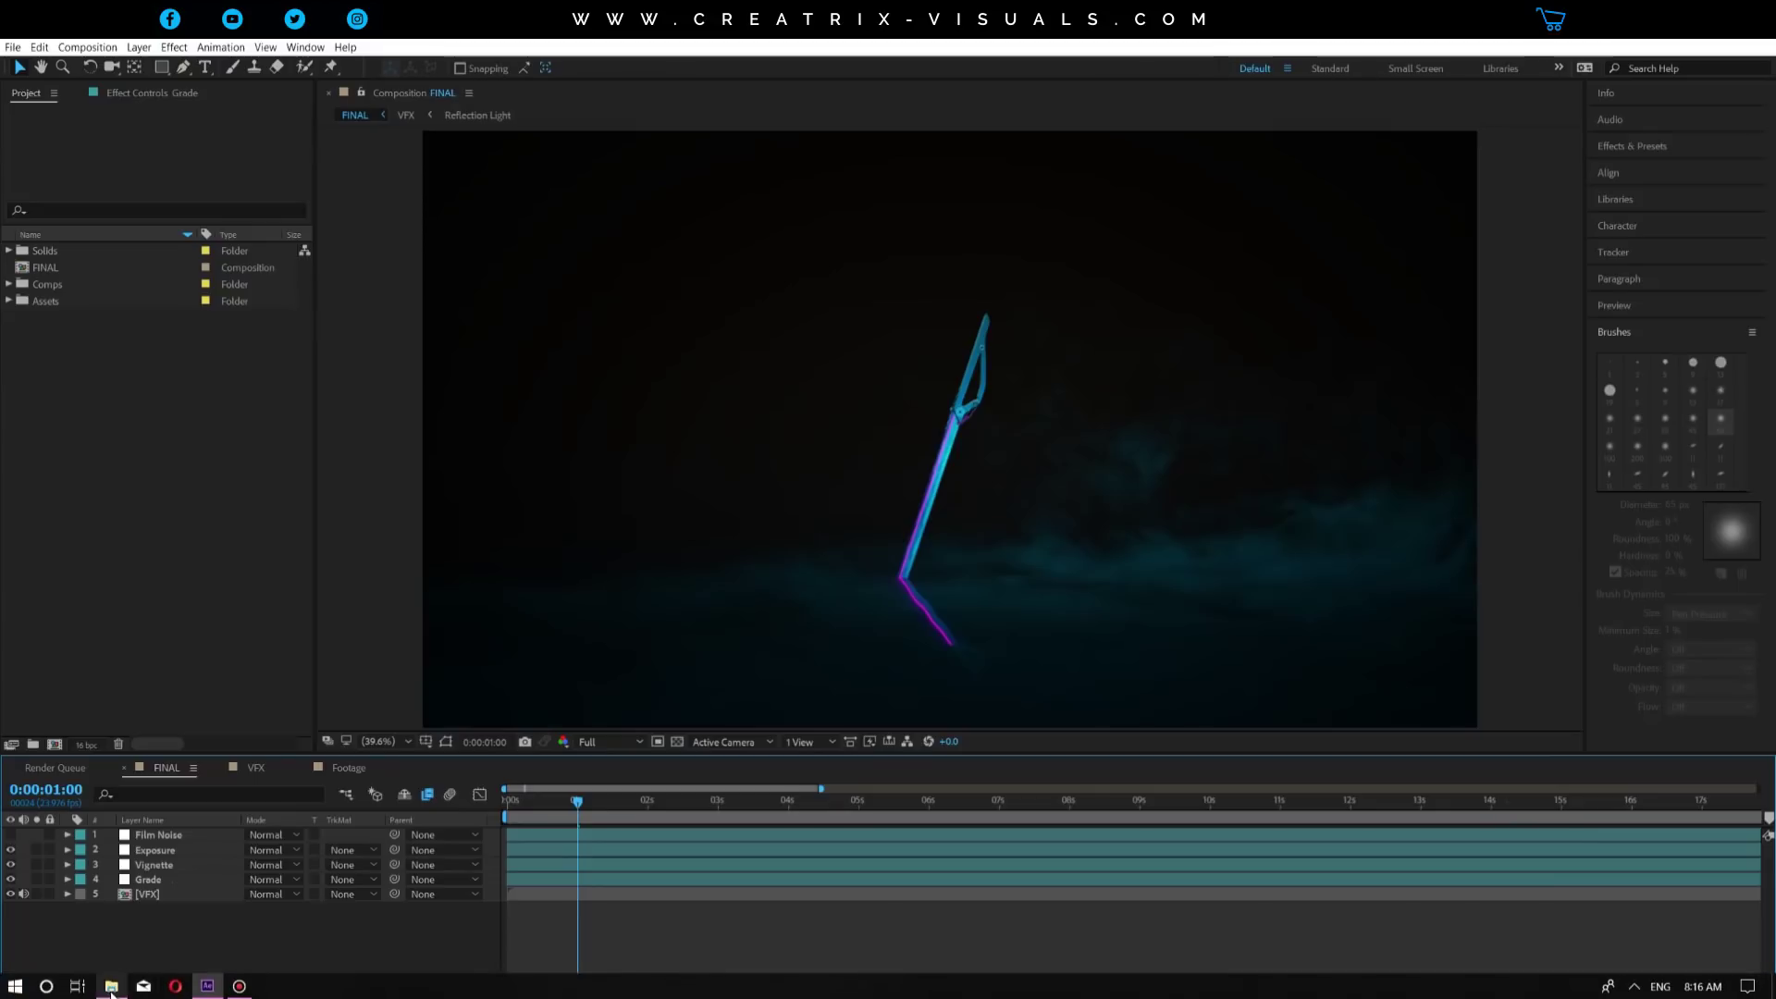
# Browse the Sword project's Footage and Assets folders, then return to the FINAL comp
pyautogui.click(111, 988)
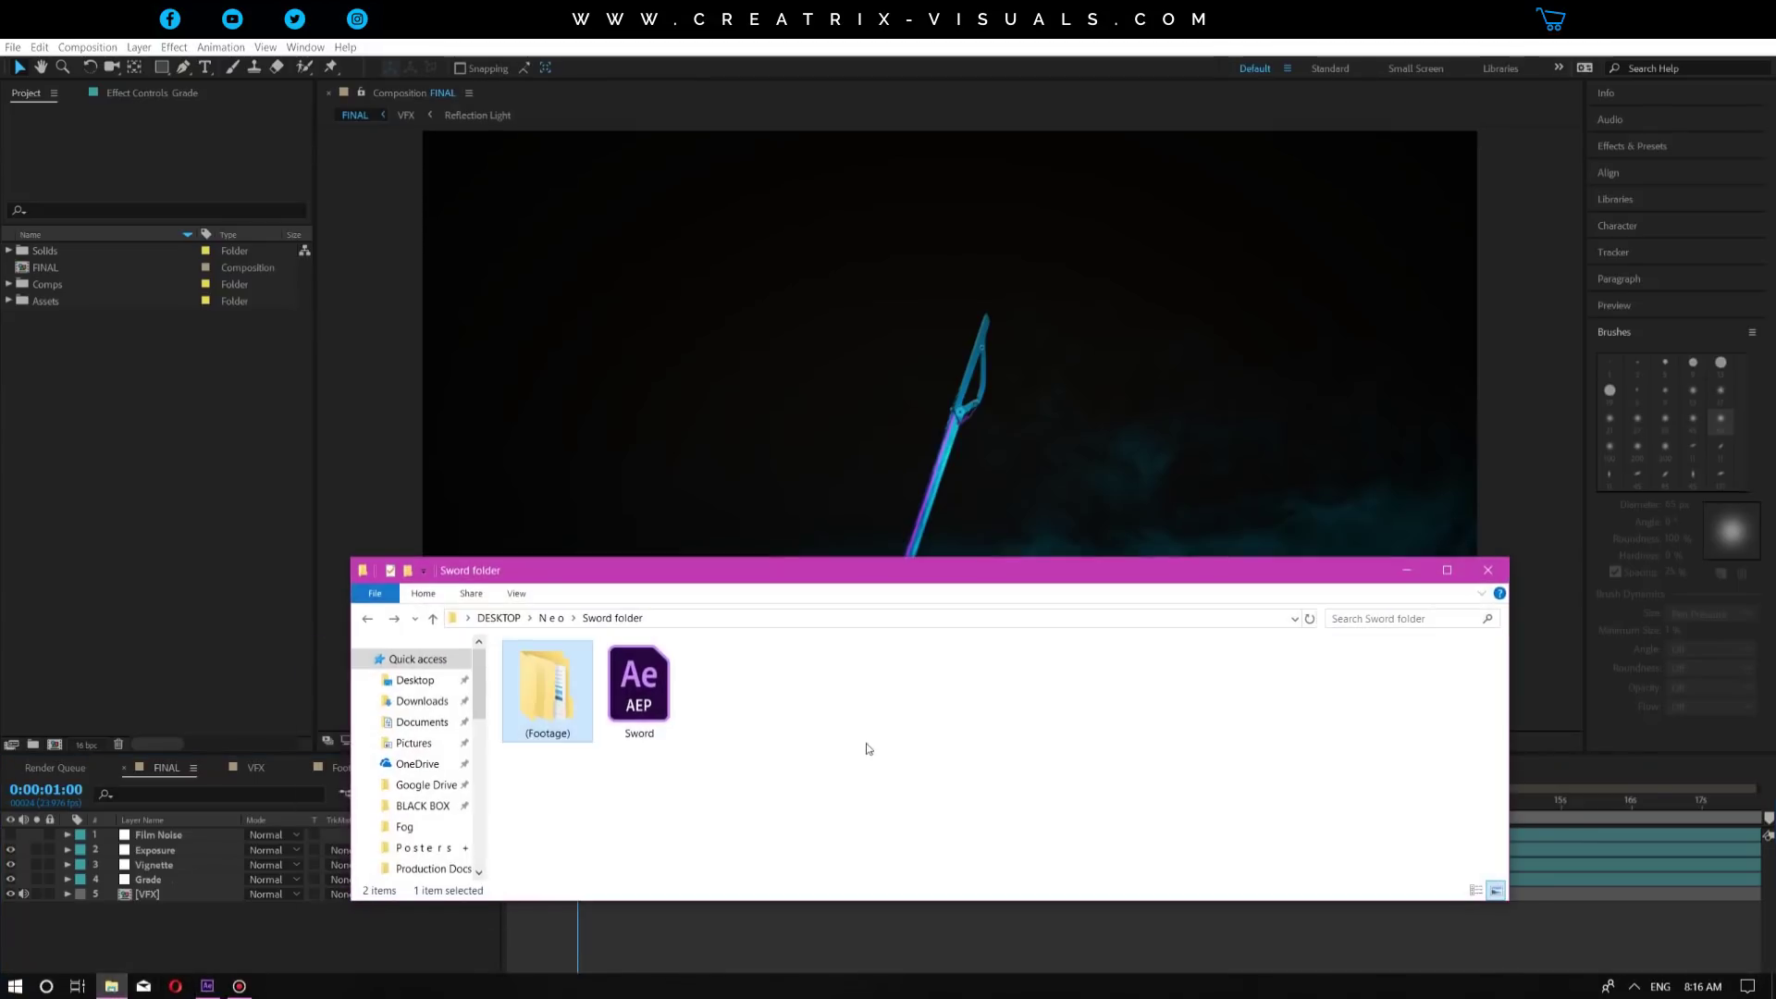
pyautogui.doubleClick(542, 698)
pyautogui.doubleClick(555, 684)
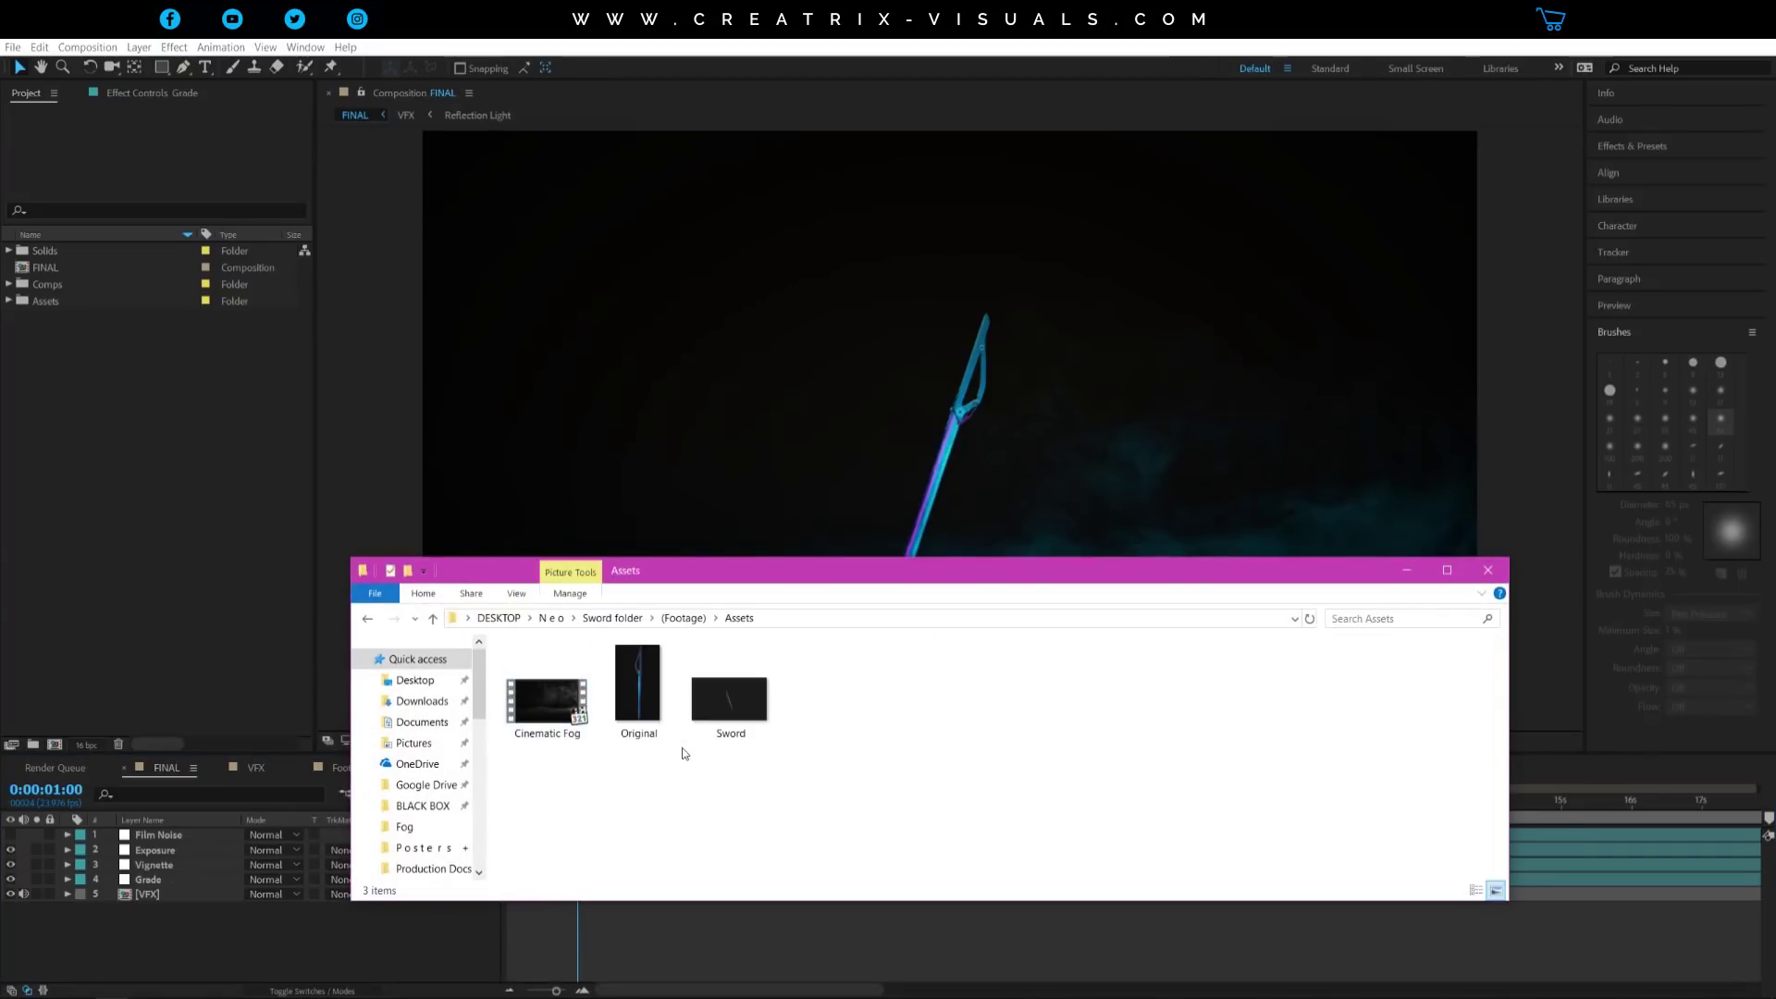
pyautogui.press('BackSpace')
pyautogui.press('BackSpace')
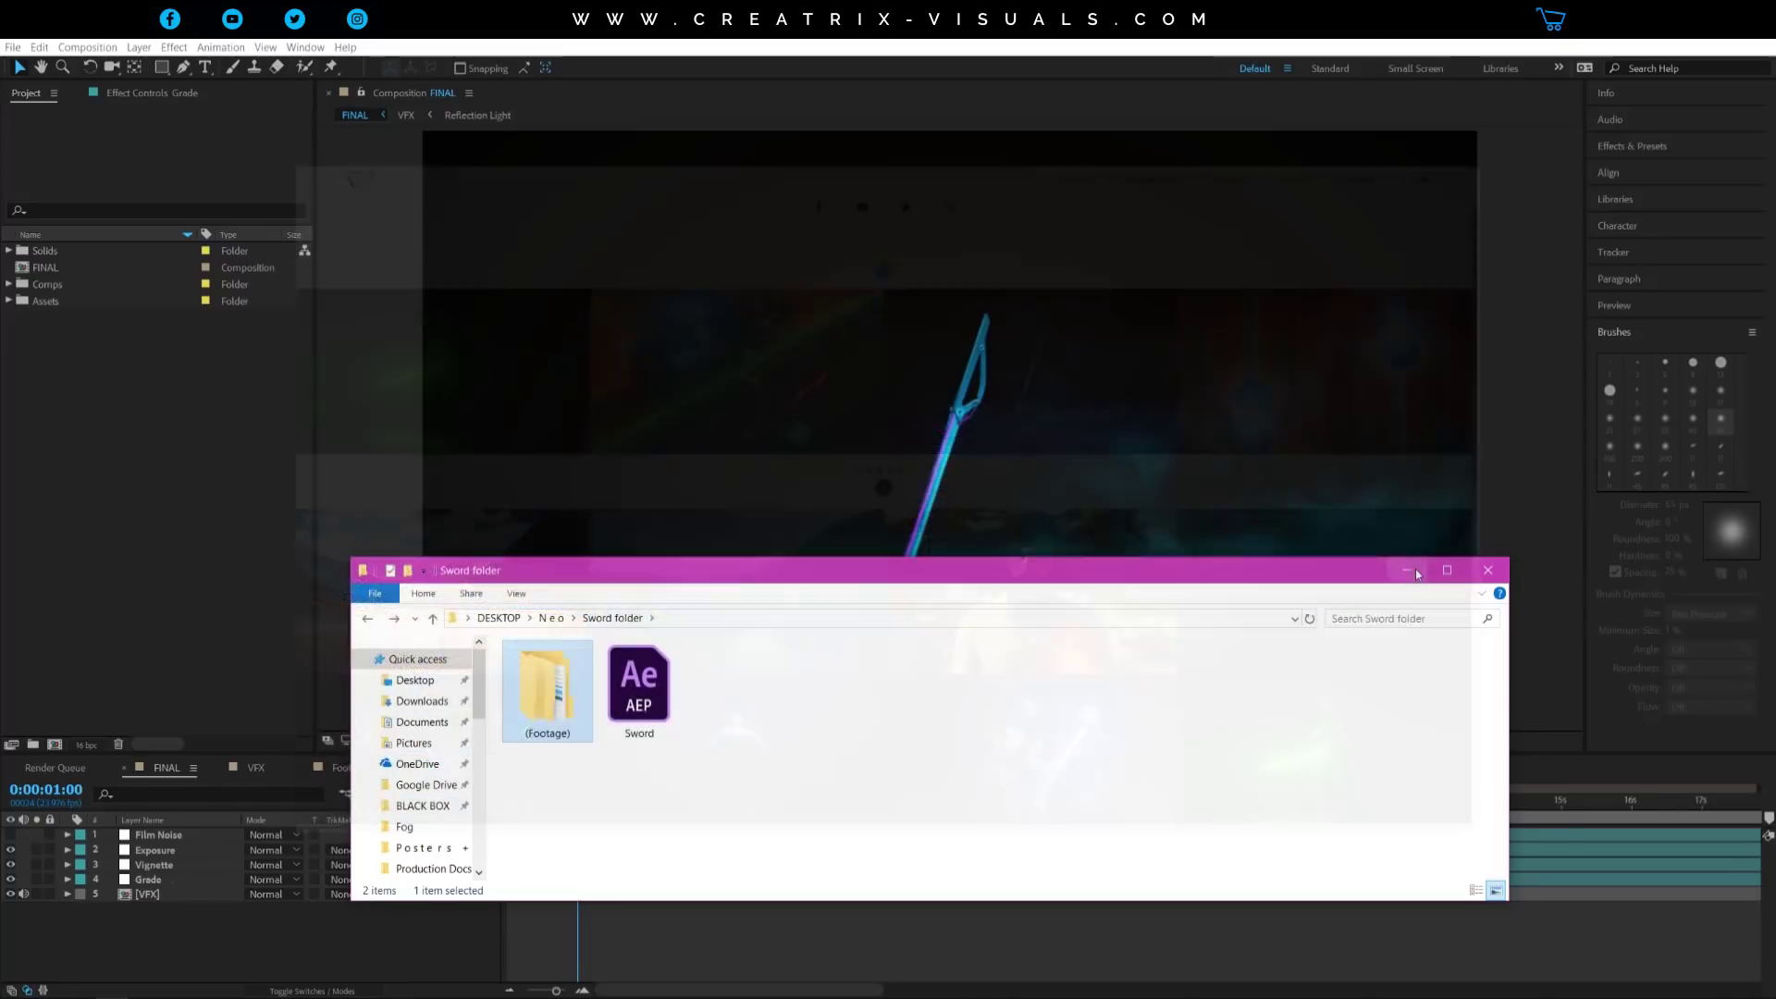
pyautogui.click(1413, 569)
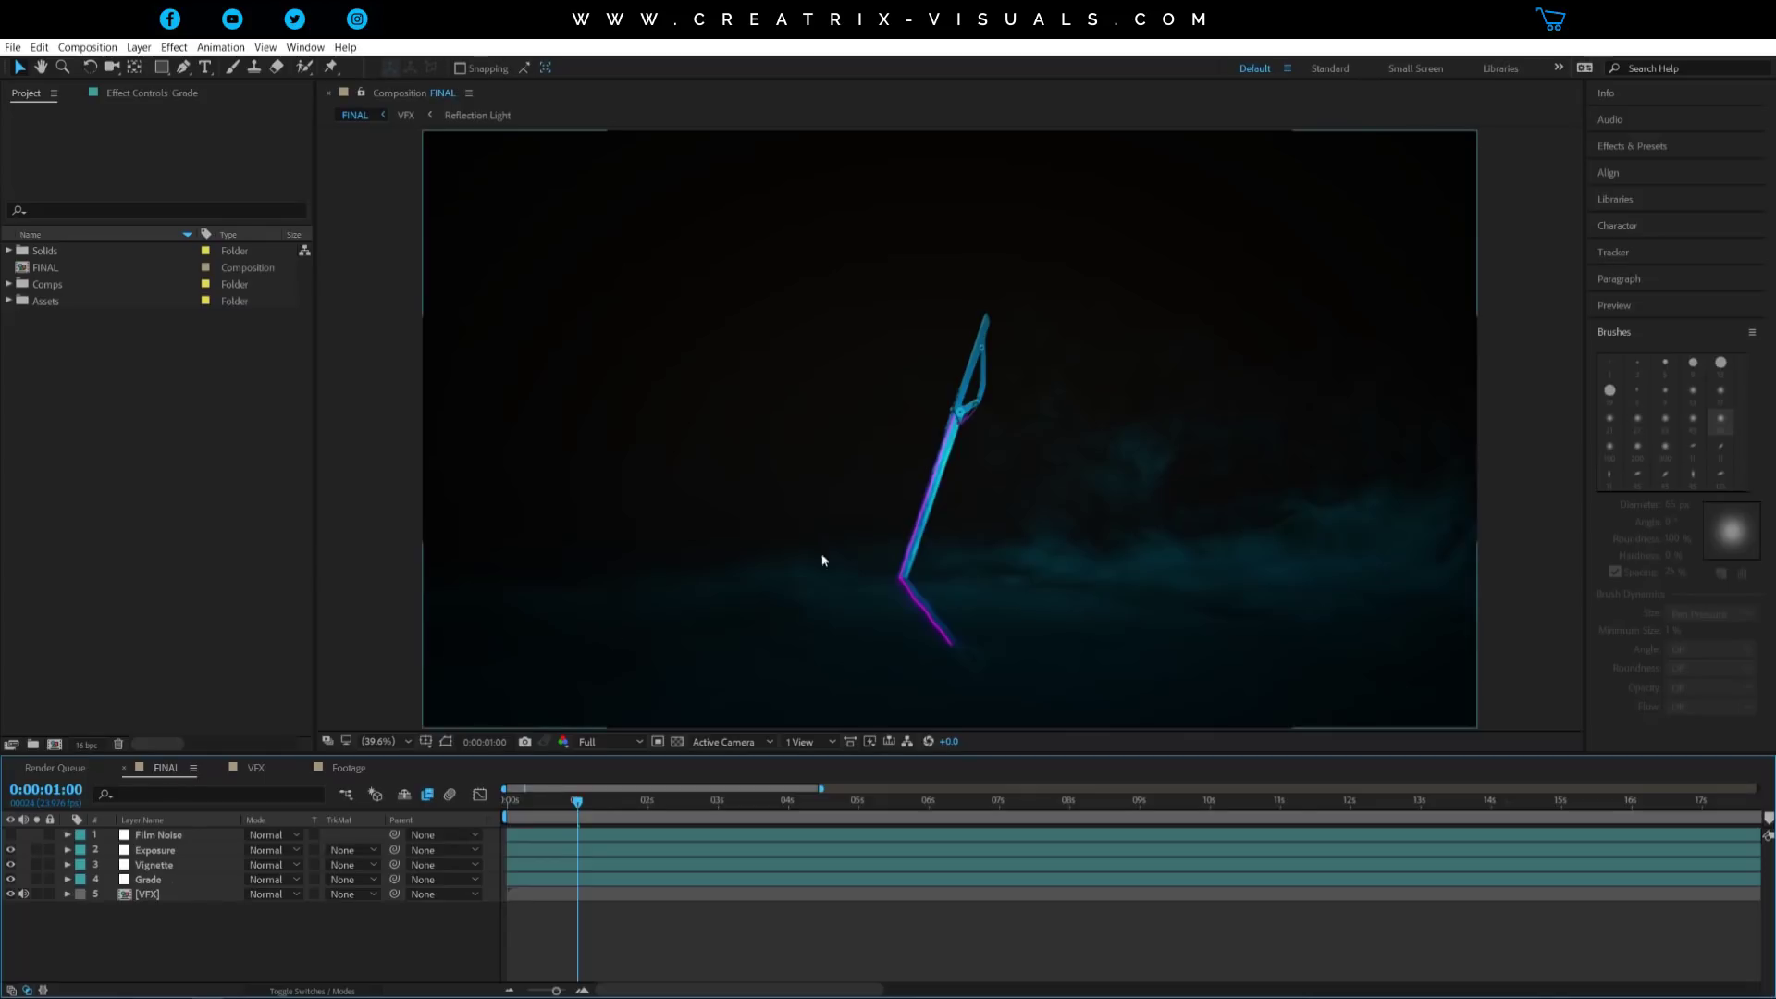
# Solo the VFX, Vignette and Exposure layers to compare the grading layers
pyautogui.click(37, 894)
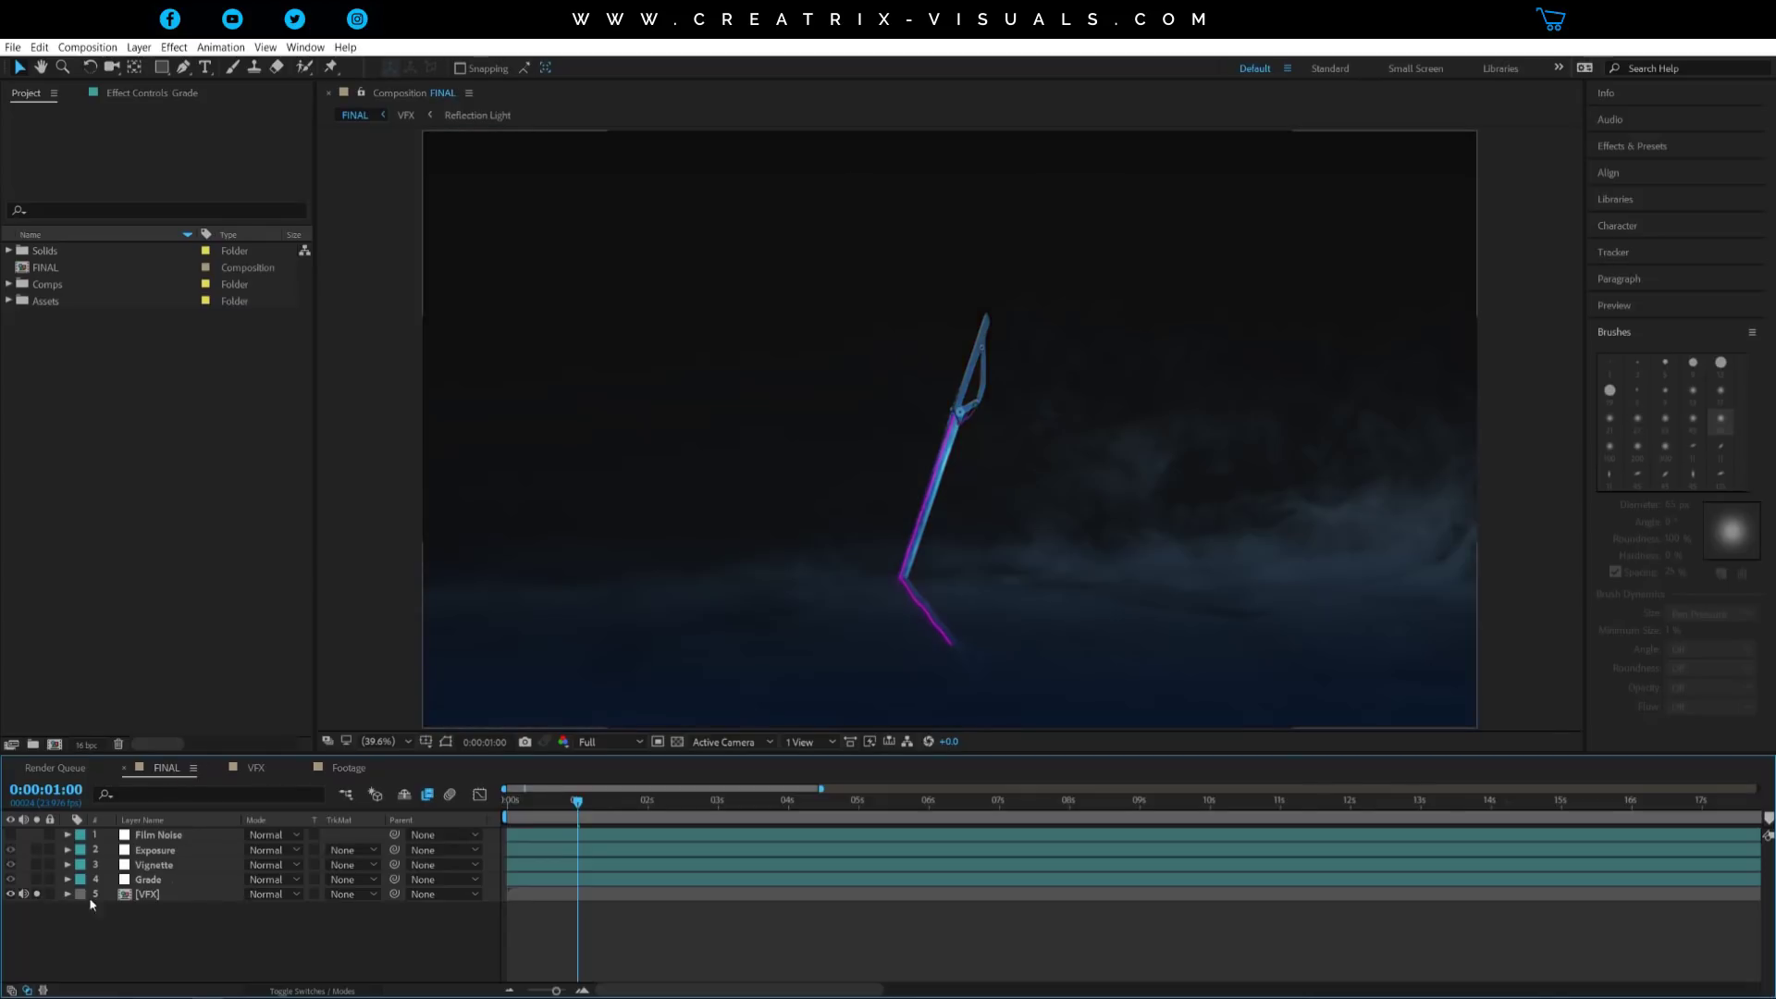
pyautogui.click(147, 894)
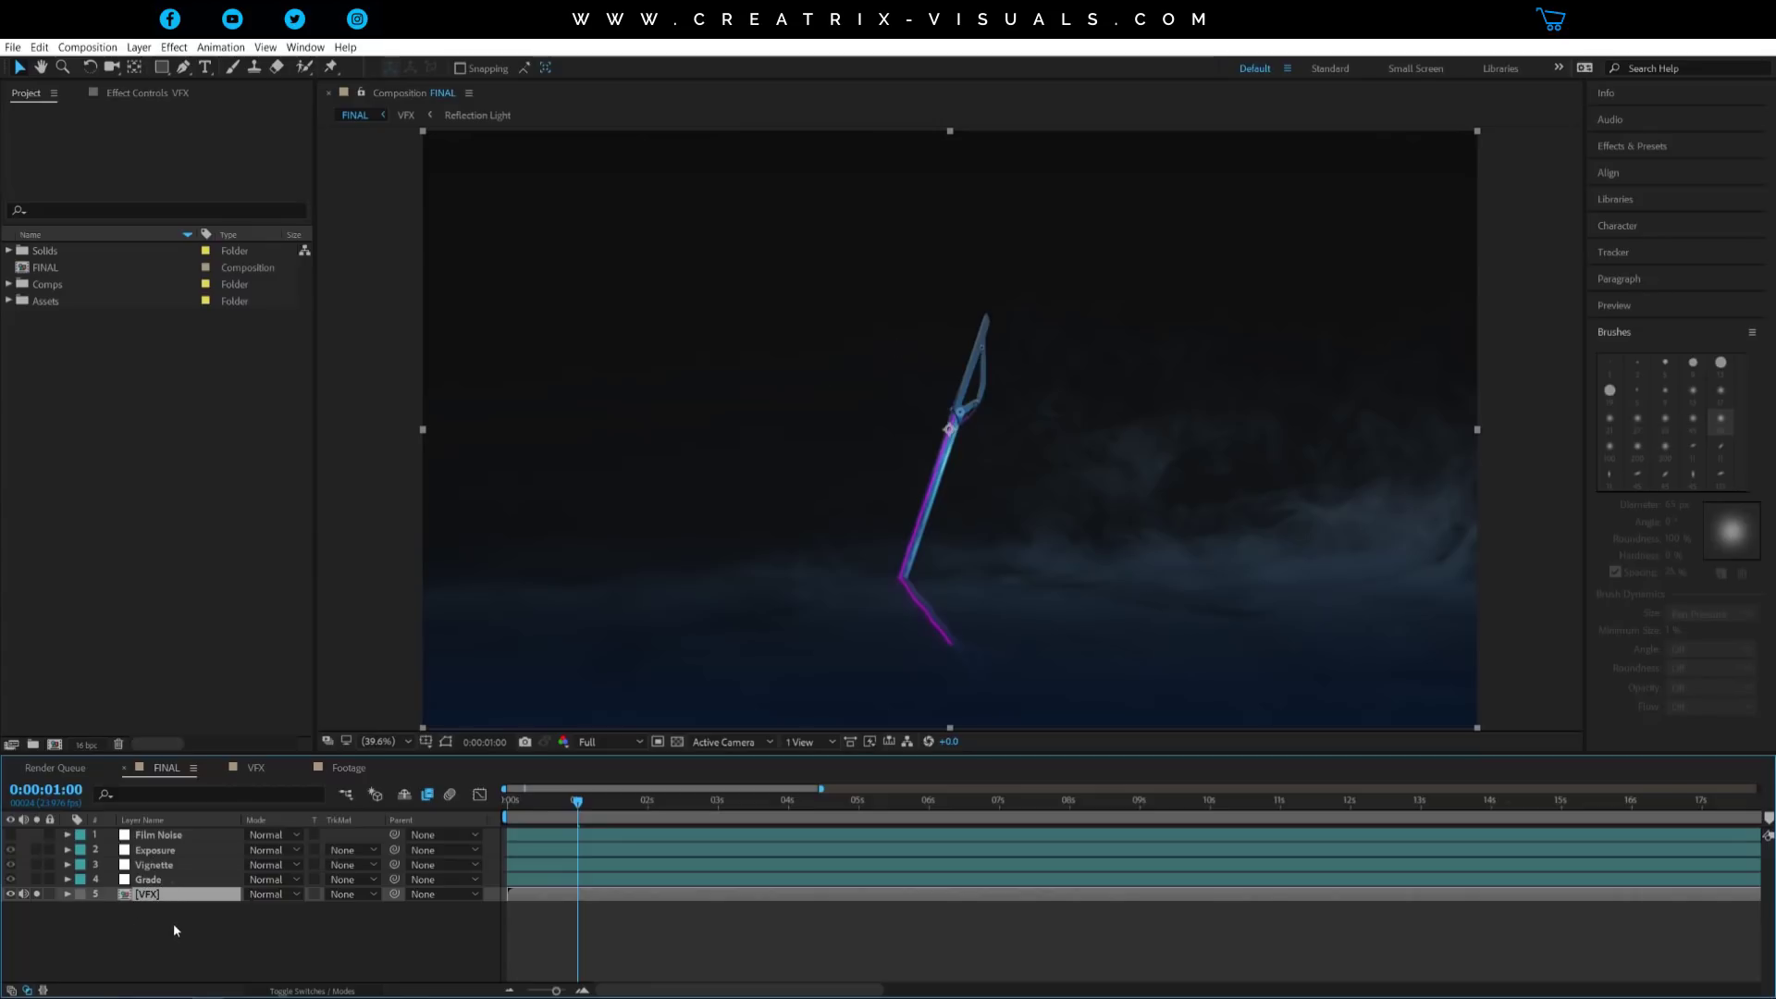
pyautogui.click(172, 880)
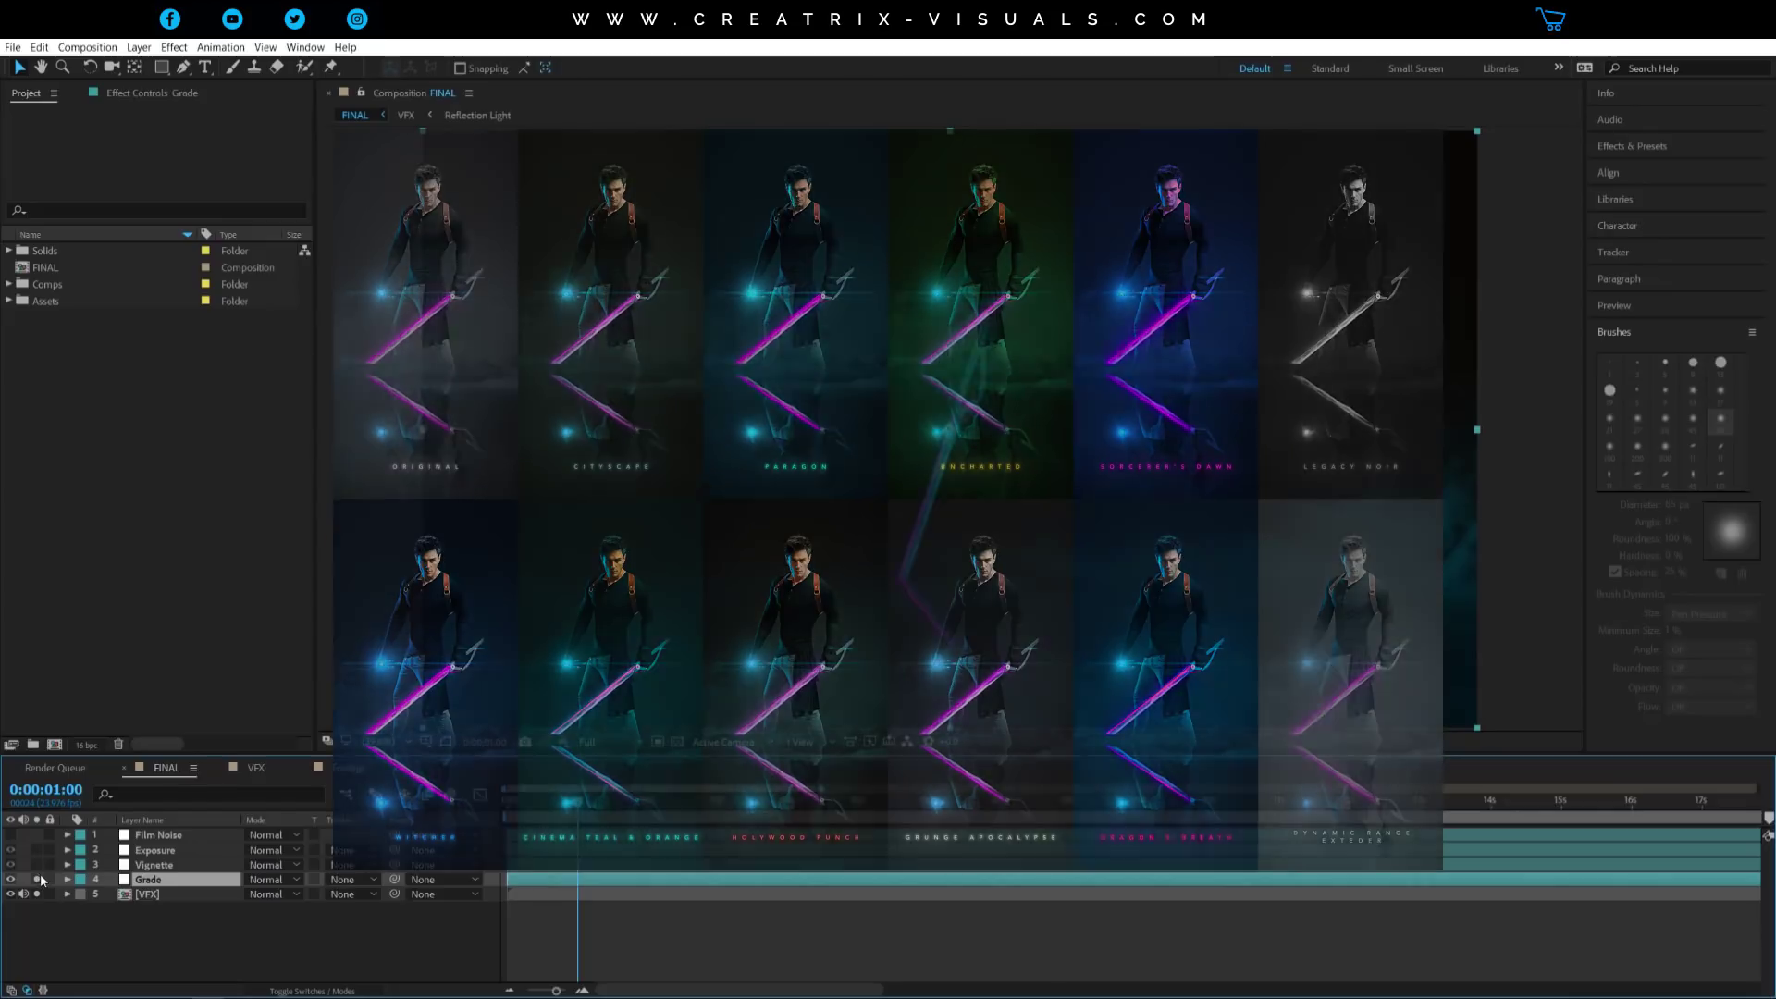
pyautogui.click(36, 864)
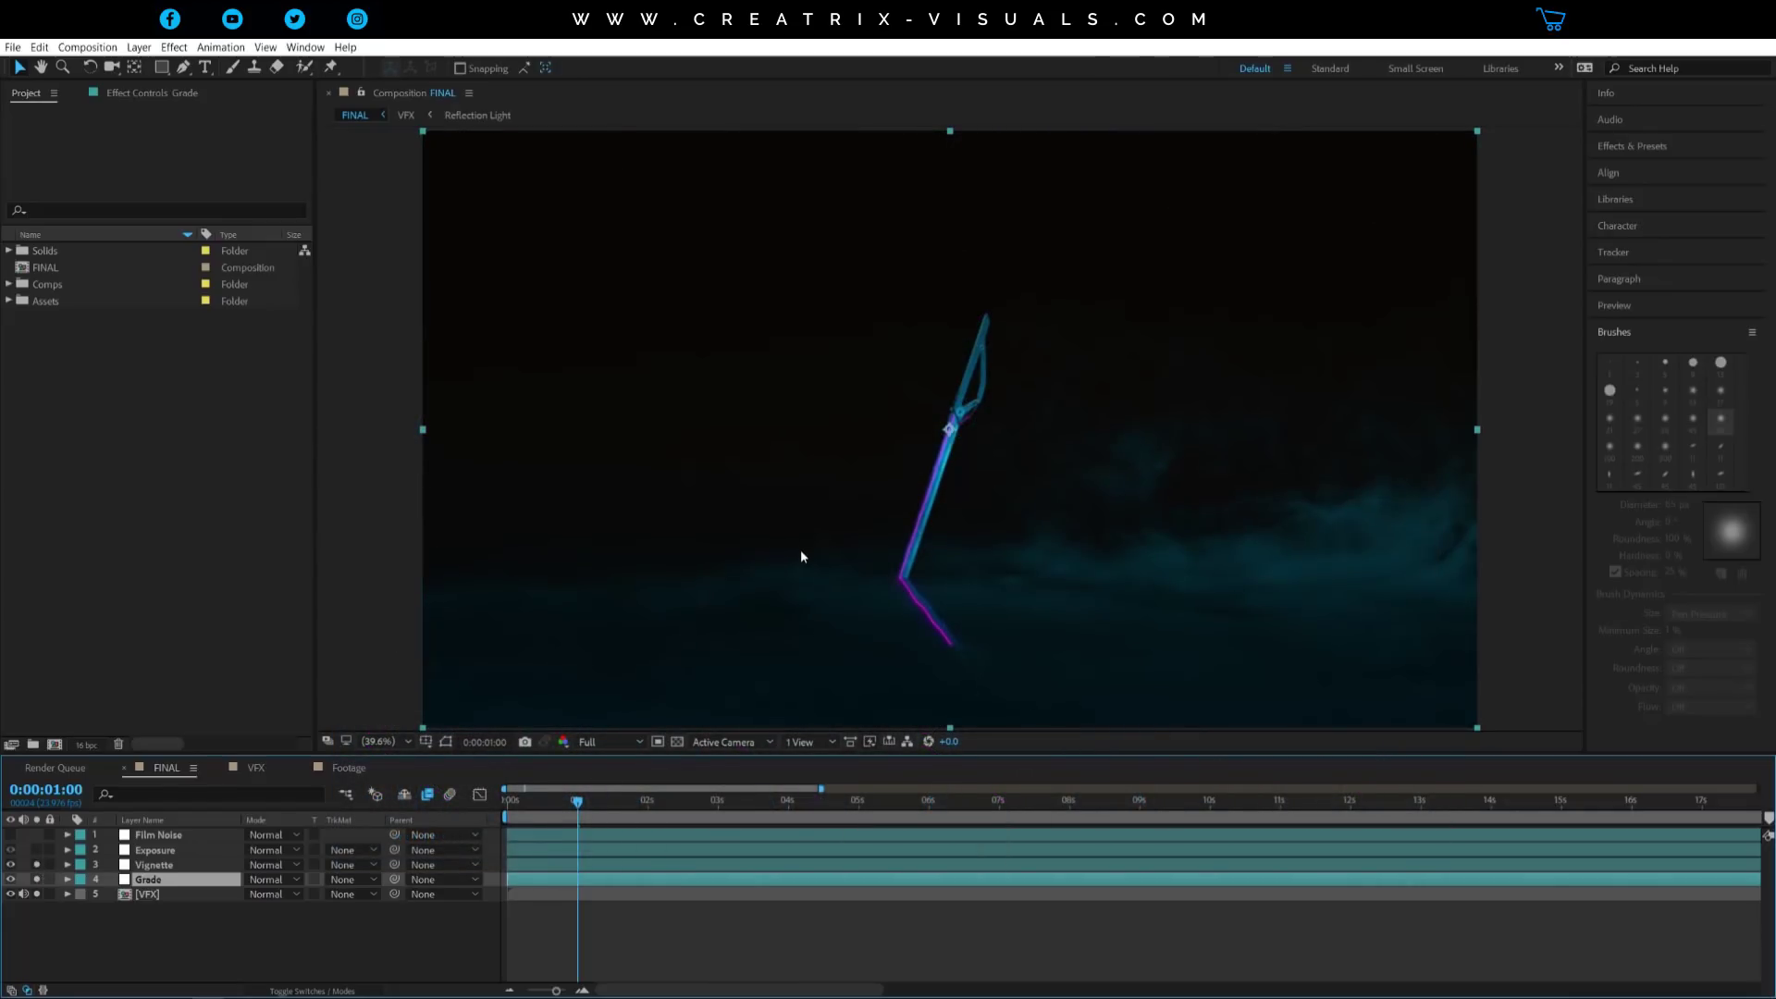
pyautogui.click(37, 851)
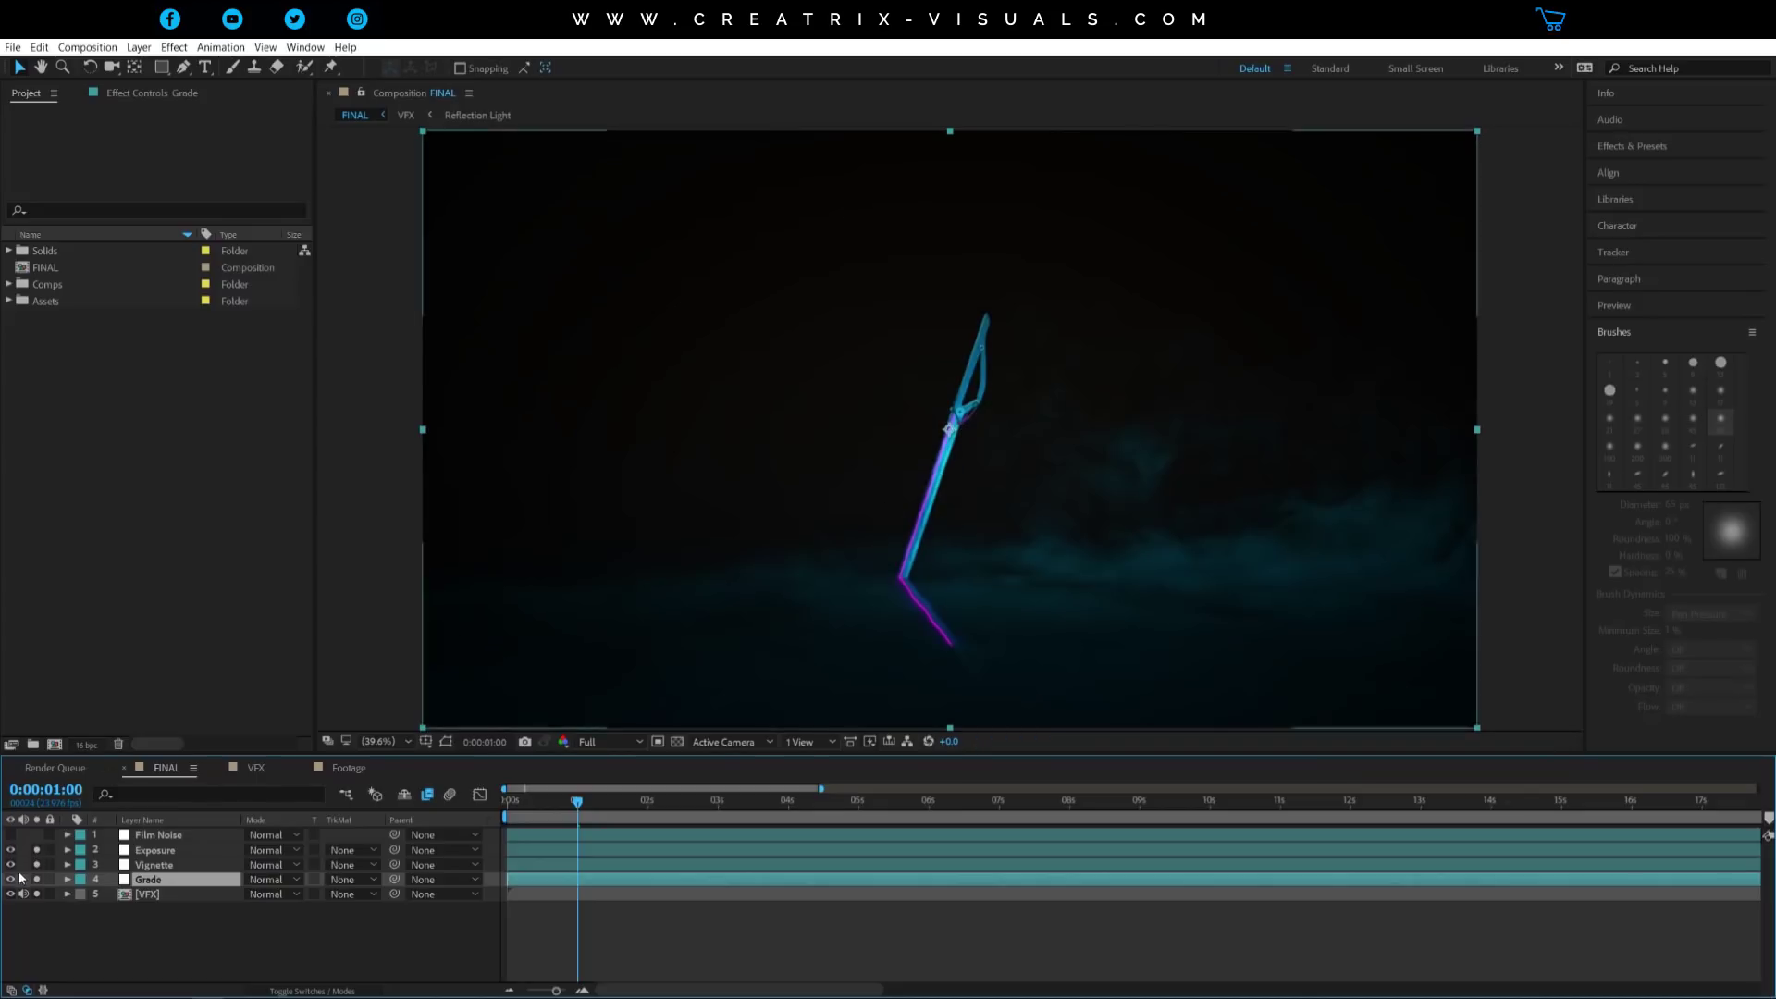
pyautogui.click(159, 834)
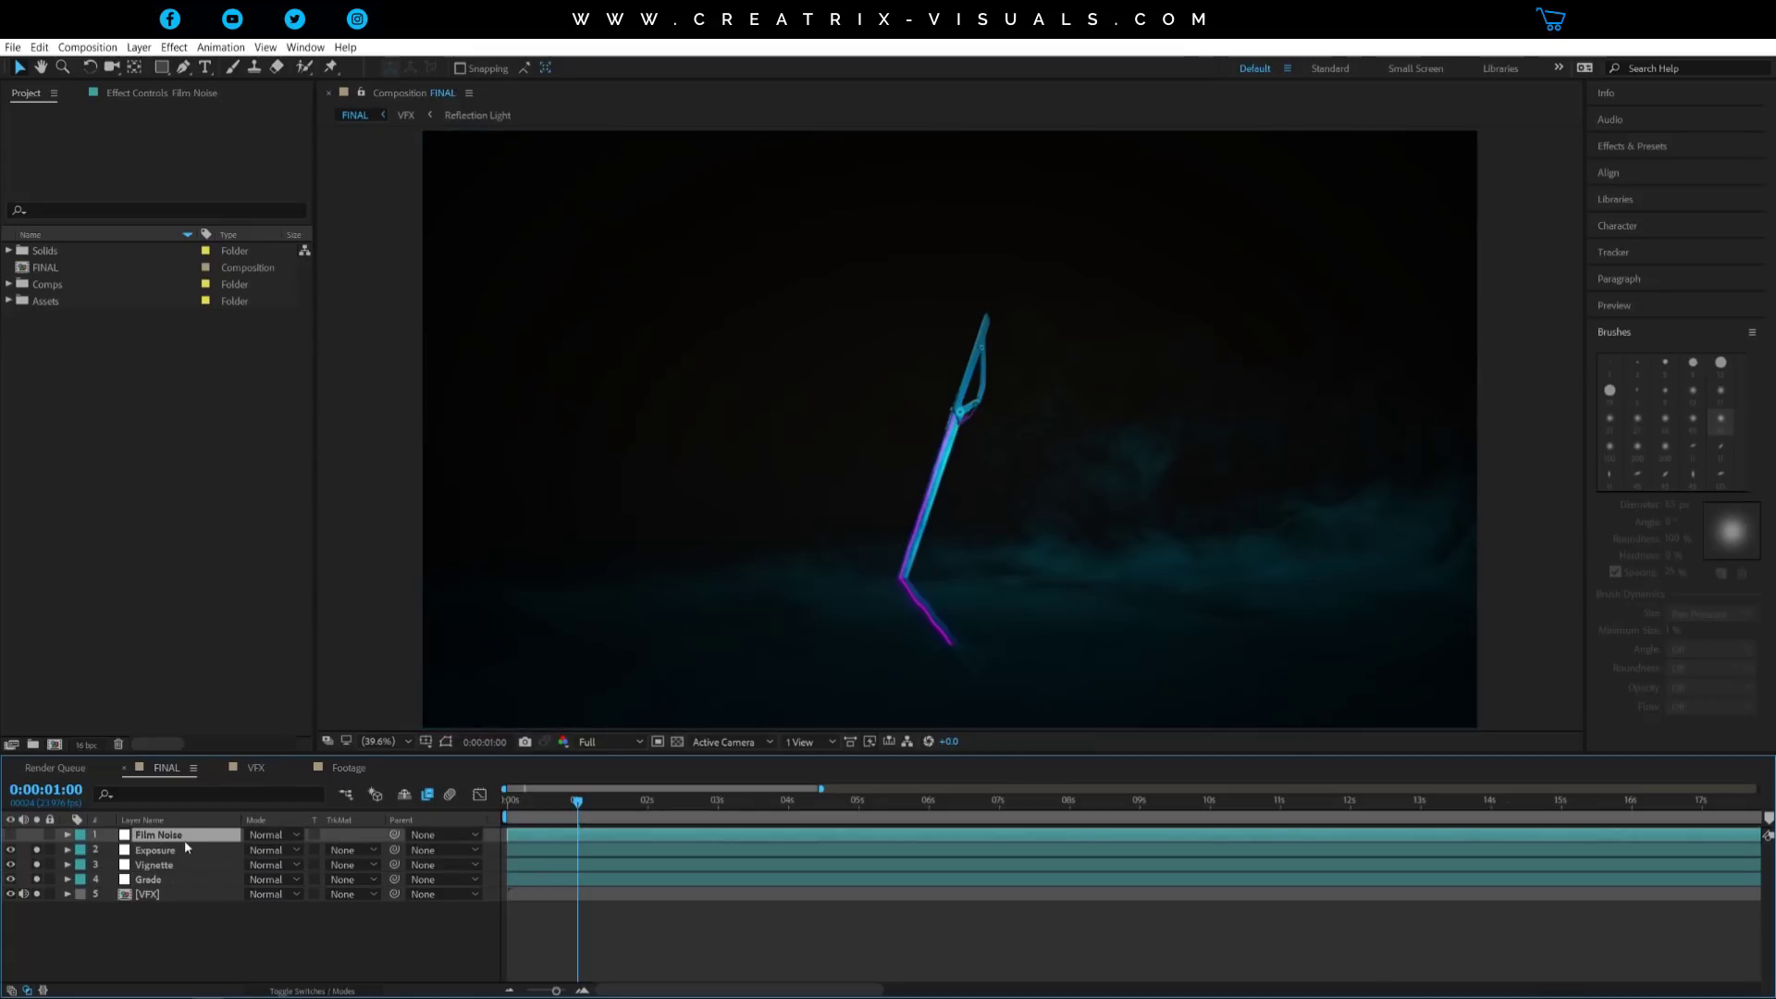
# Select the VFX layer and switch to the VFX composition
pyautogui.scroll(4, 1028, 486)
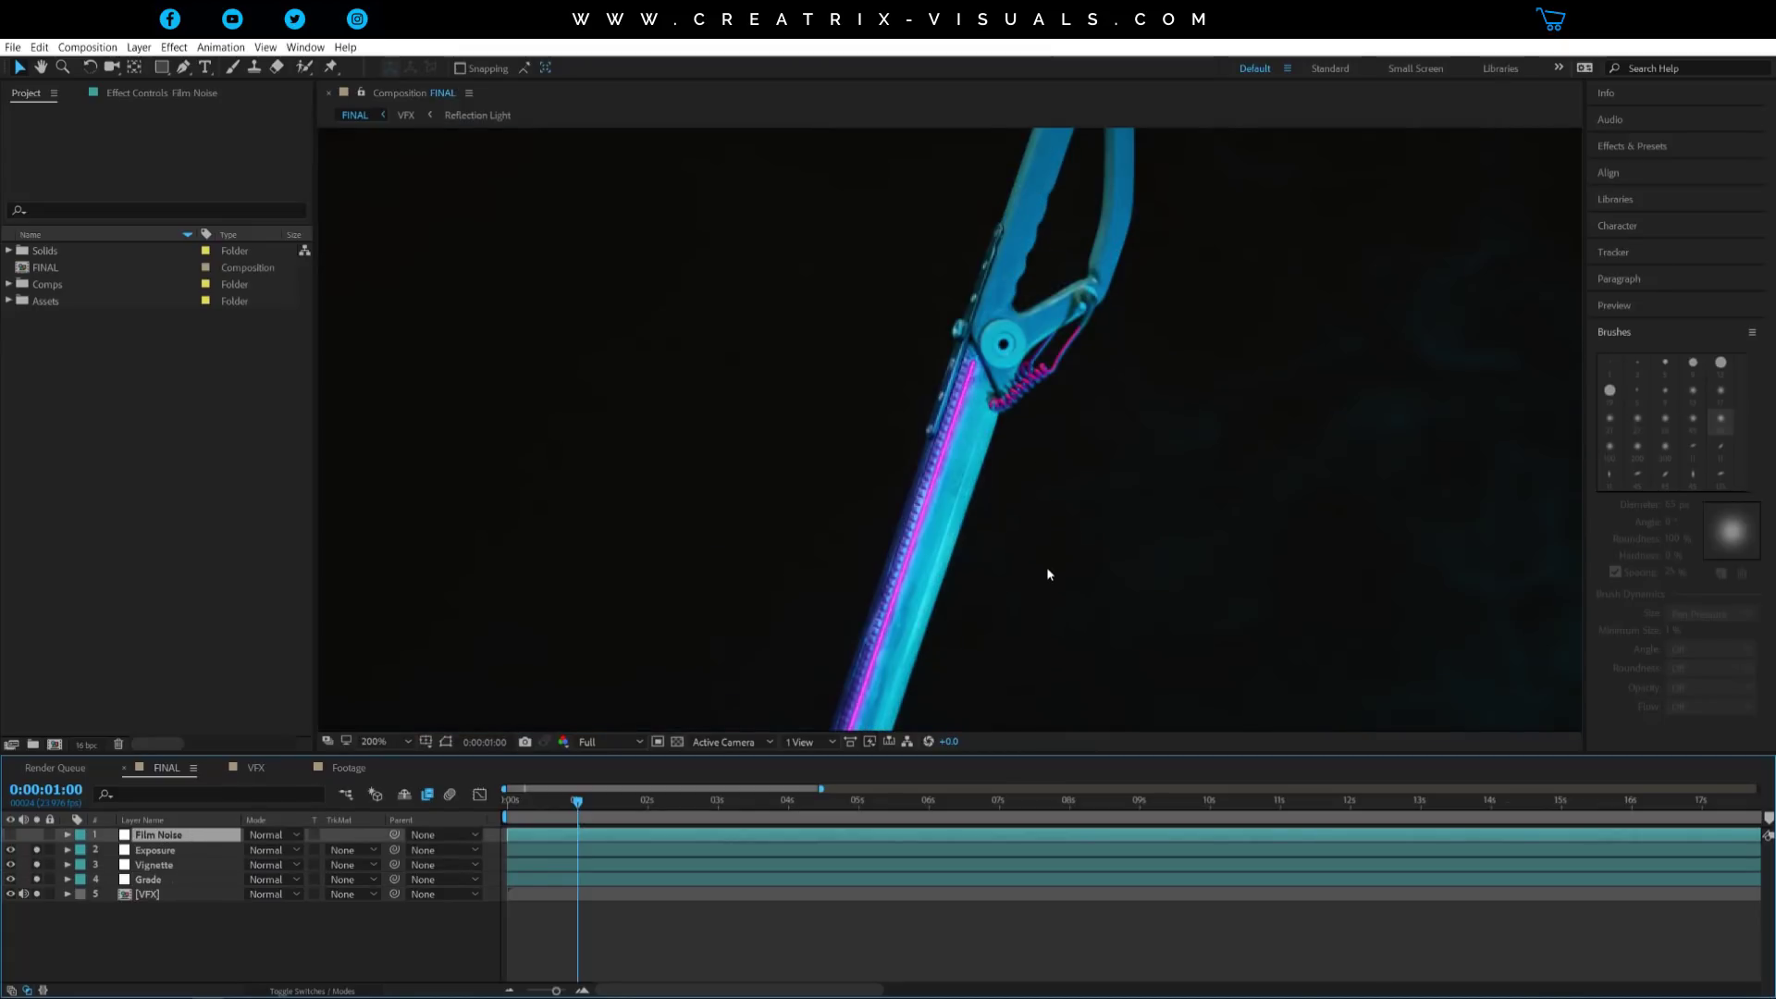
pyautogui.scroll(-4, 1046, 566)
pyautogui.scroll(-2, 1046, 566)
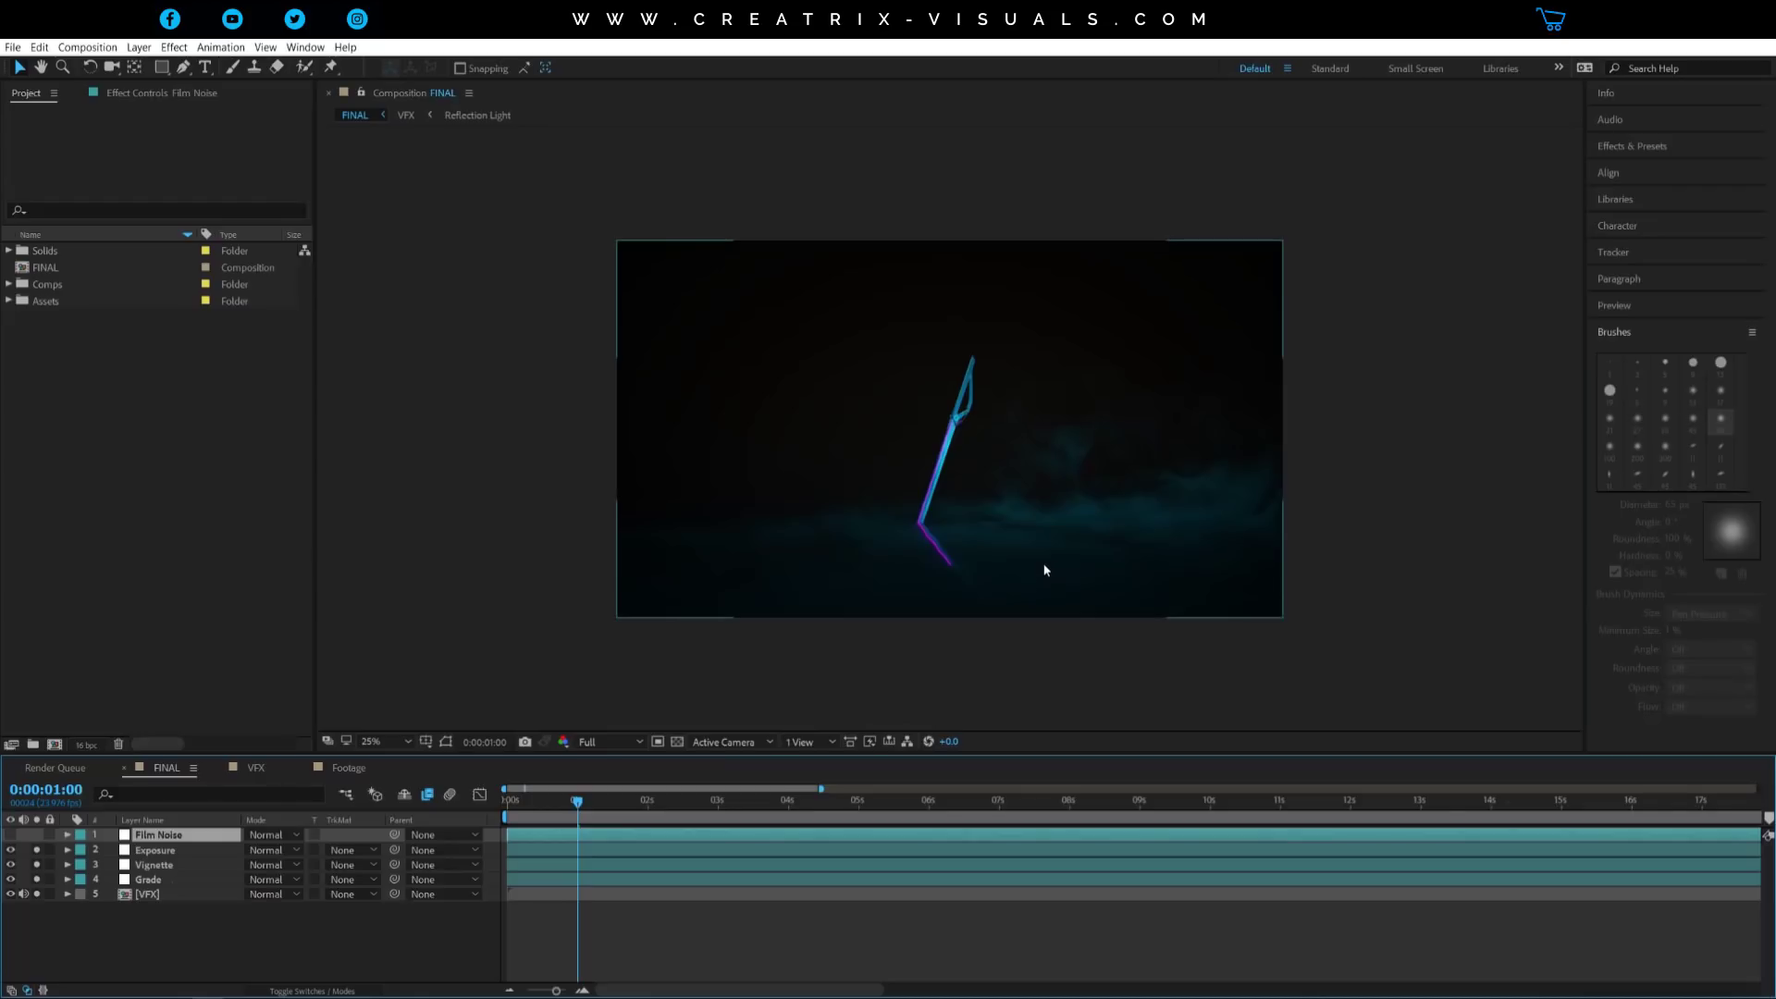
pyautogui.click(145, 896)
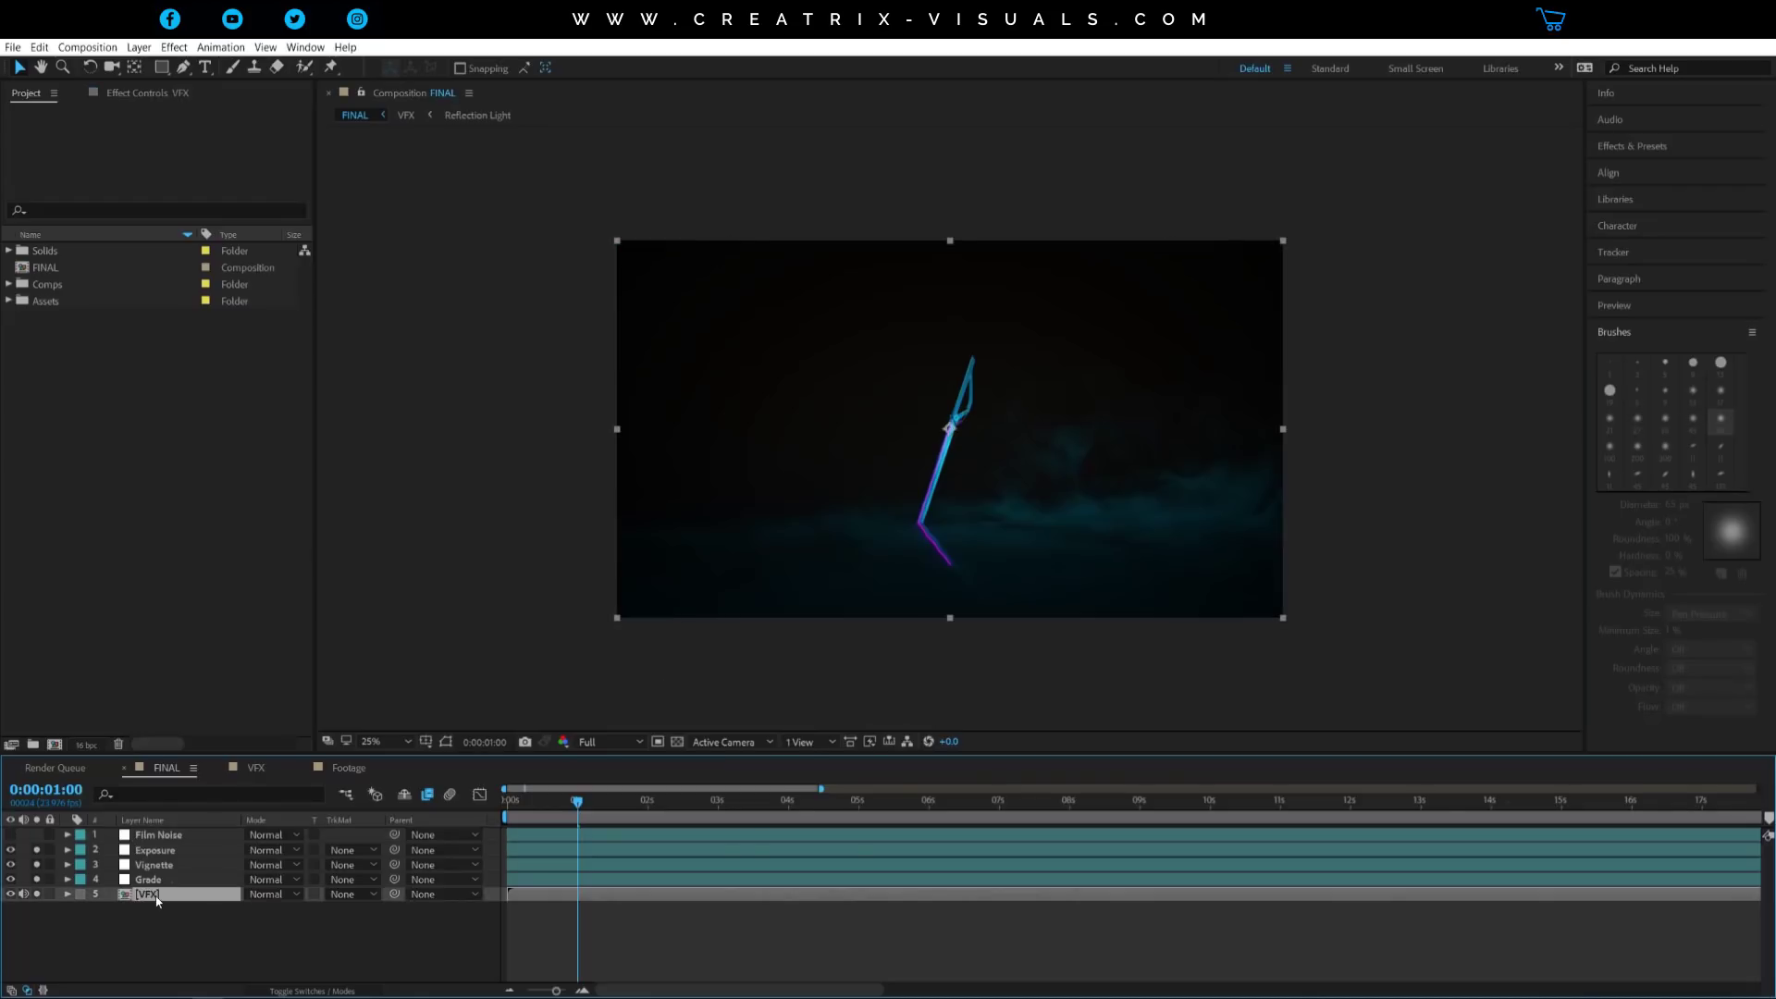
pyautogui.click(259, 770)
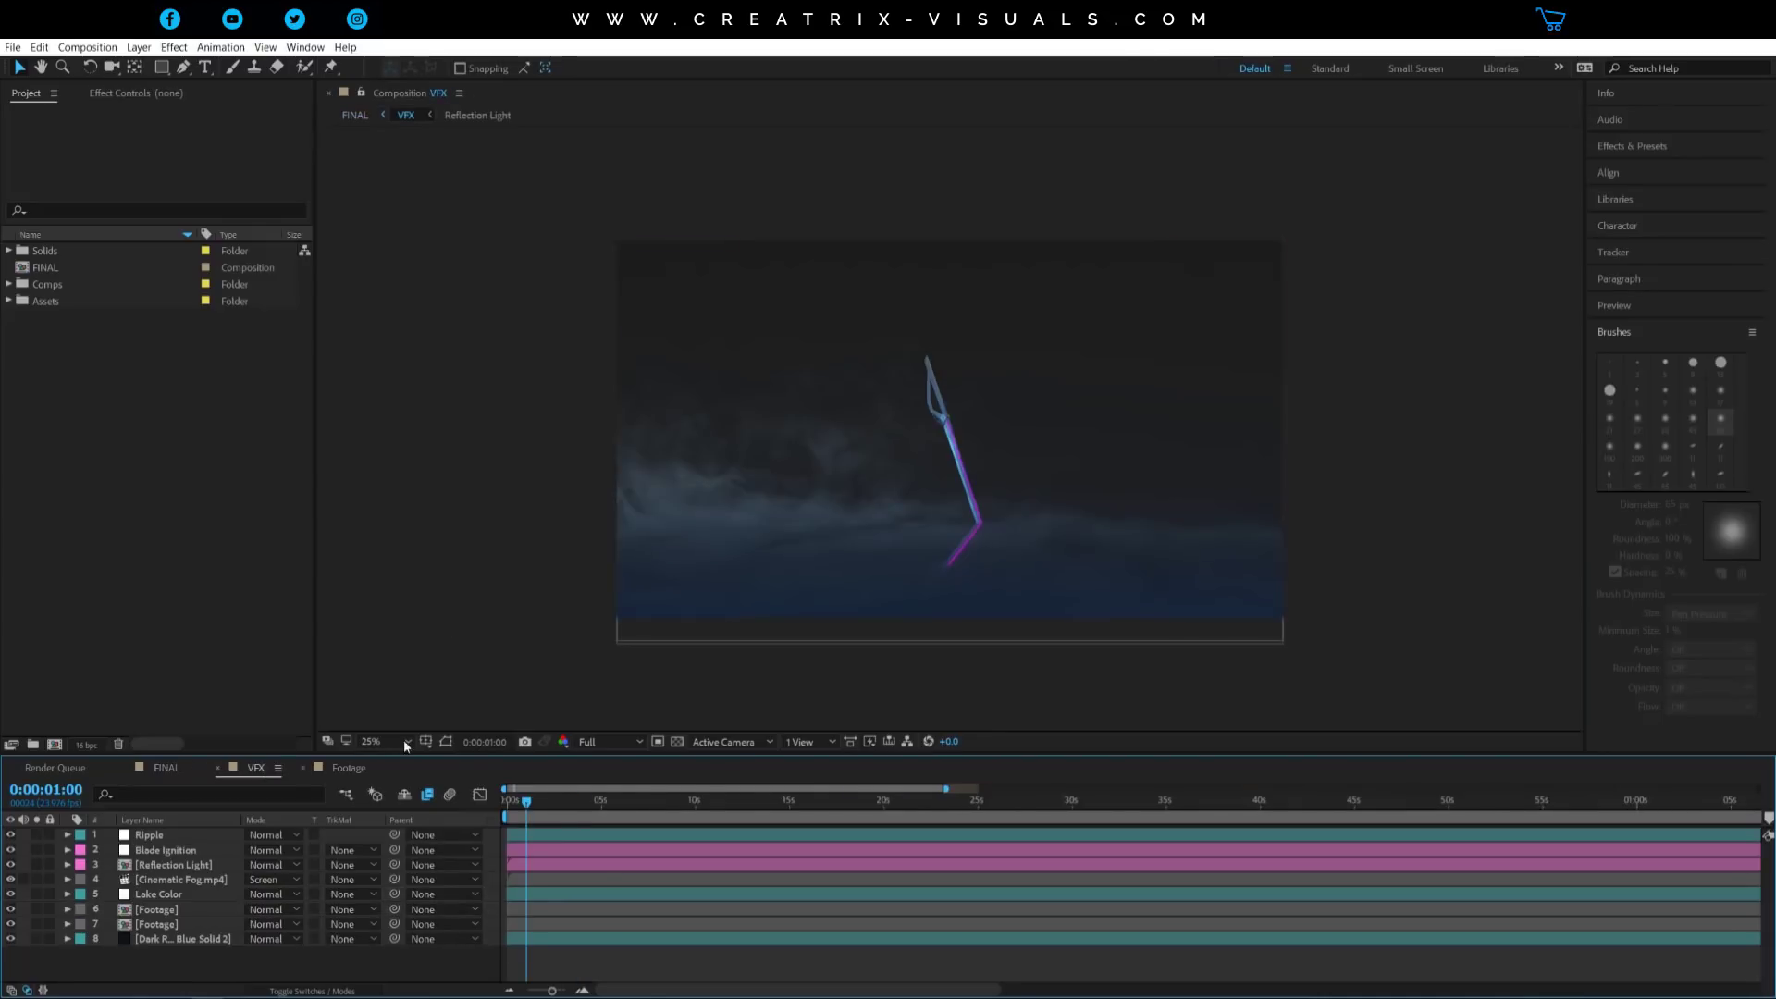
# Solo only the lower Footage layer 7 and preview the bare sword footage
pyautogui.moveTo(37, 909); pyautogui.dragTo(39, 924)
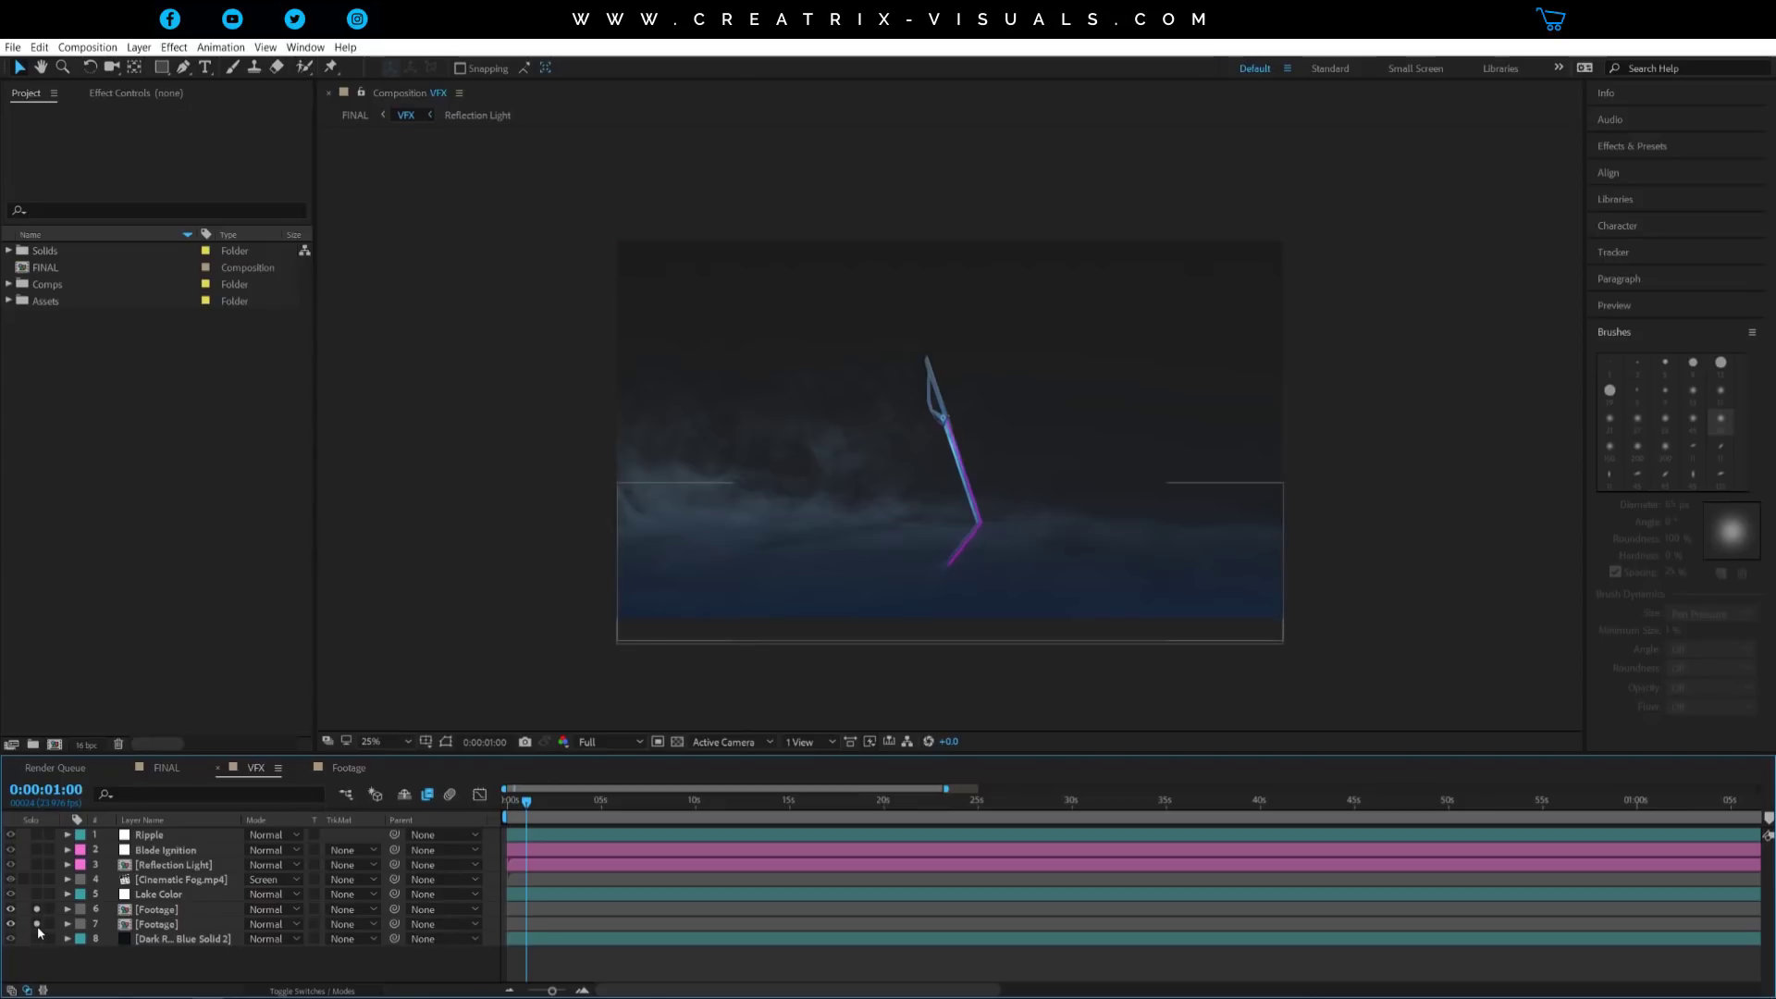
pyautogui.click(37, 909)
pyautogui.click(157, 924)
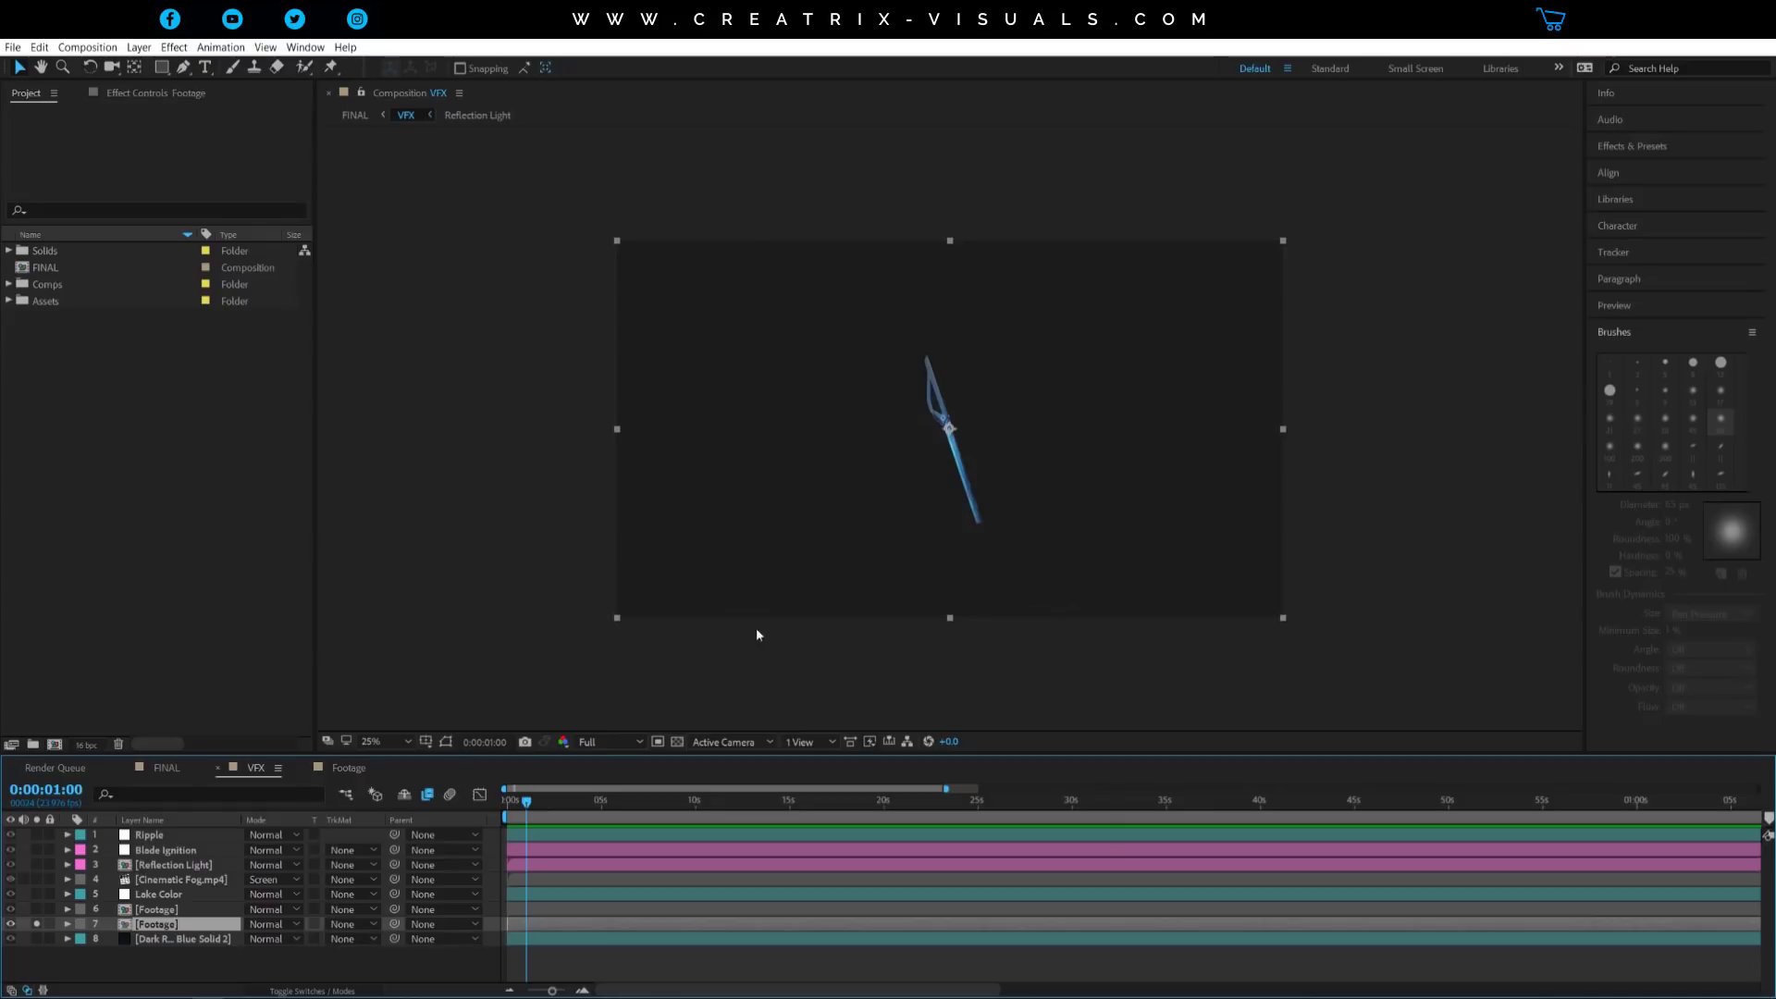
pyautogui.press('space')
pyautogui.press('space')
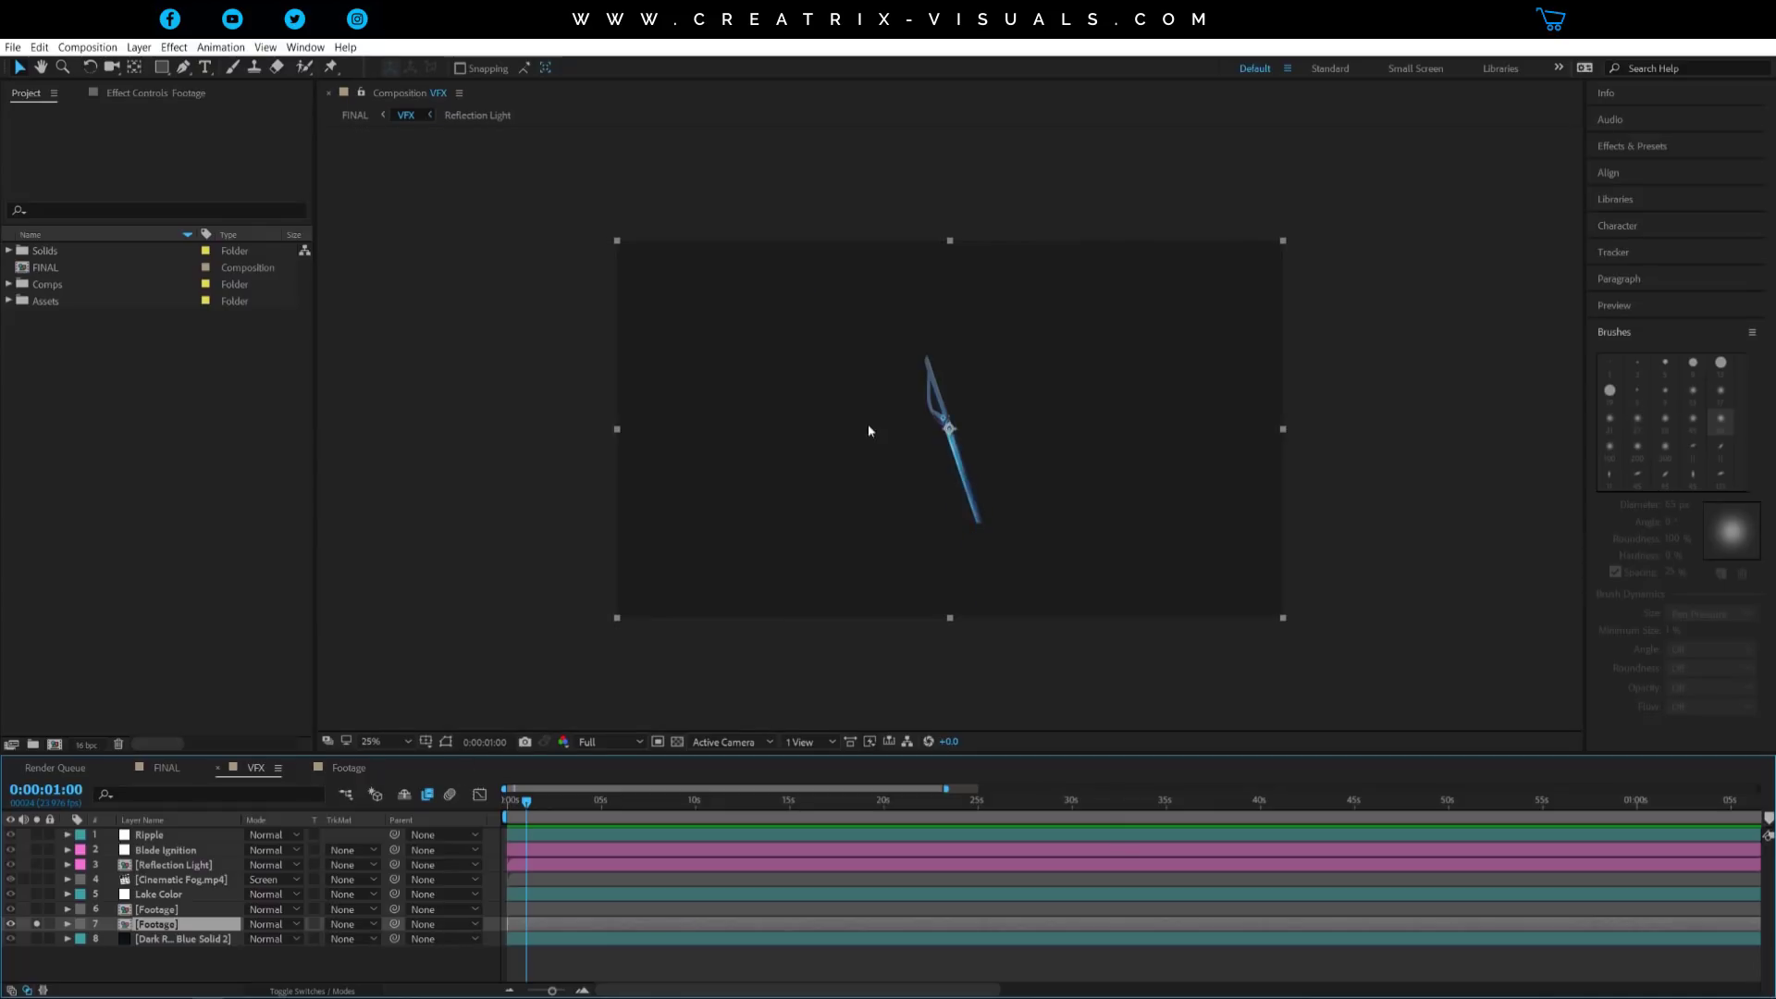
# Open the Footage precomp, select its Sword.png layer, and expand the Assets folder
pyautogui.doubleClick(176, 922)
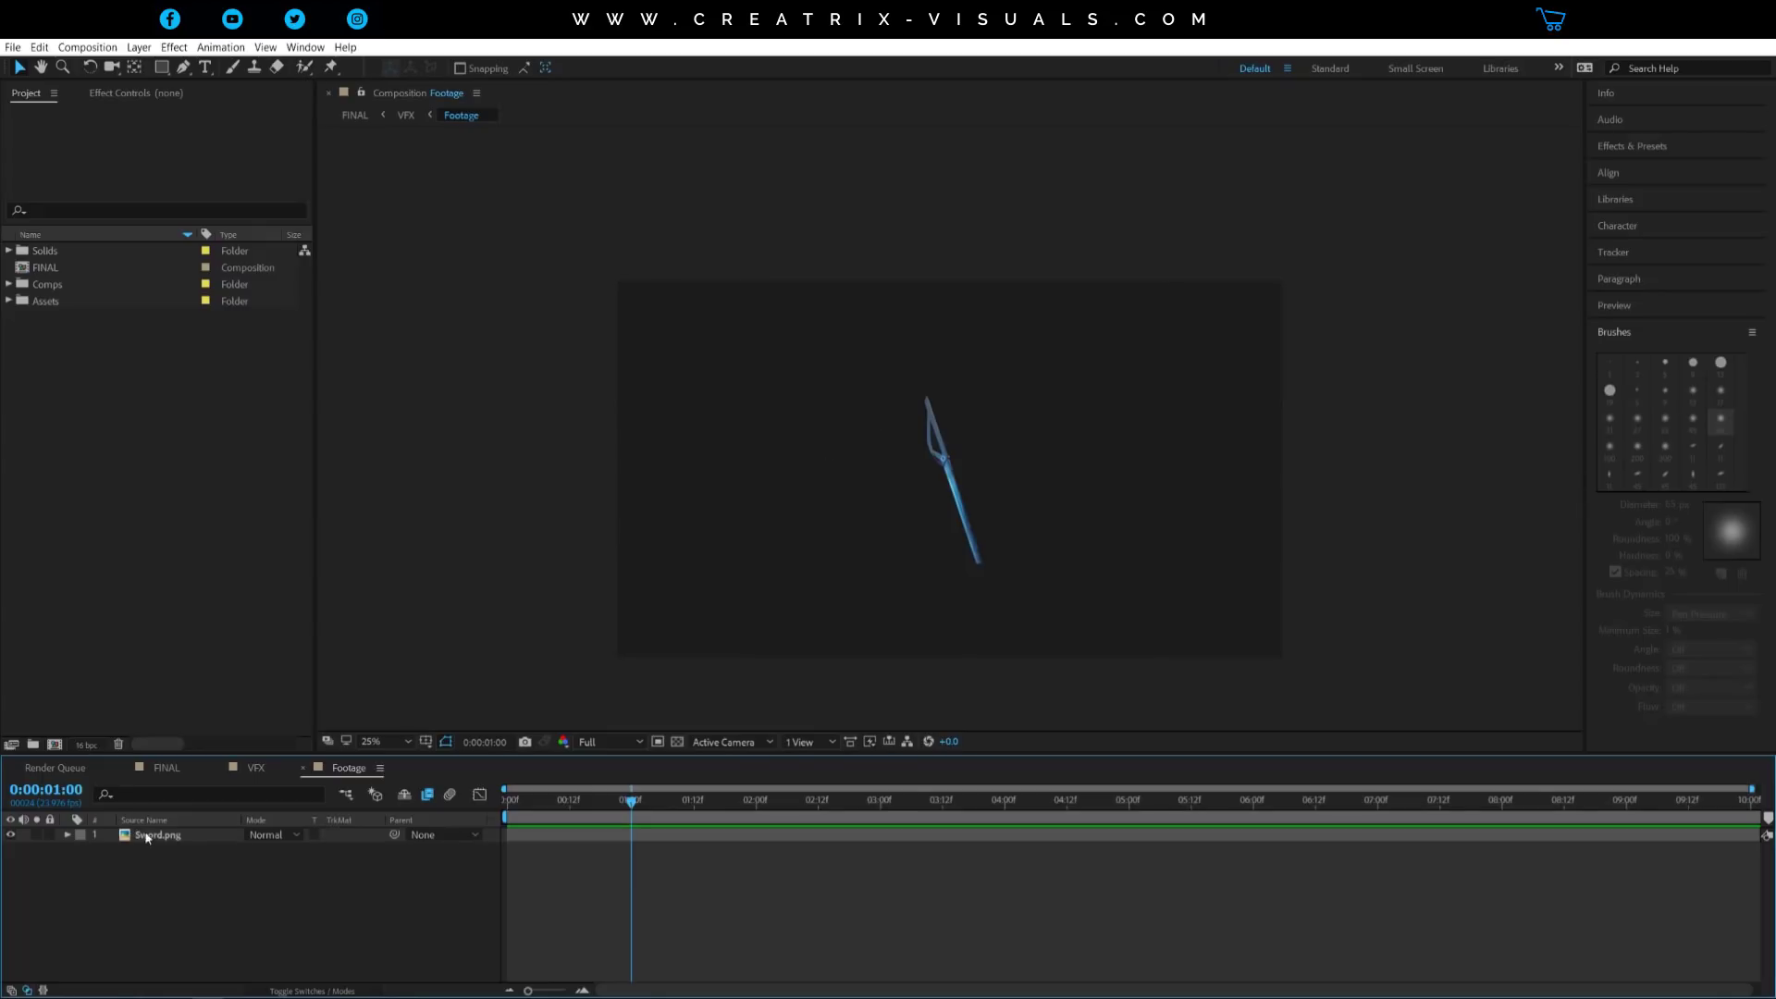
pyautogui.click(236, 832)
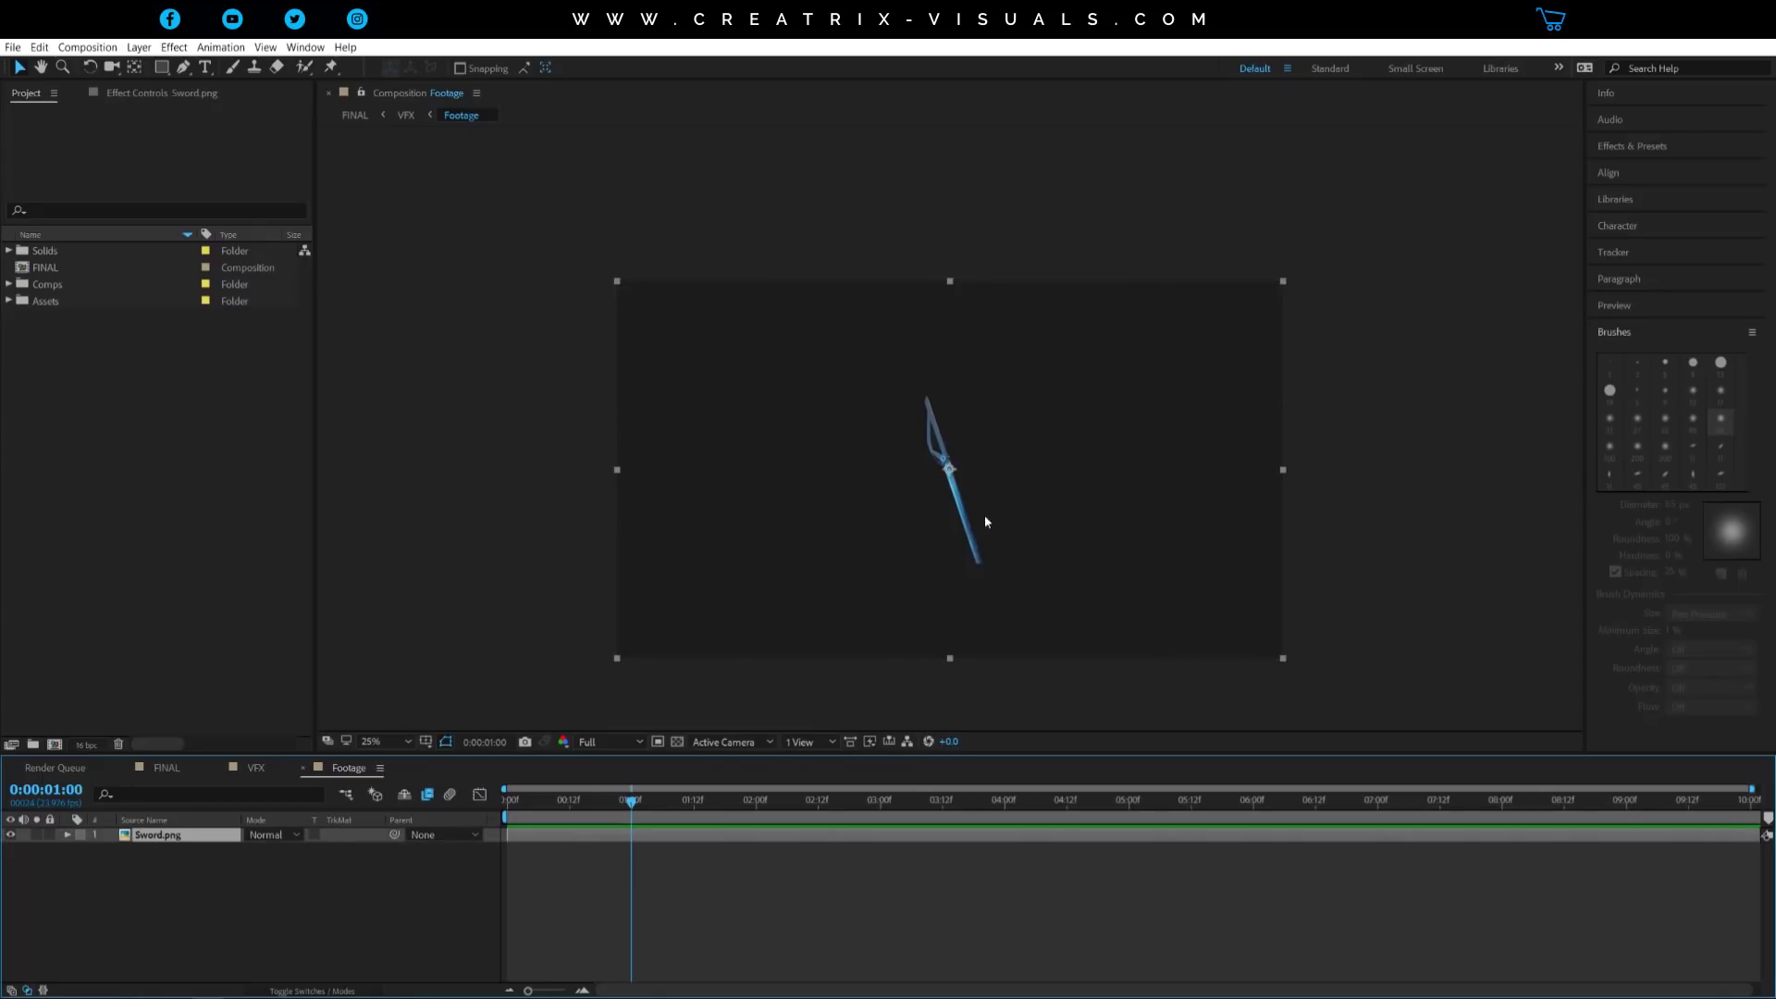
pyautogui.scroll(2, 1010, 534)
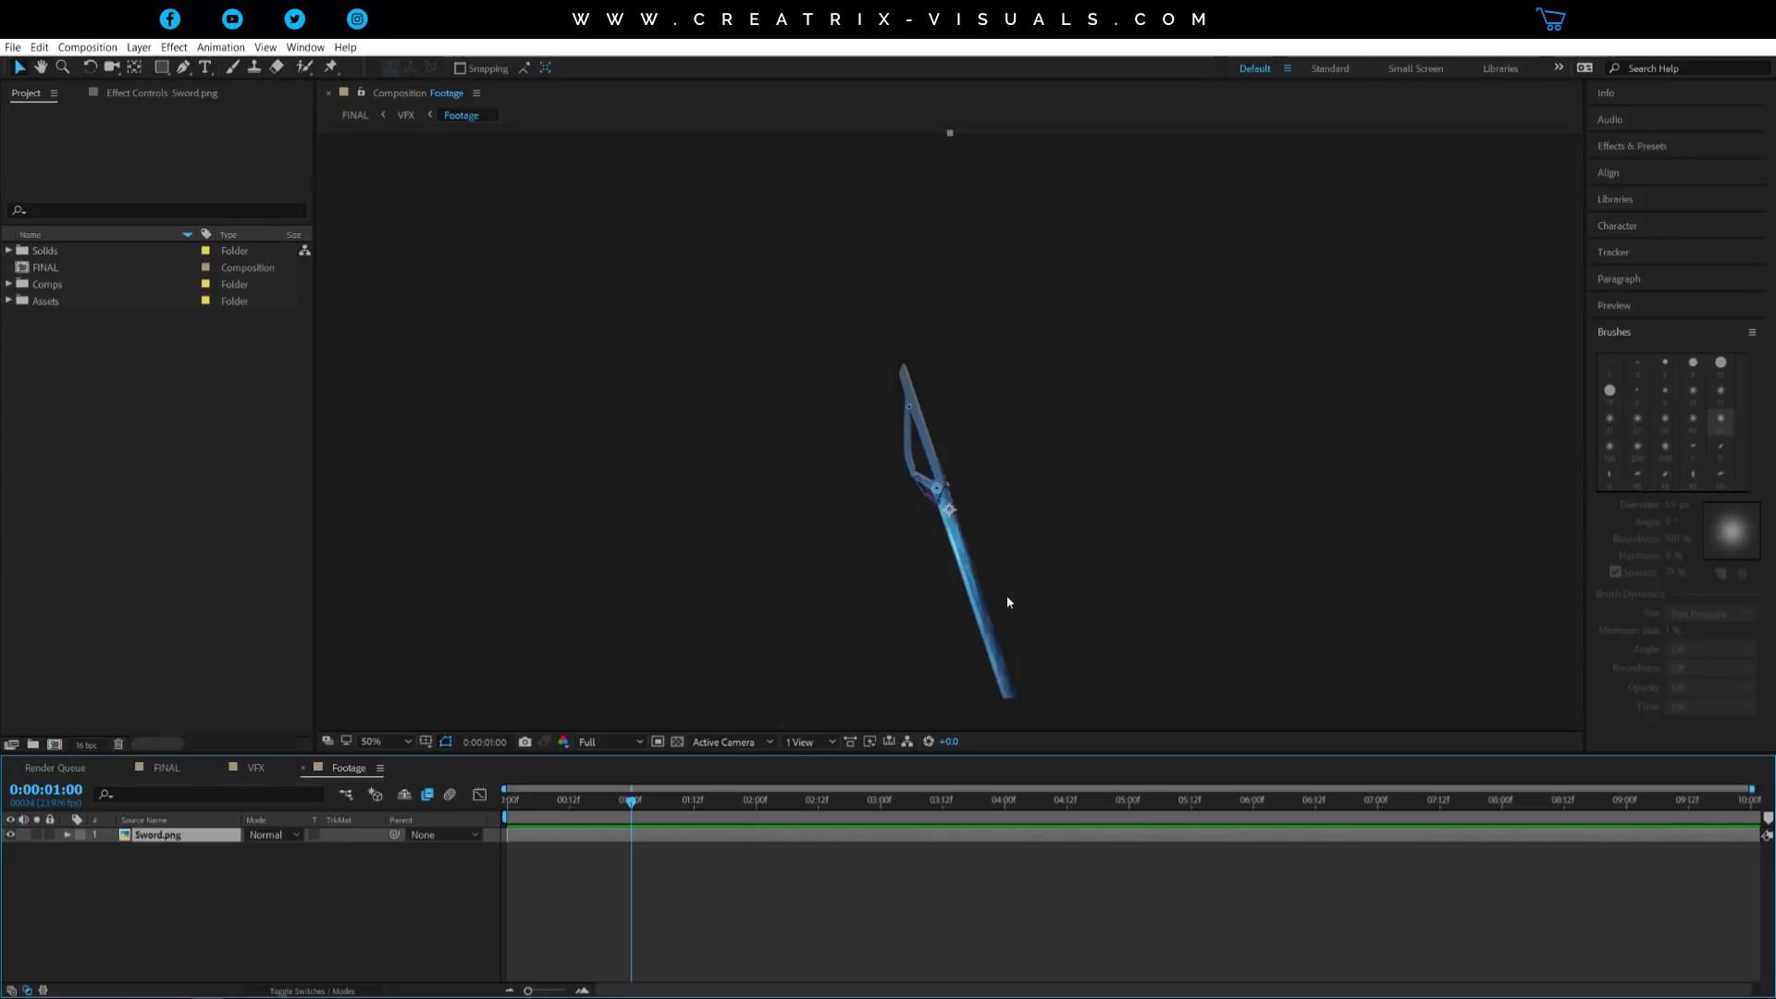
pyautogui.scroll(-2, 1004, 594)
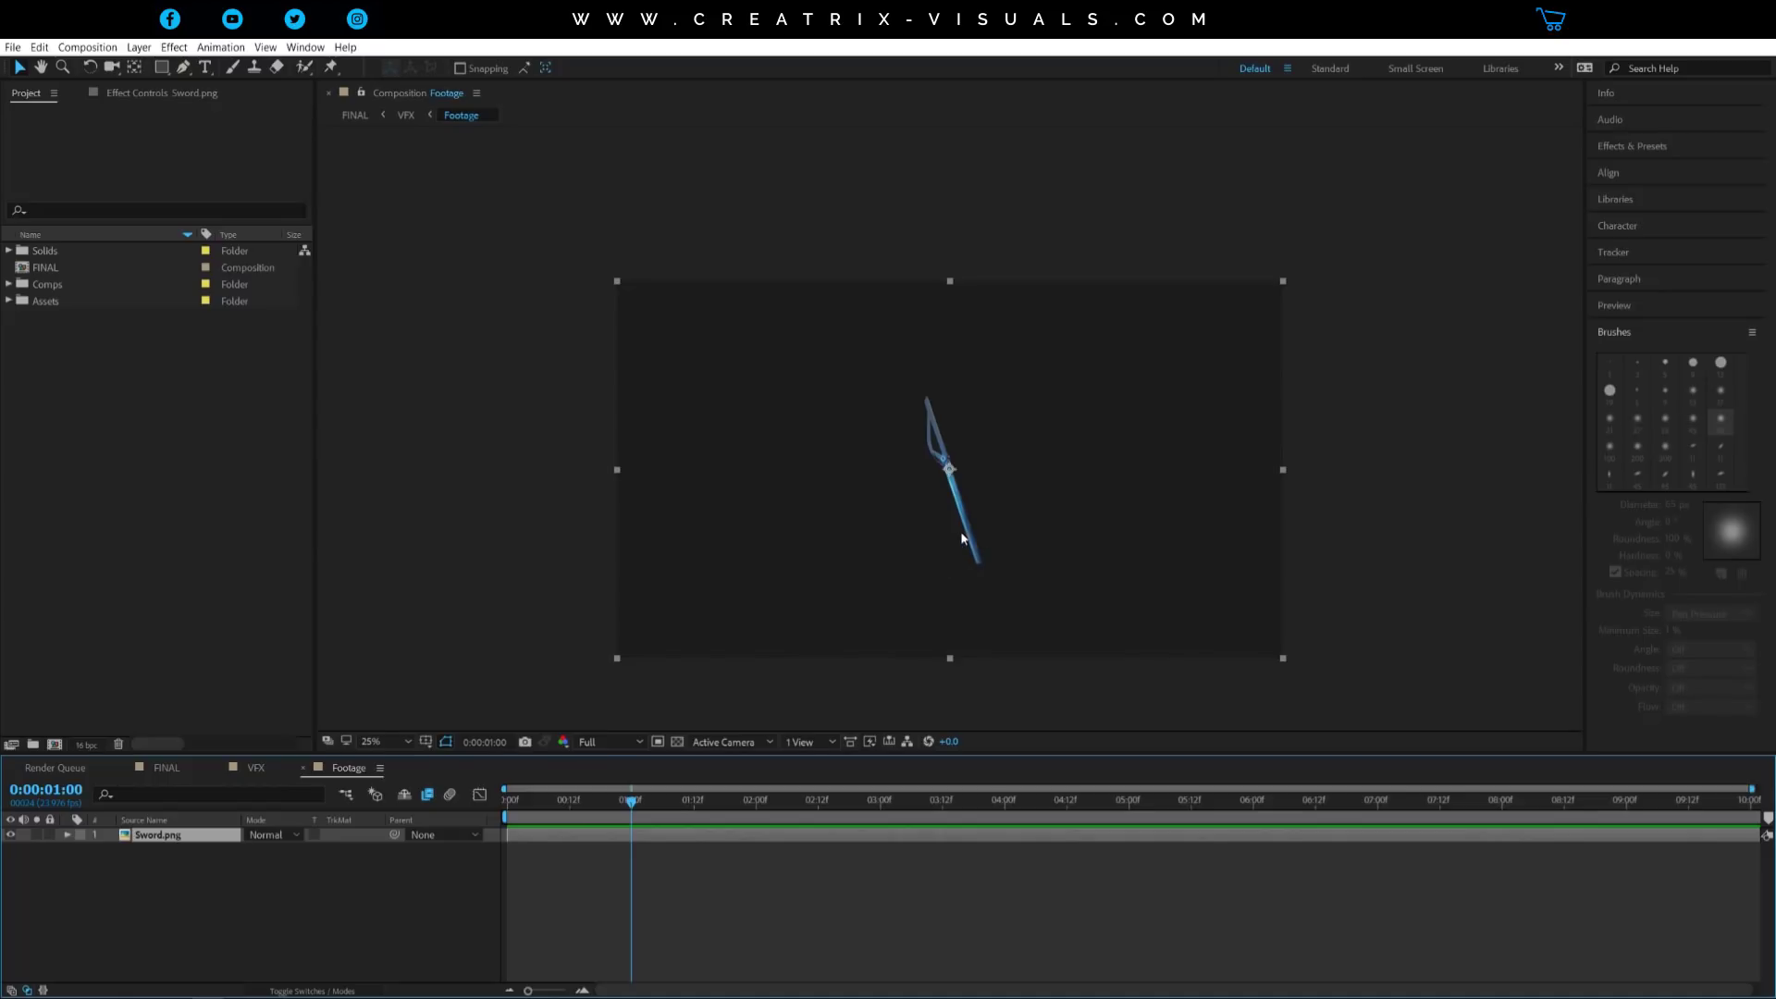
pyautogui.click(8, 300)
# View Original.png from the Assets folder zoomed out, then close its viewer
pyautogui.doubleClick(74, 333)
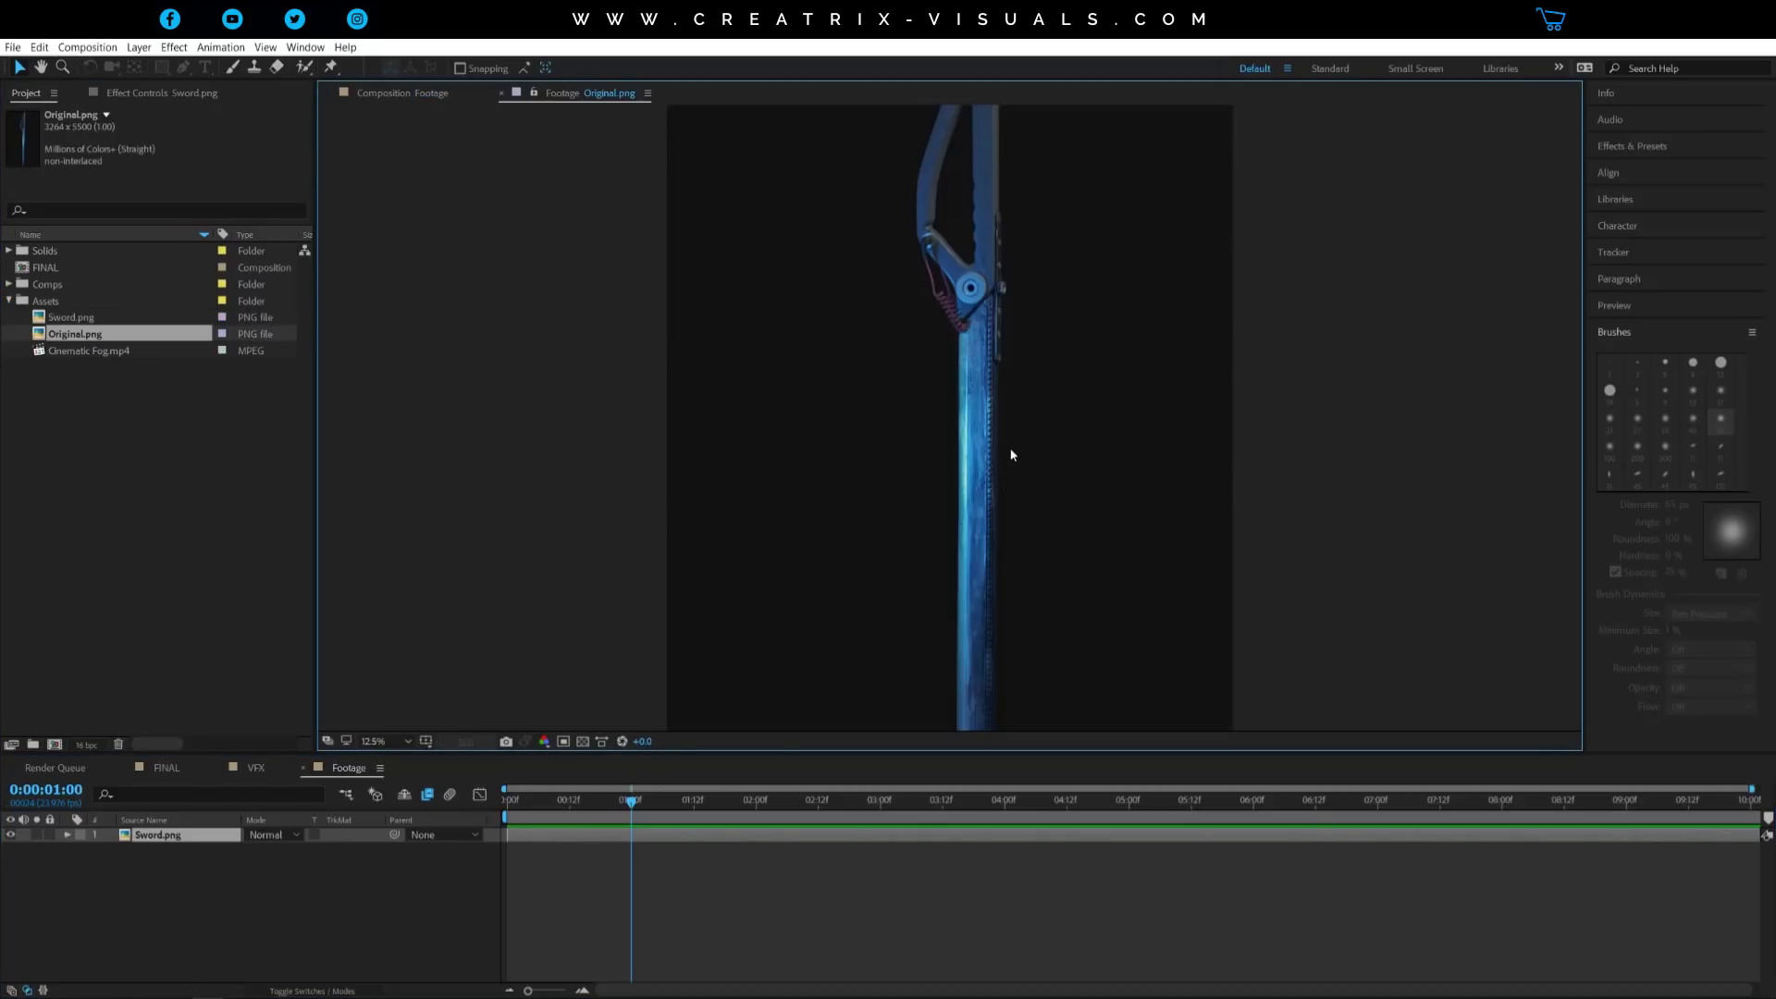
pyautogui.press(',')
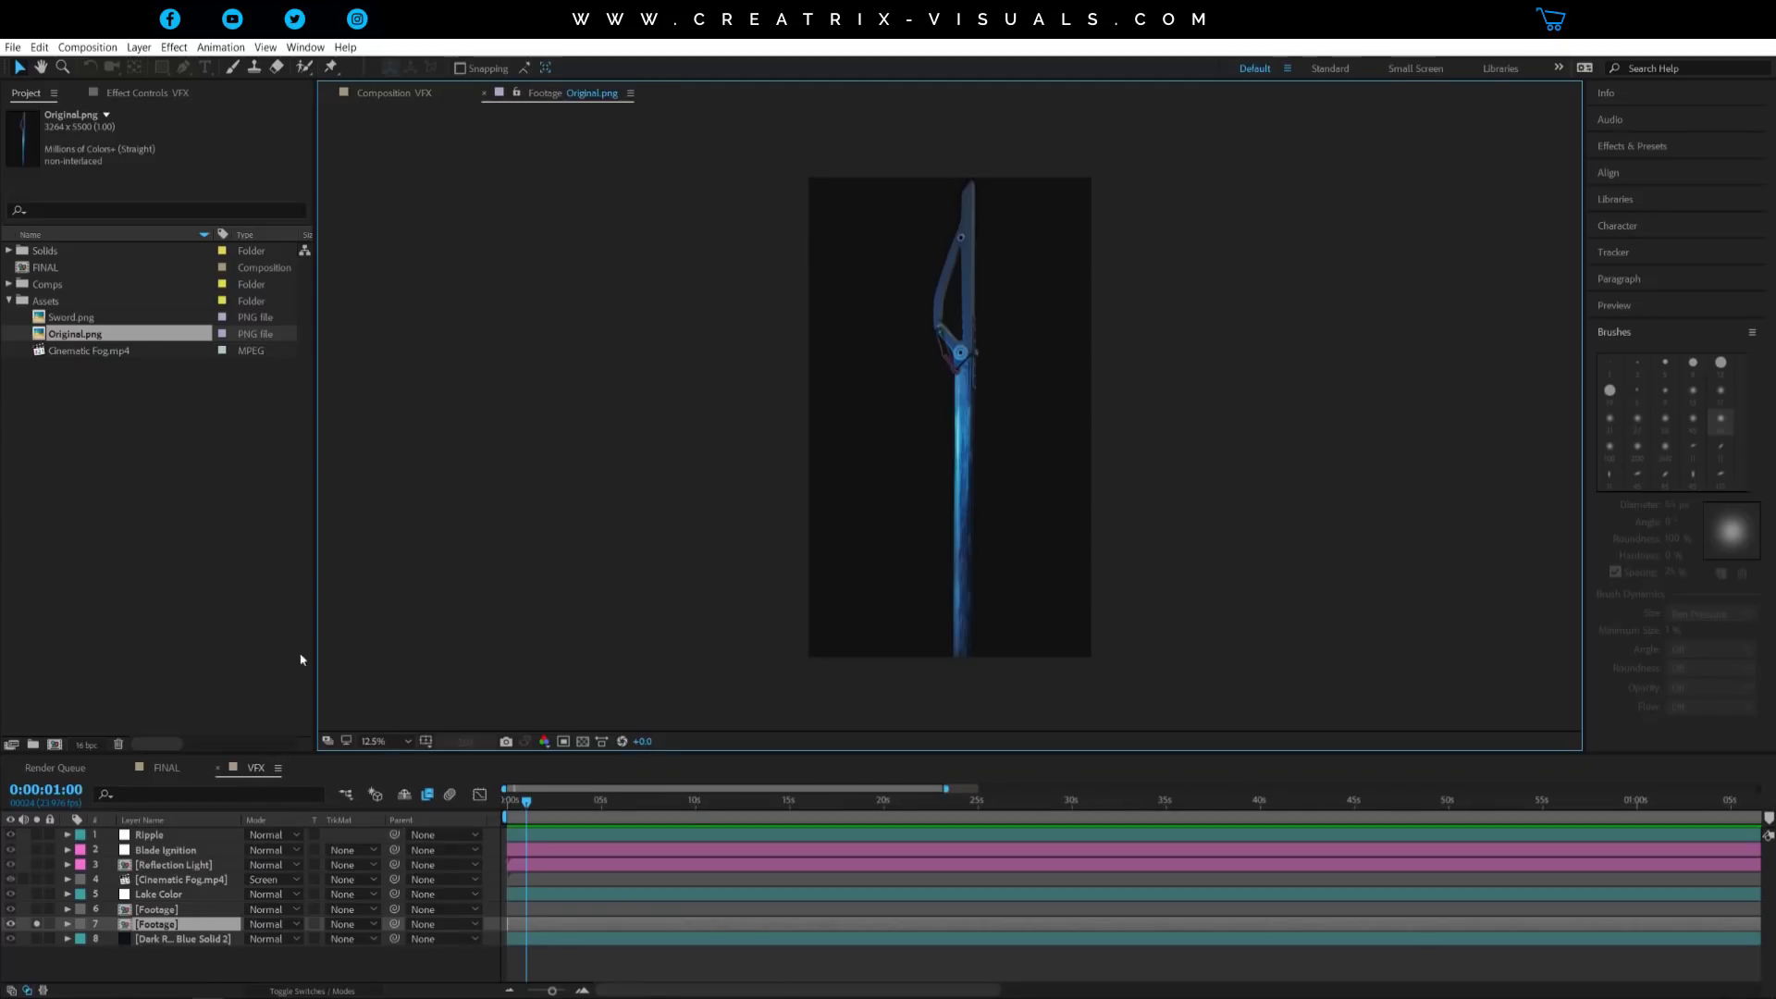
pyautogui.click(485, 94)
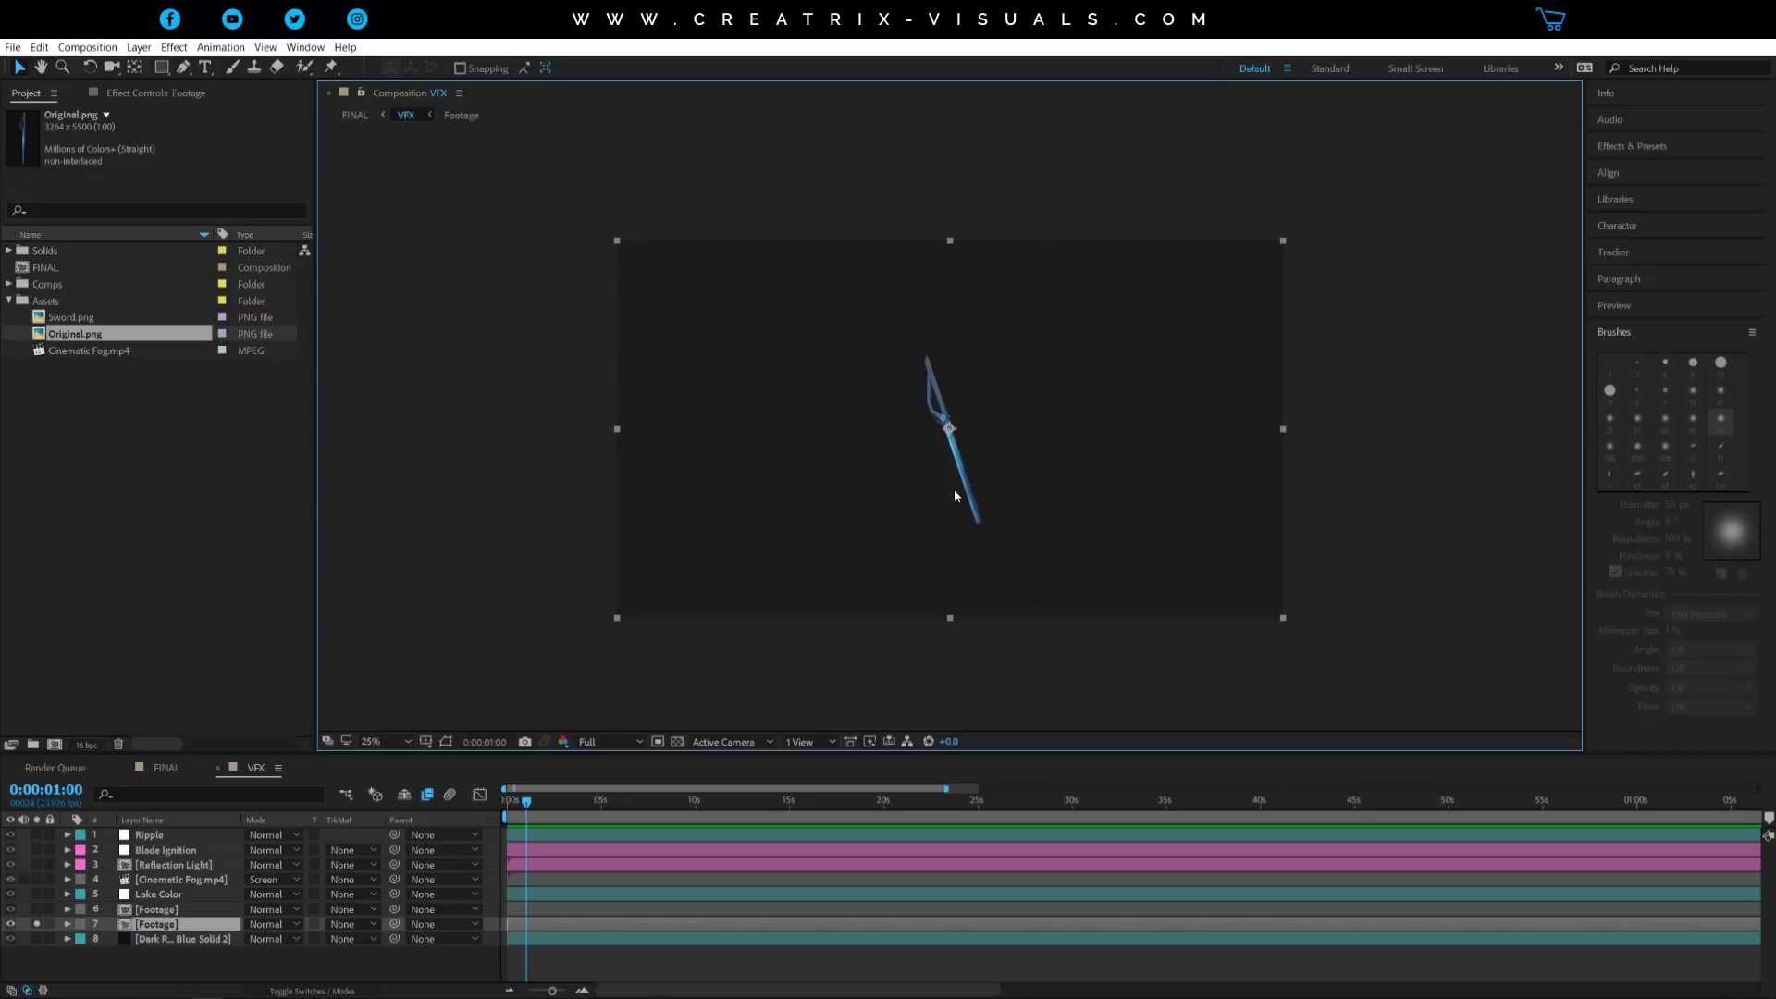
# Duplicate Footage layer 7 in the VFX comp
pyautogui.click(172, 911)
pyautogui.press('.')
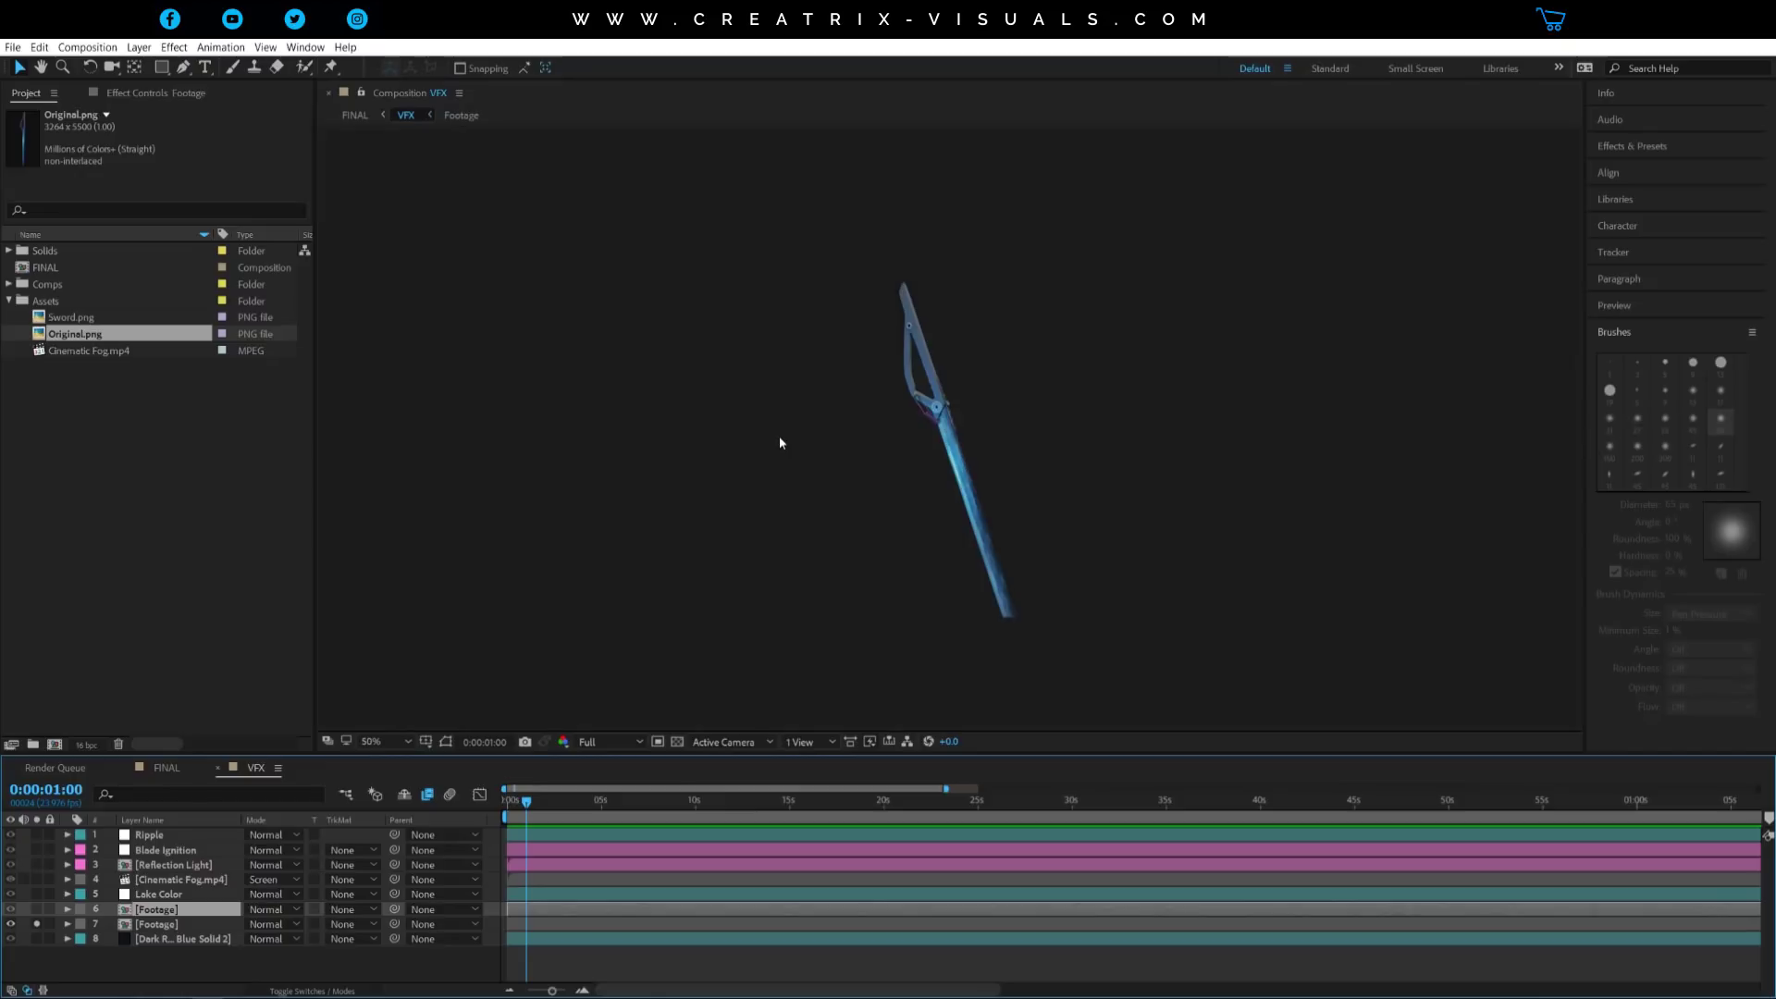
pyautogui.press(',')
pyautogui.click(163, 922)
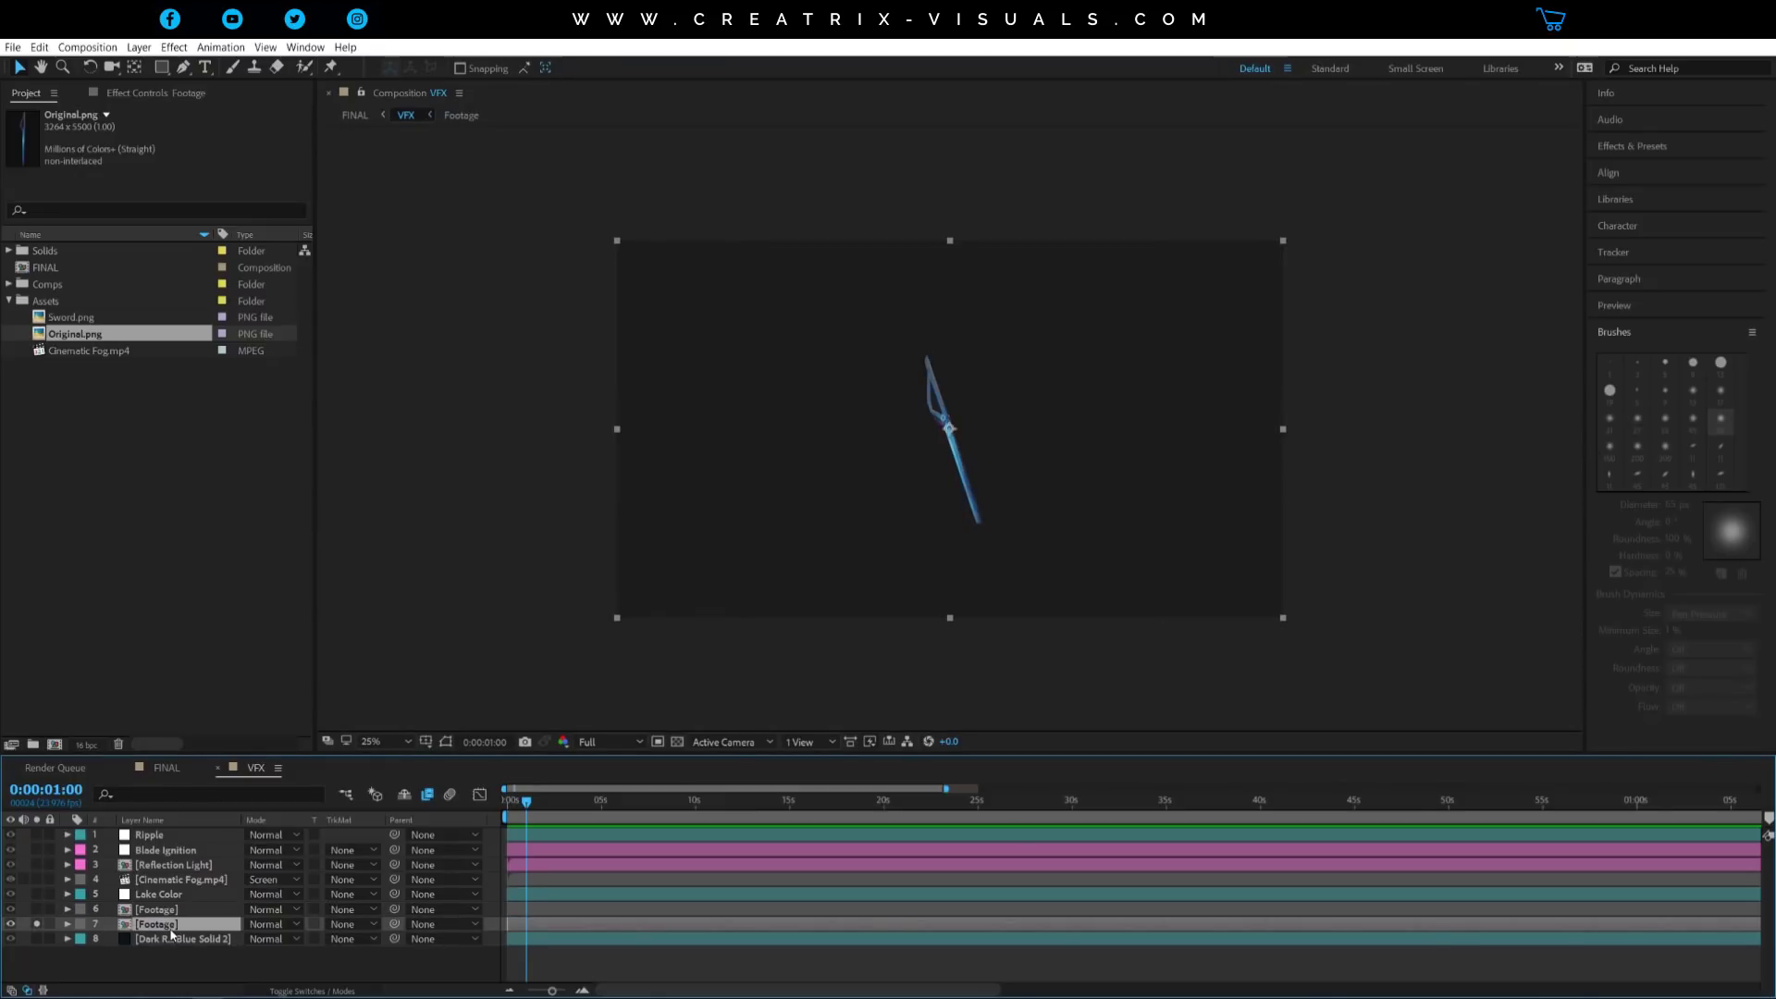
pyautogui.click(157, 910)
pyautogui.click(150, 924)
pyautogui.hotkey('ctrl', 'd')
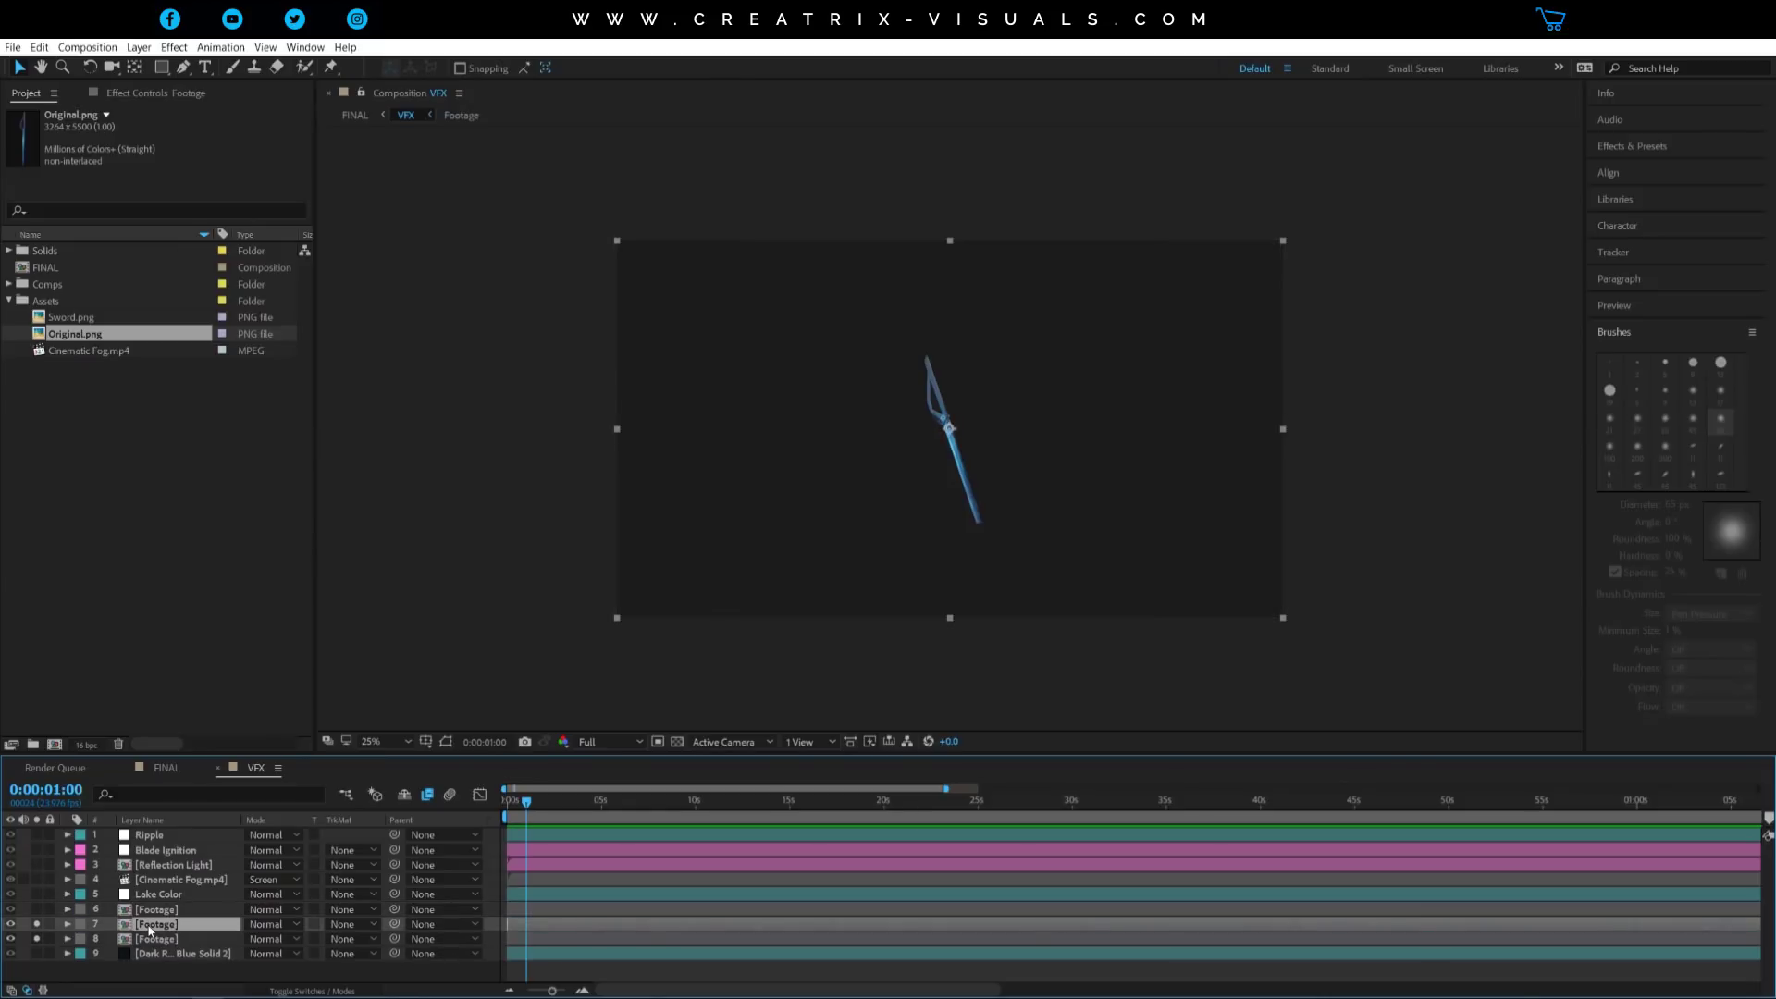
# Draw a rectangular mask on layer 7 cutting the sword straight across at the bend
pyautogui.click(161, 67)
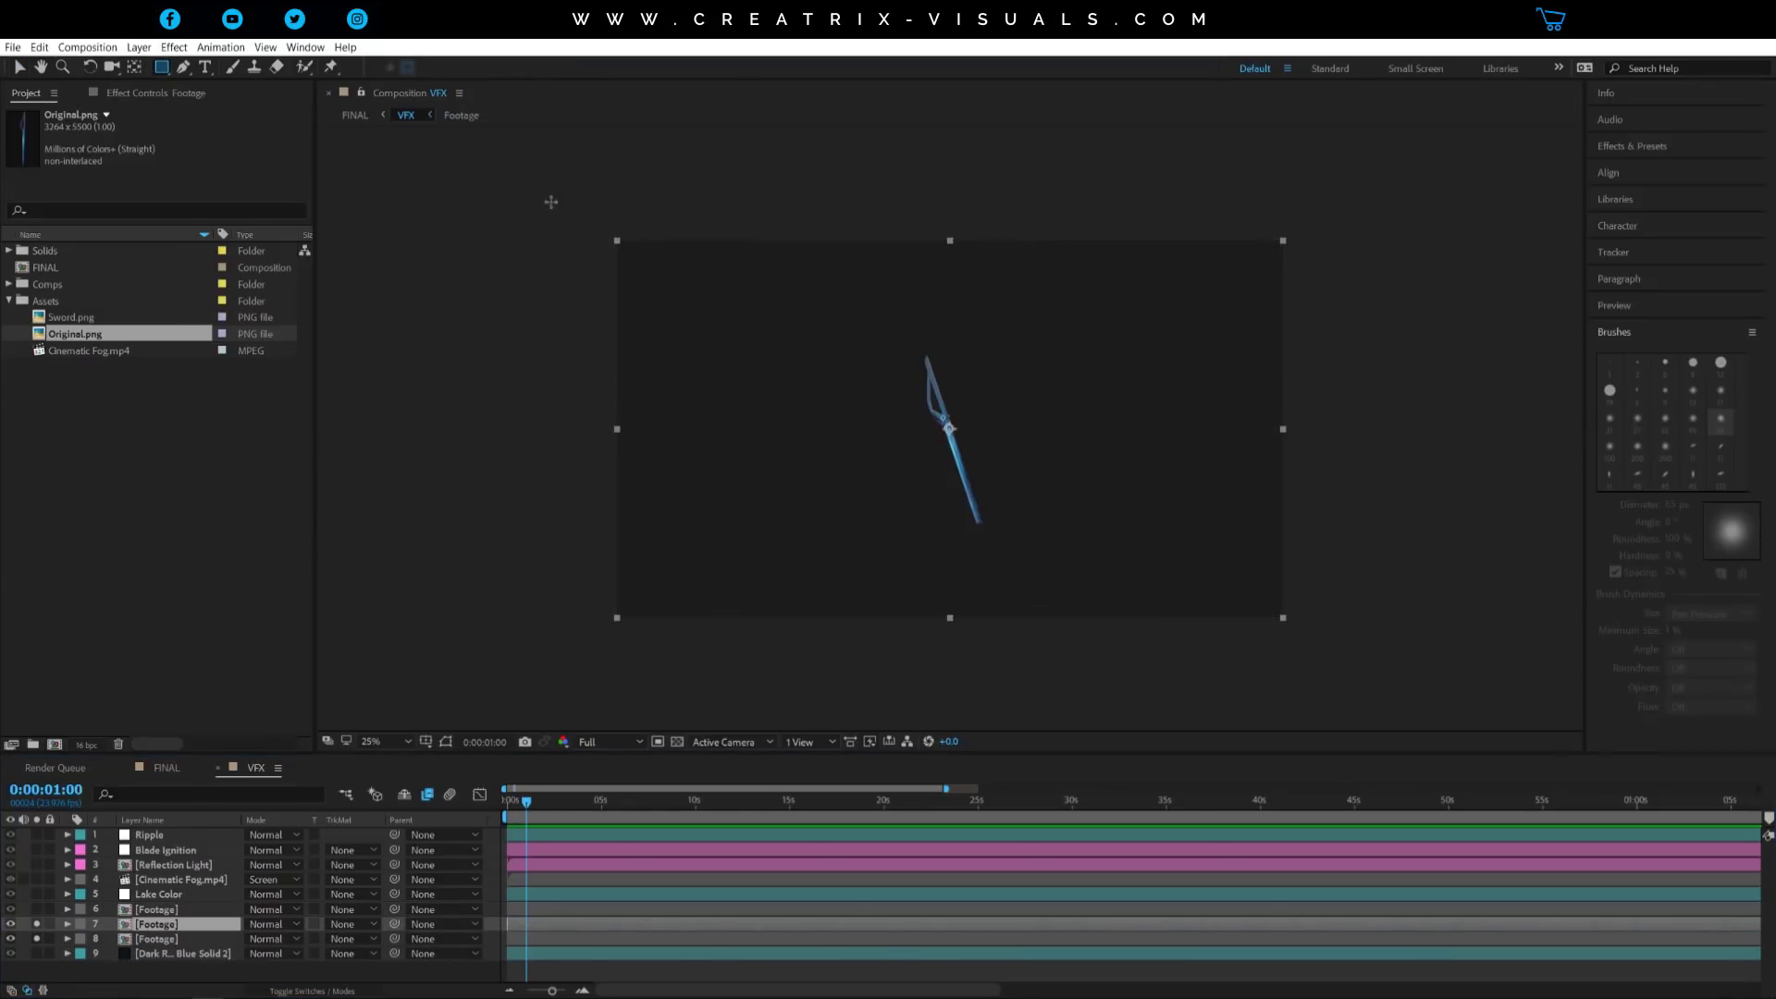
pyautogui.moveTo(549, 194); pyautogui.dragTo(623, 232)
pyautogui.moveTo(1163, 457); pyautogui.dragTo(1333, 523)
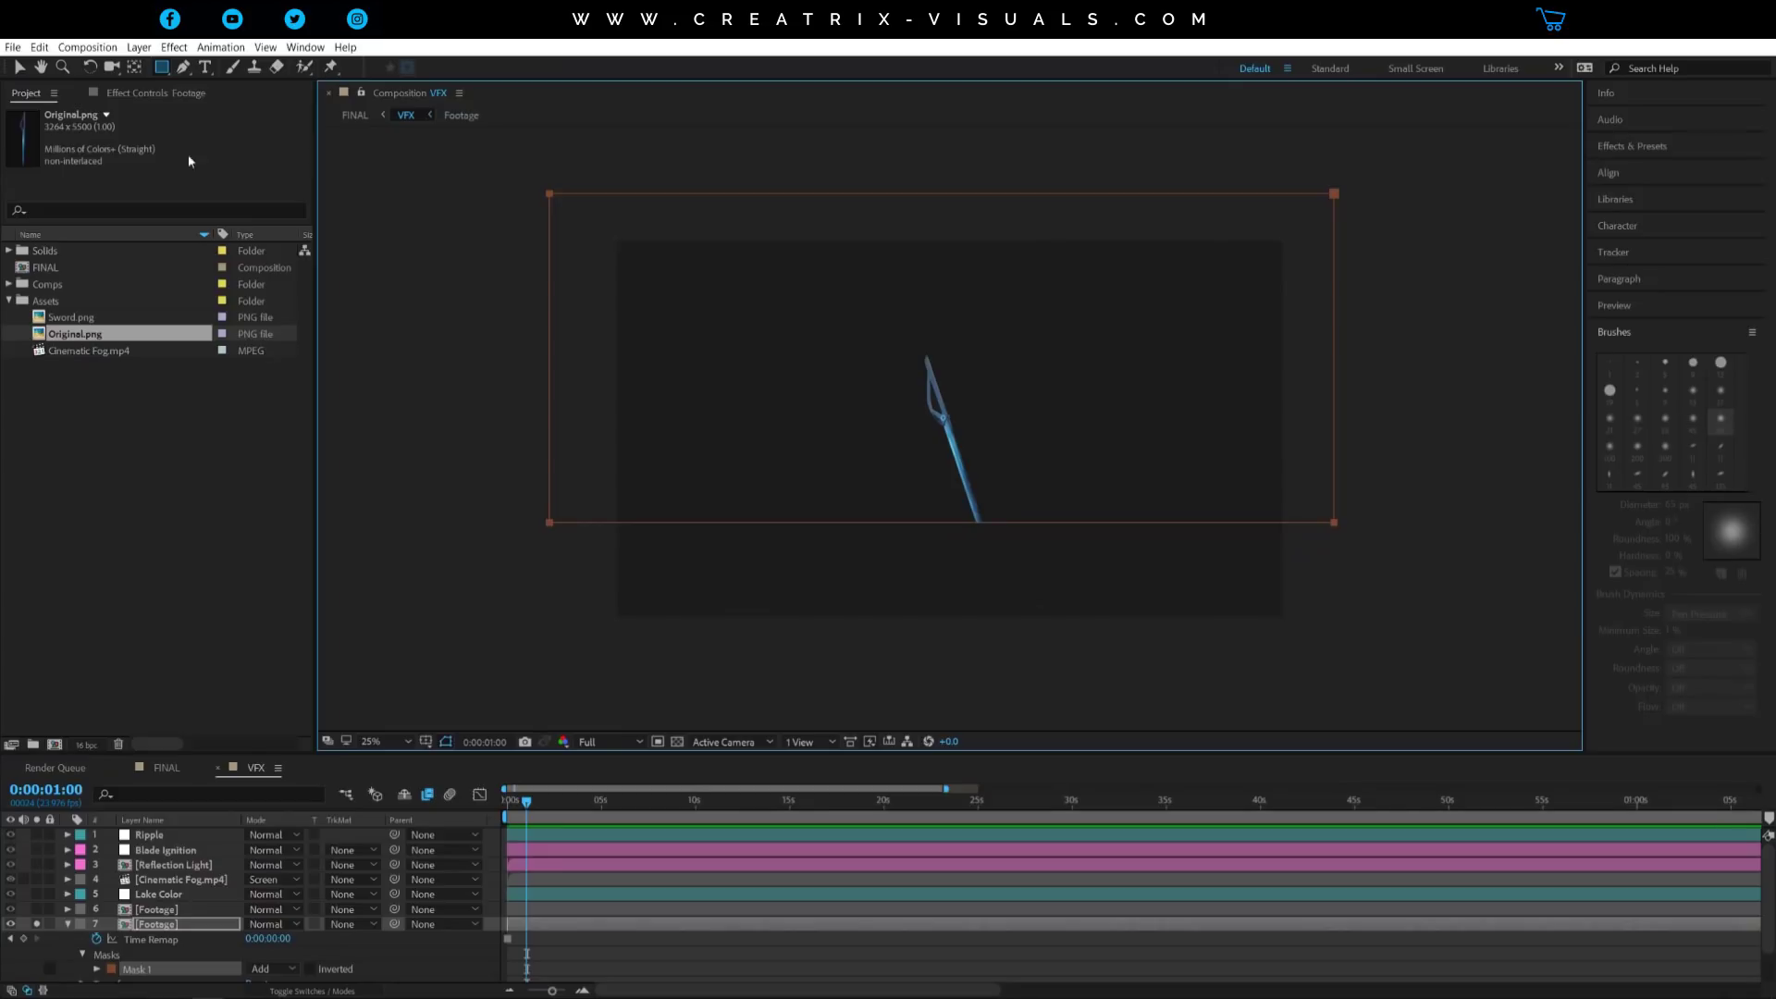
pyautogui.click(19, 69)
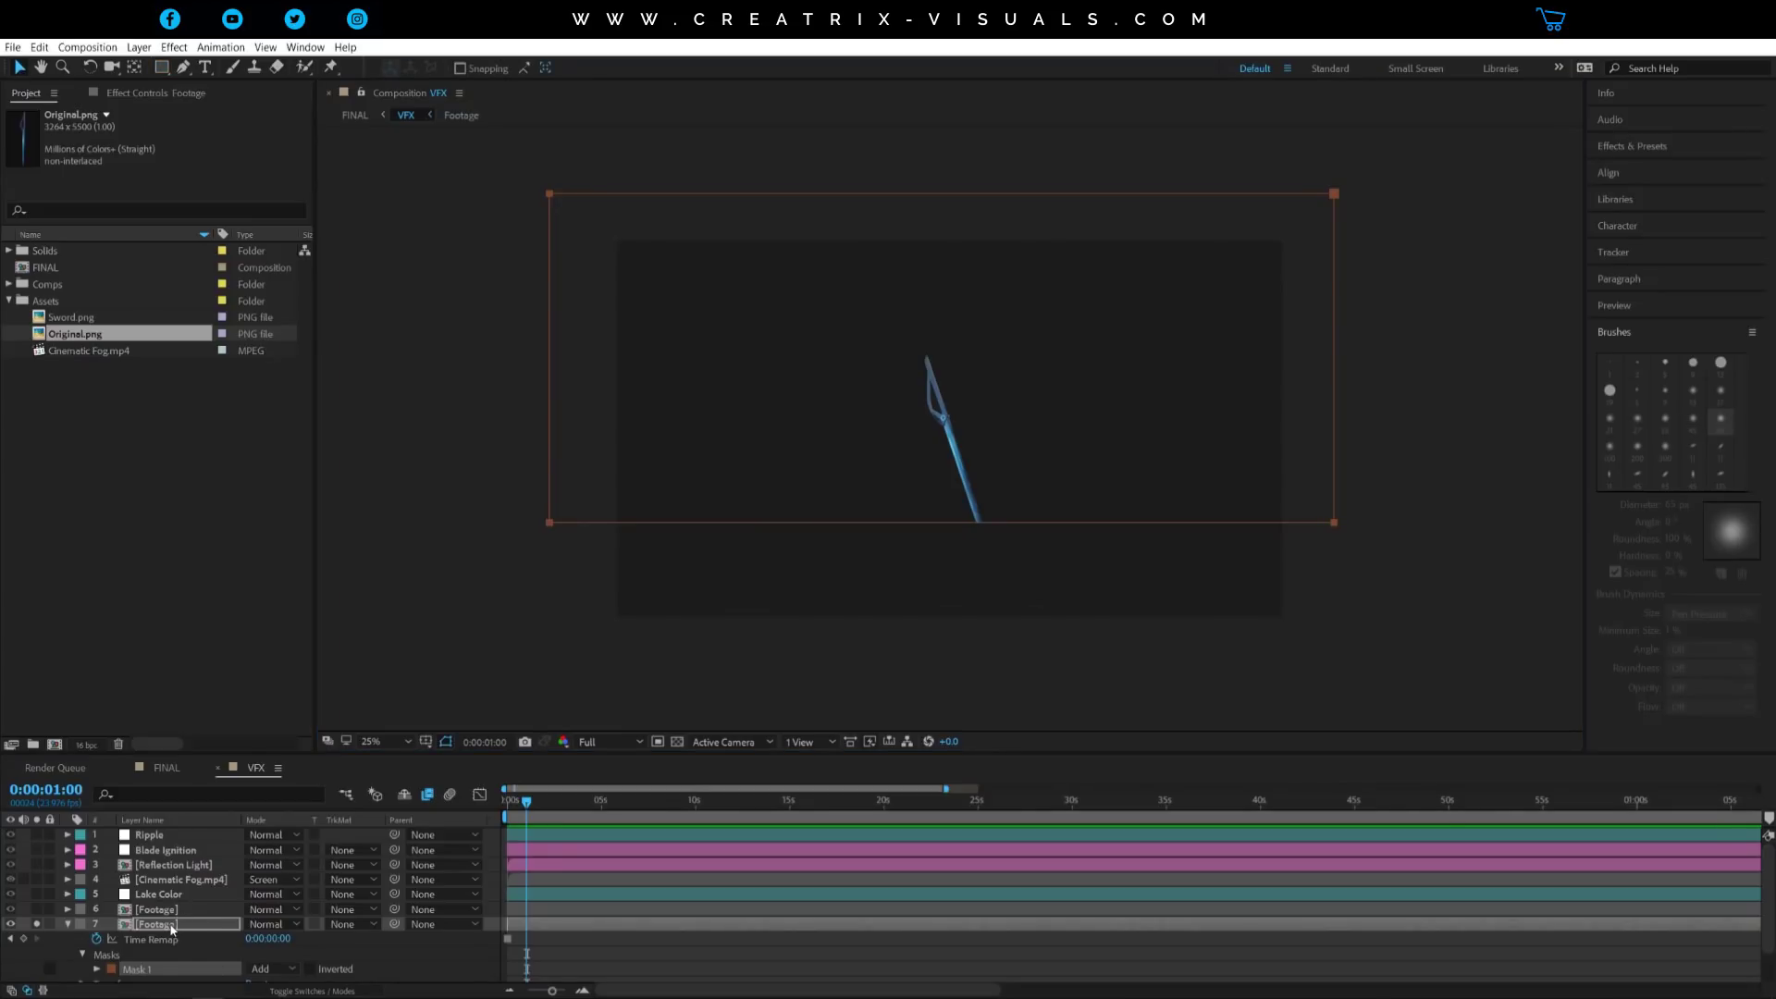
pyautogui.click(171, 927)
pyautogui.rightClick(170, 927)
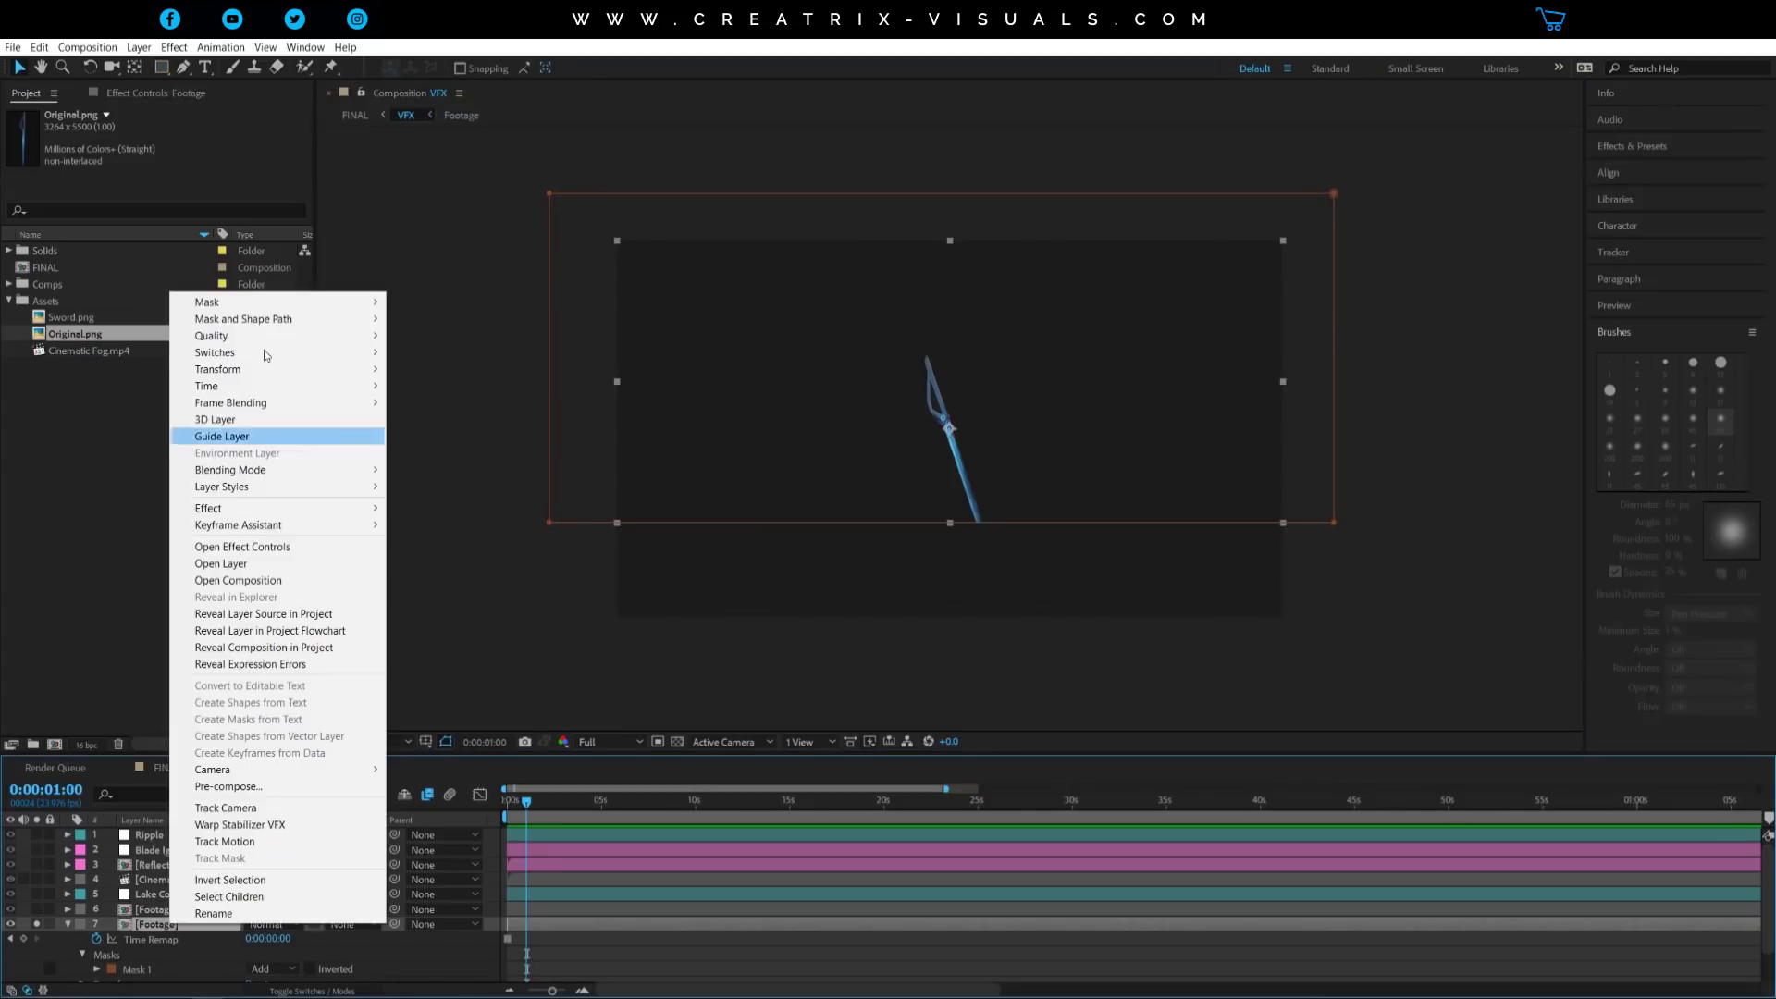
# Flip the masked layer 7 copy vertically and move it down below the blade
pyautogui.moveTo(279, 370)
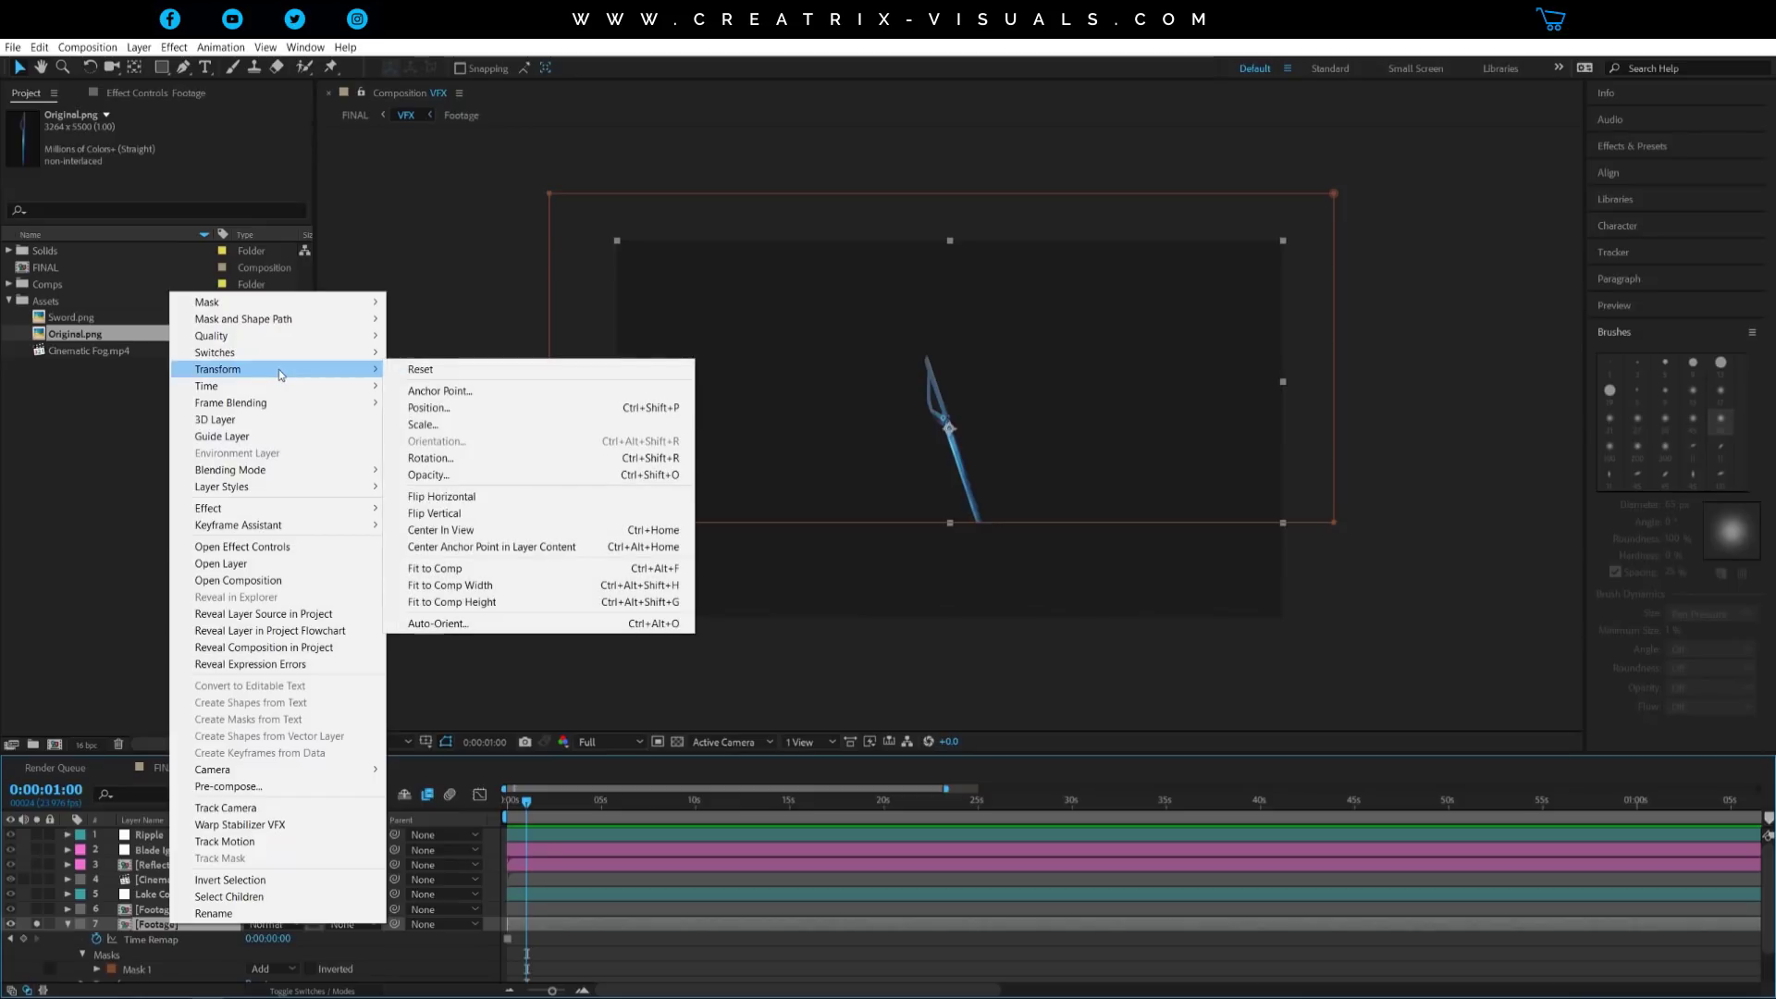
pyautogui.click(520, 511)
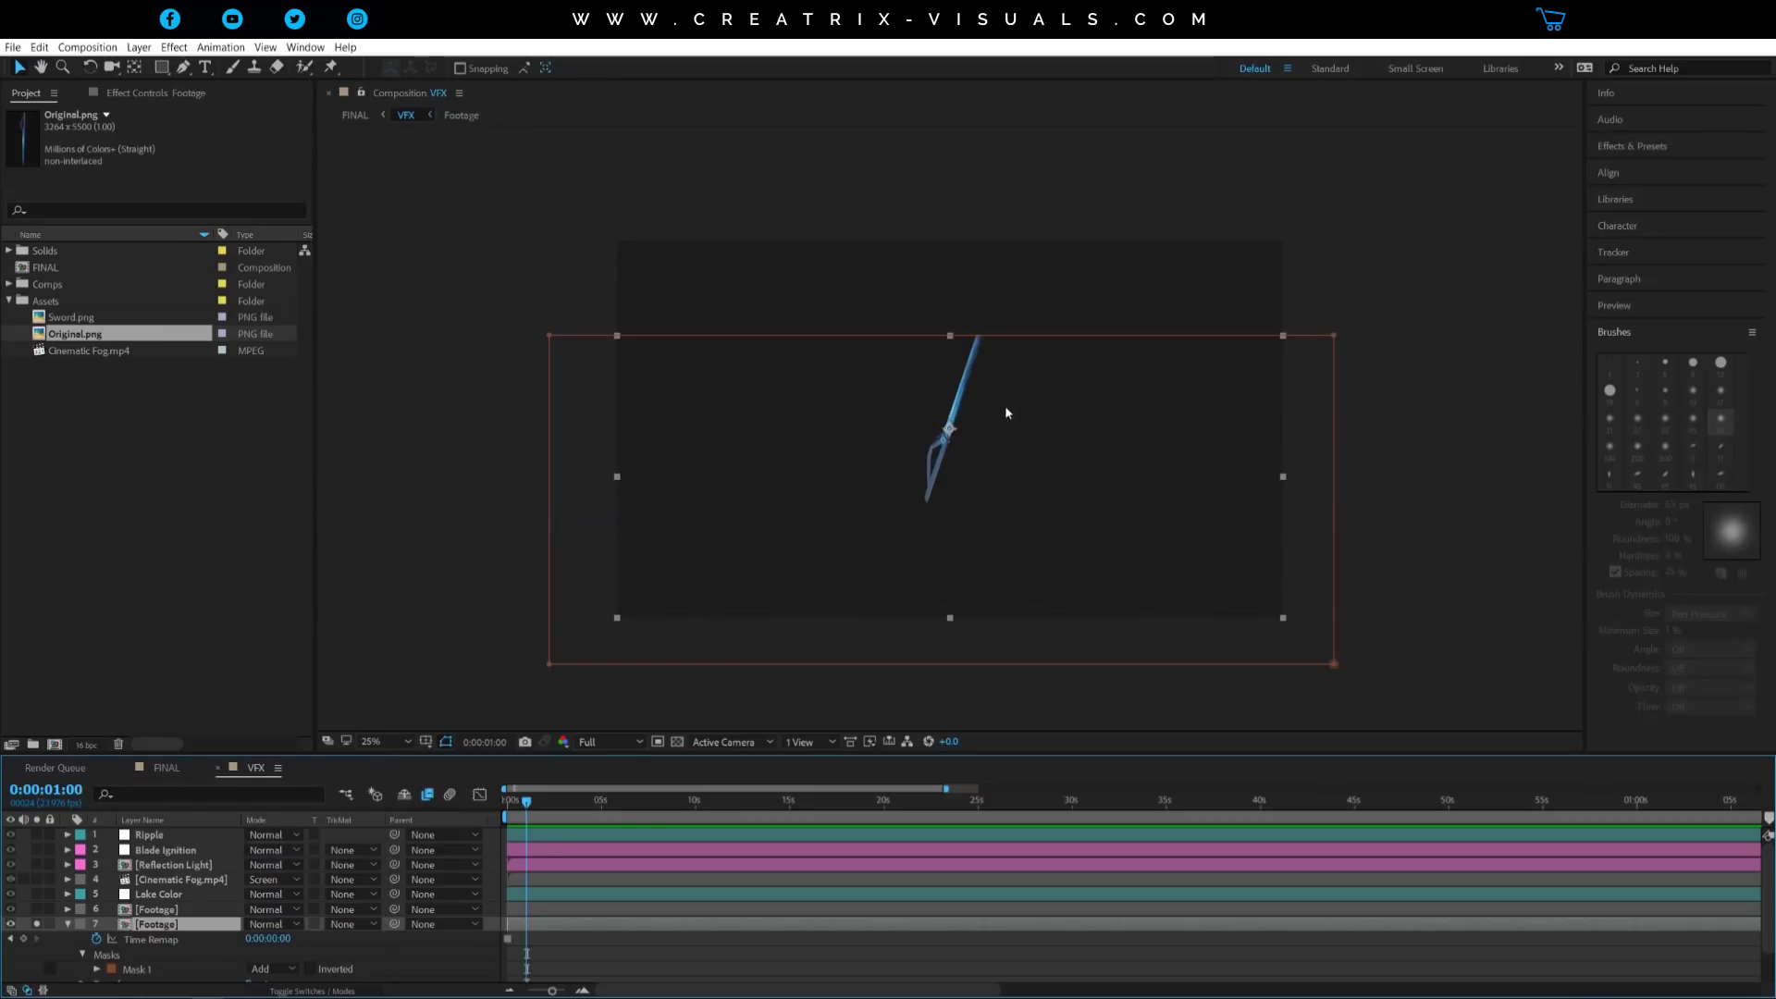
pyautogui.moveTo(983, 391); pyautogui.dragTo(985, 601)
# Nudge the flipped copy up to meet the blade at the bend and hide the mask outline
pyautogui.scroll(4, 986, 601)
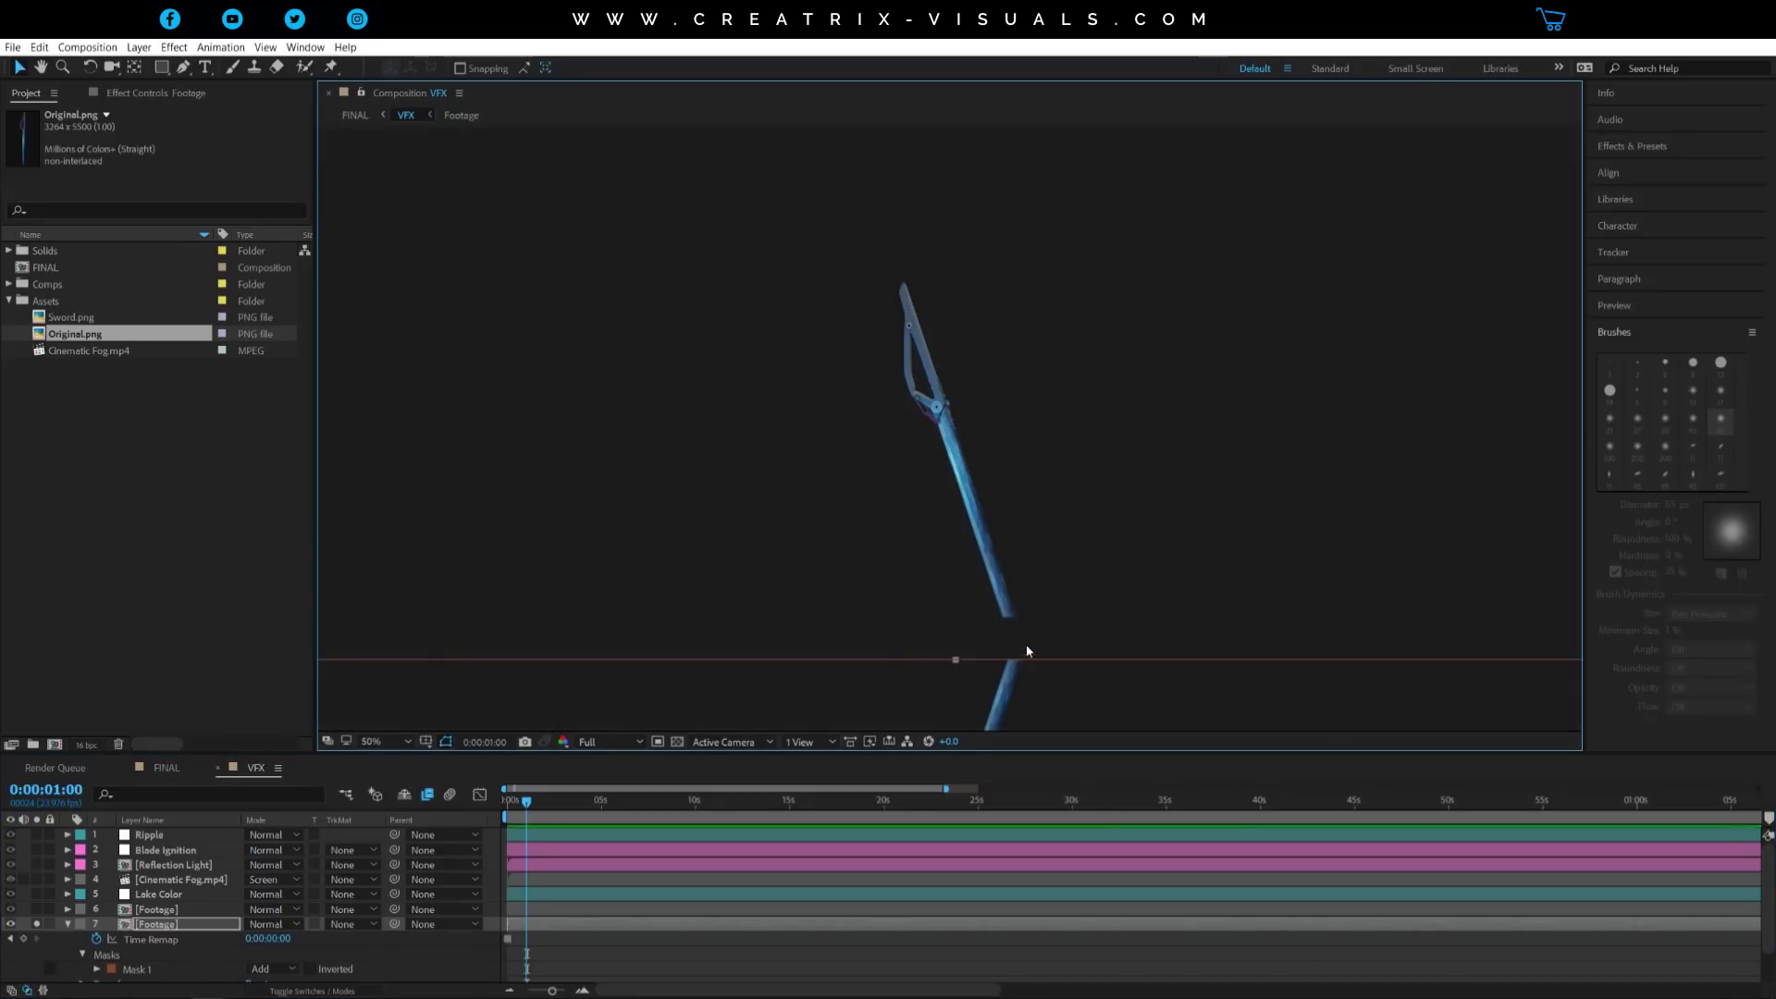
pyautogui.press('h')
pyautogui.press('v')
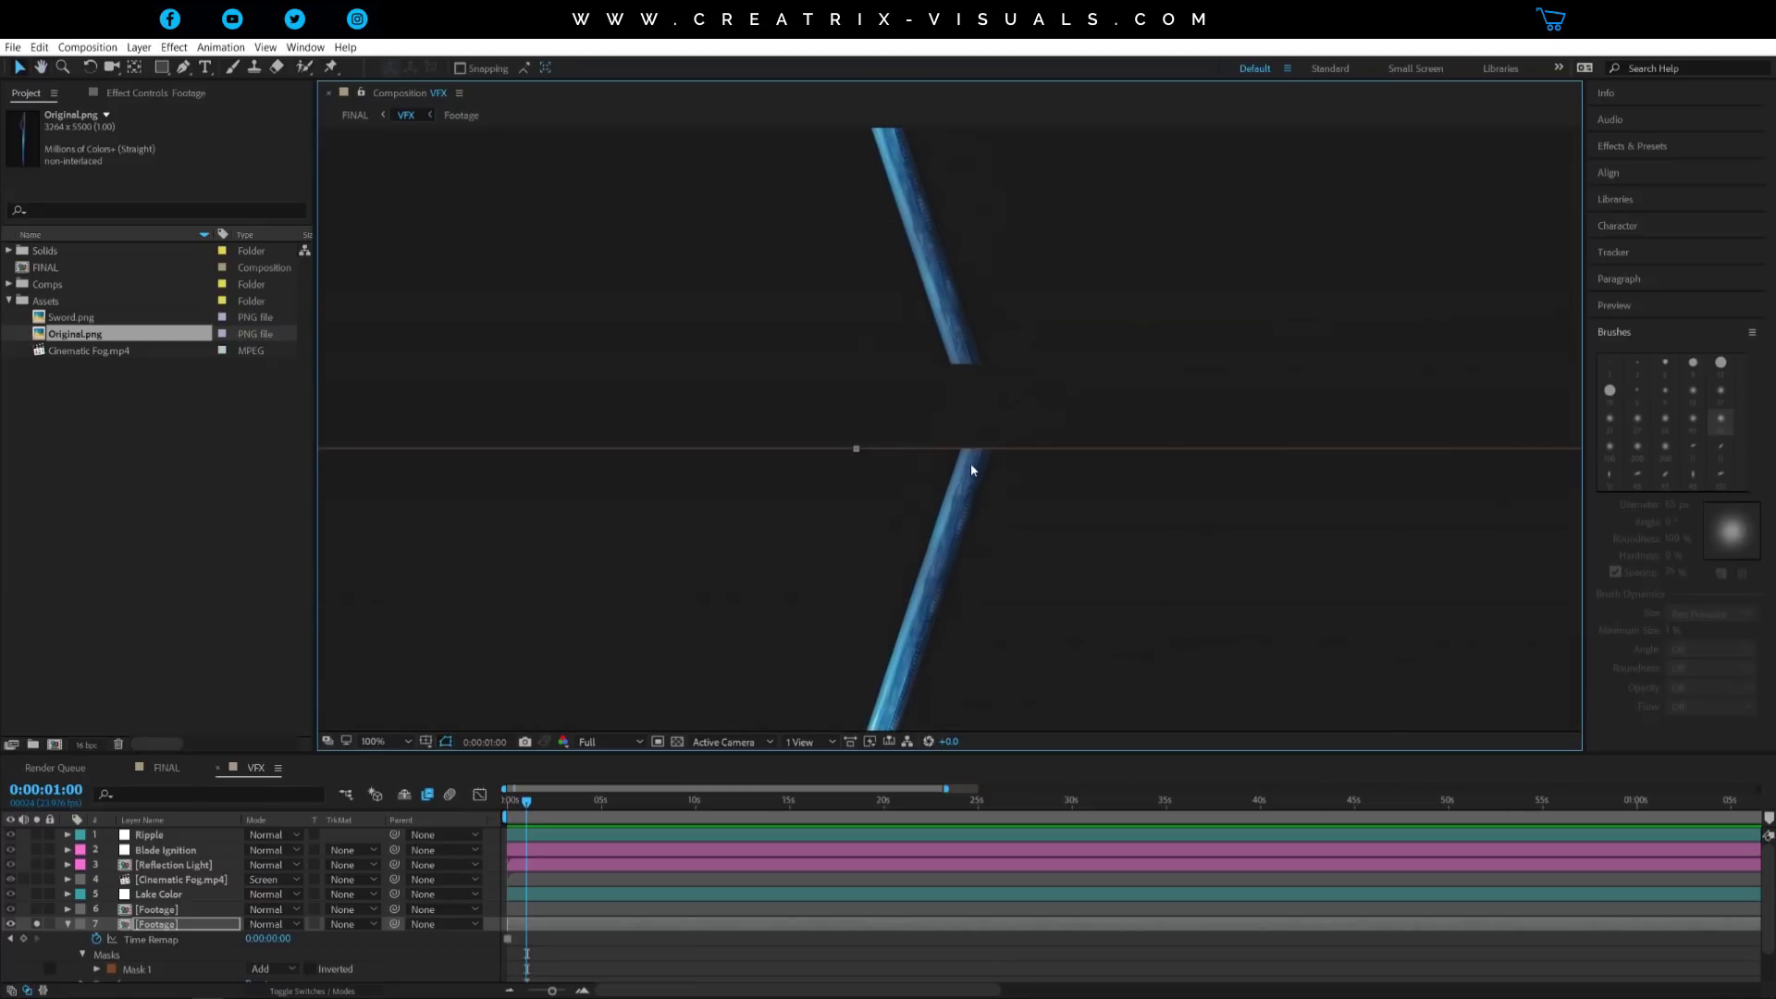
pyautogui.scroll(2, 1000, 506)
pyautogui.scroll(4, 986, 349)
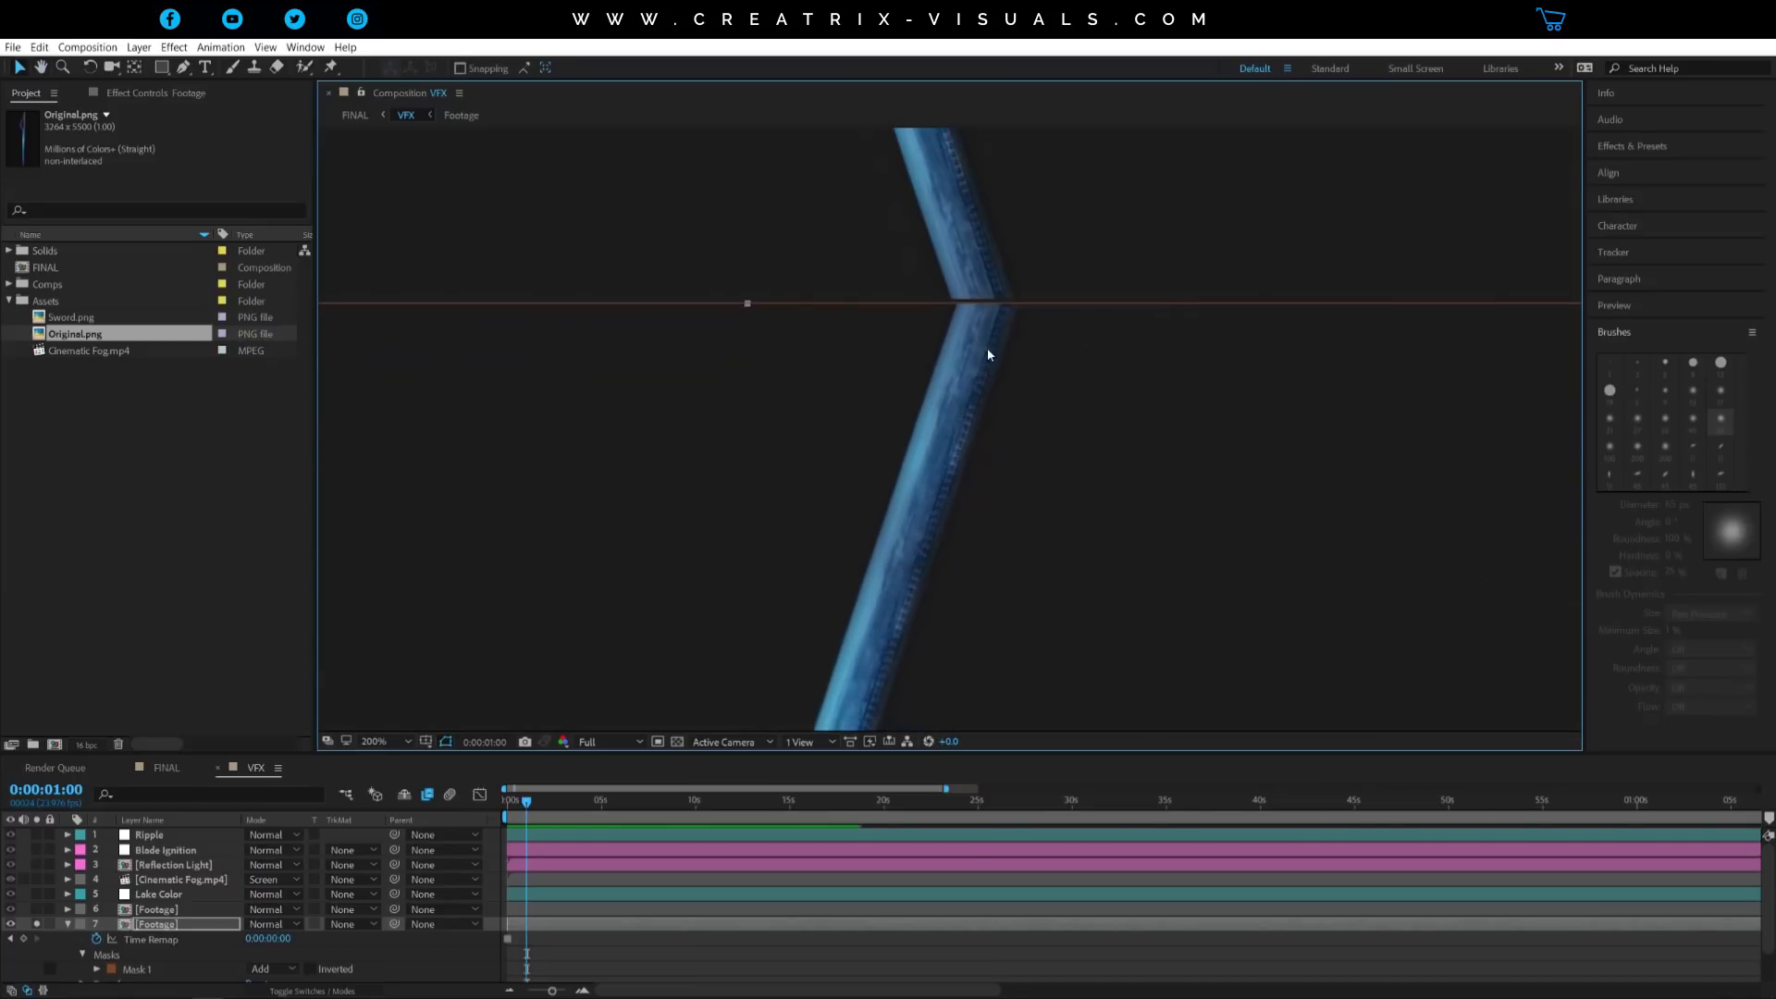
pyautogui.moveTo(1009, 558); pyautogui.dragTo(990, 538)
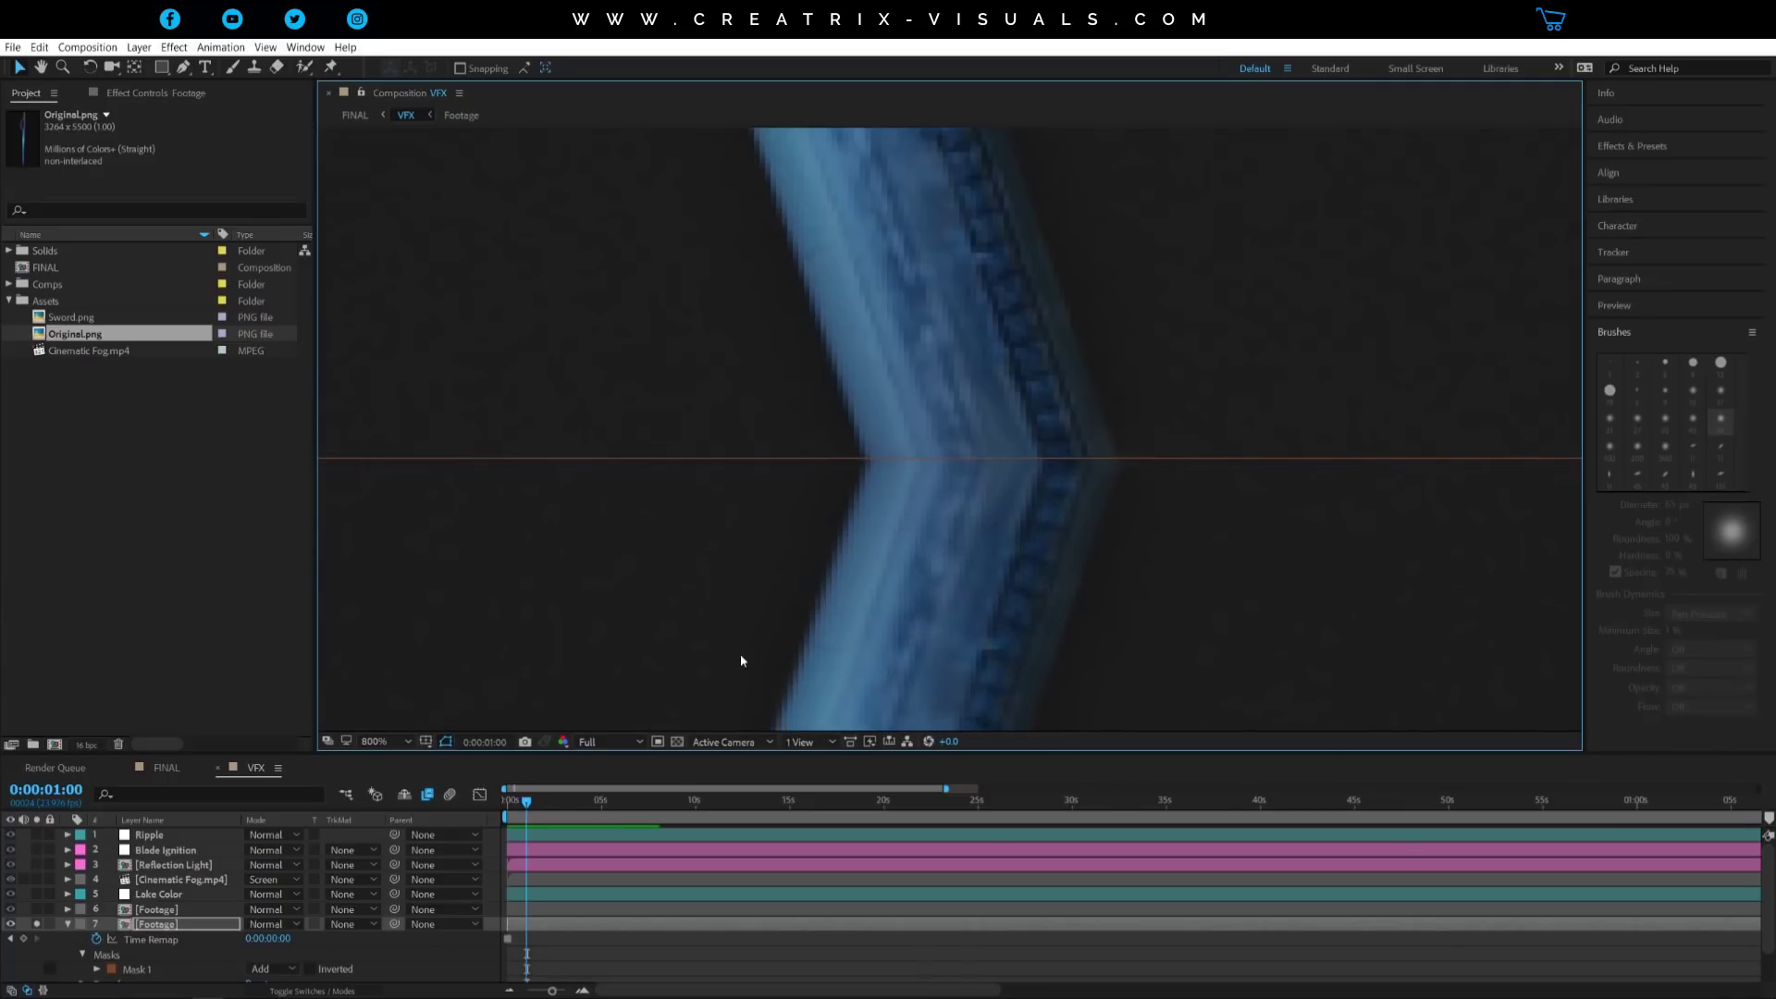
pyautogui.click(446, 740)
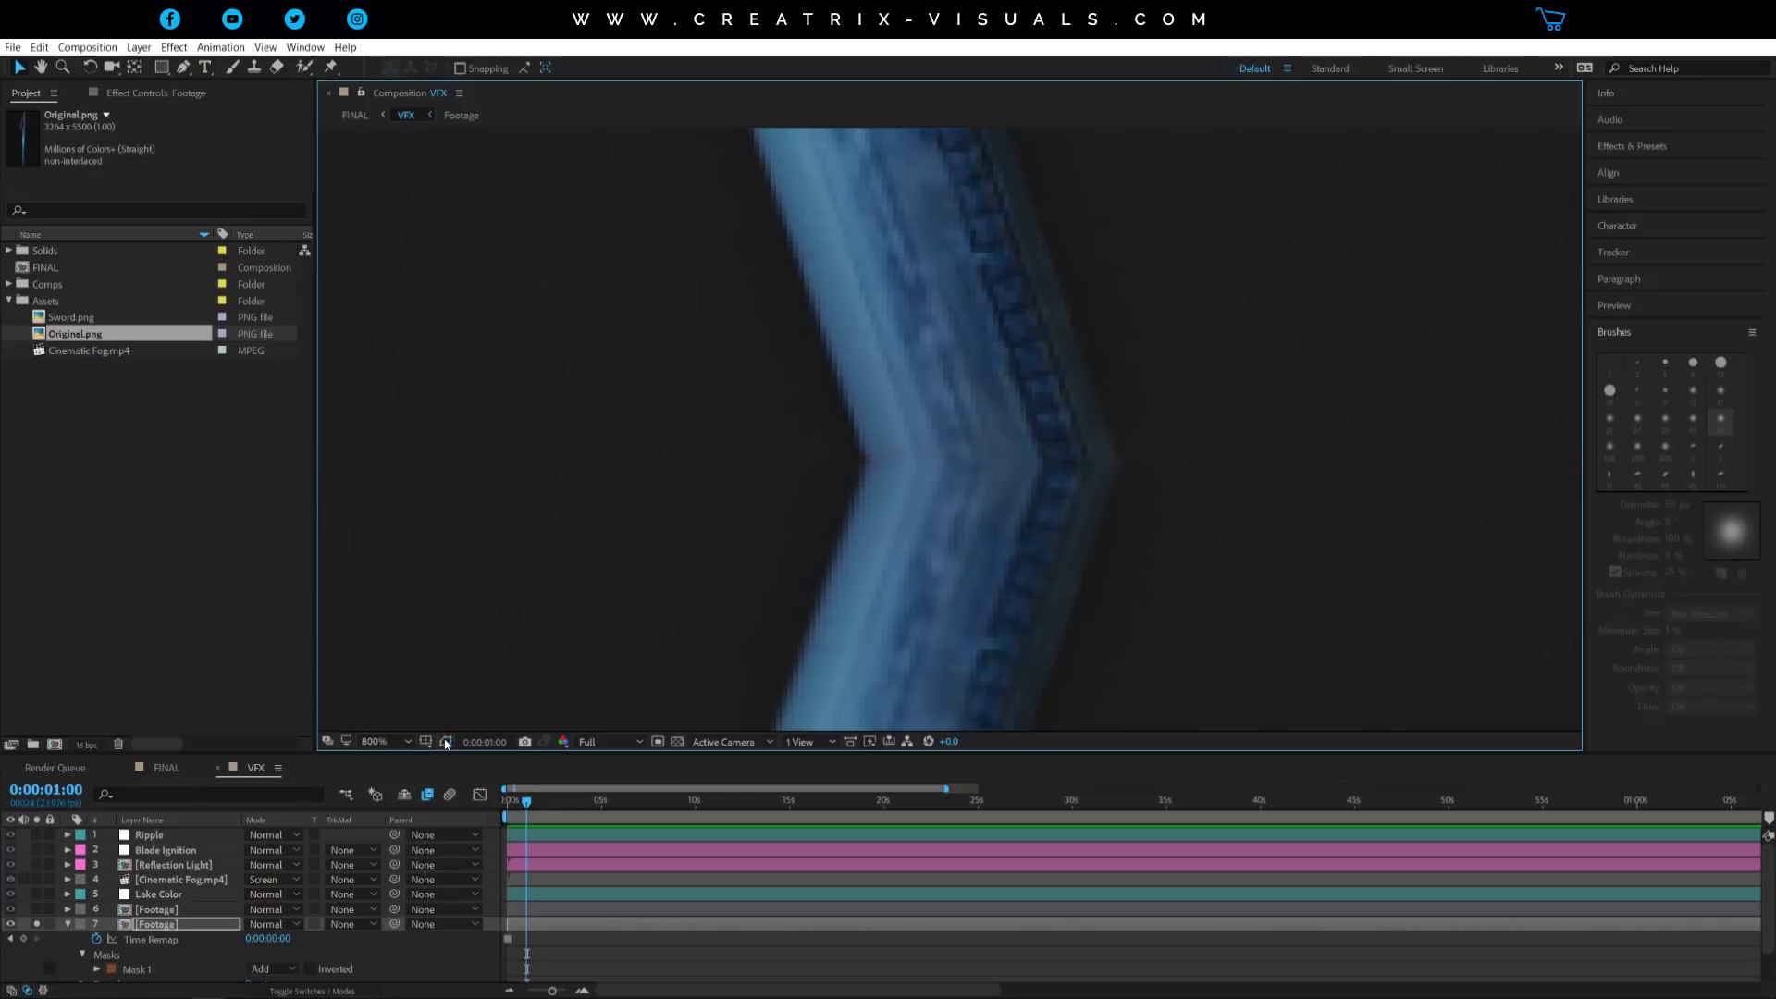
pyautogui.click(67, 924)
pyautogui.press('/')
# Squash the reflection layer vertically by dragging its bottom handle up
pyautogui.scroll(-2, 690, 508)
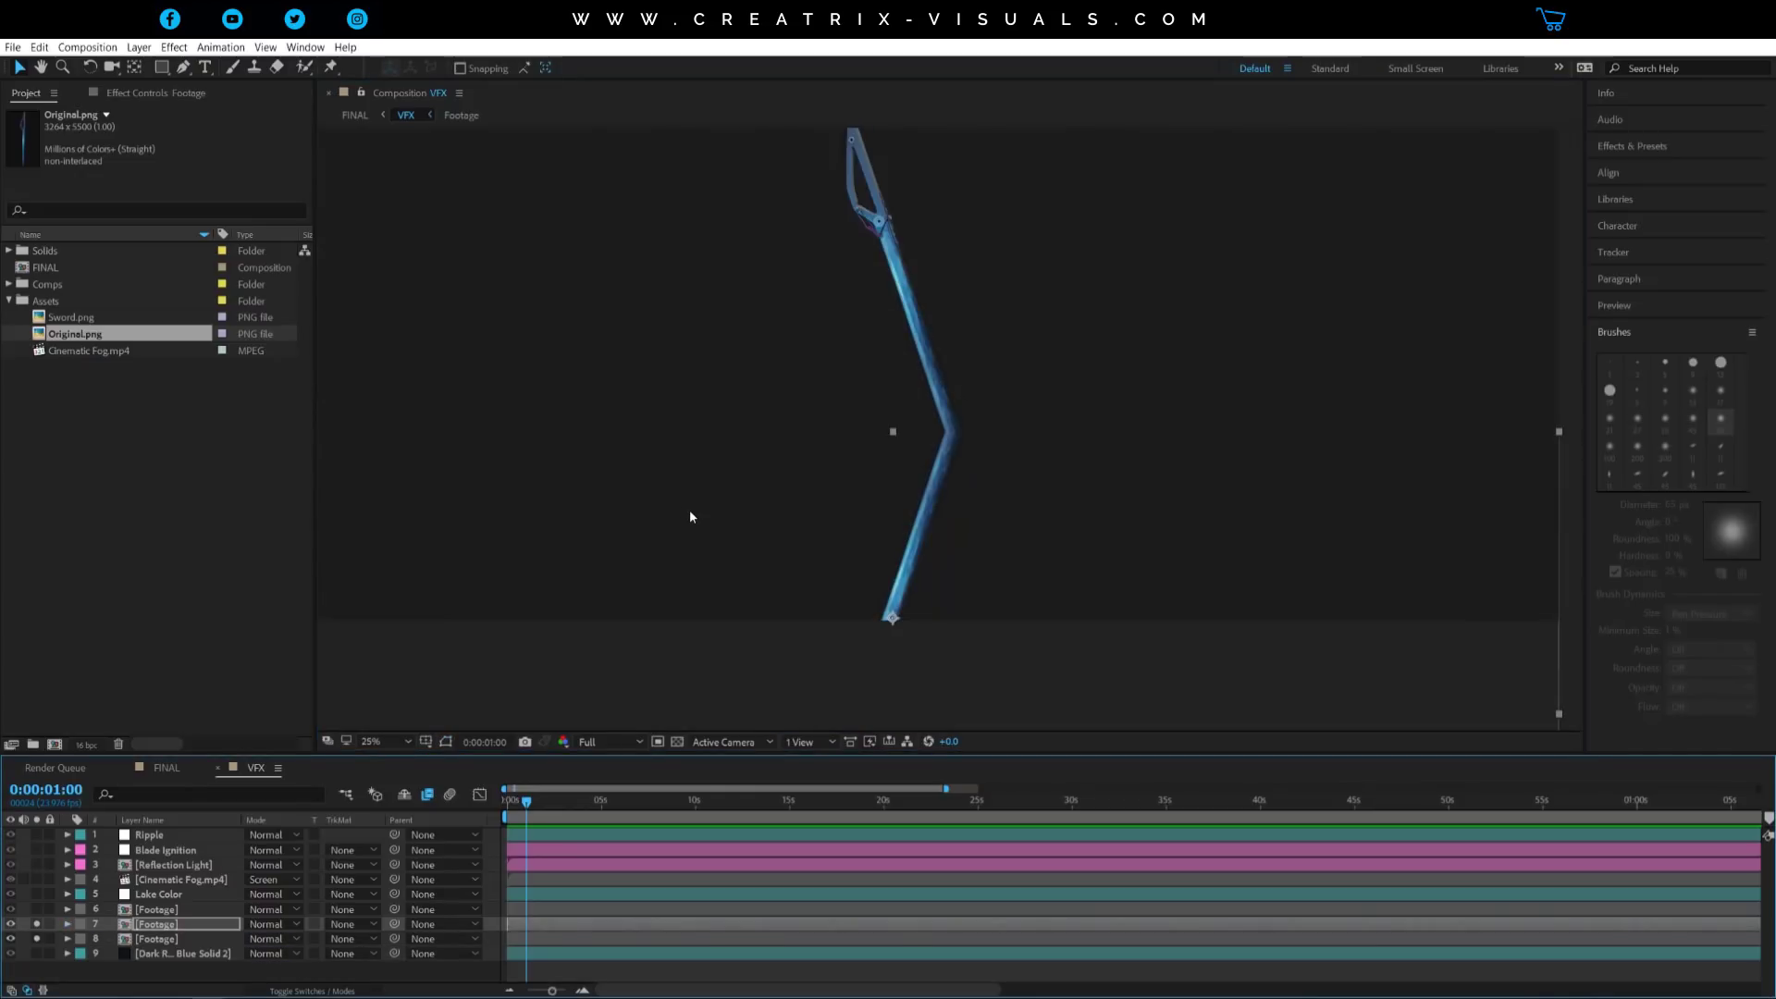
pyautogui.scroll(-2, 891, 501)
pyautogui.moveTo(888, 499); pyautogui.dragTo(868, 465)
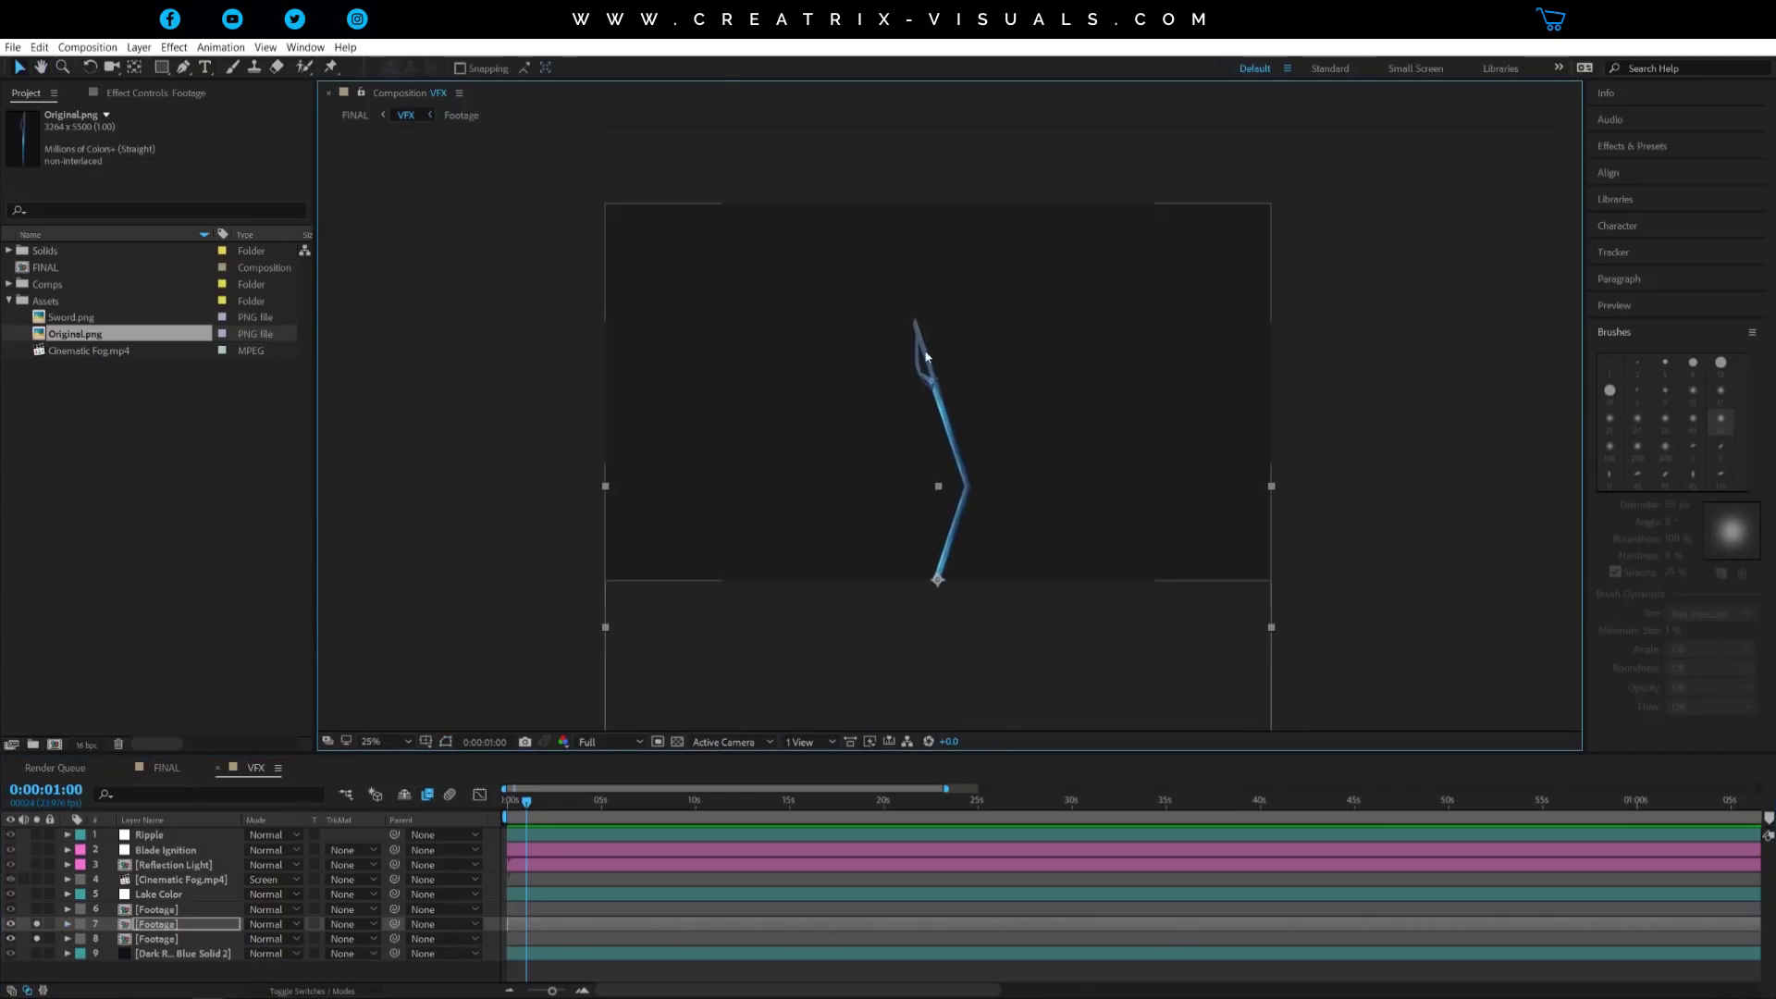
pyautogui.scroll(2, 923, 591)
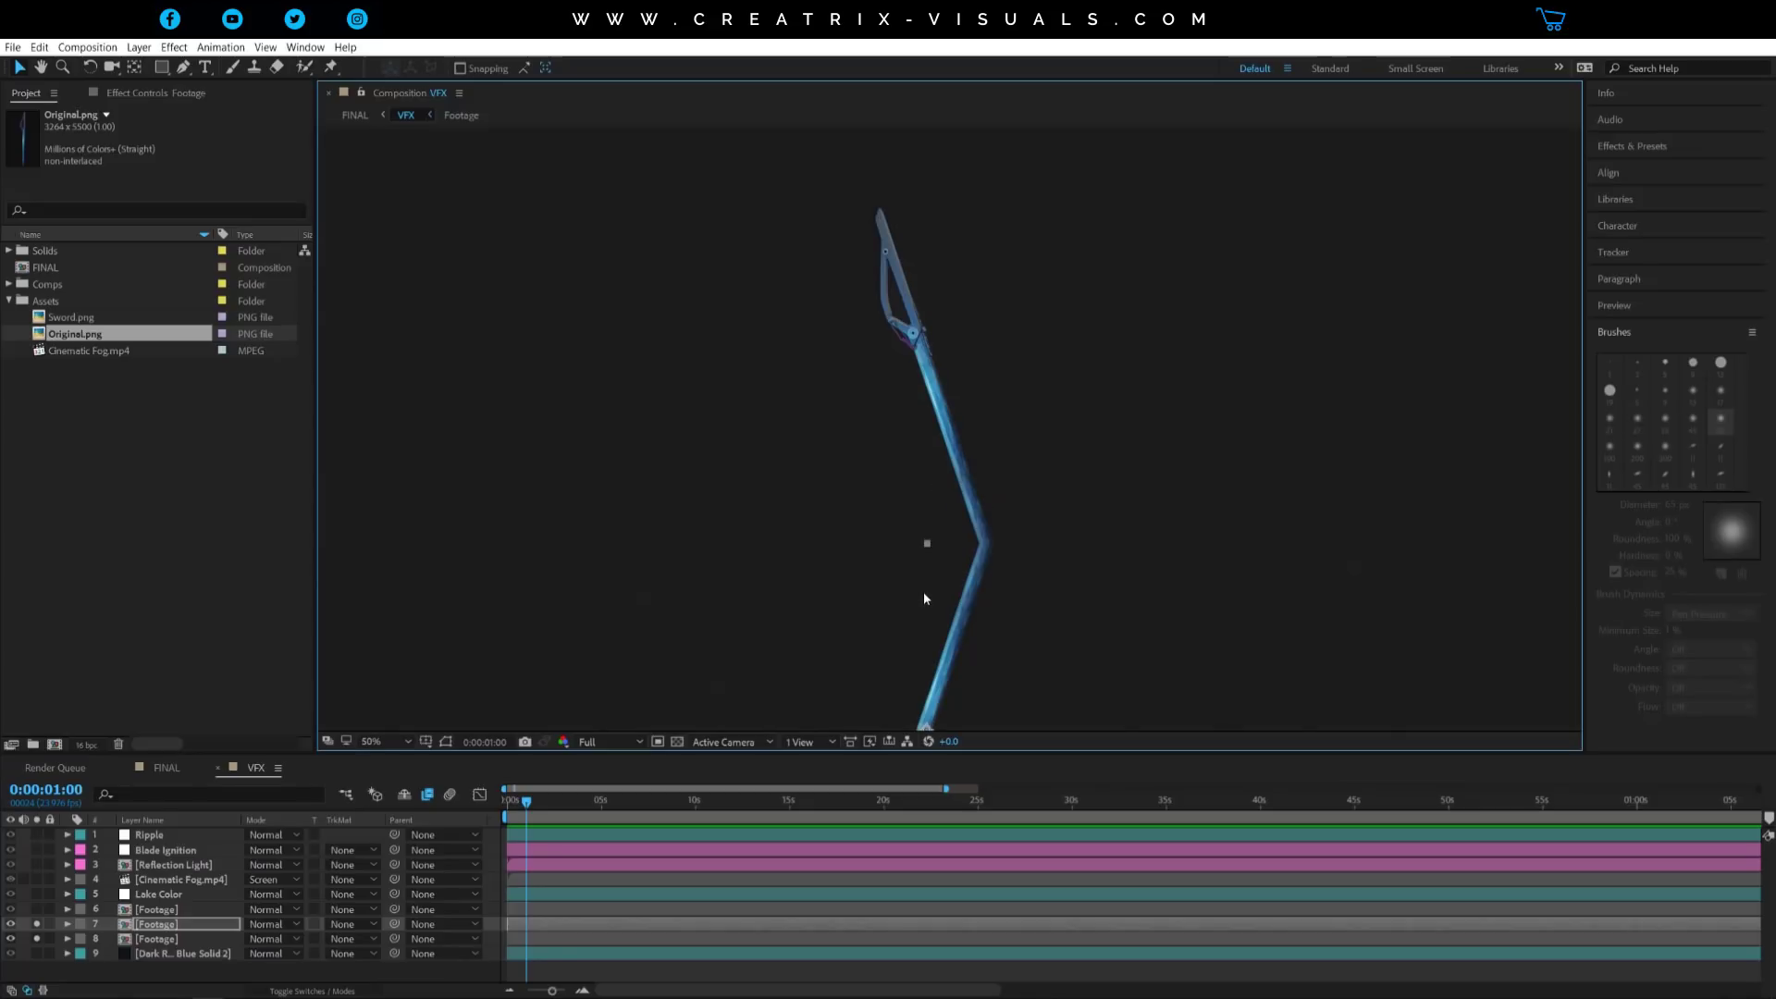
pyautogui.scroll(-2, 956, 586)
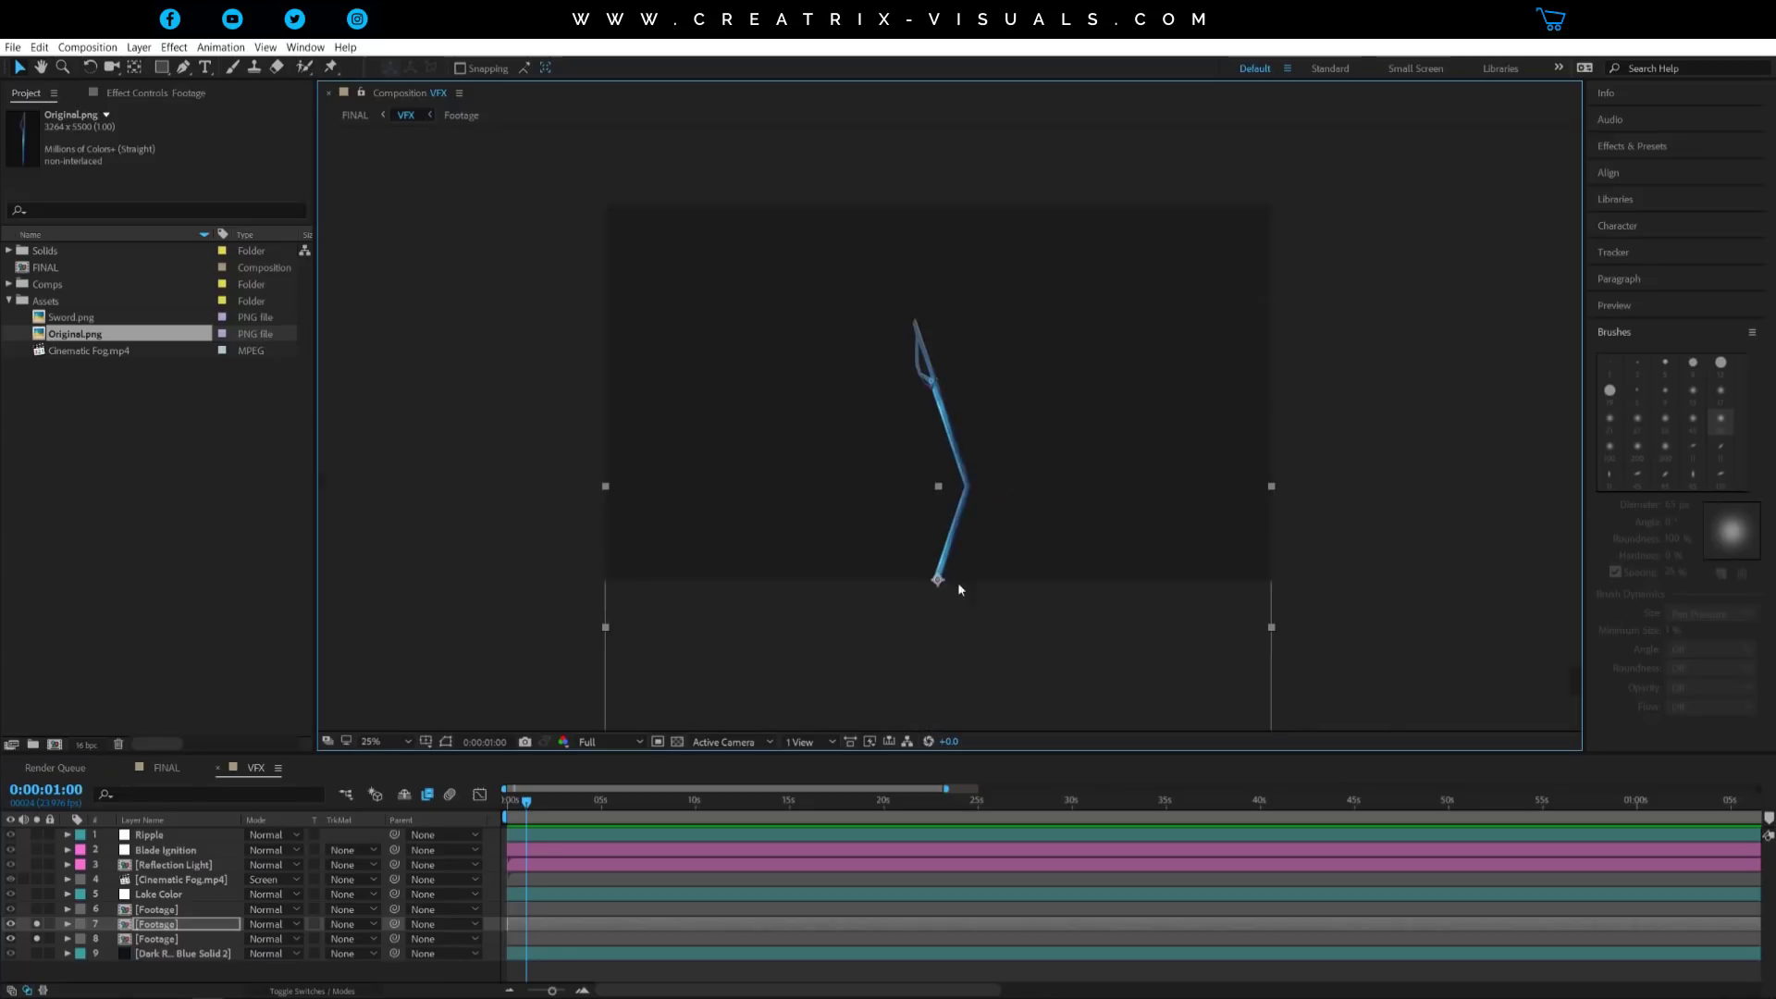
pyautogui.moveTo(986, 594); pyautogui.dragTo(930, 499)
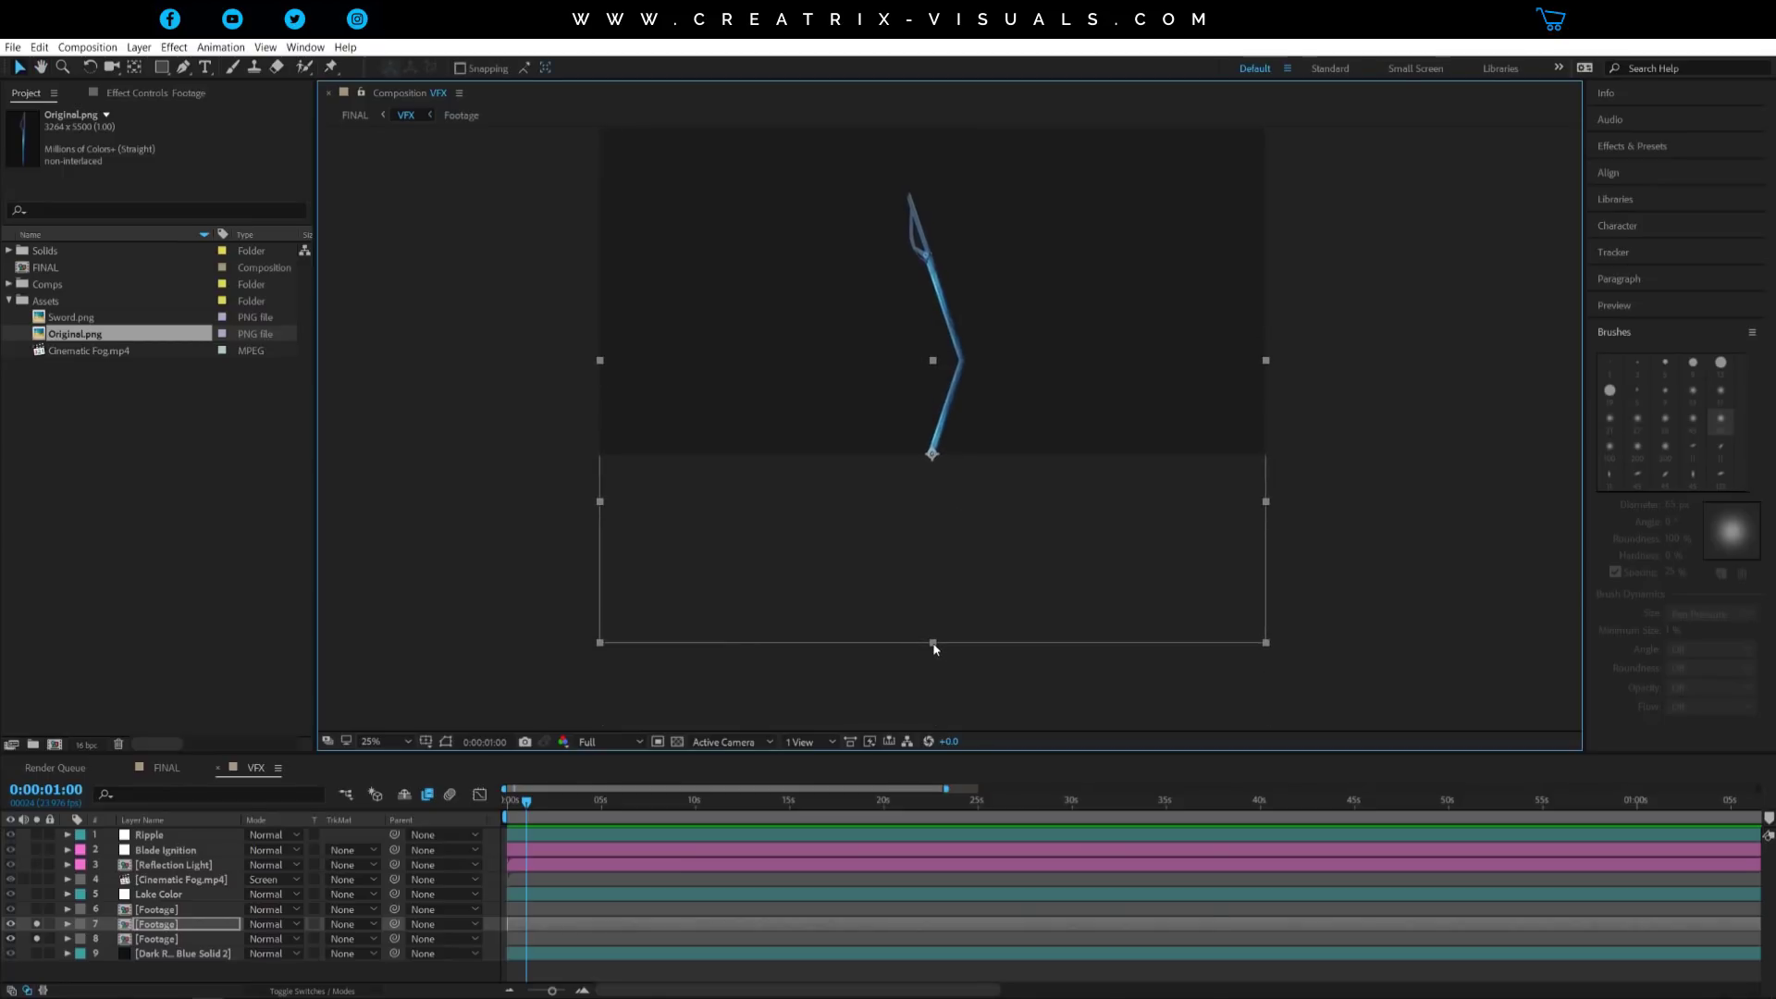
pyautogui.moveTo(933, 645); pyautogui.dragTo(934, 516)
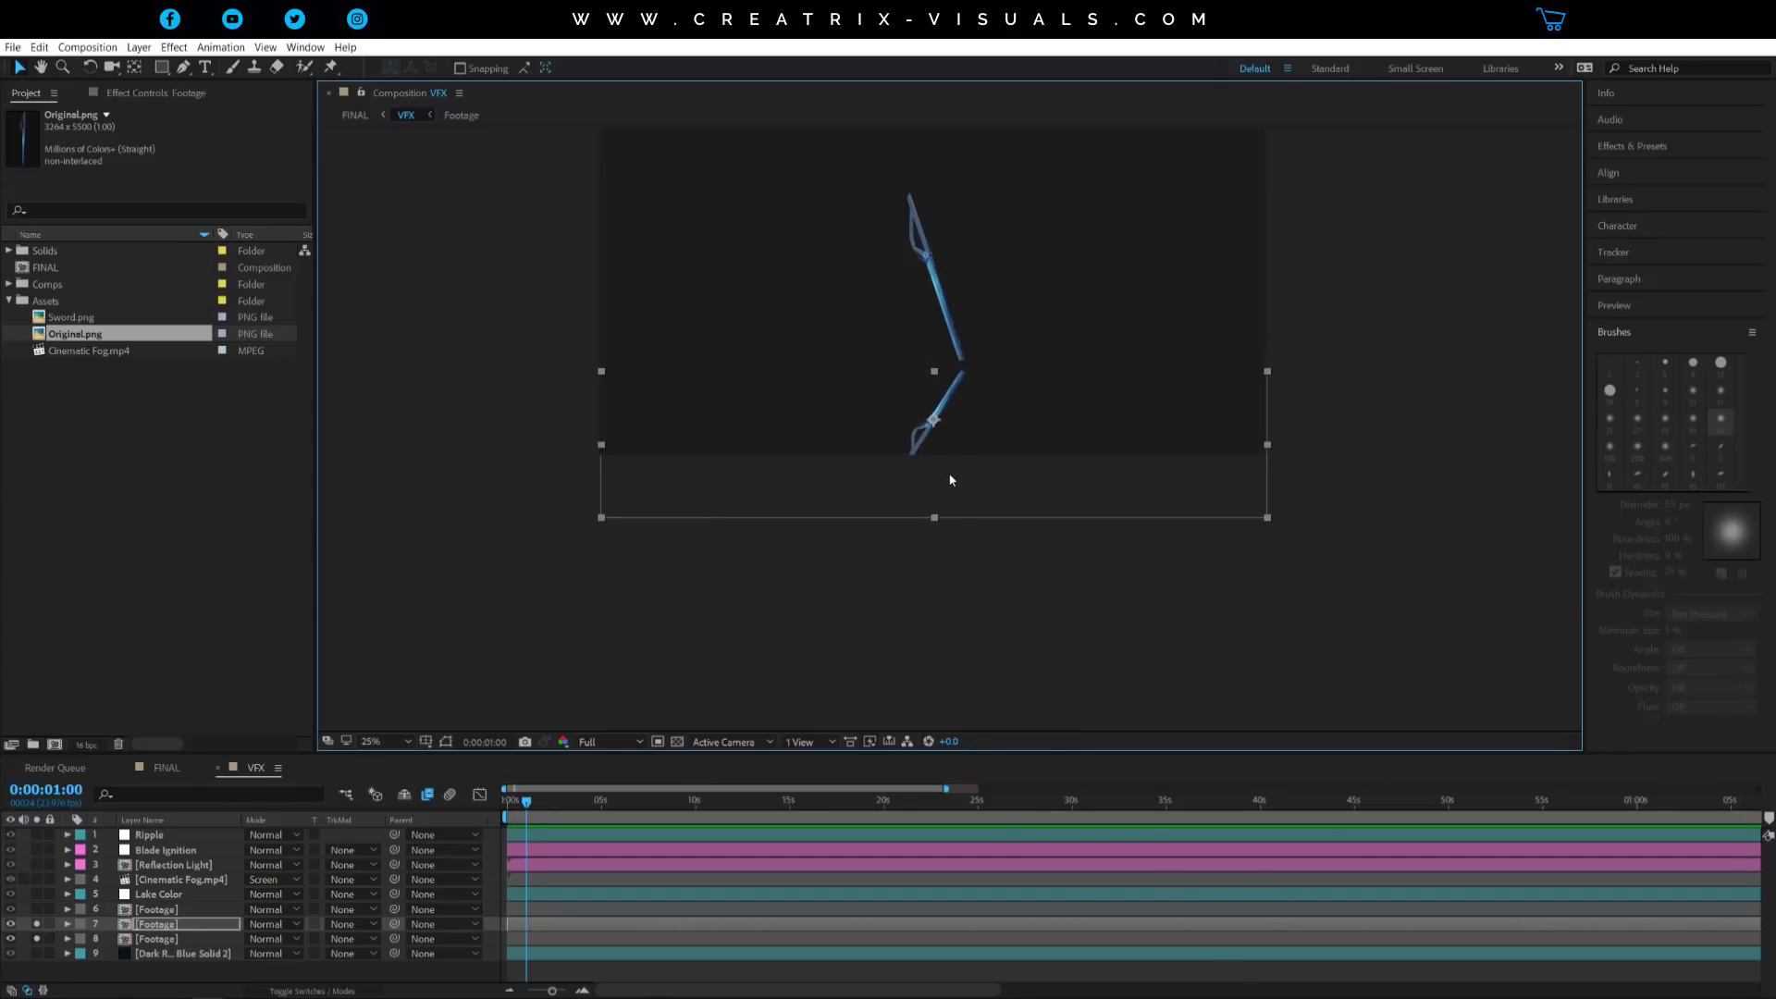
# Move the lower blade up so it meets the upper blade cleanly
pyautogui.press('/')
pyautogui.moveTo(943, 330); pyautogui.dragTo(981, 533)
pyautogui.press('v')
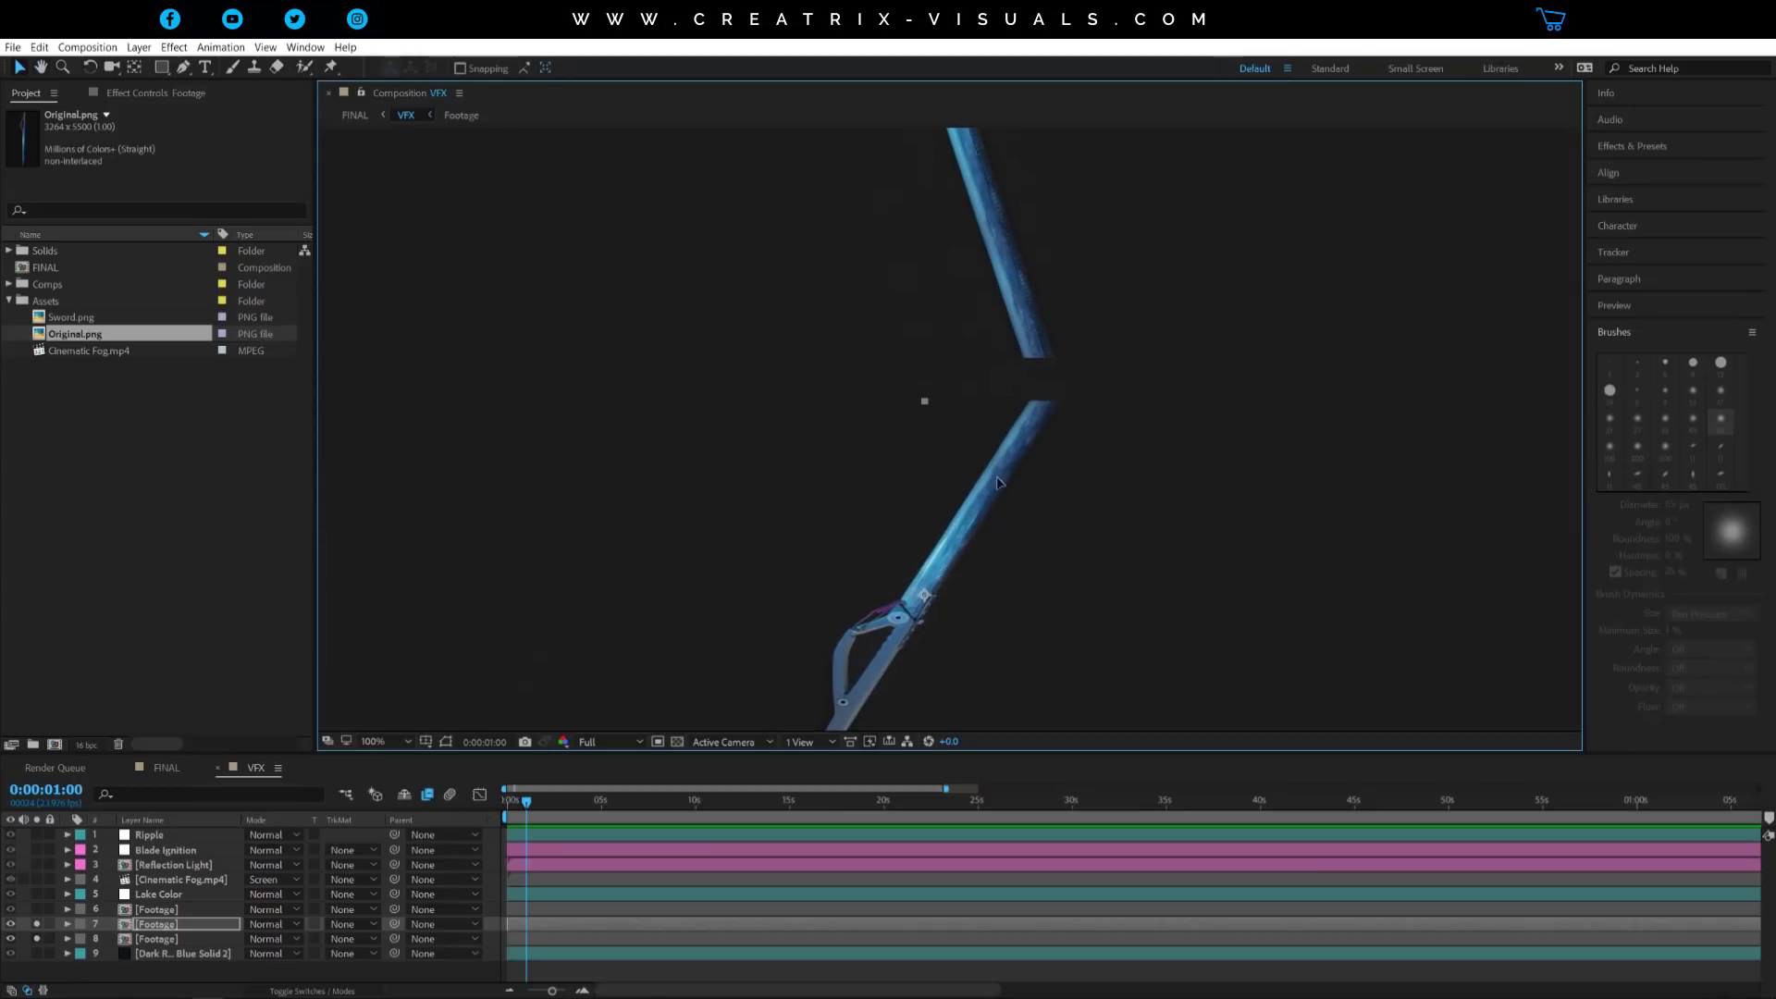
pyautogui.moveTo(924, 401); pyautogui.dragTo(919, 359)
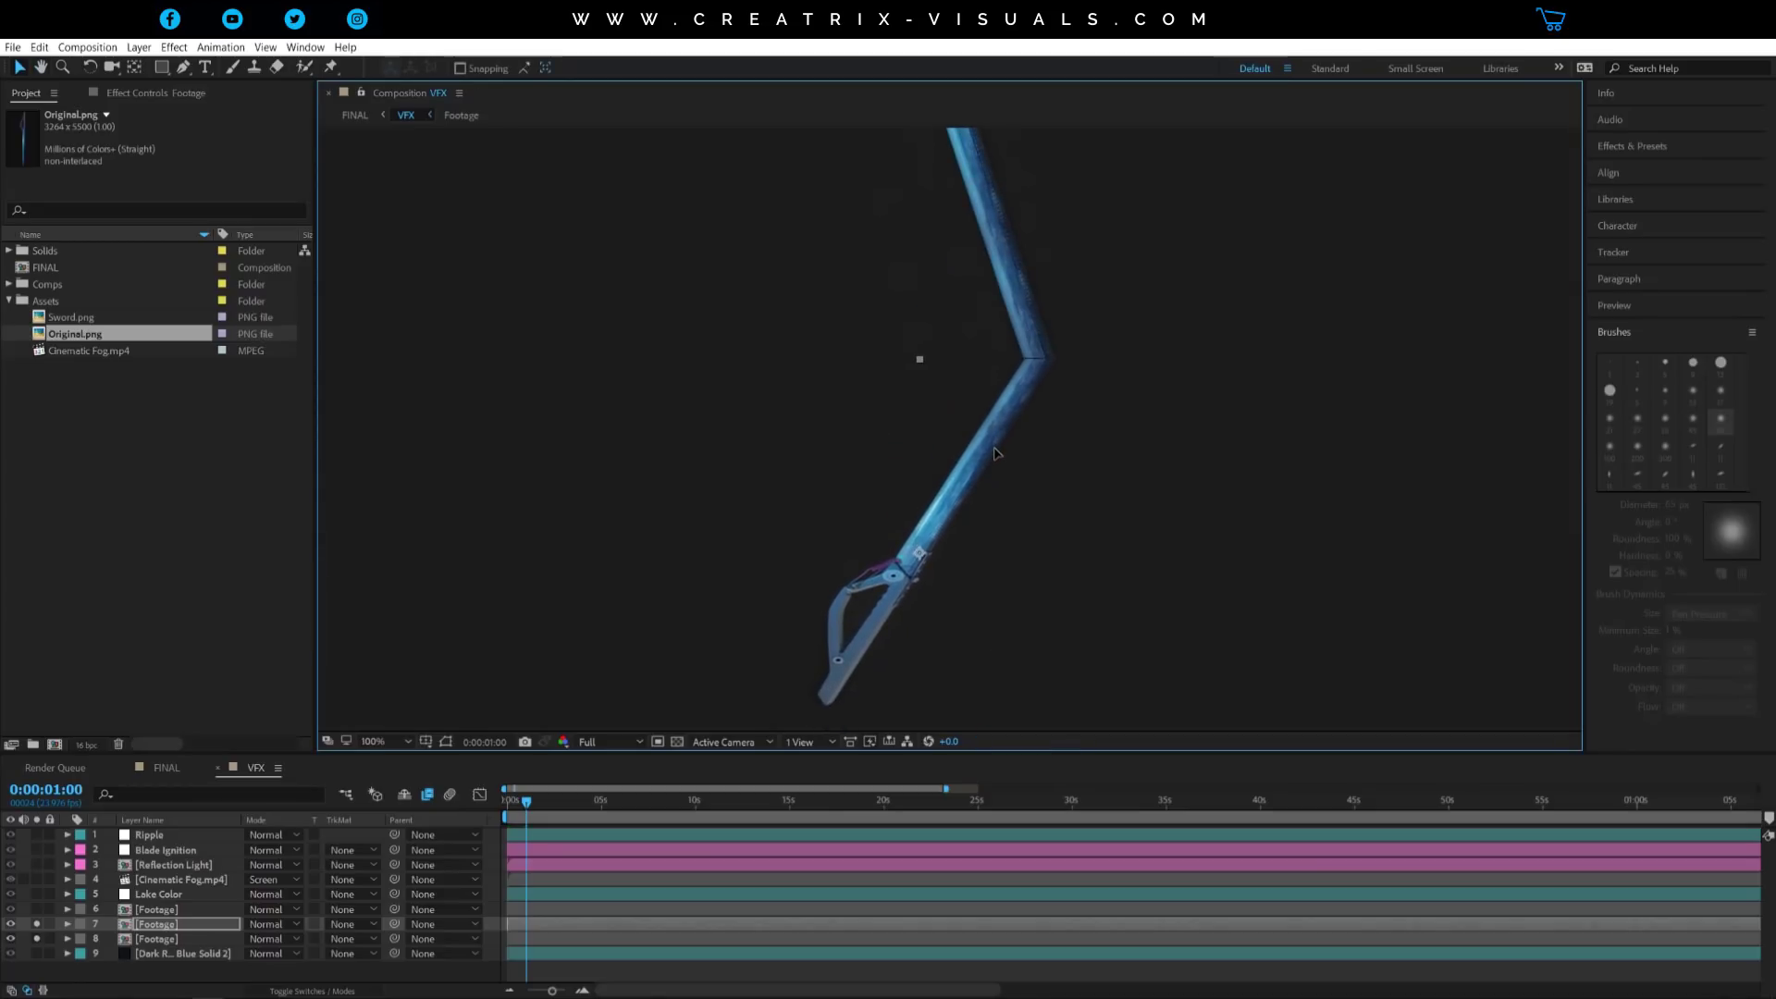
pyautogui.moveTo(996, 453); pyautogui.dragTo(996, 451)
pyautogui.press(',')
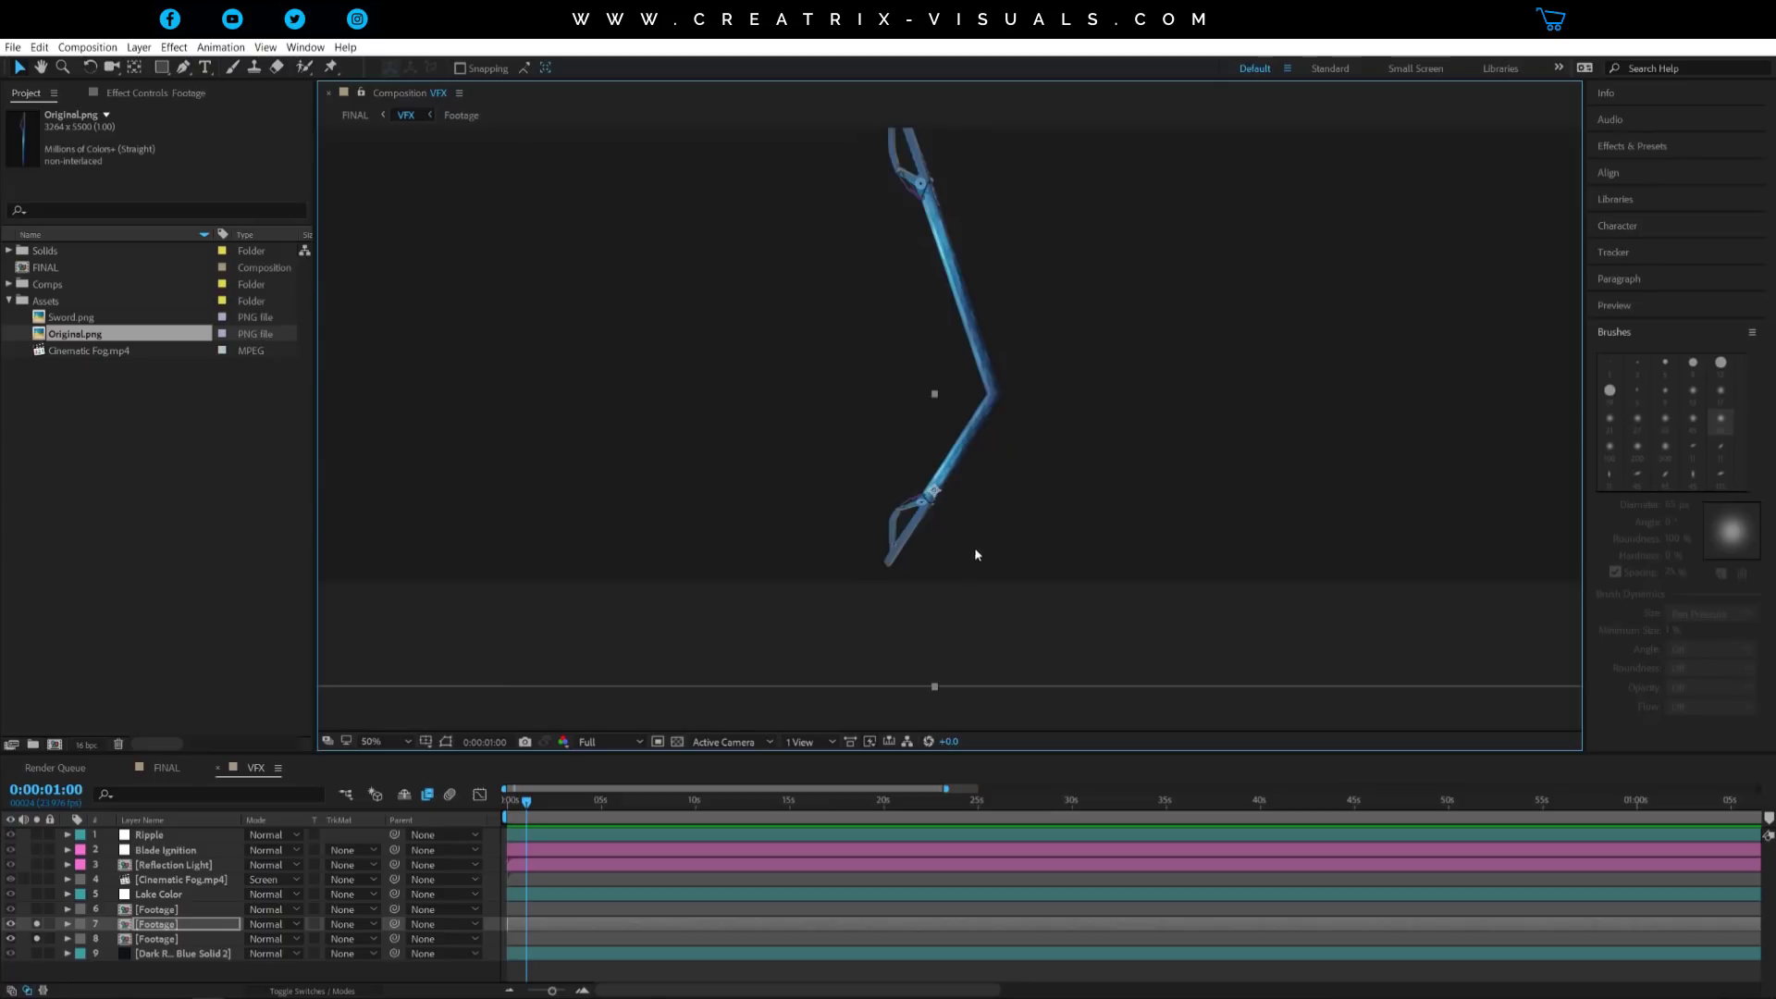
pyautogui.press('h')
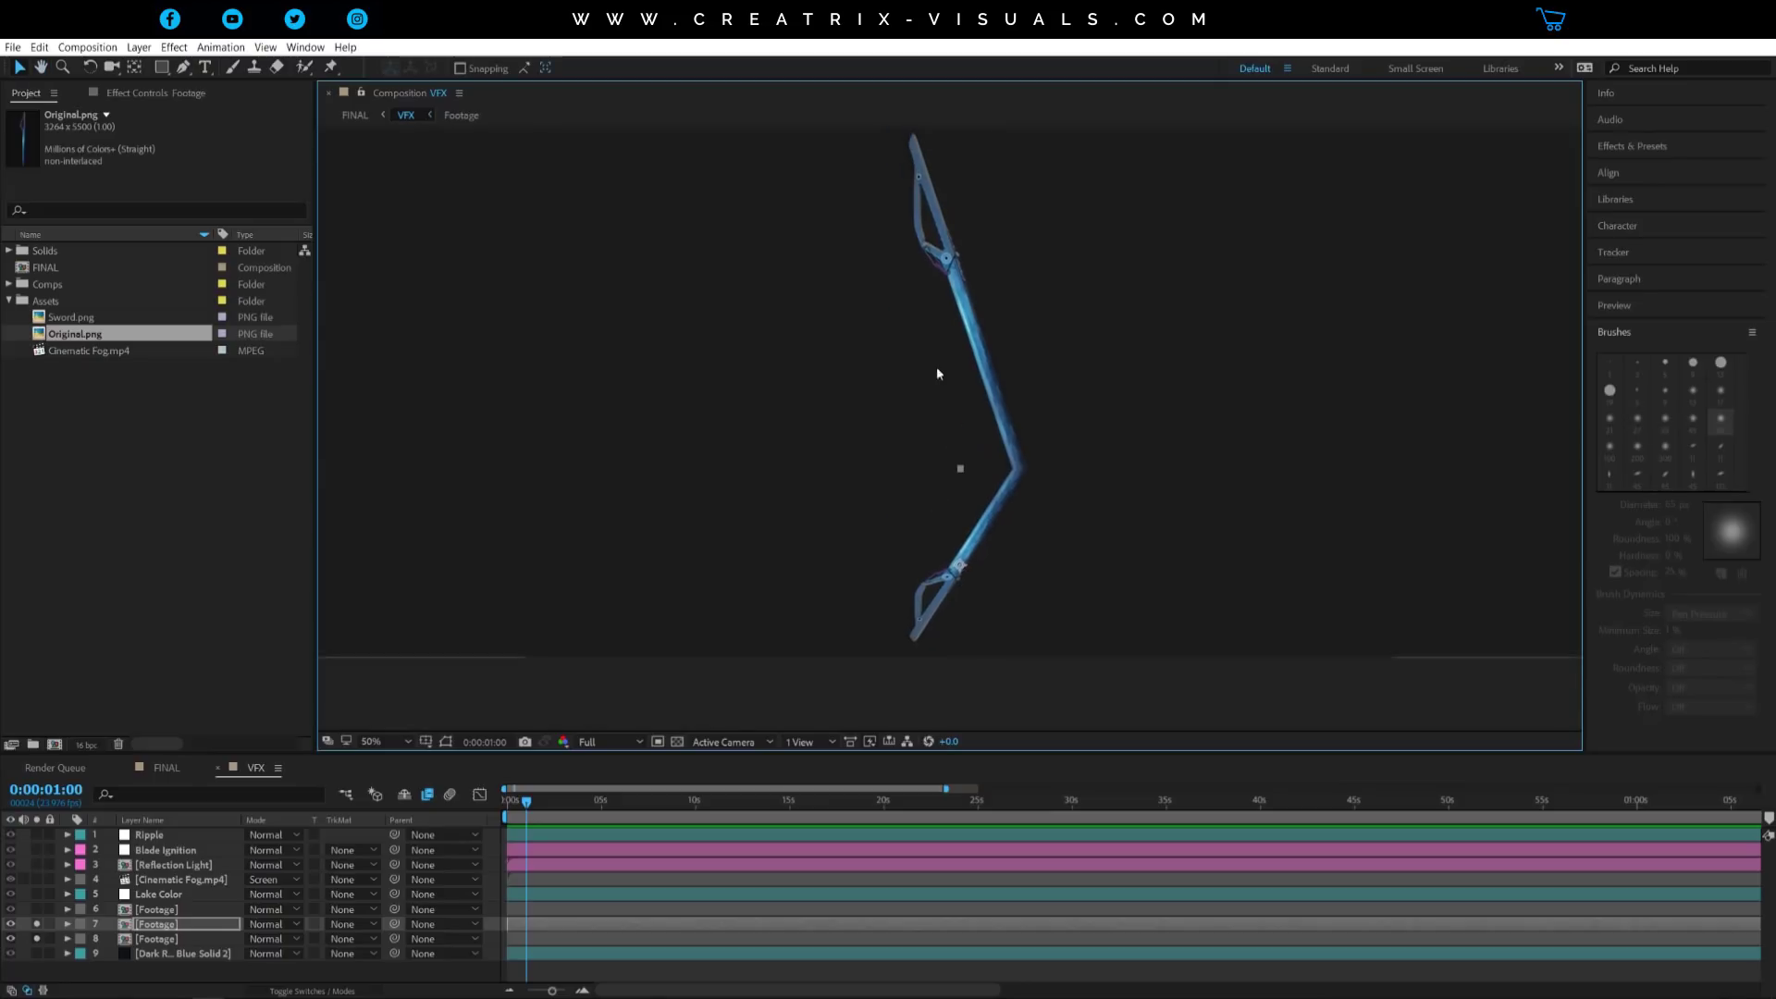
pyautogui.press(',')
pyautogui.press('v')
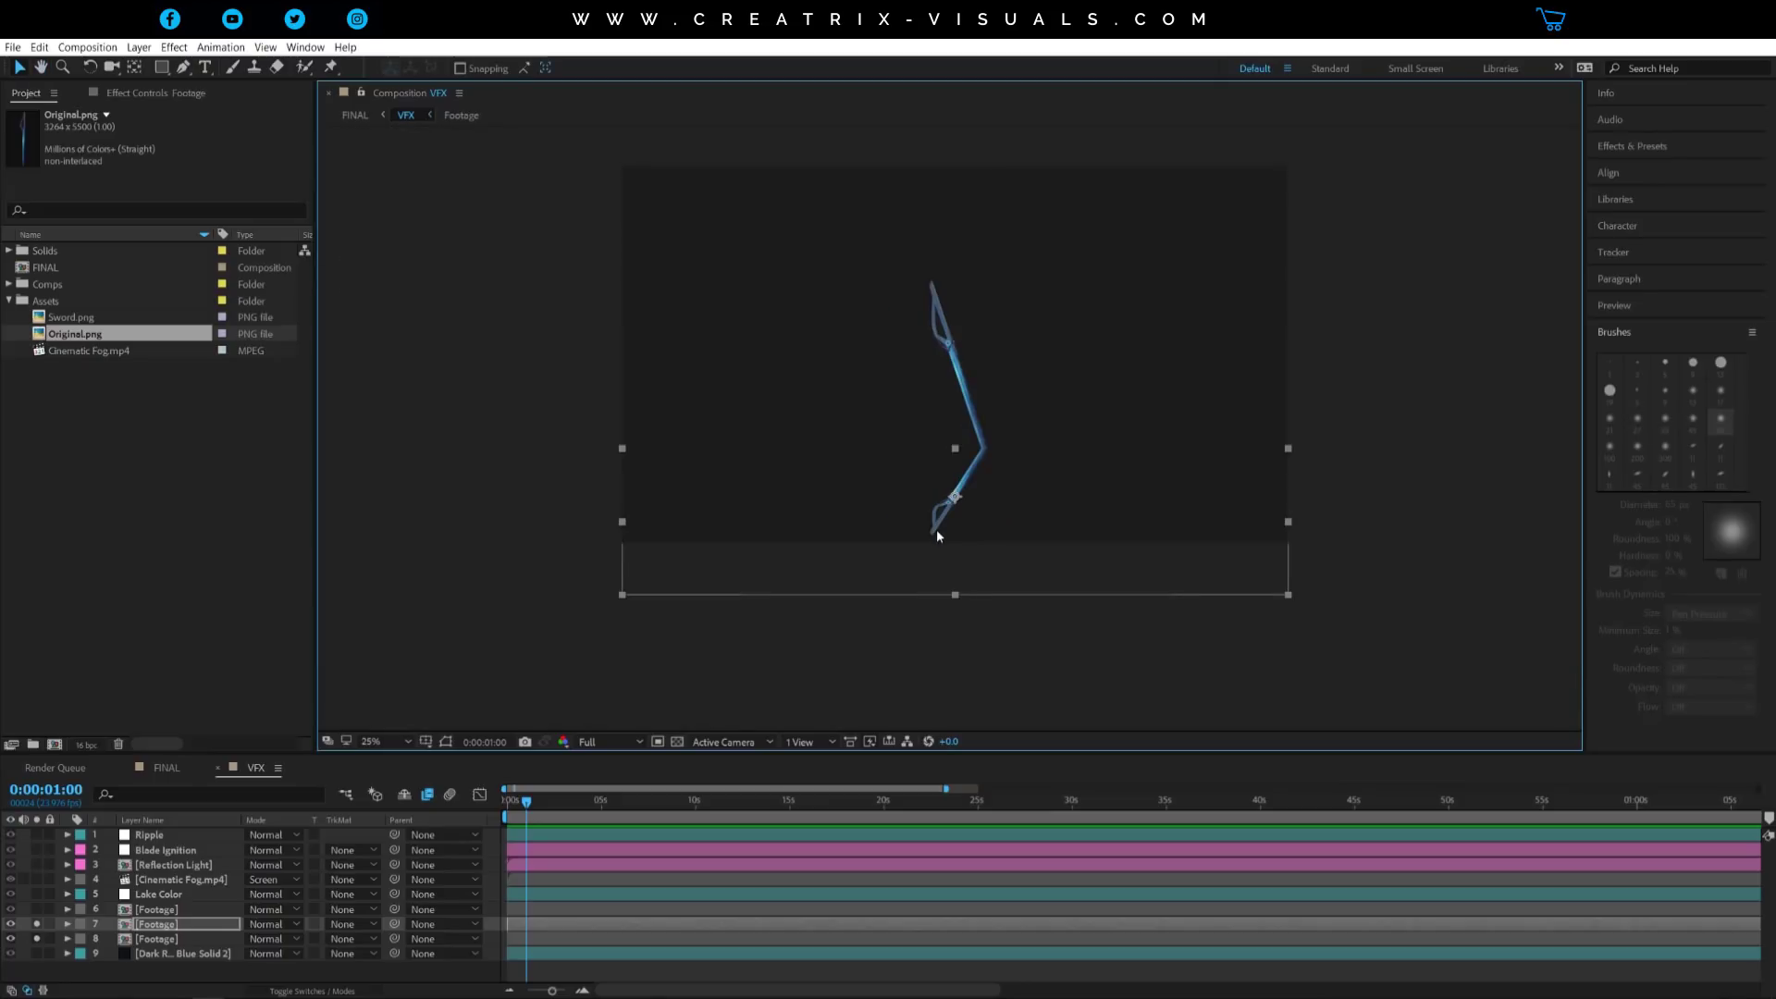
# Delete the duplicate Footage layer 7 and zoom in to inspect the reflection
pyautogui.click(151, 927)
pyautogui.press('Delete')
pyautogui.click(139, 911)
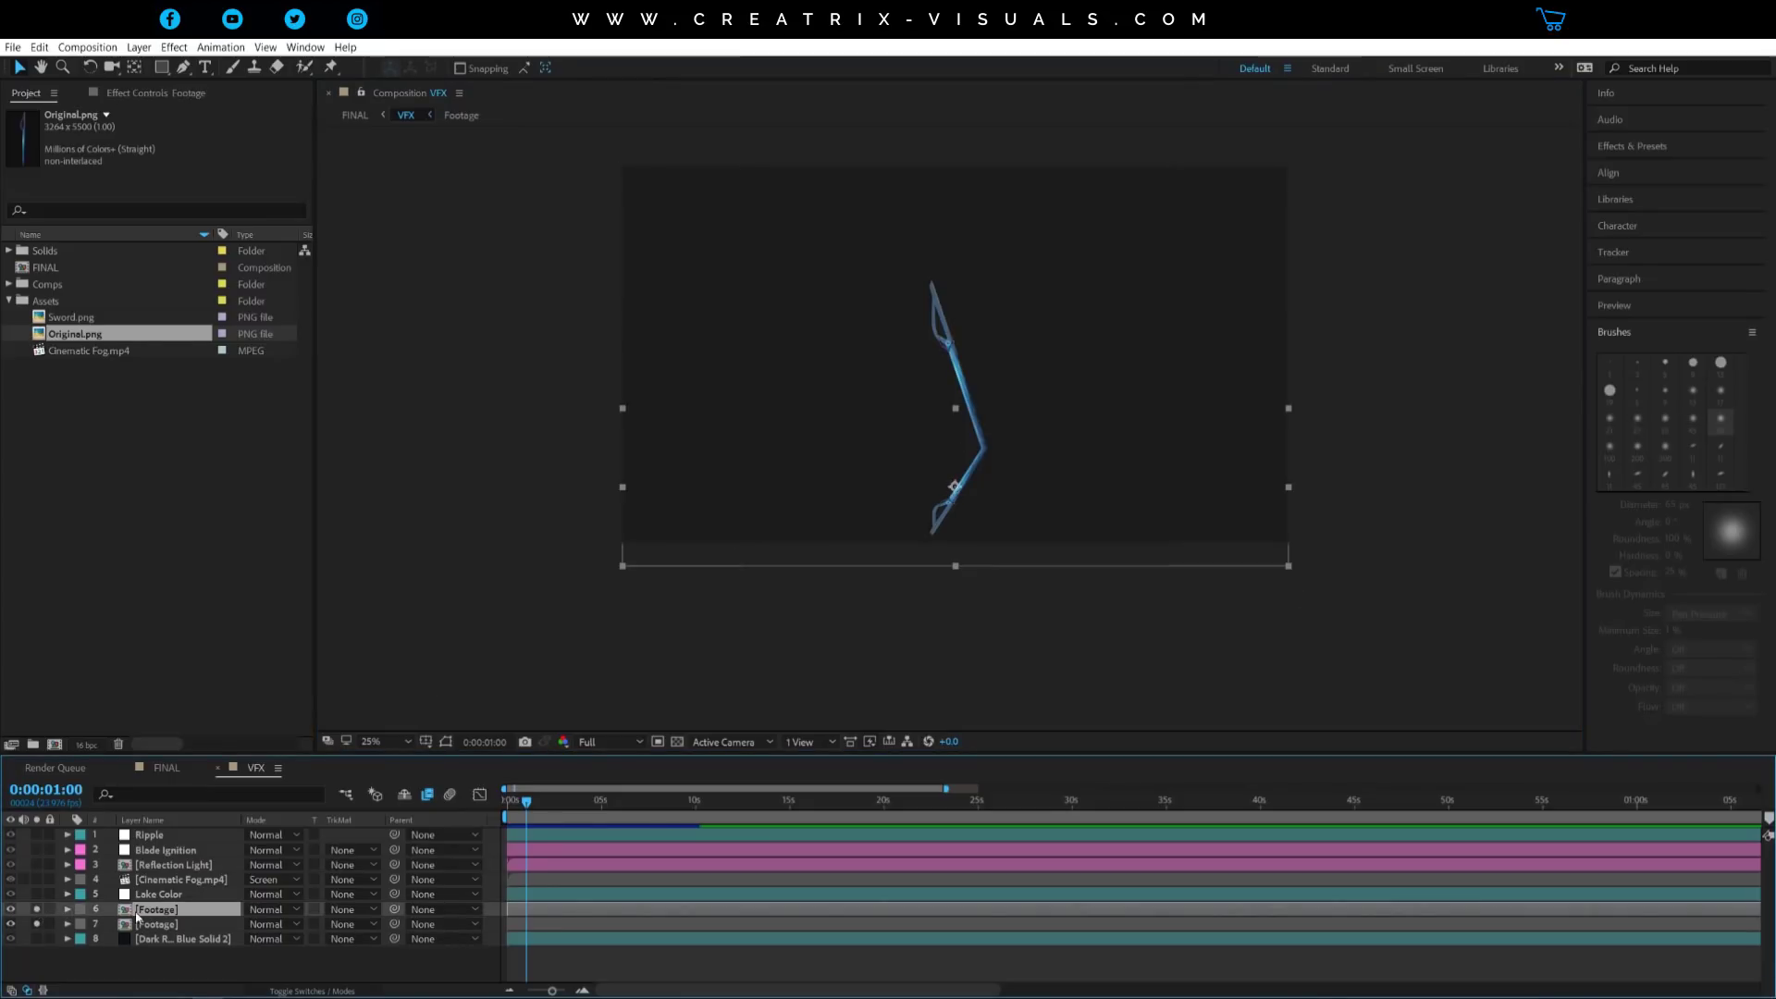
pyautogui.press('.')
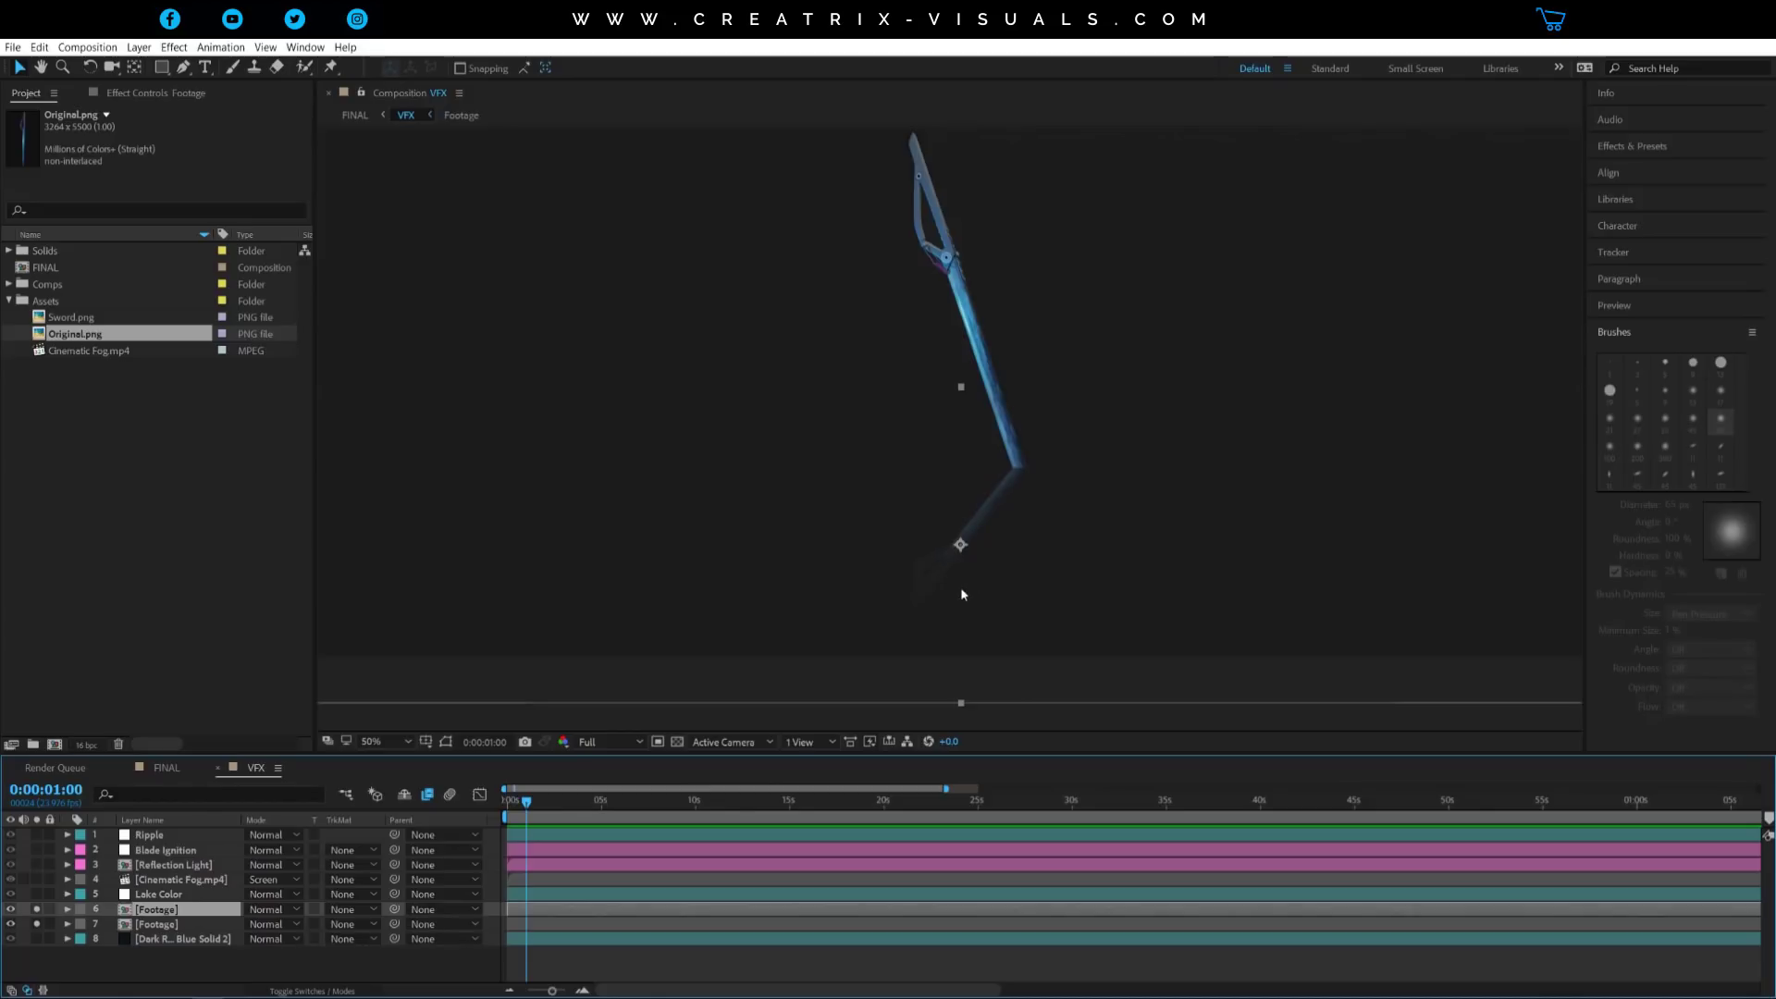
pyautogui.scroll(2, 960, 586)
pyautogui.press('v')
pyautogui.press('t')
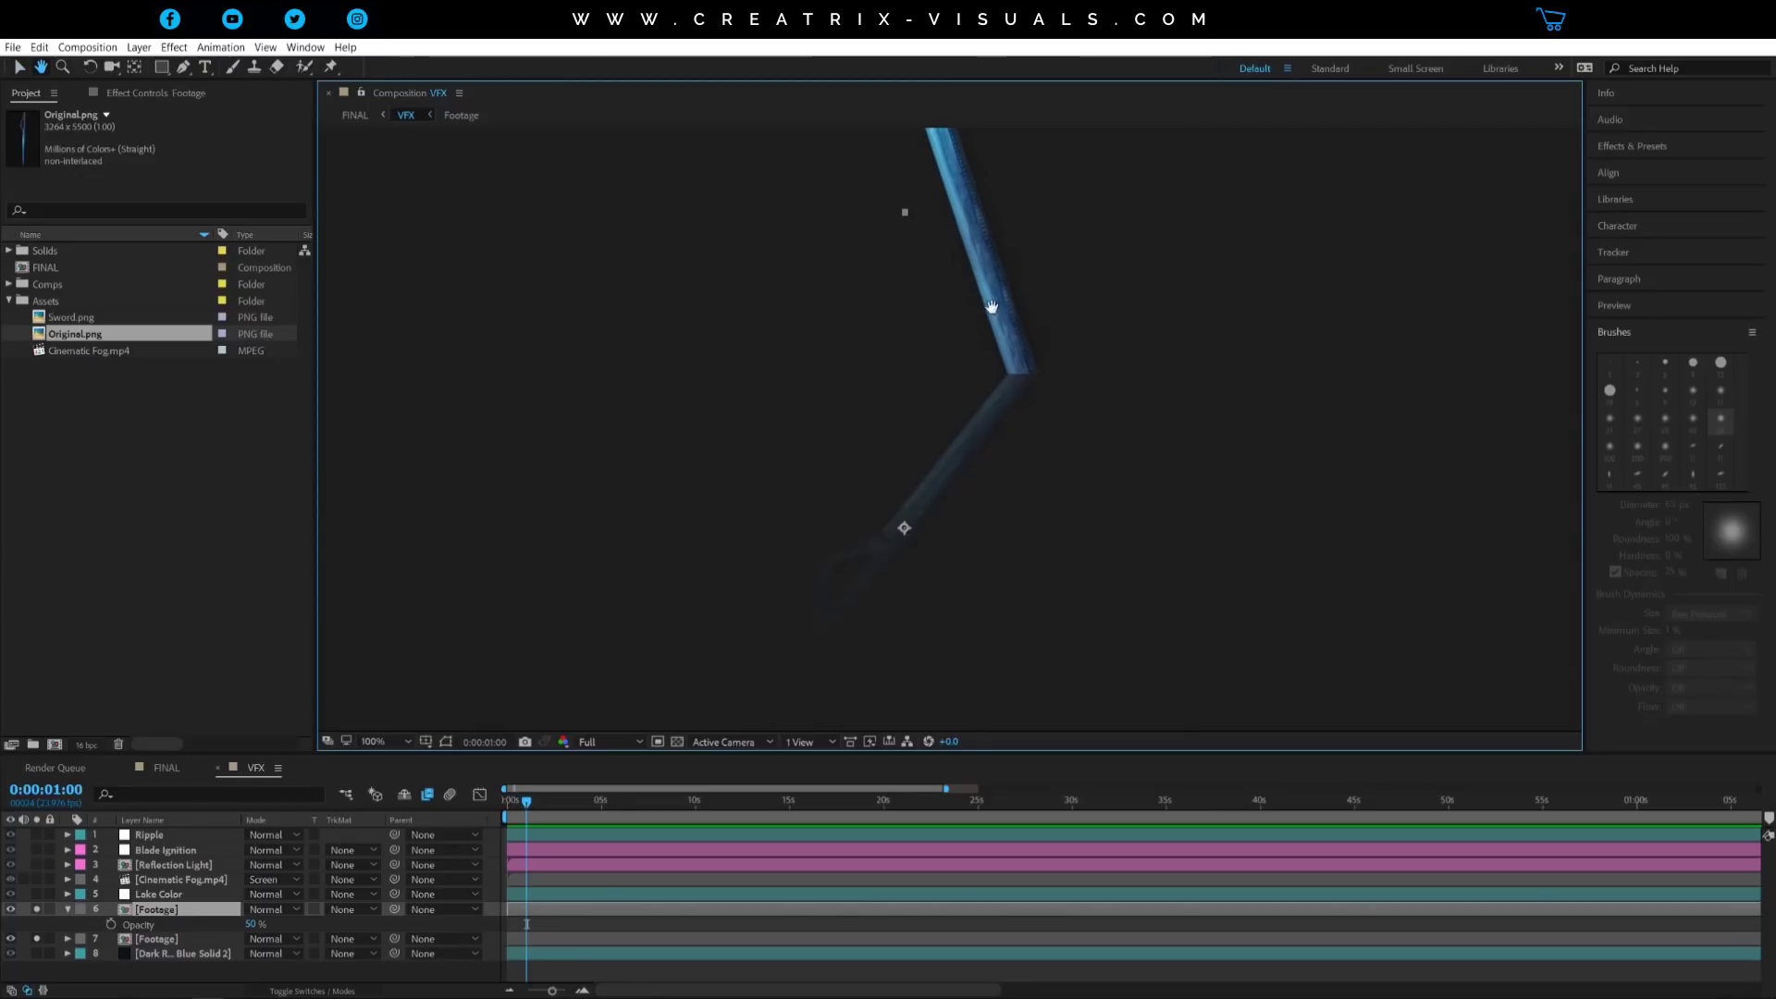
pyautogui.moveTo(991, 305); pyautogui.dragTo(1036, 468)
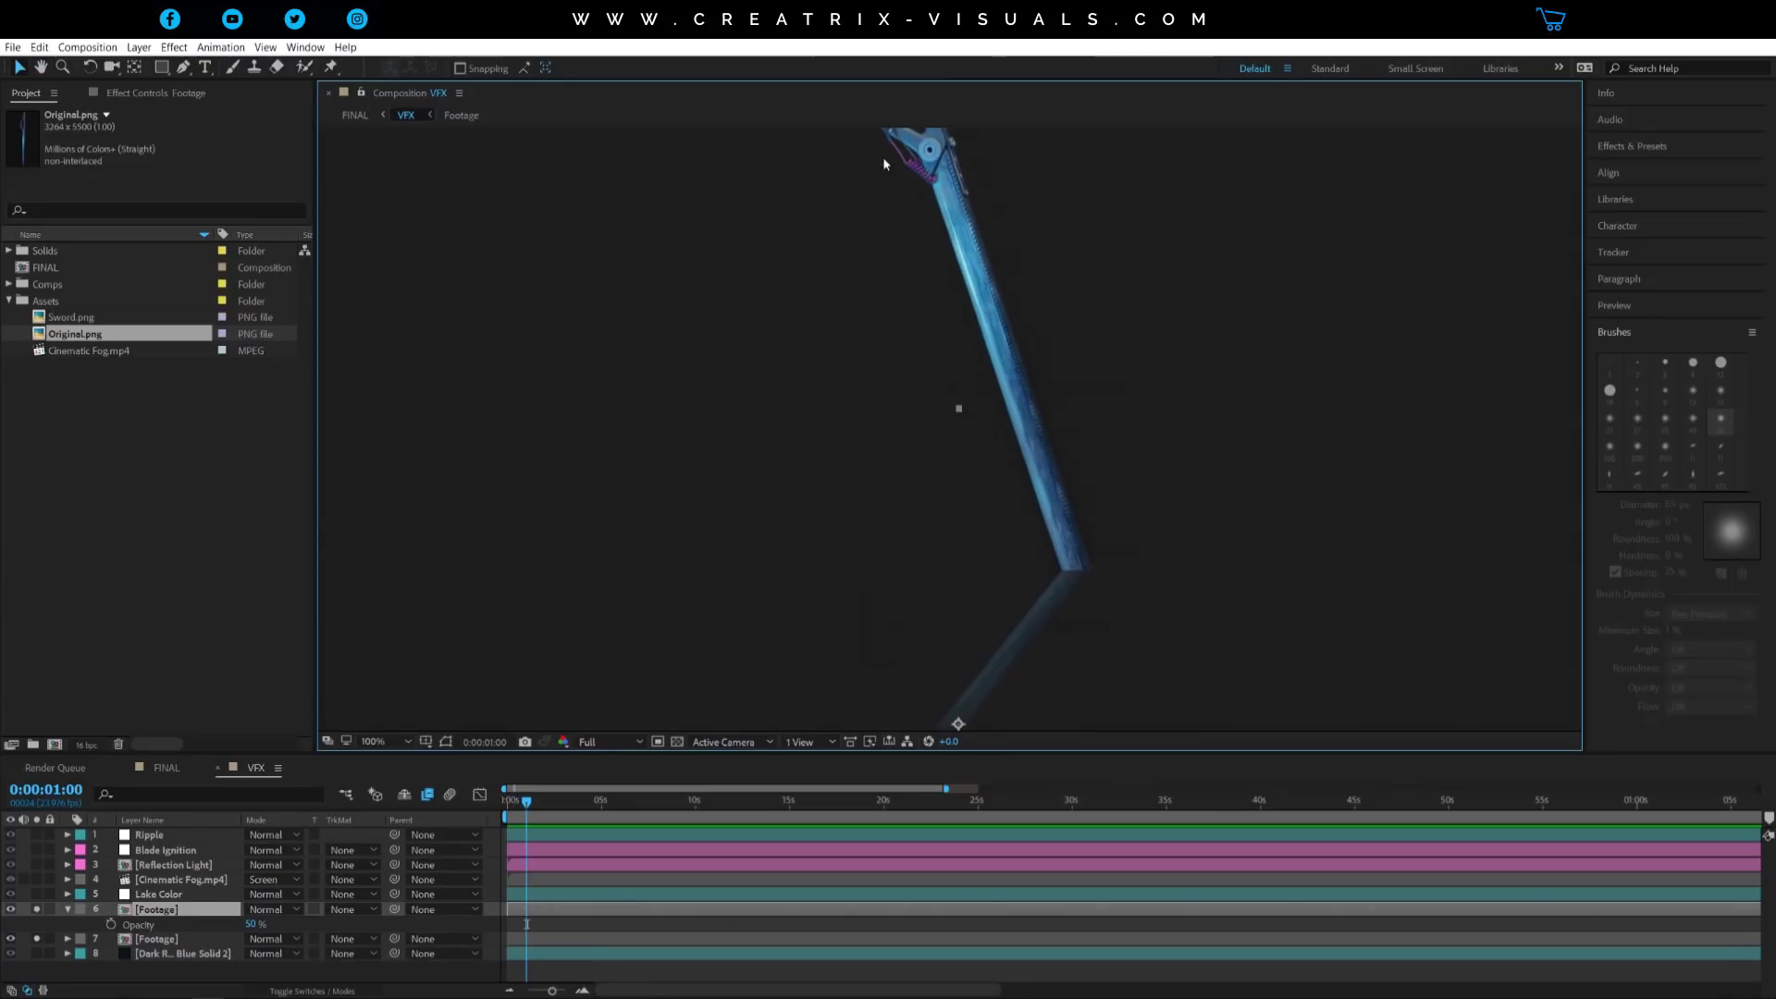
pyautogui.moveTo(1052, 508); pyautogui.dragTo(1014, 395)
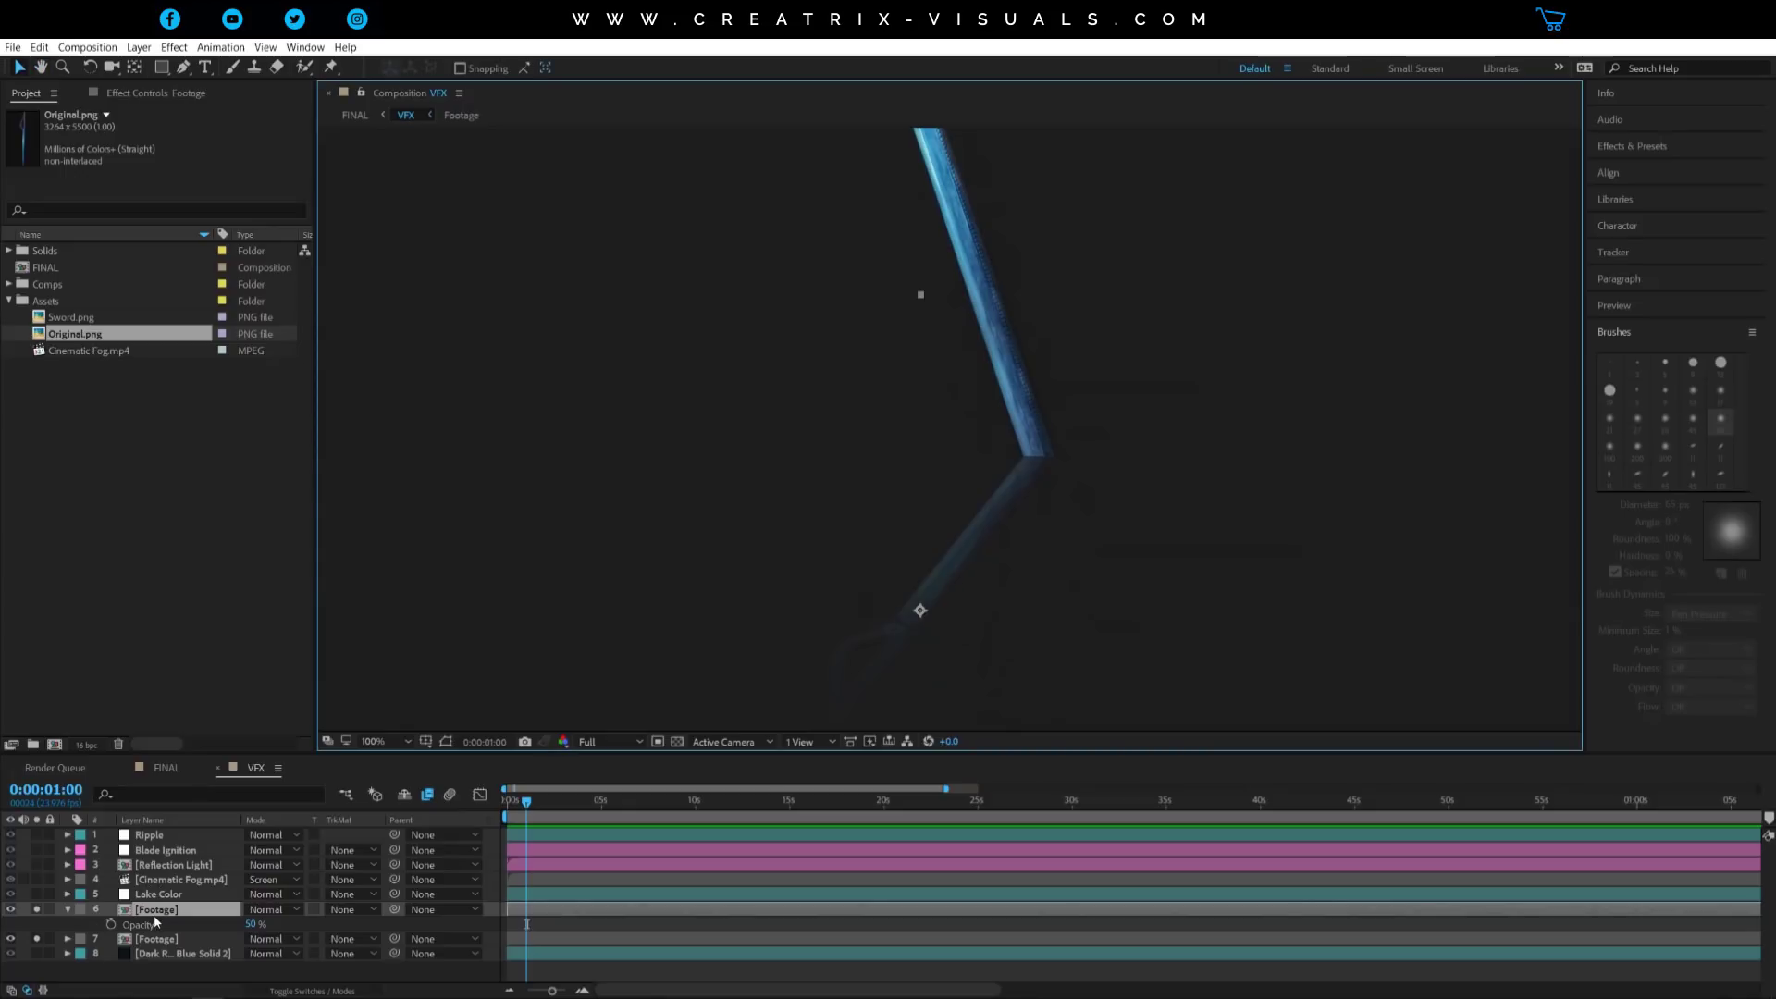
pyautogui.press('t')
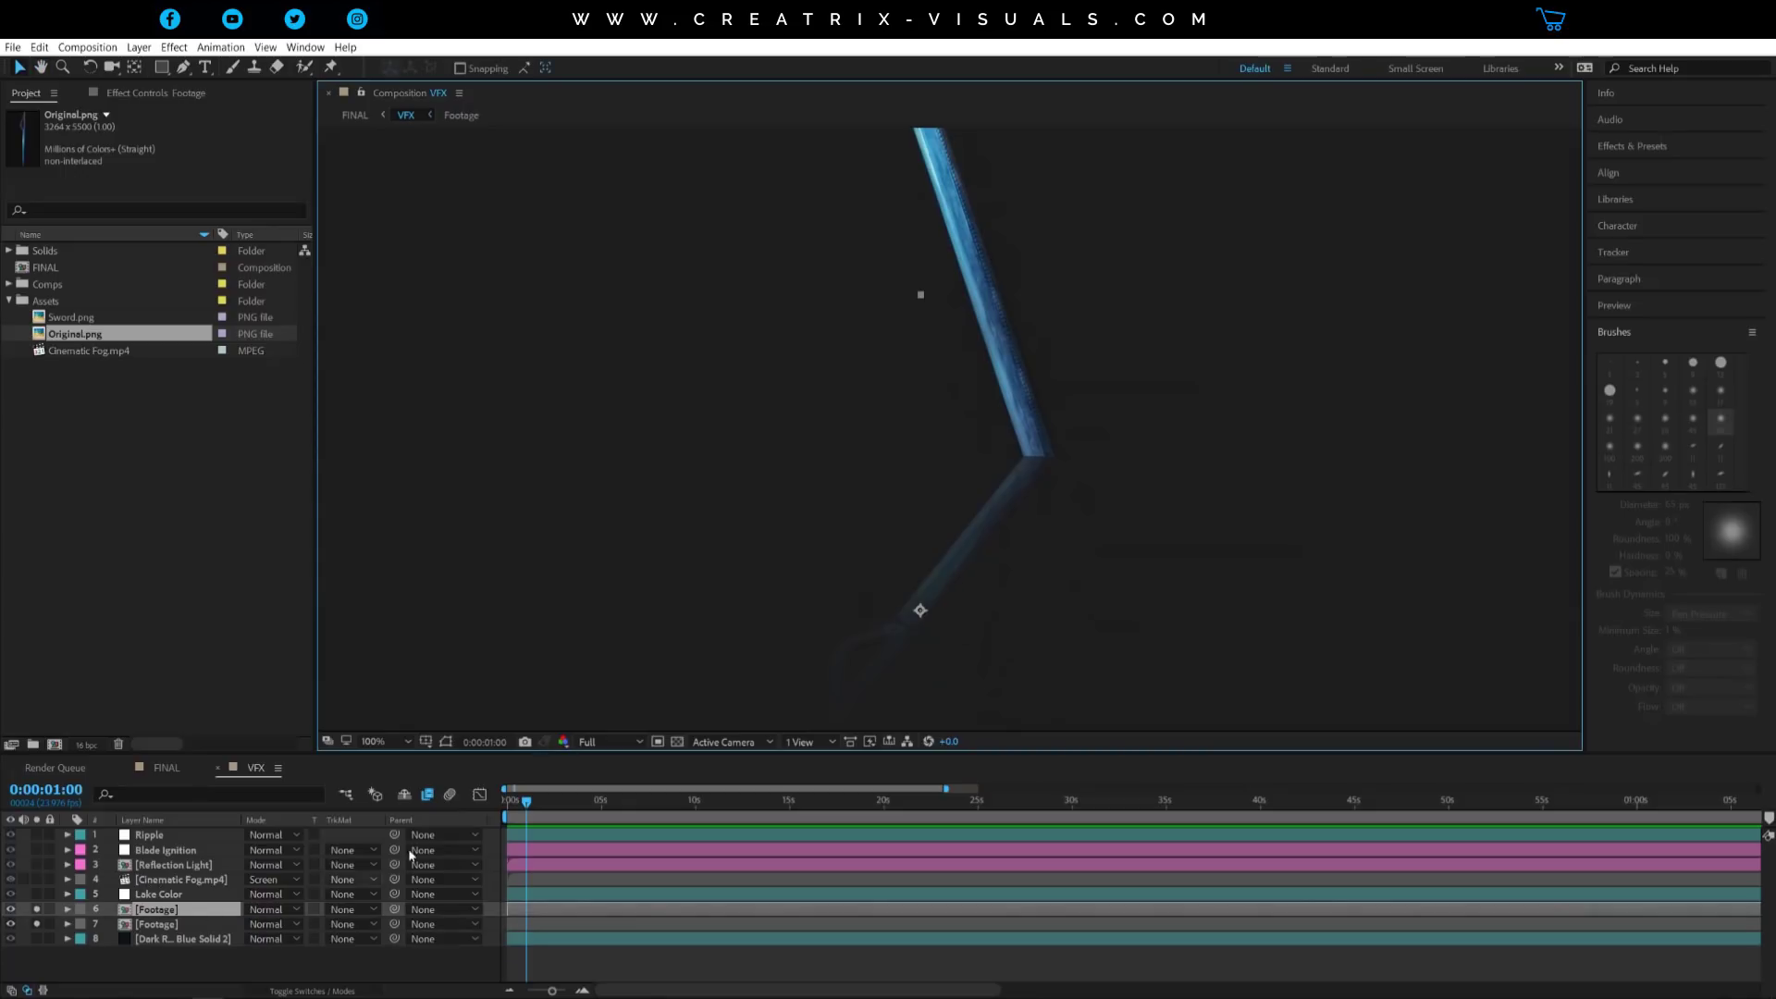
pyautogui.click(445, 741)
# Select the footage layer's Subtract Mask 2 and reveal its 1250 px feather
pyautogui.press(',')
pyautogui.press(',')
pyautogui.press(',')
pyautogui.press(',')
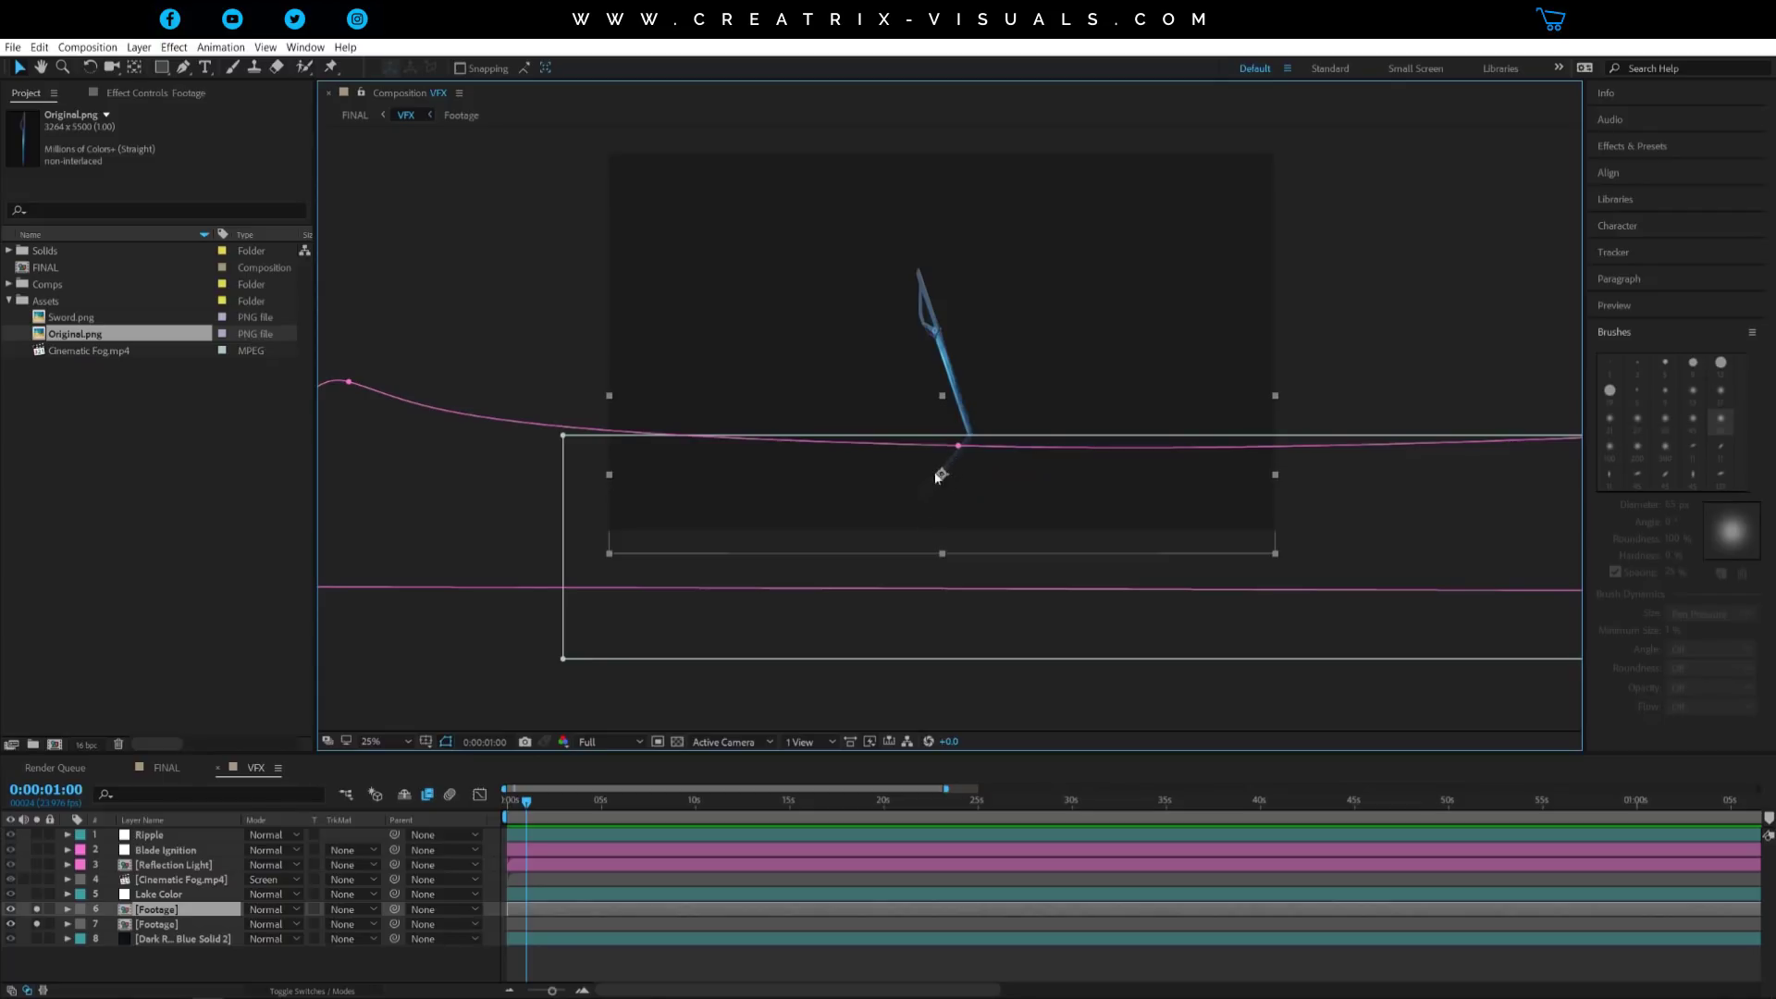
pyautogui.press('m')
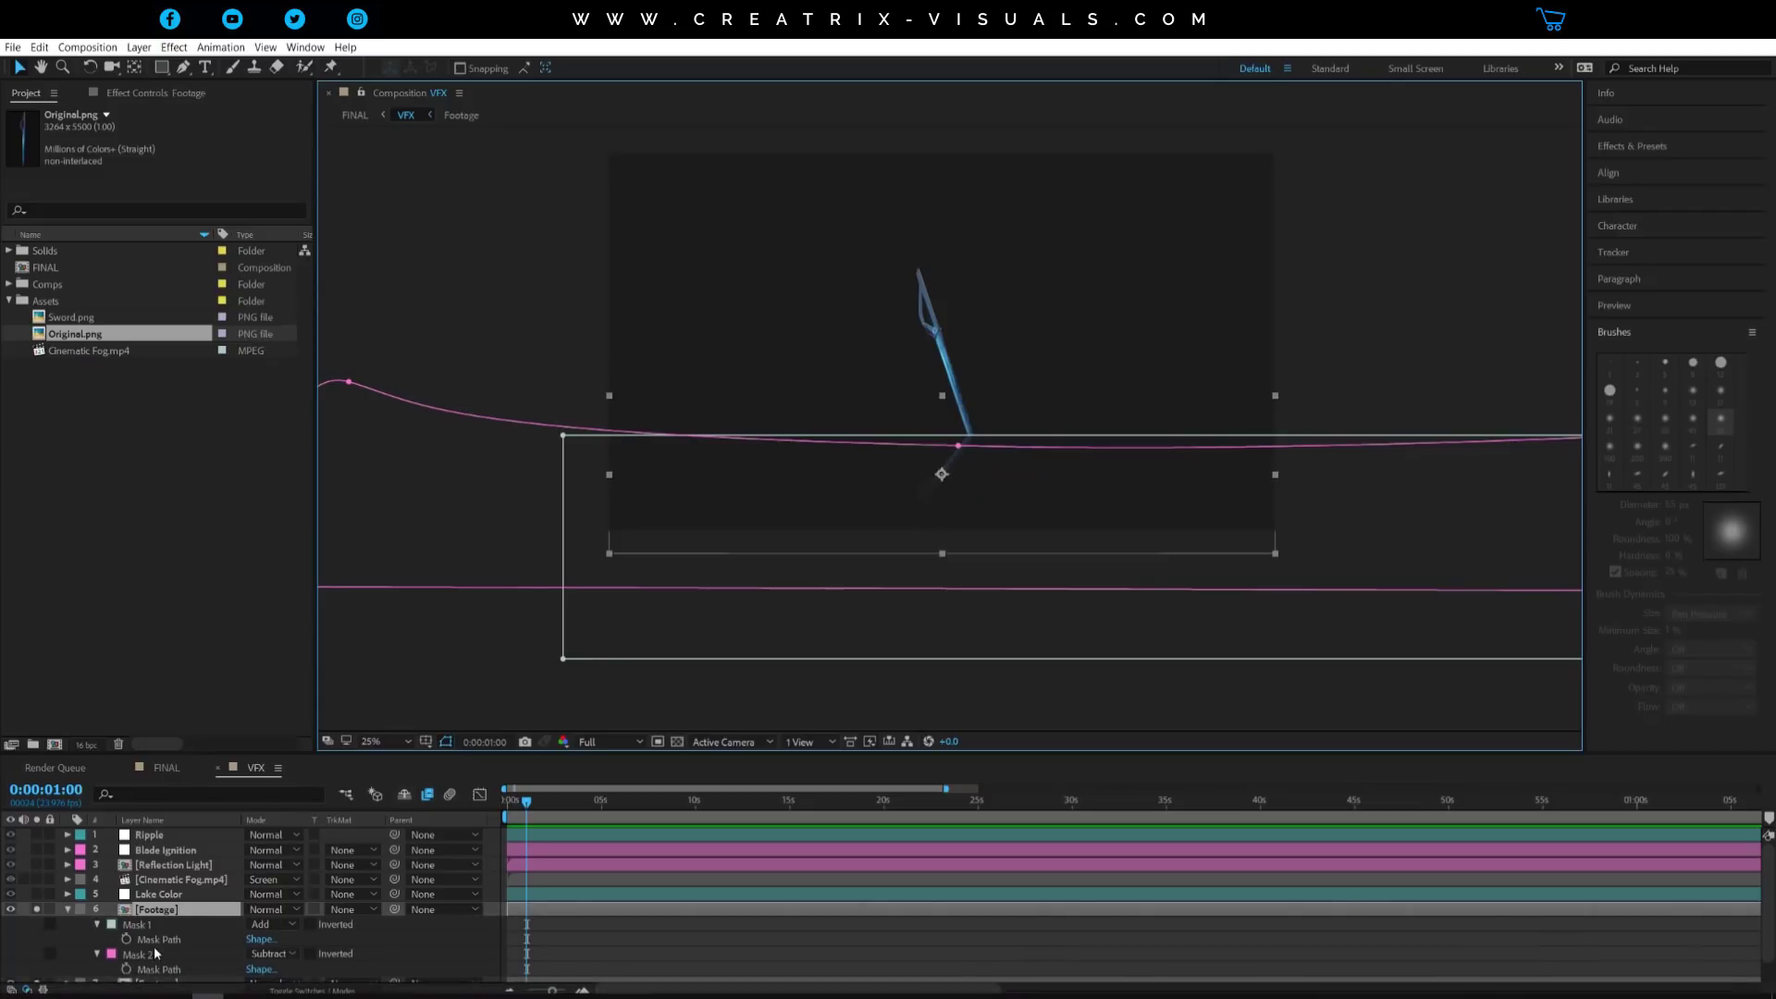
pyautogui.click(153, 948)
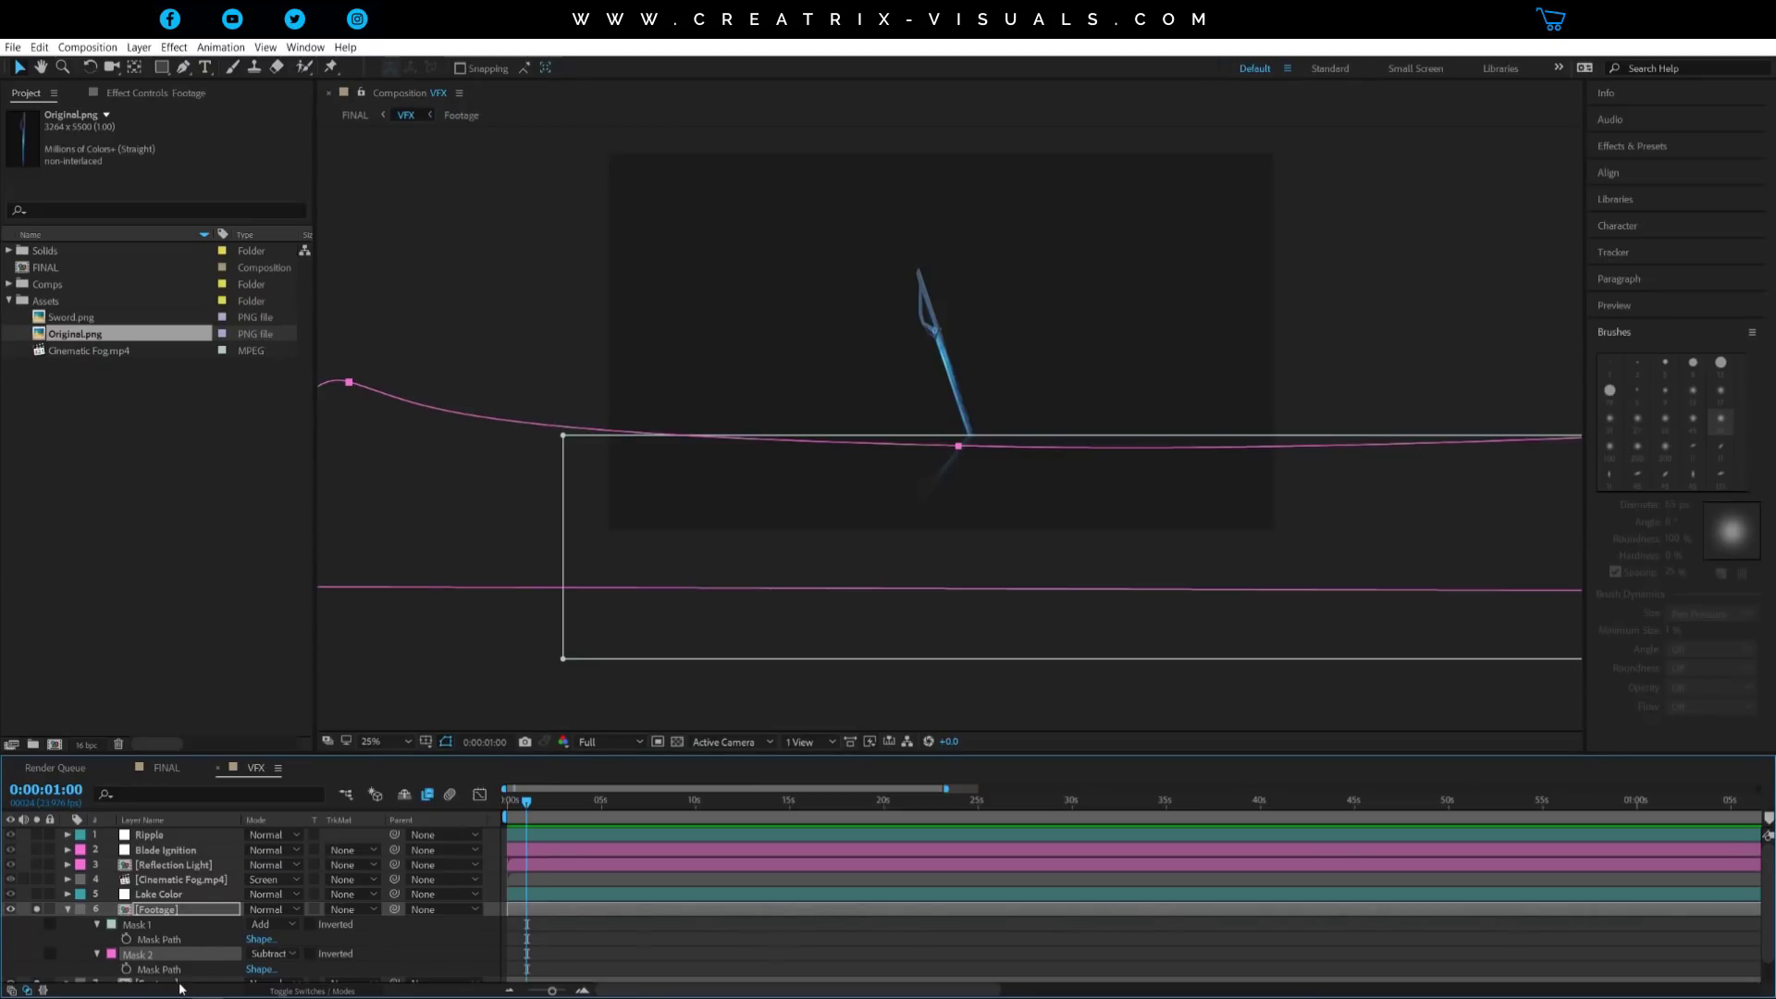
pyautogui.press('f')
pyautogui.scroll(-1, 199, 950)
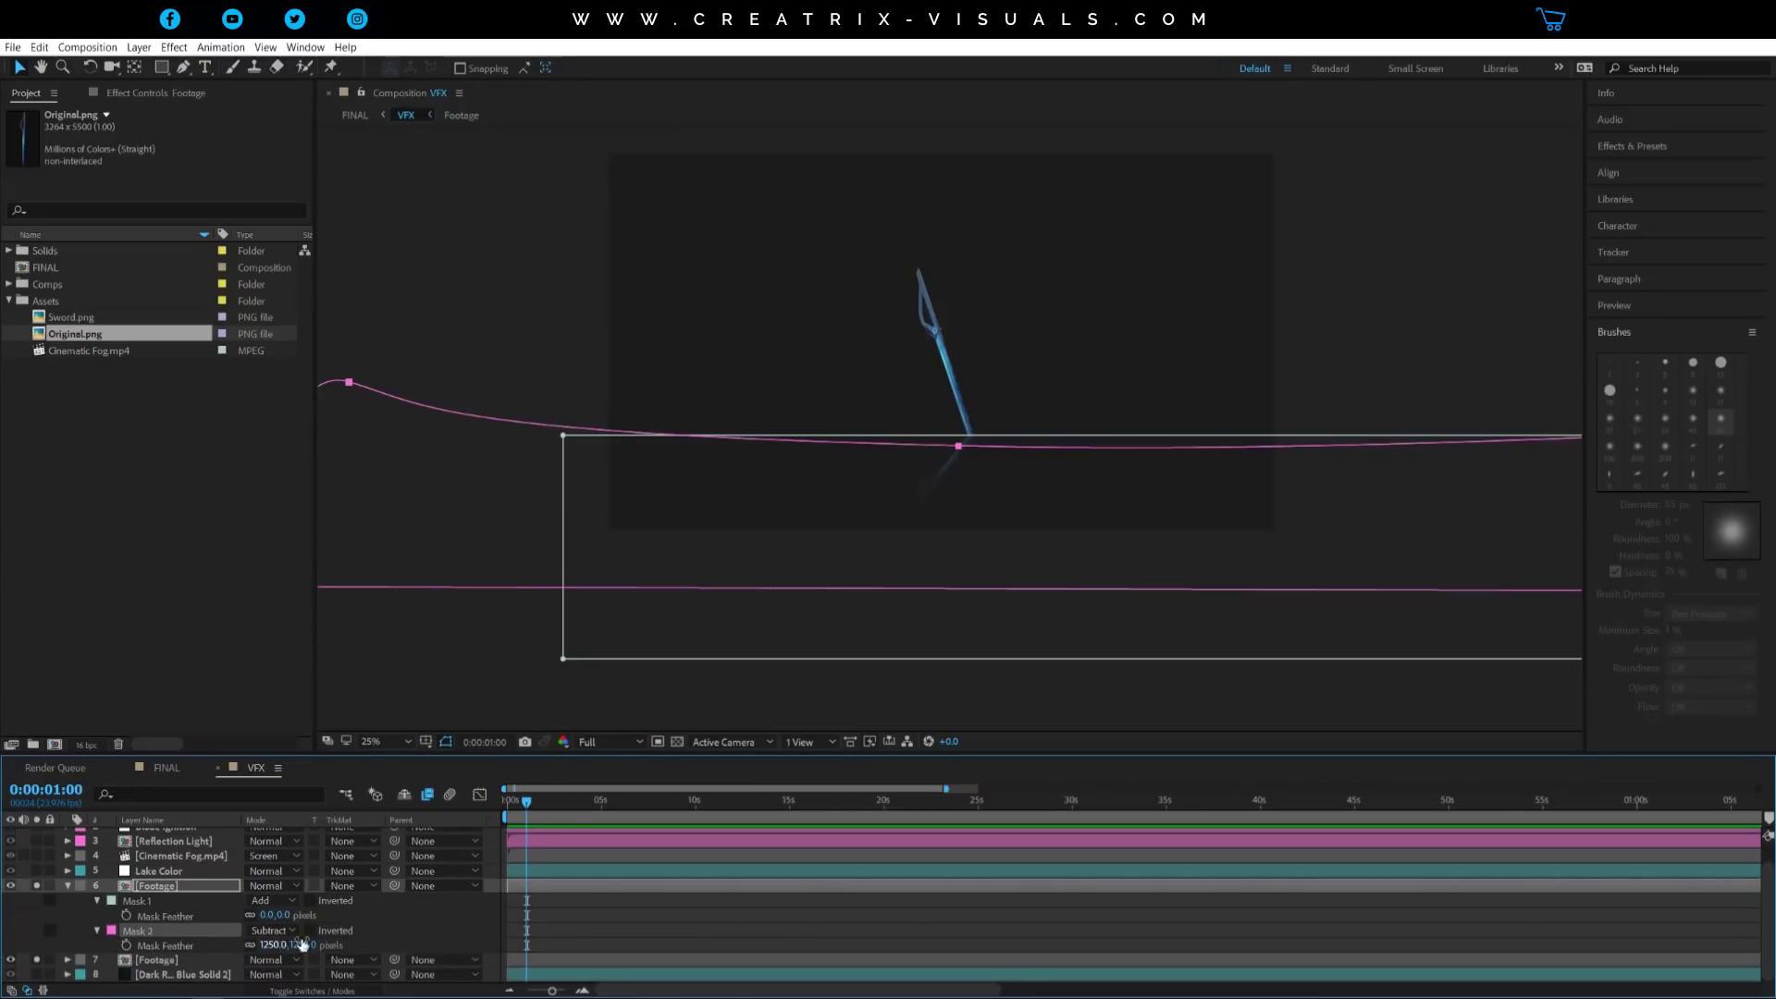
# Bend Mask 2's vertex handles downward so the reflection fades out below the sword
pyautogui.click(964, 448)
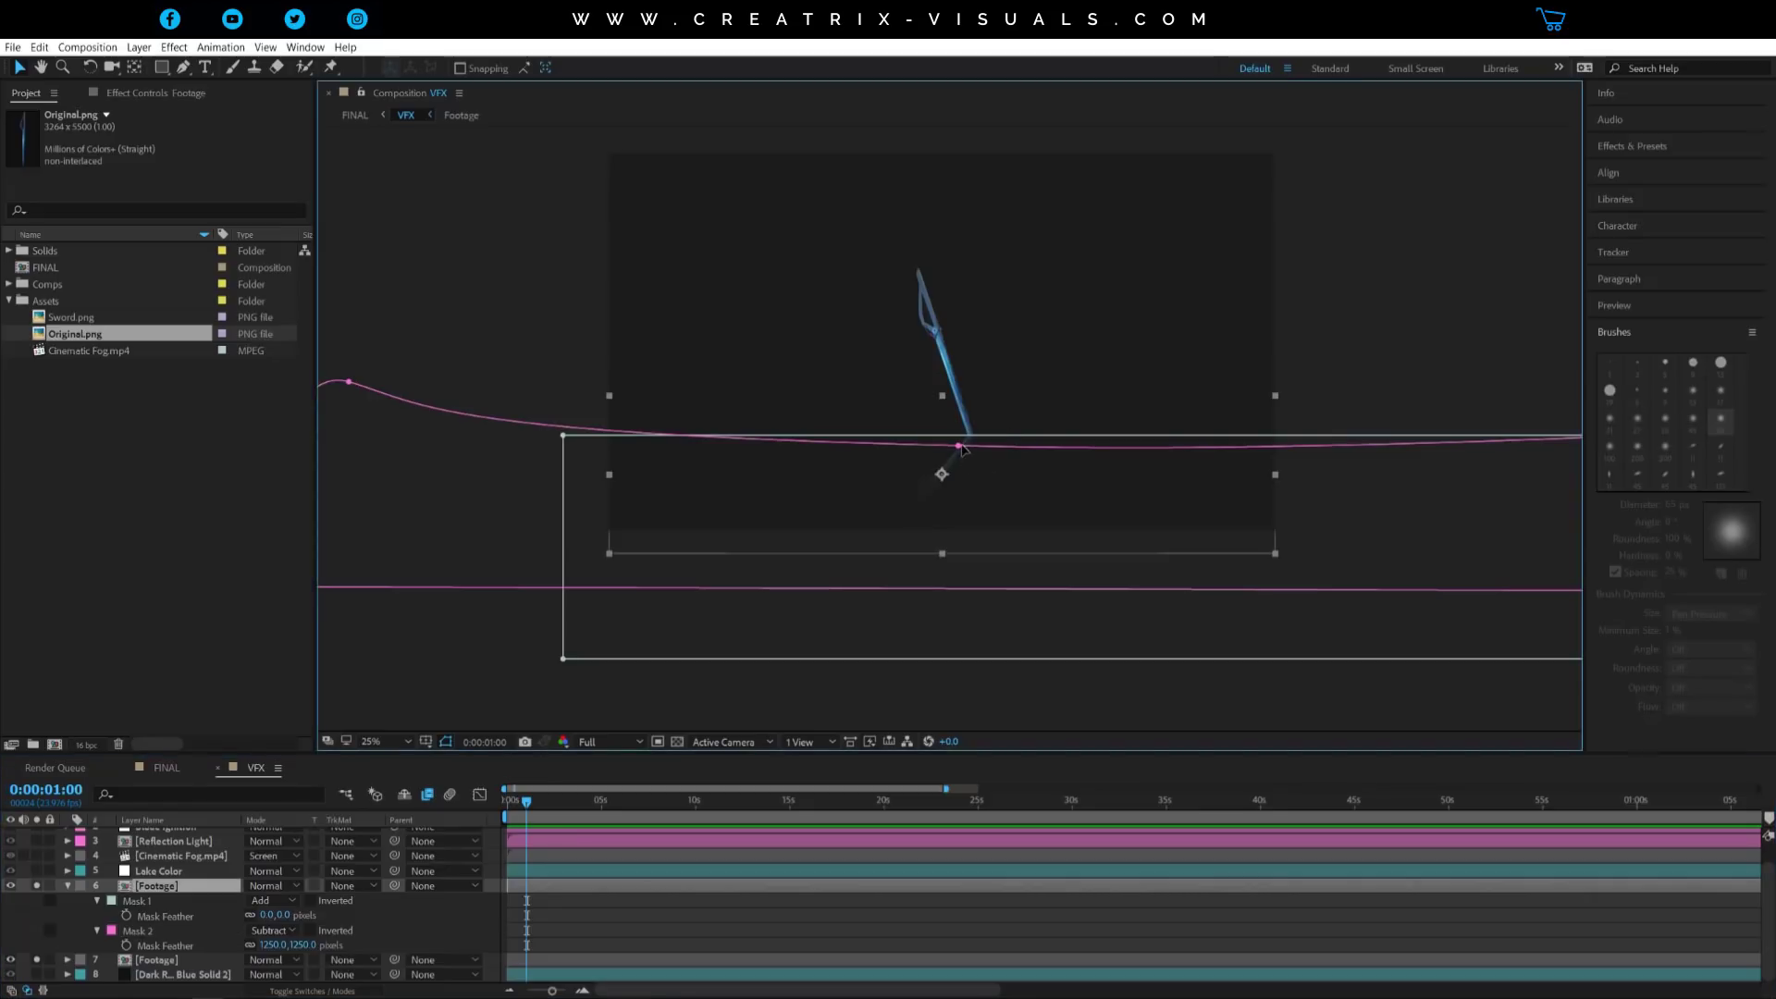
pyautogui.click(962, 447)
pyautogui.moveTo(956, 468); pyautogui.dragTo(937, 601)
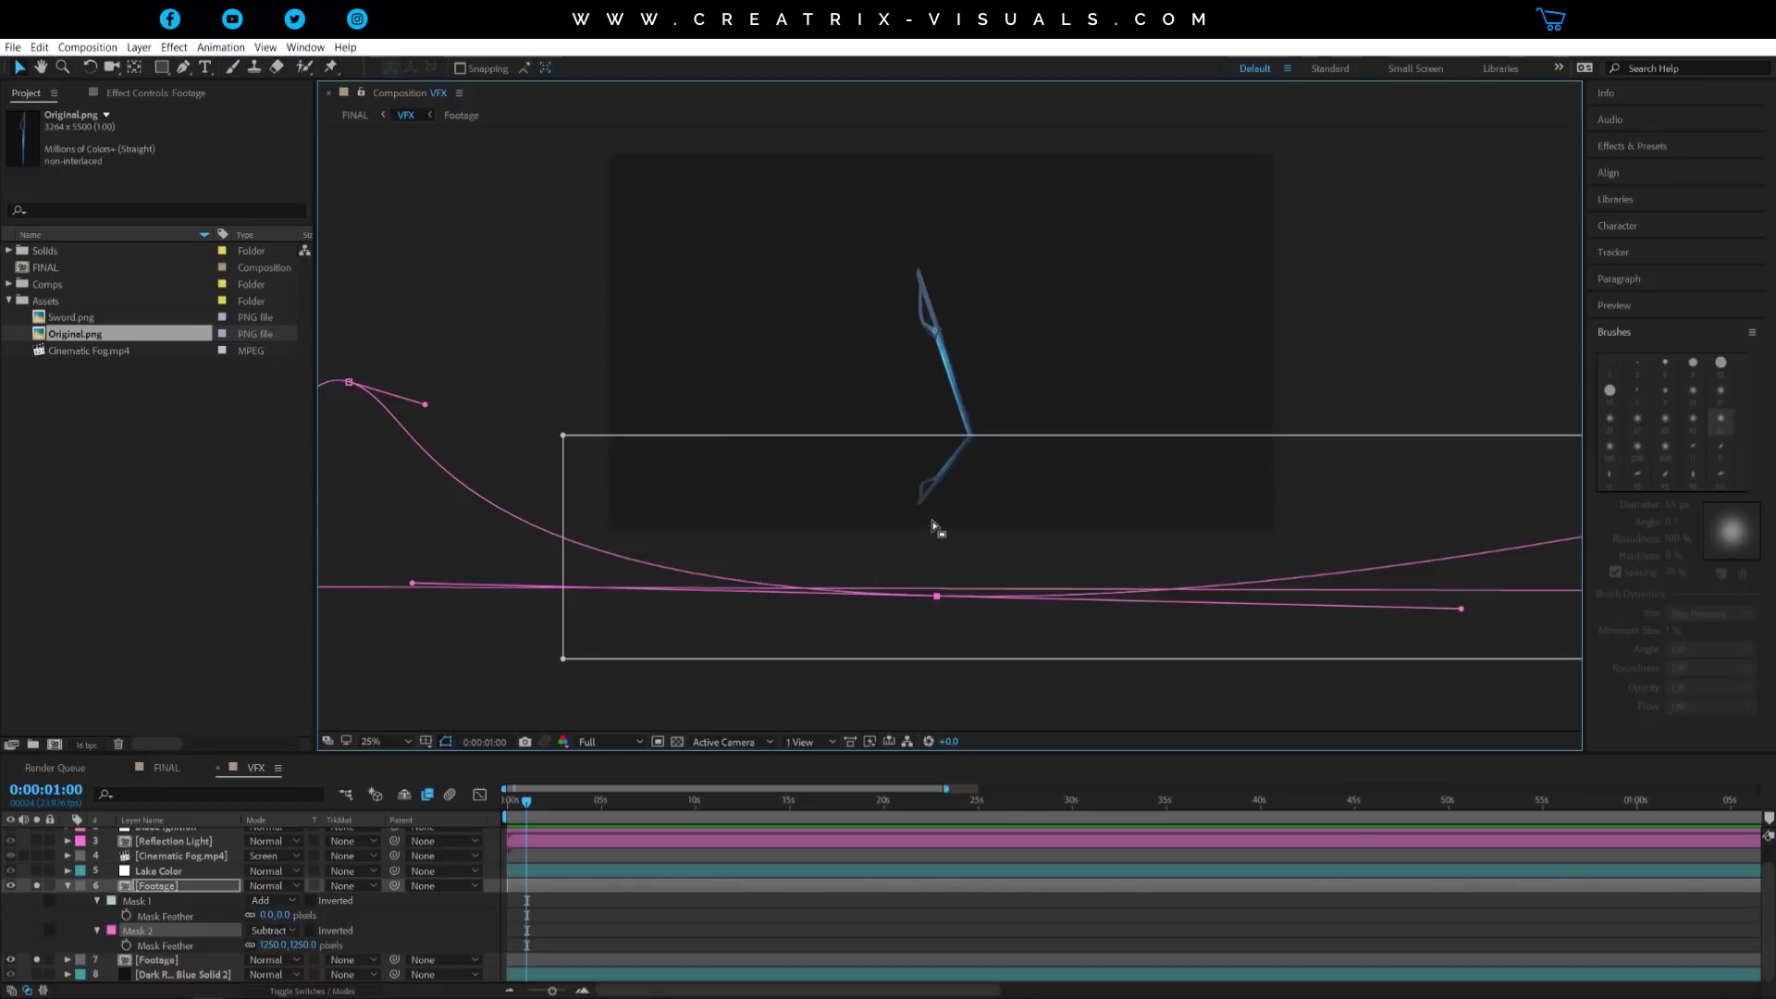
pyautogui.press('.')
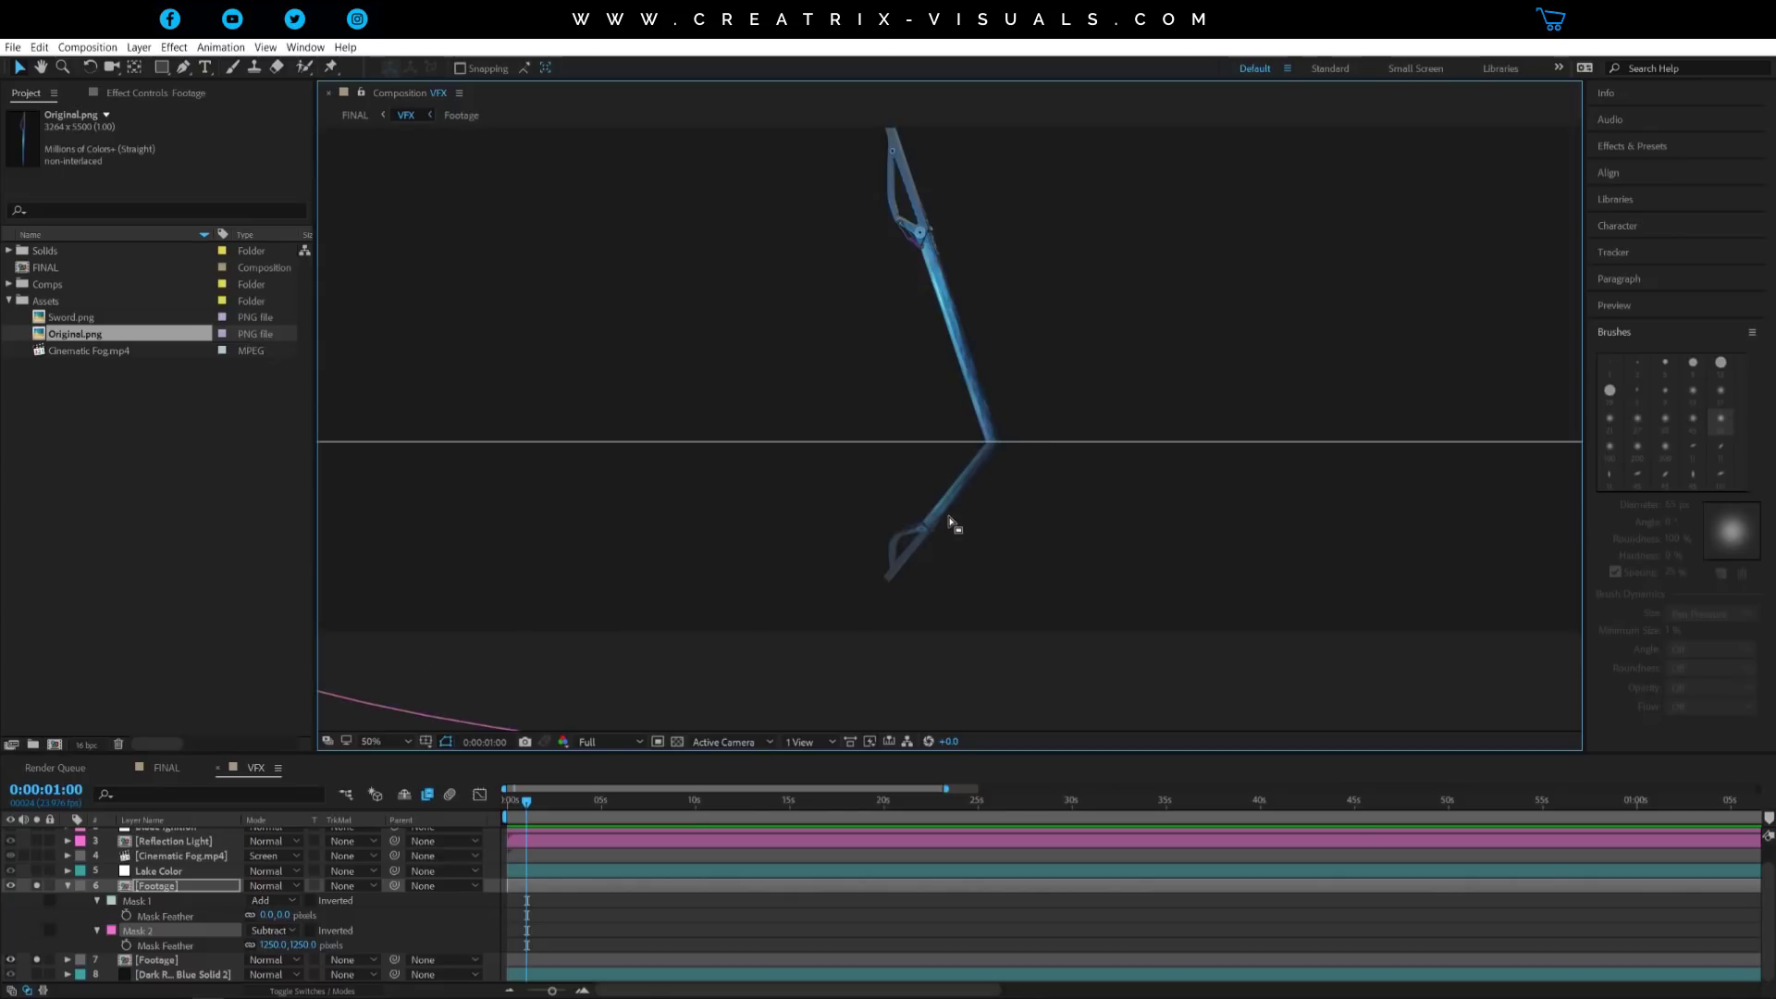
pyautogui.press(',')
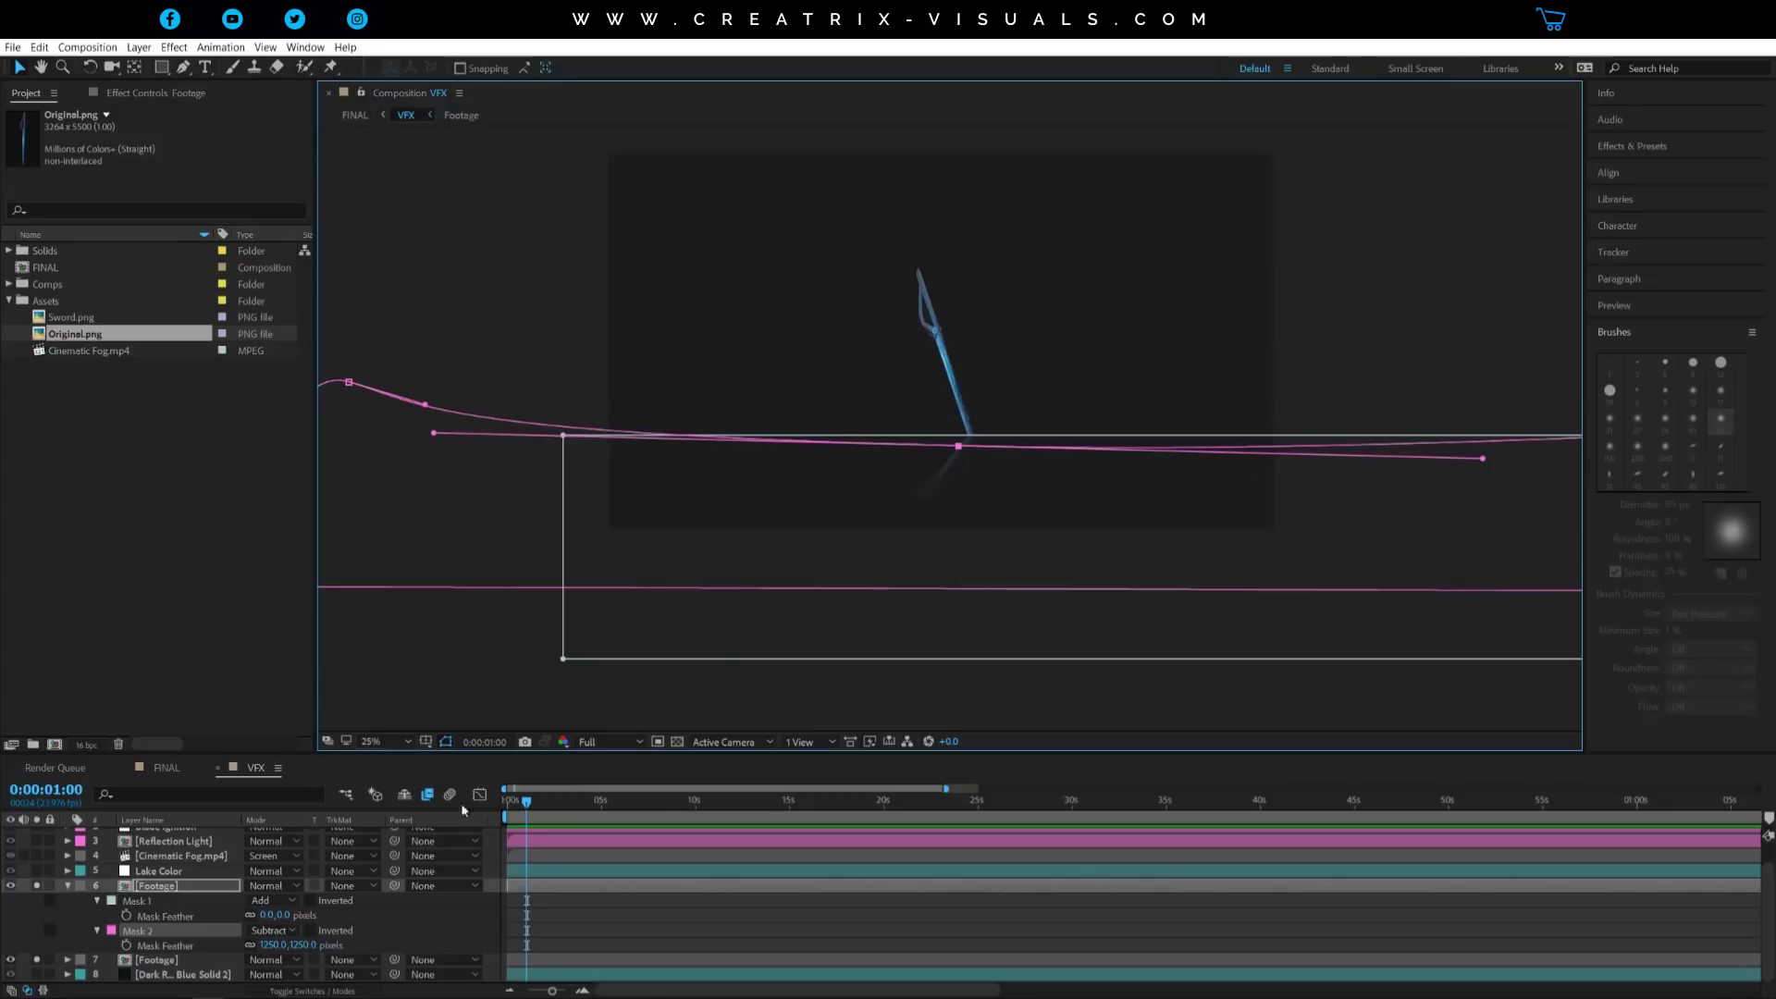
pyautogui.click(205, 887)
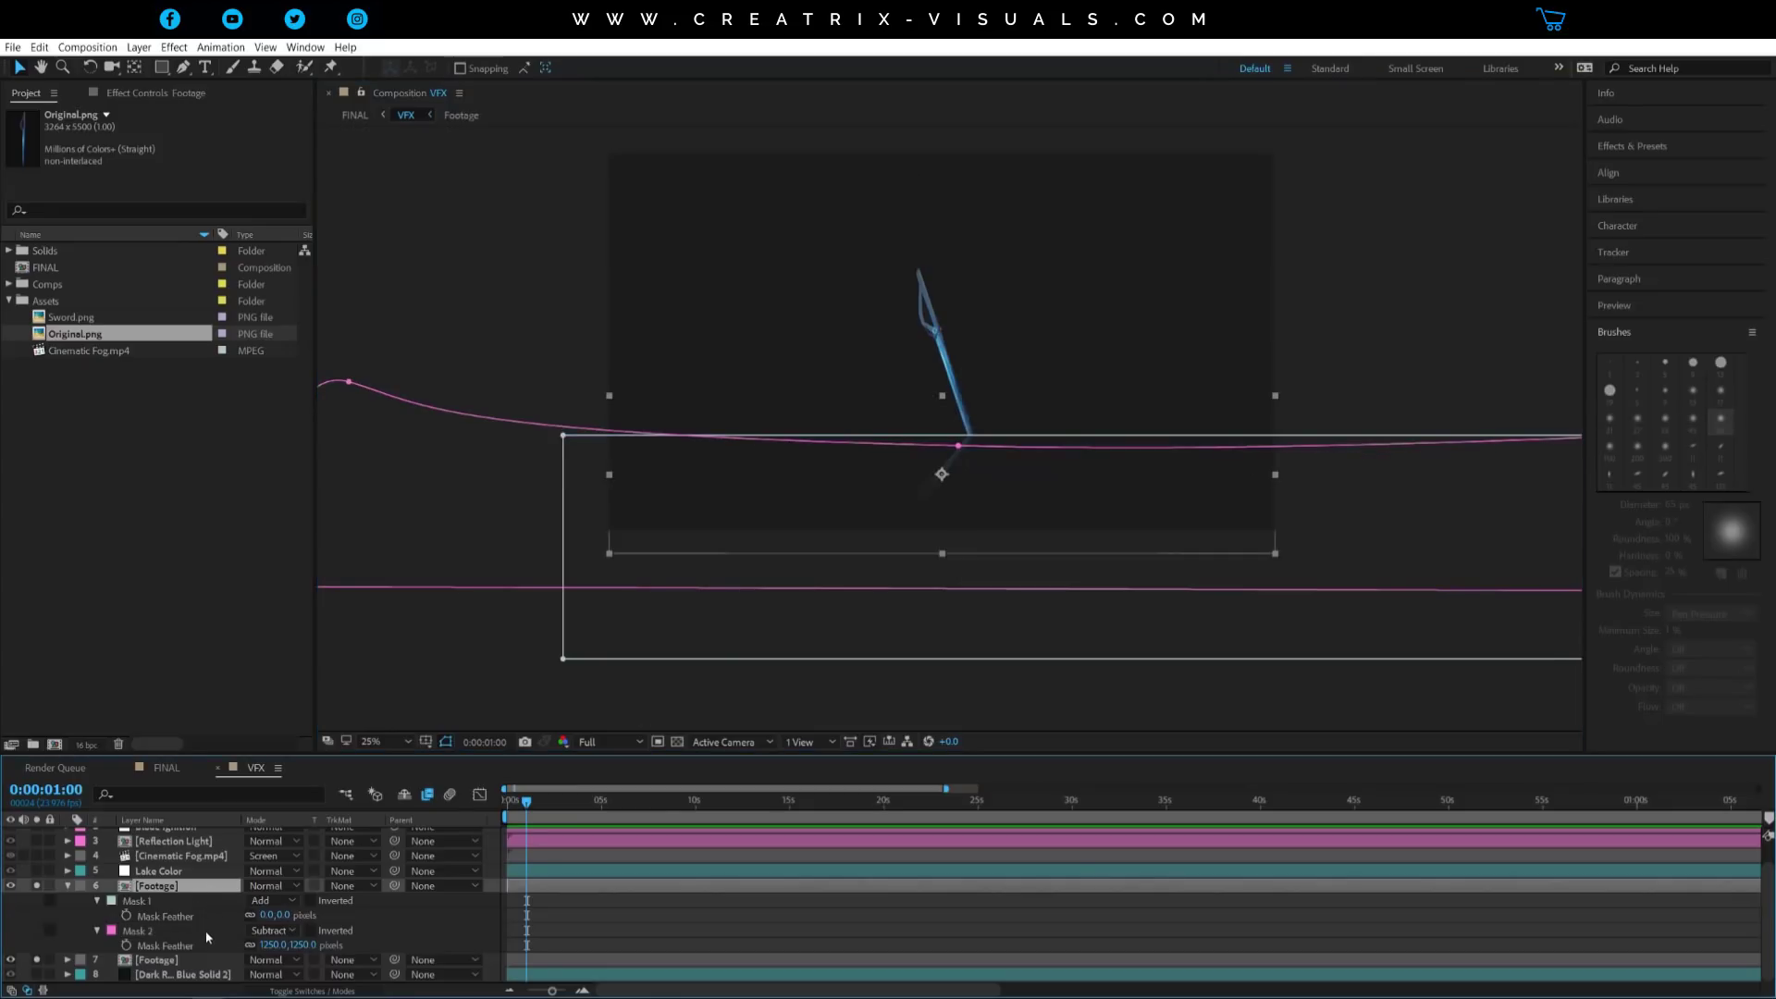
pyautogui.press('.')
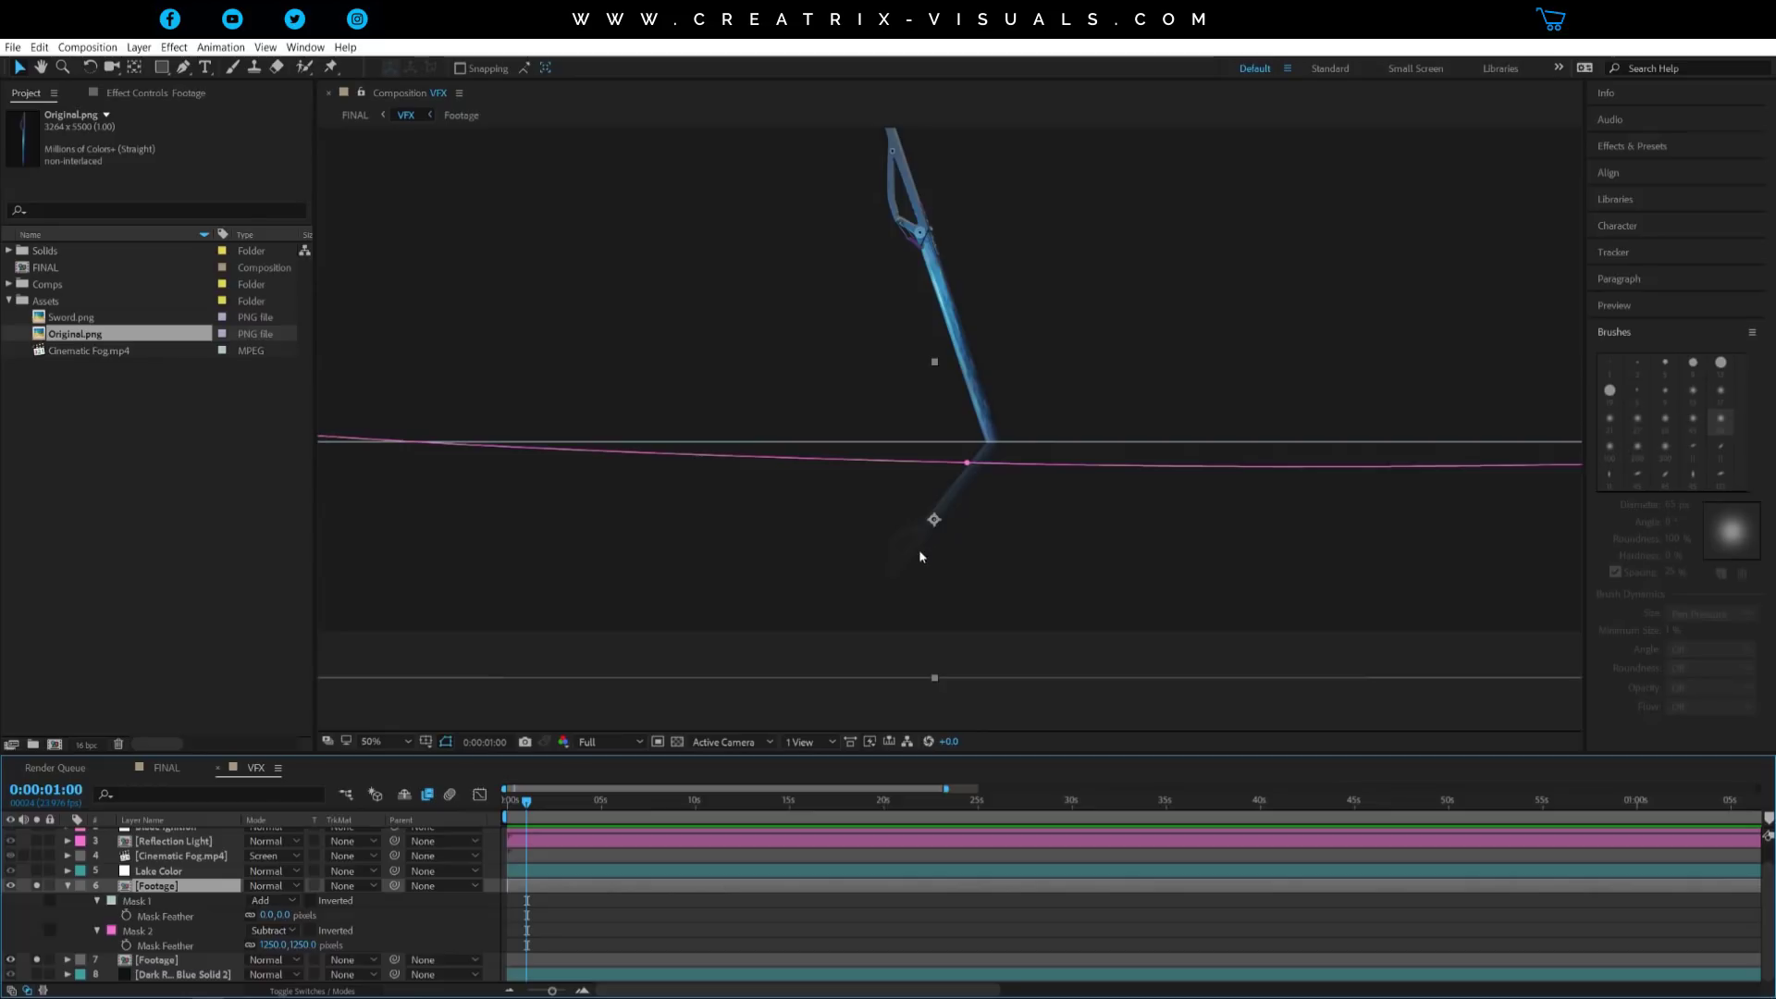
pyautogui.click(65, 886)
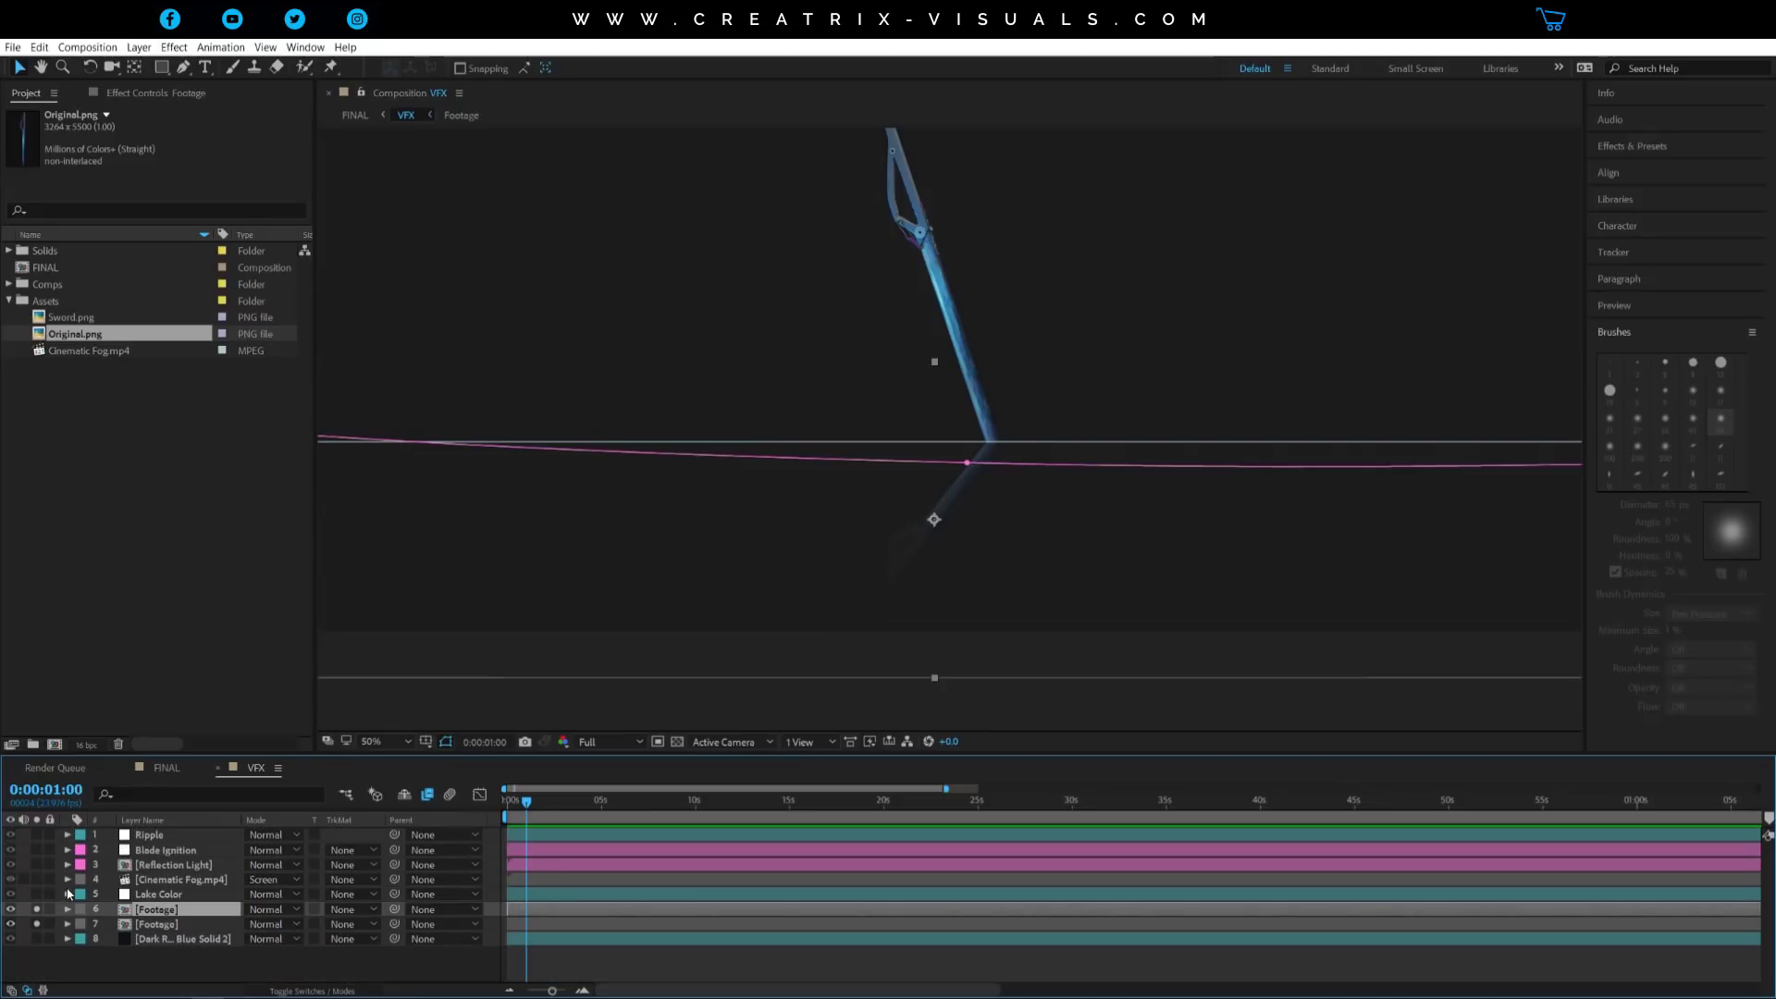
pyautogui.press(',')
pyautogui.press(',')
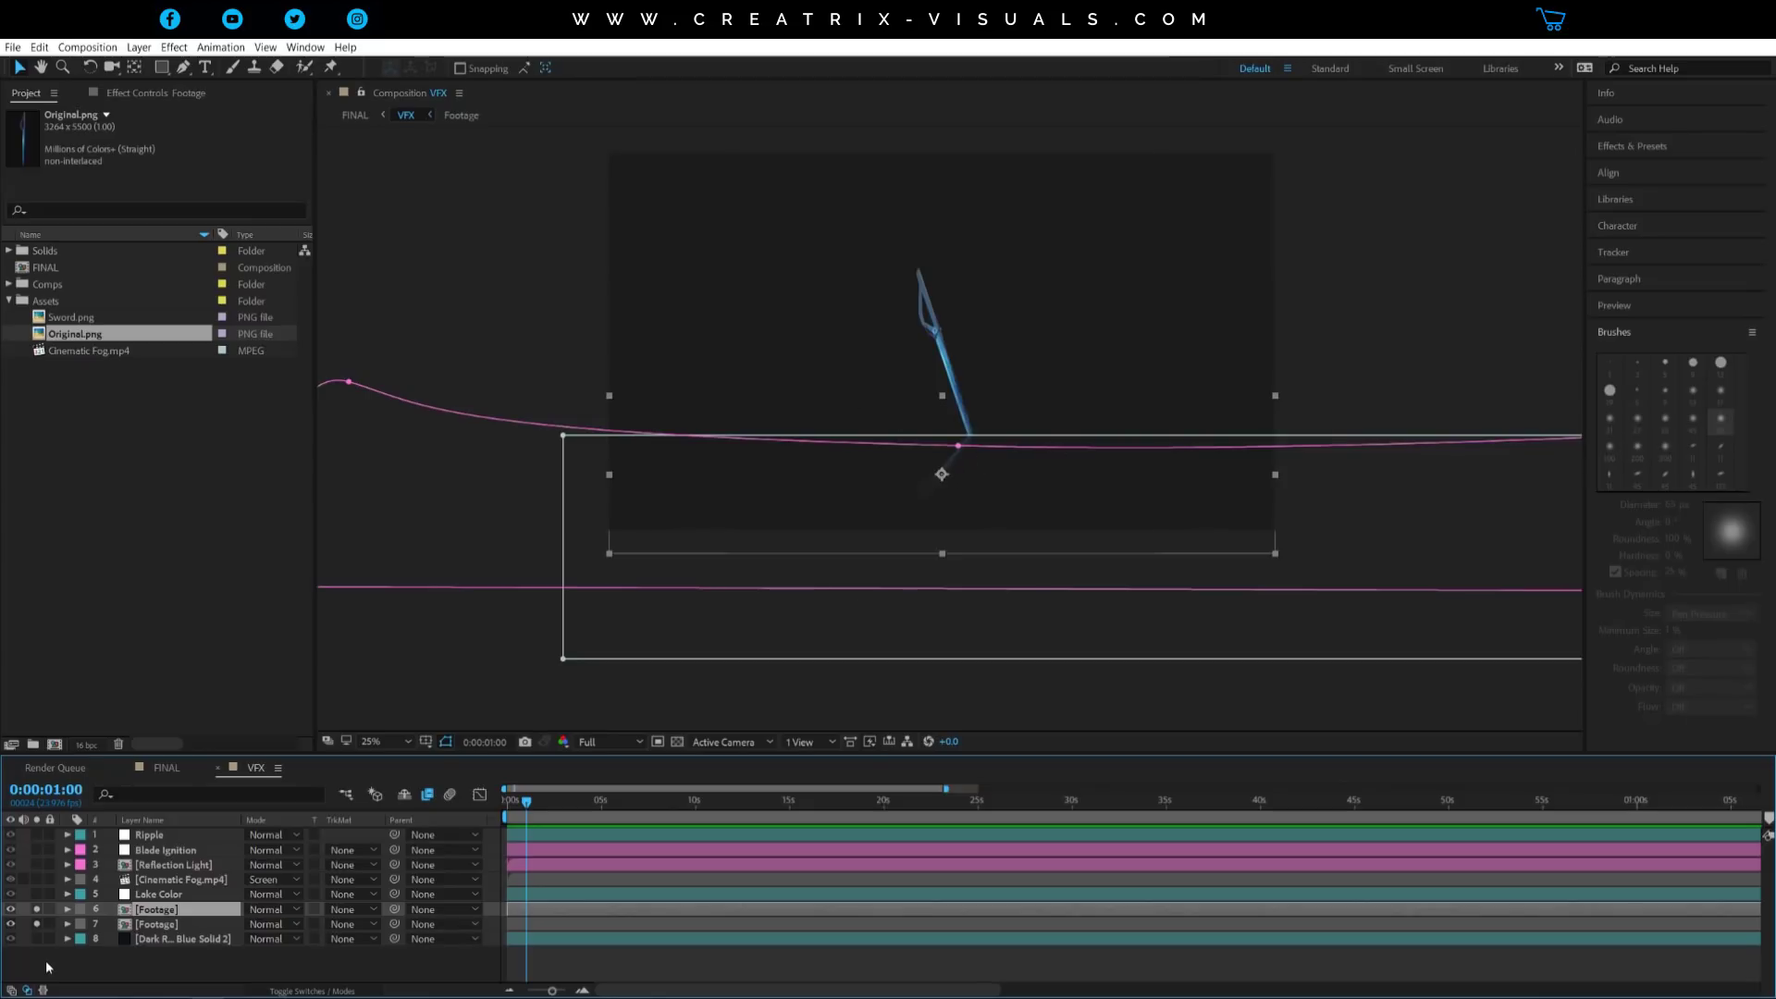
# Solo the Dark Royal Blue Solid 2 layer without creating any new layer, then select Lake Color
pyautogui.click(169, 940)
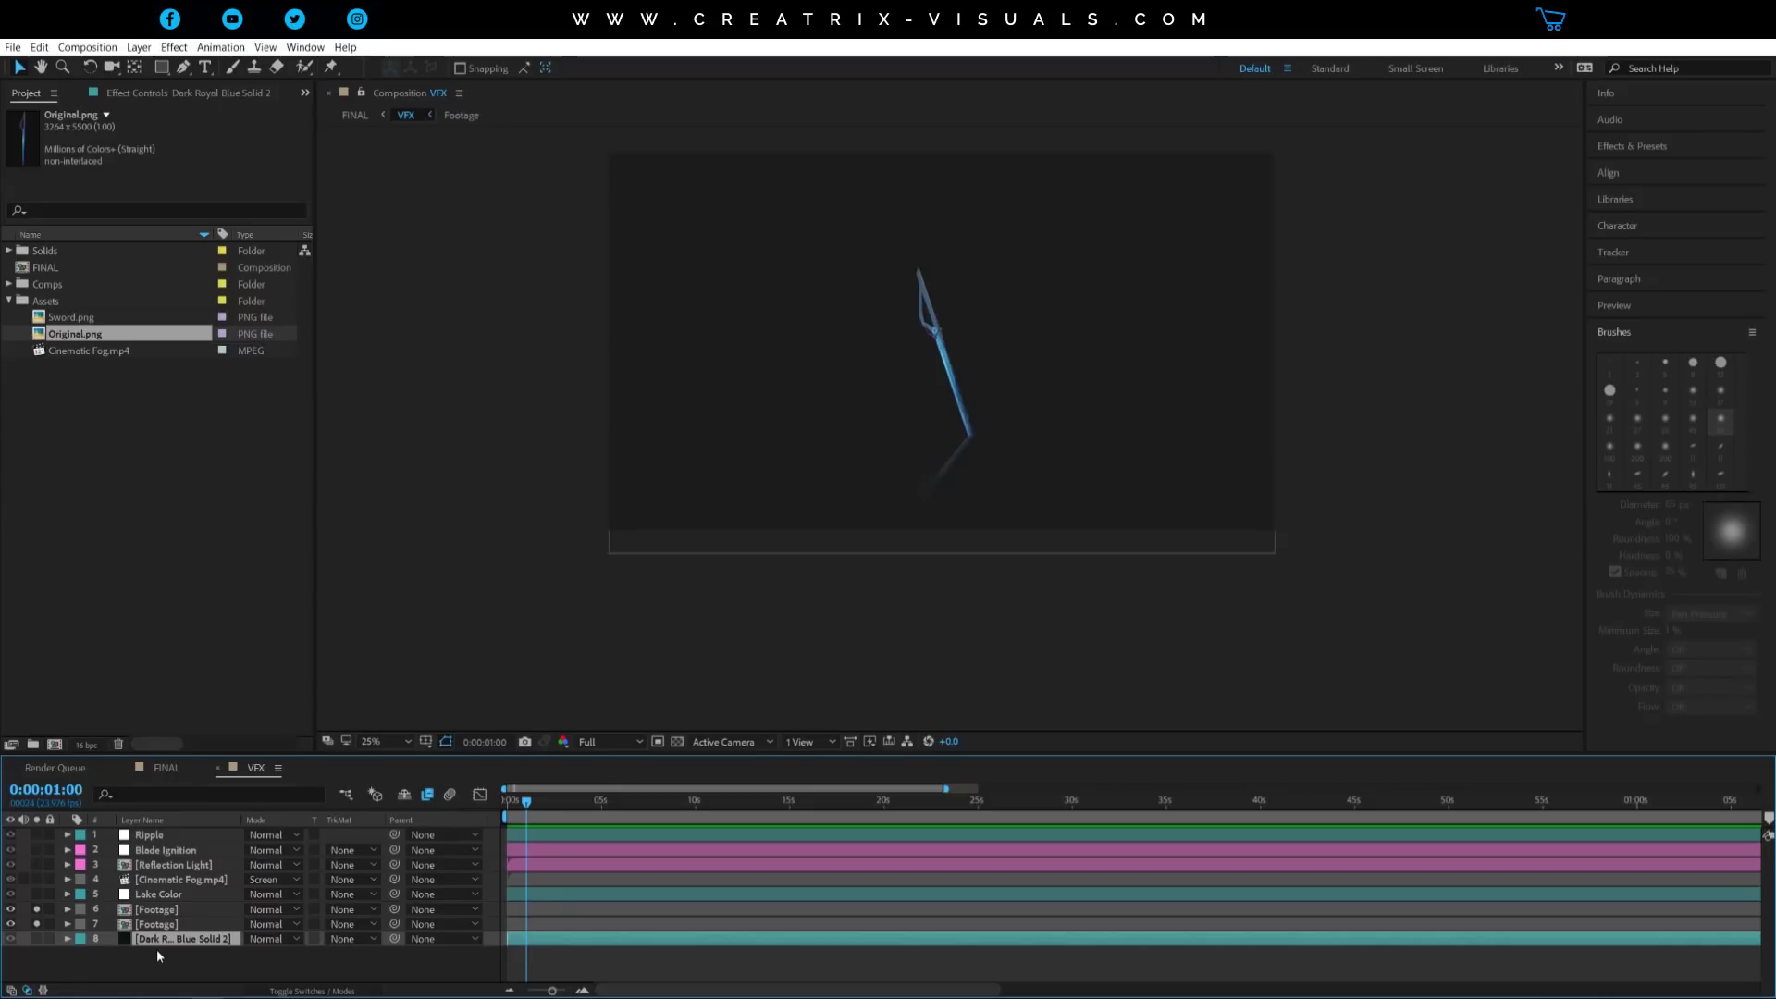
pyautogui.click(138, 47)
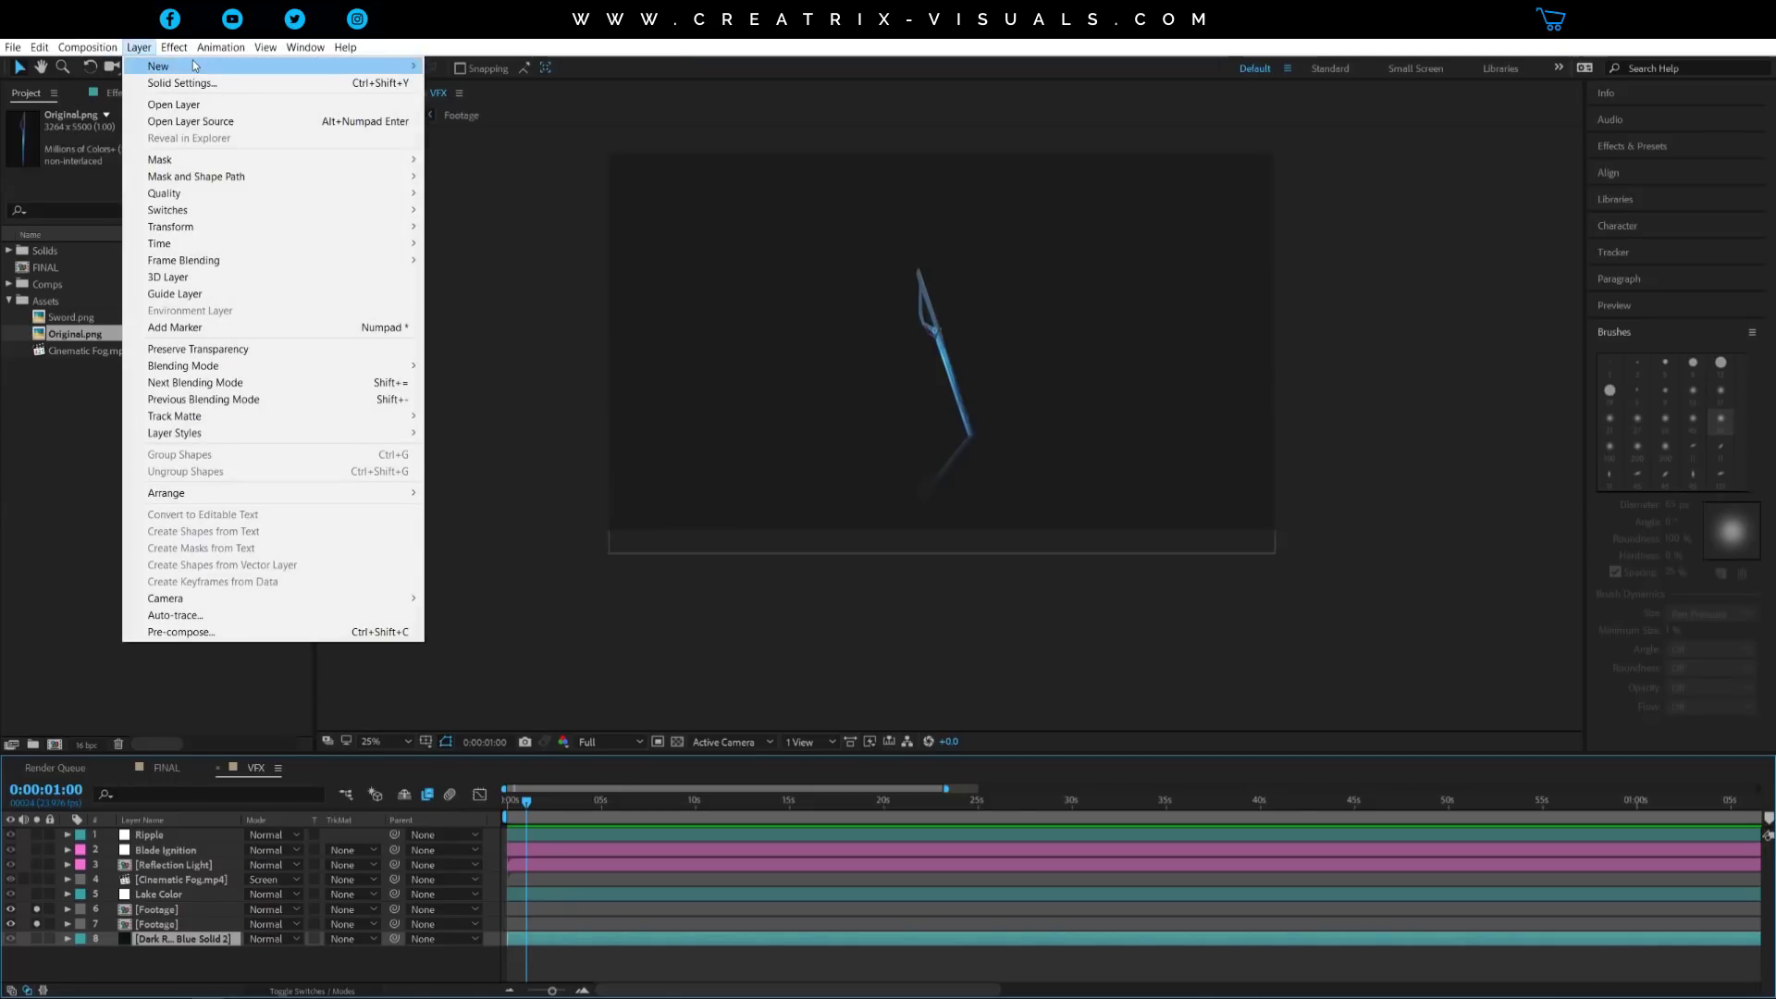
pyautogui.moveTo(370, 66)
pyautogui.click(197, 952)
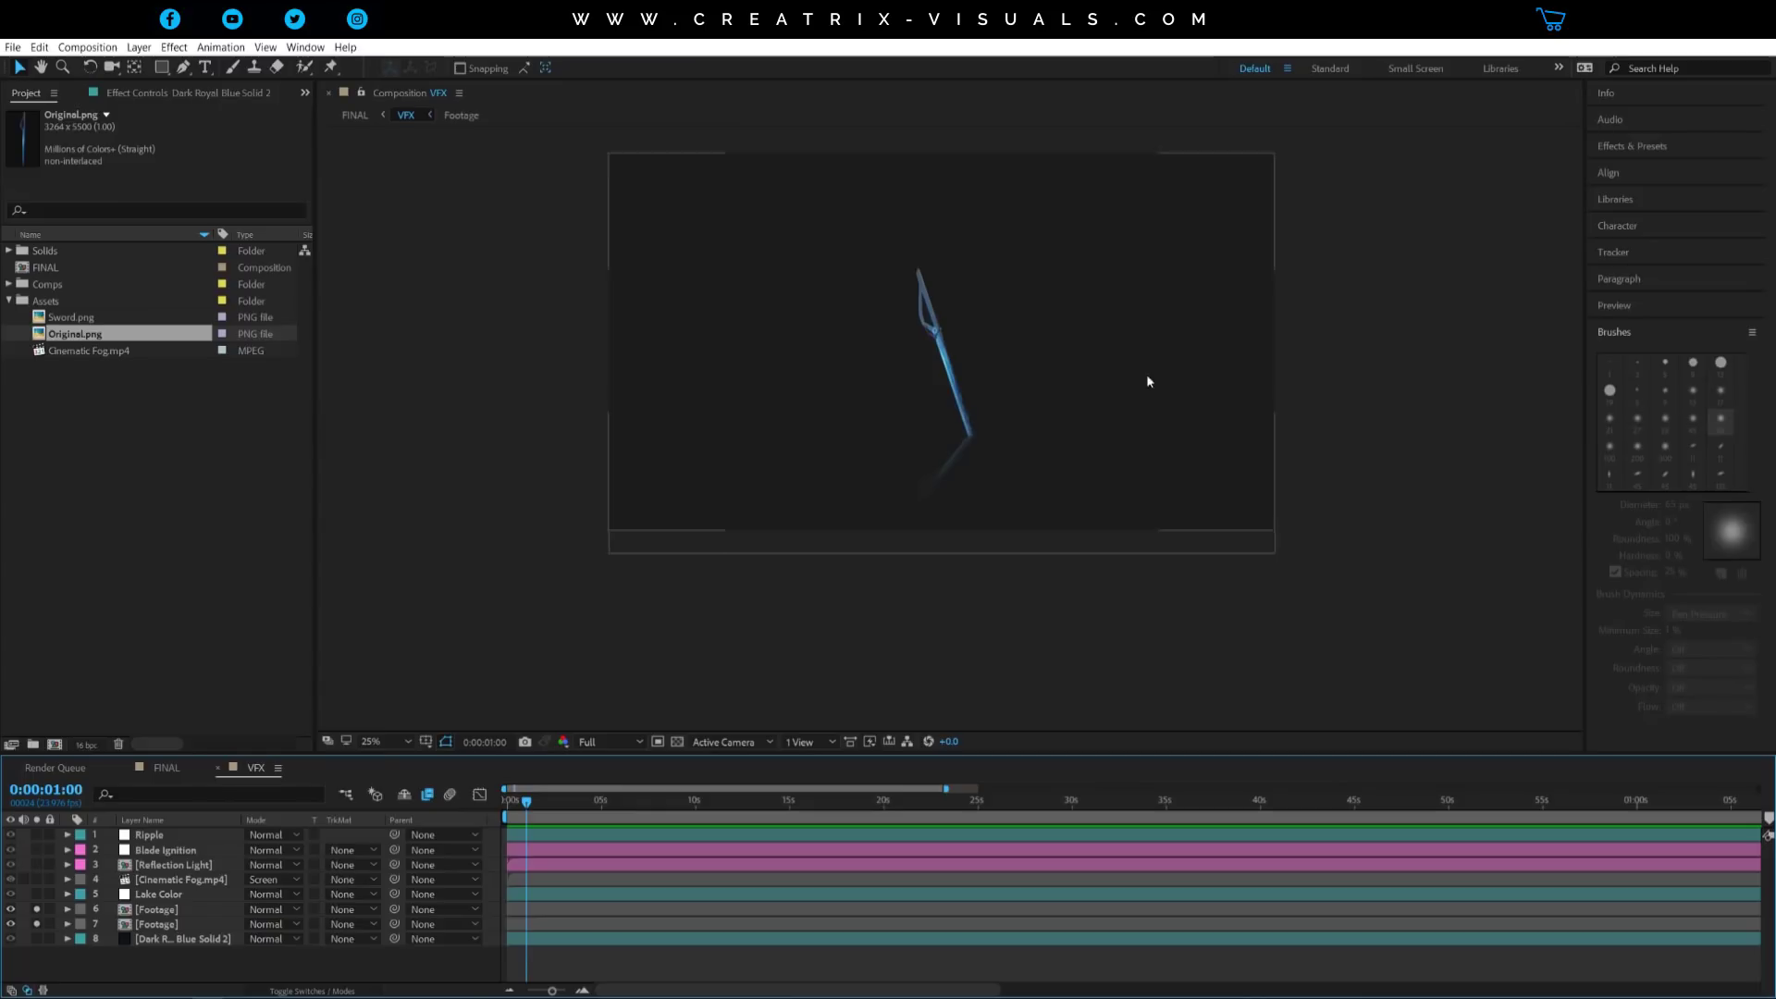
pyautogui.click(36, 939)
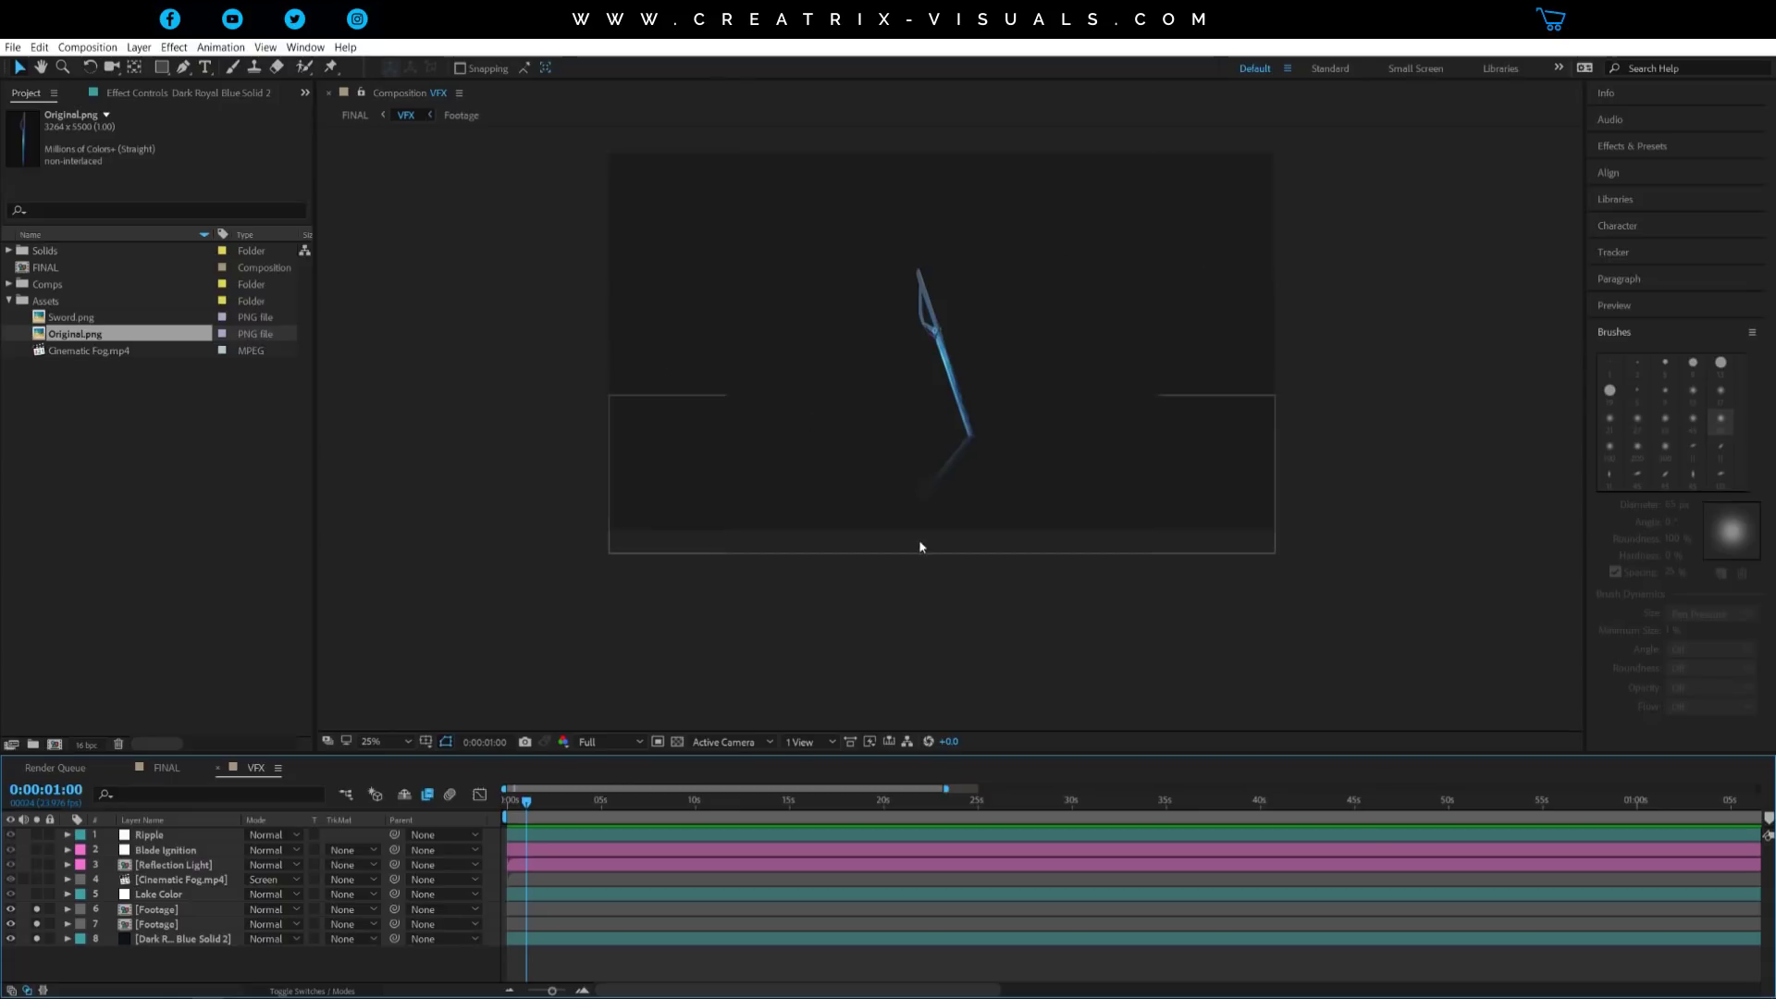
pyautogui.click(155, 895)
pyautogui.scroll(3, 876, 487)
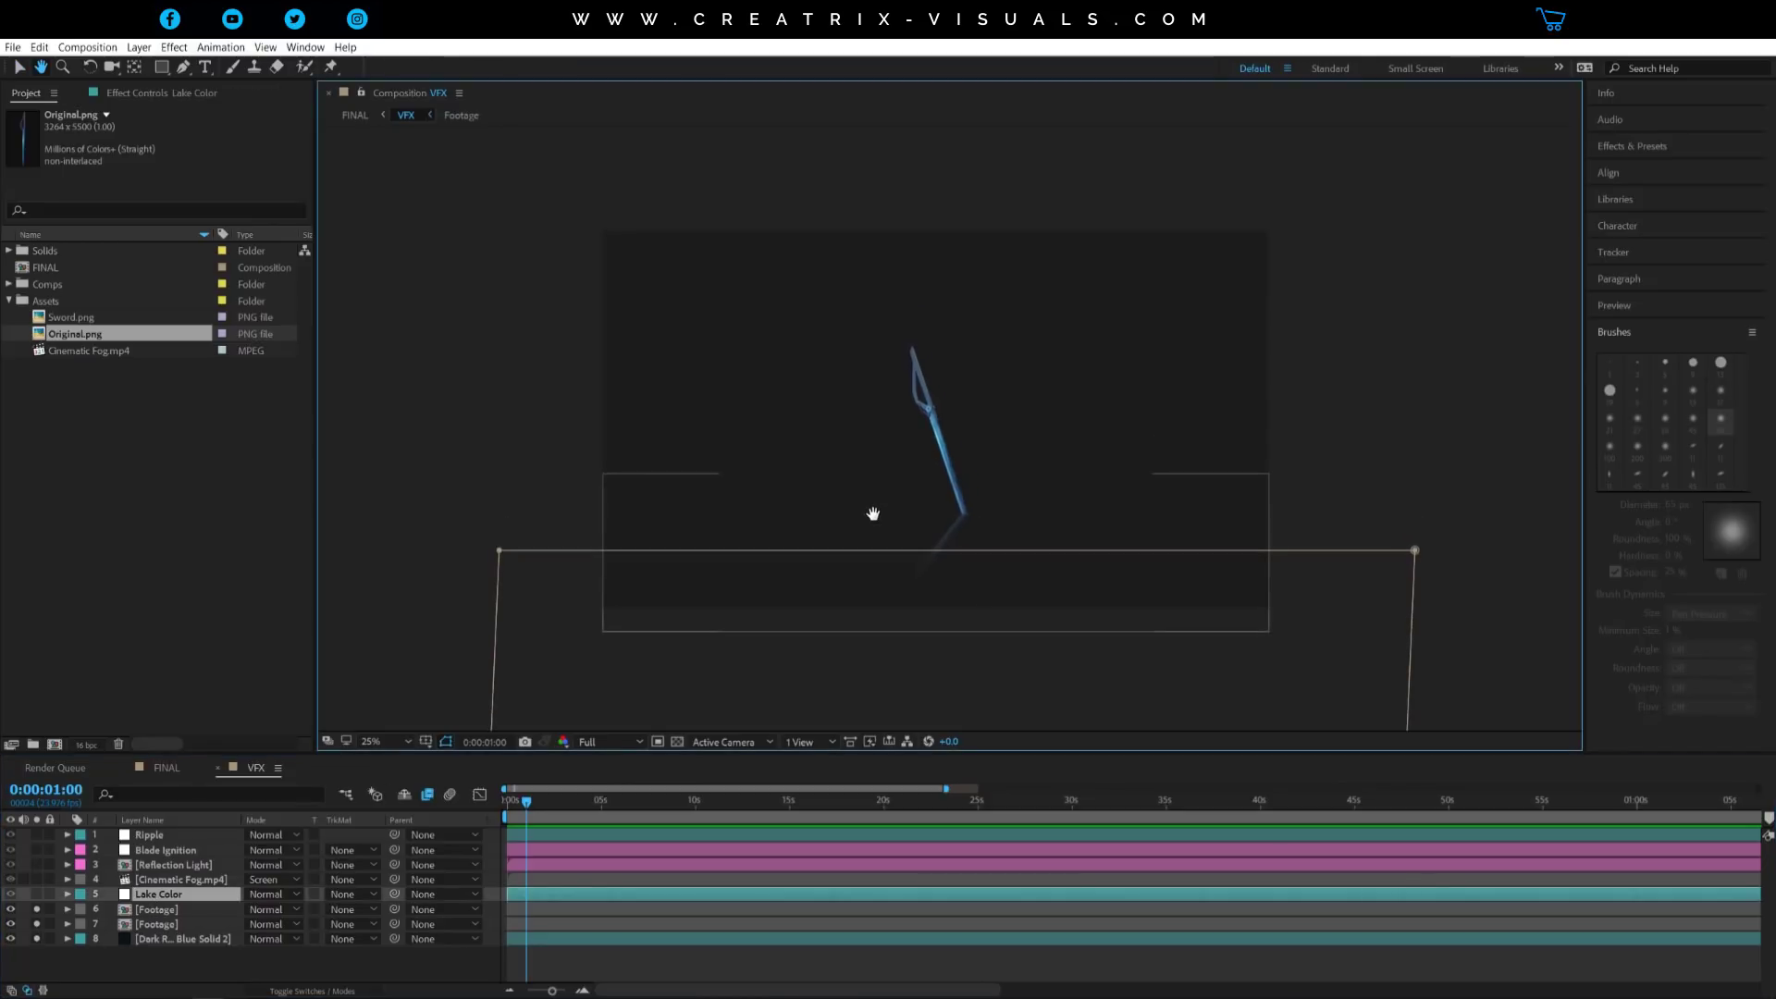
pyautogui.moveTo(912, 583); pyautogui.dragTo(990, 471)
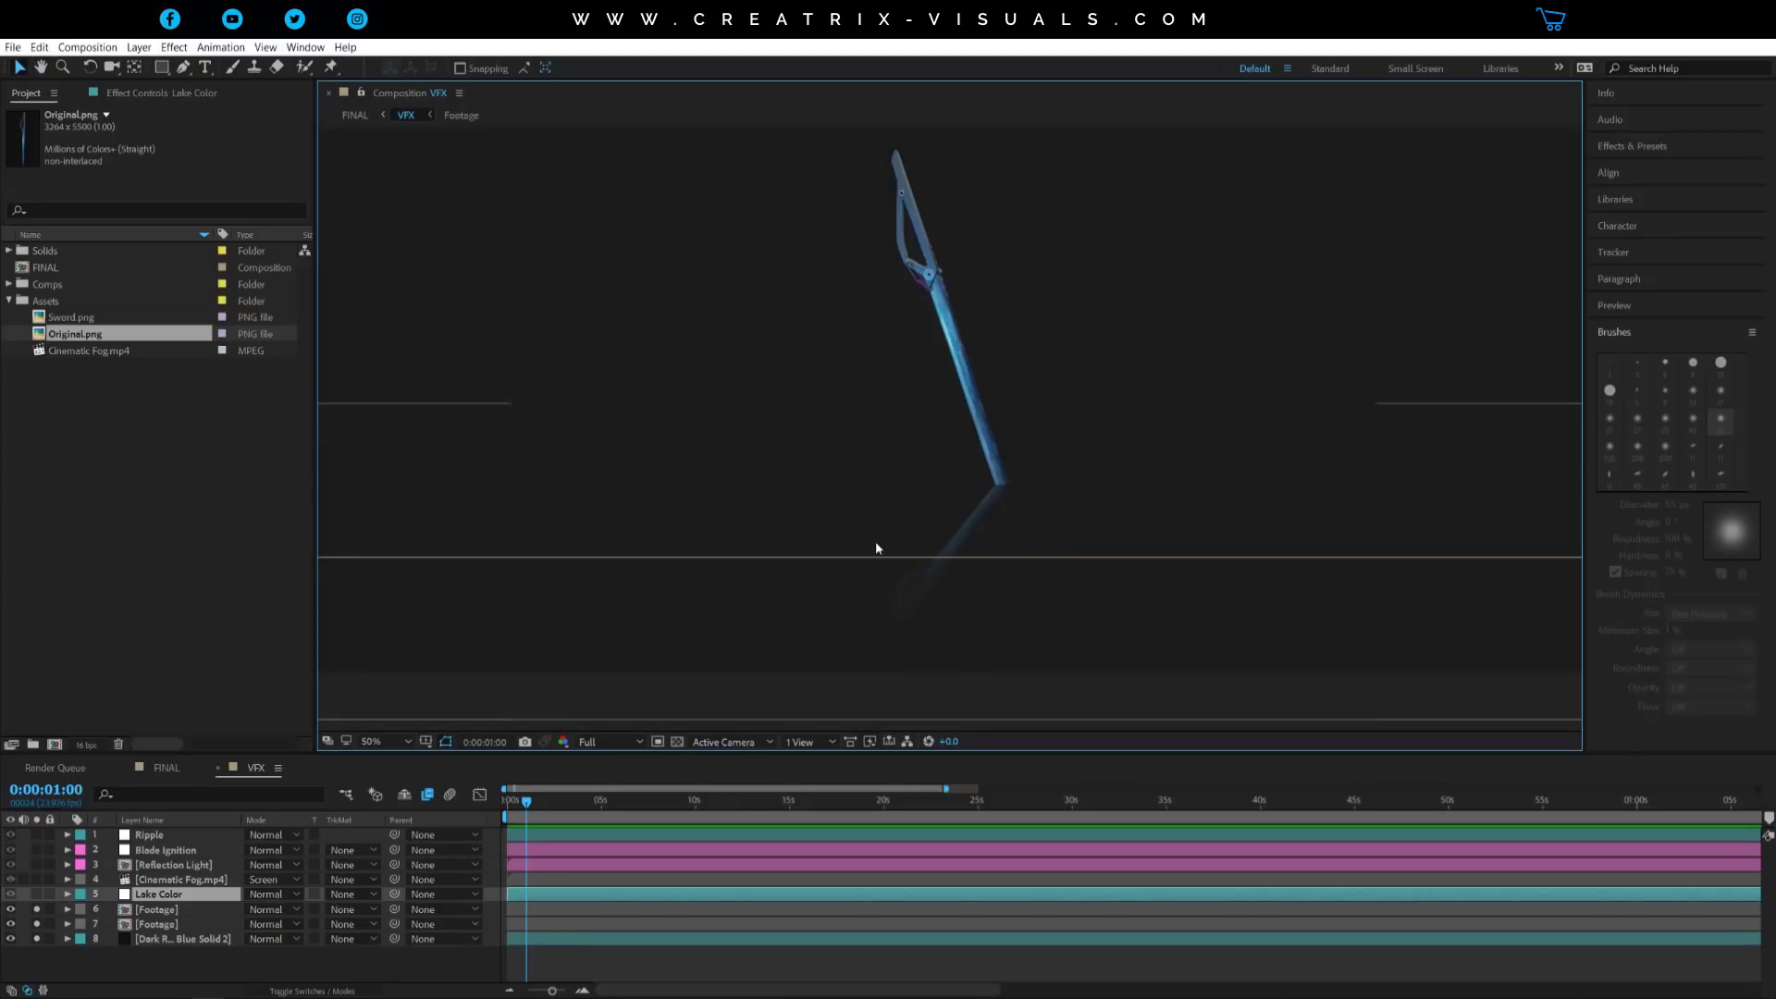
pyautogui.scroll(-2, 876, 546)
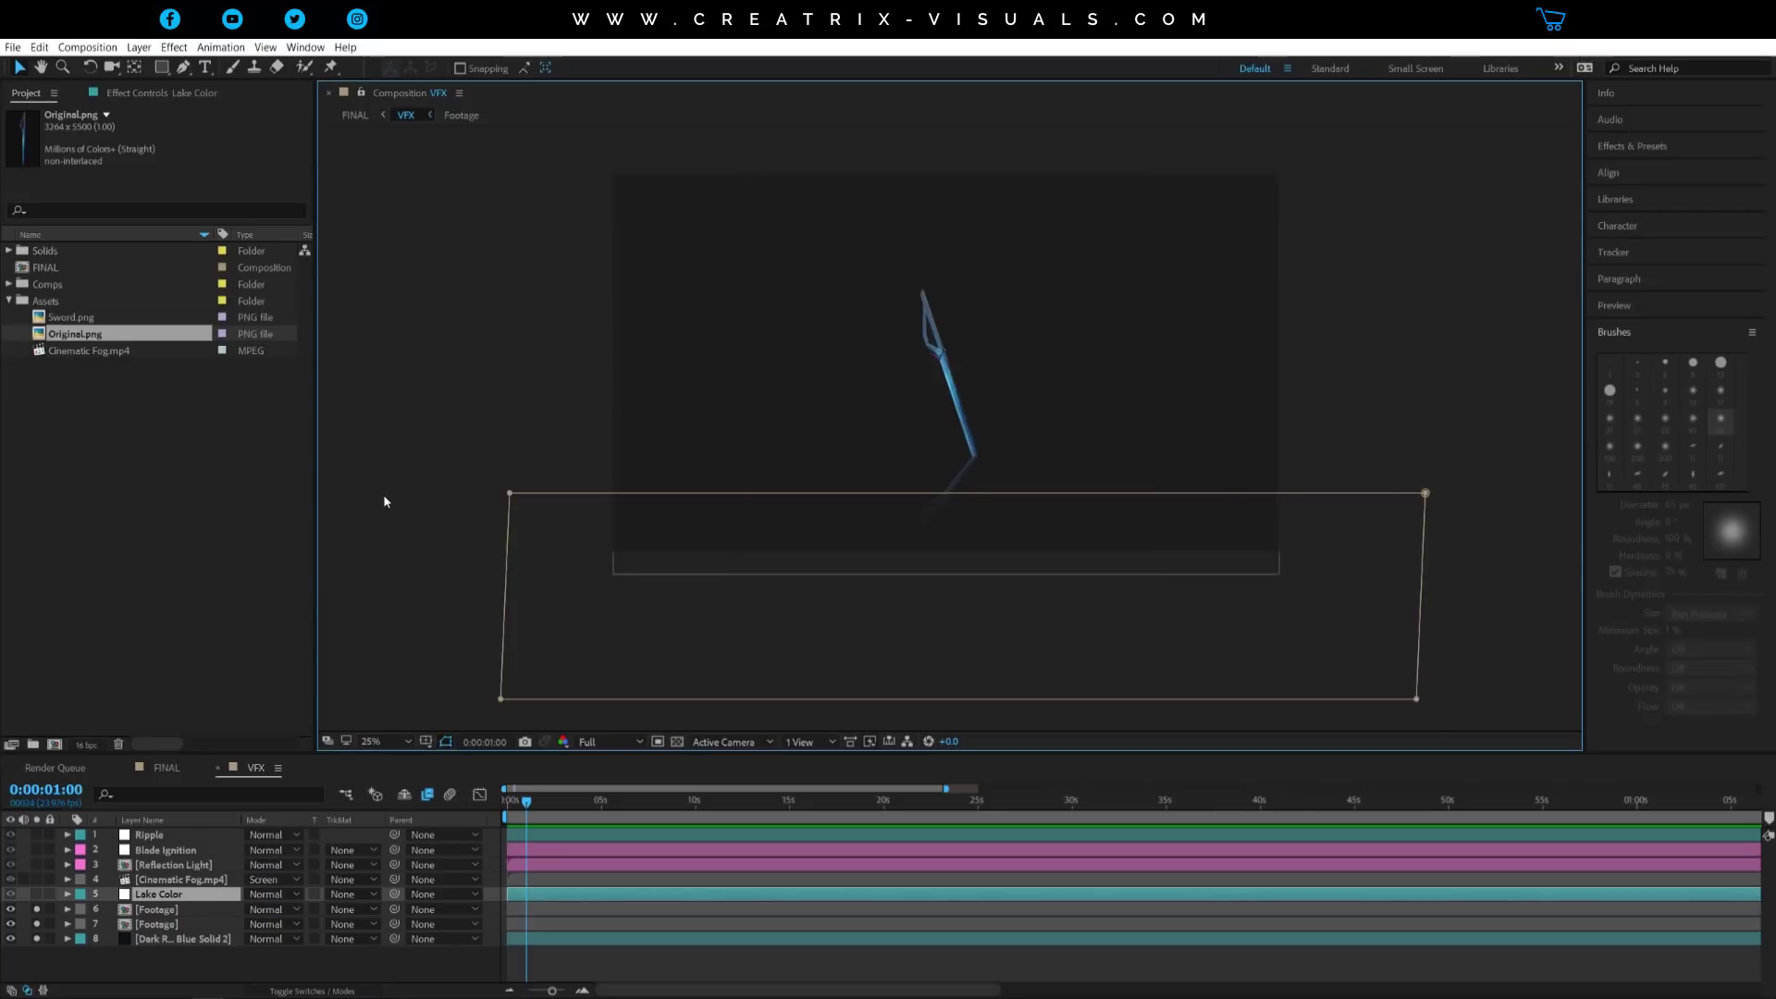
pyautogui.click(158, 895)
# Toggle solo on the dark blue solid and the Lake Color layer
pyautogui.click(138, 47)
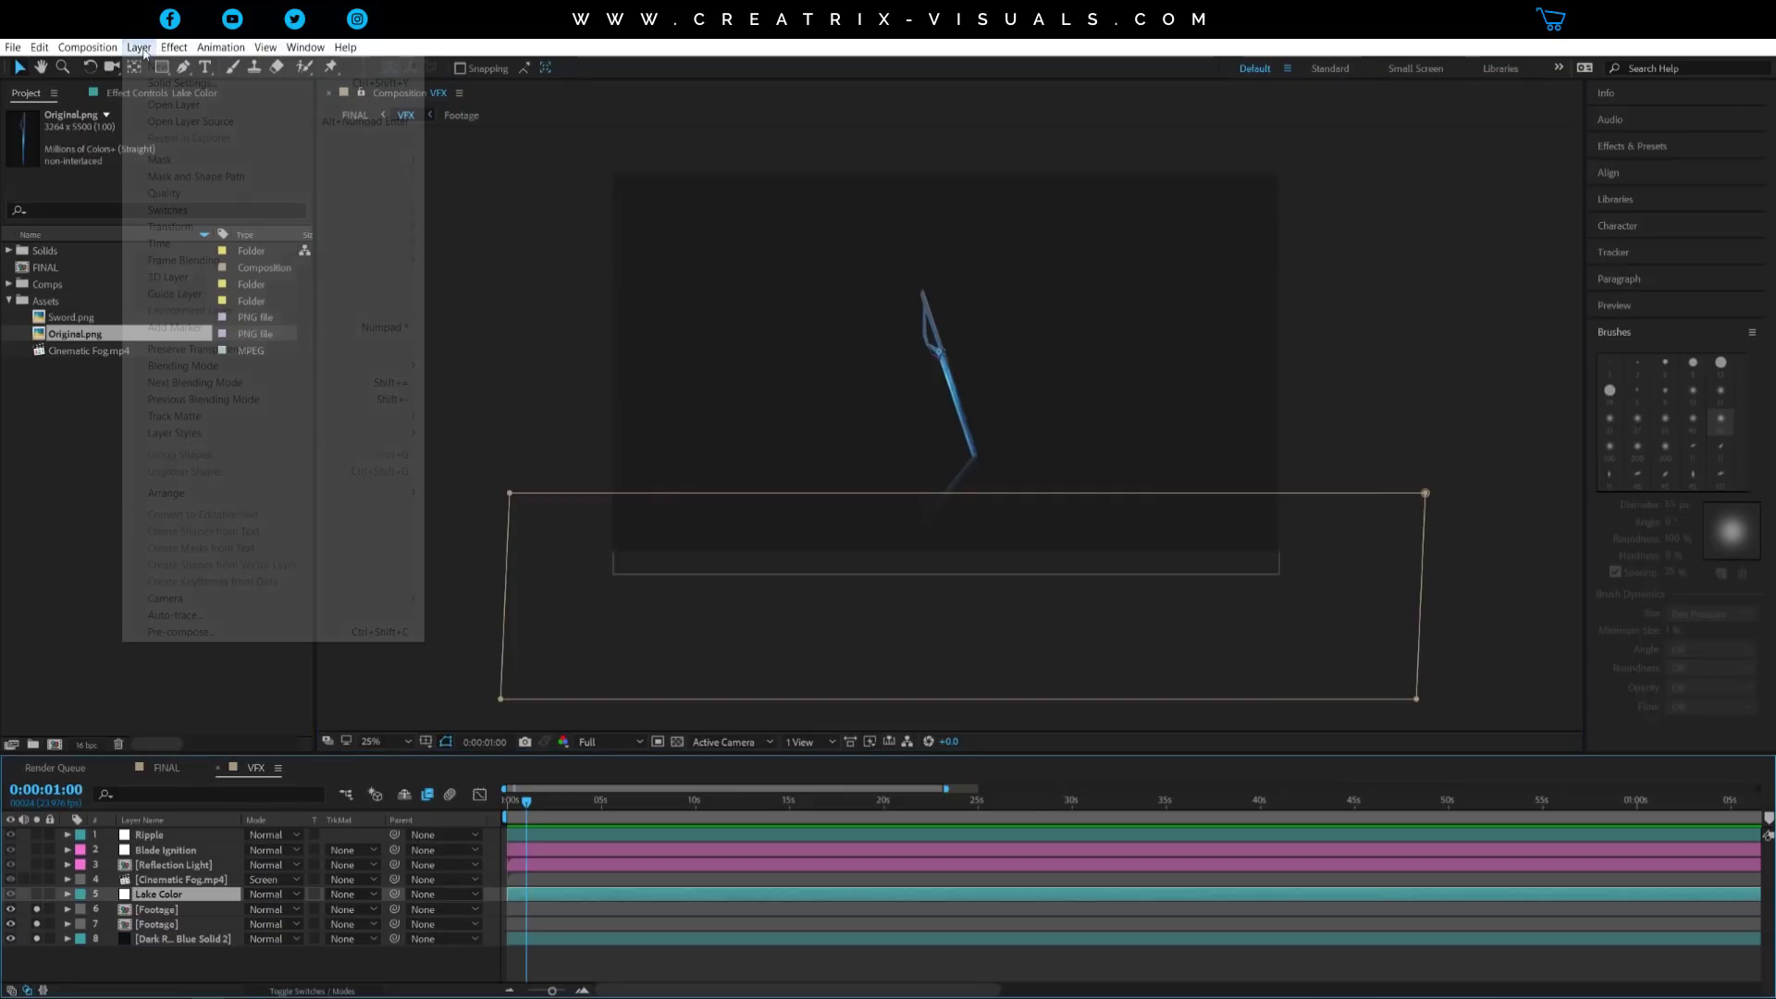
pyautogui.moveTo(162, 73)
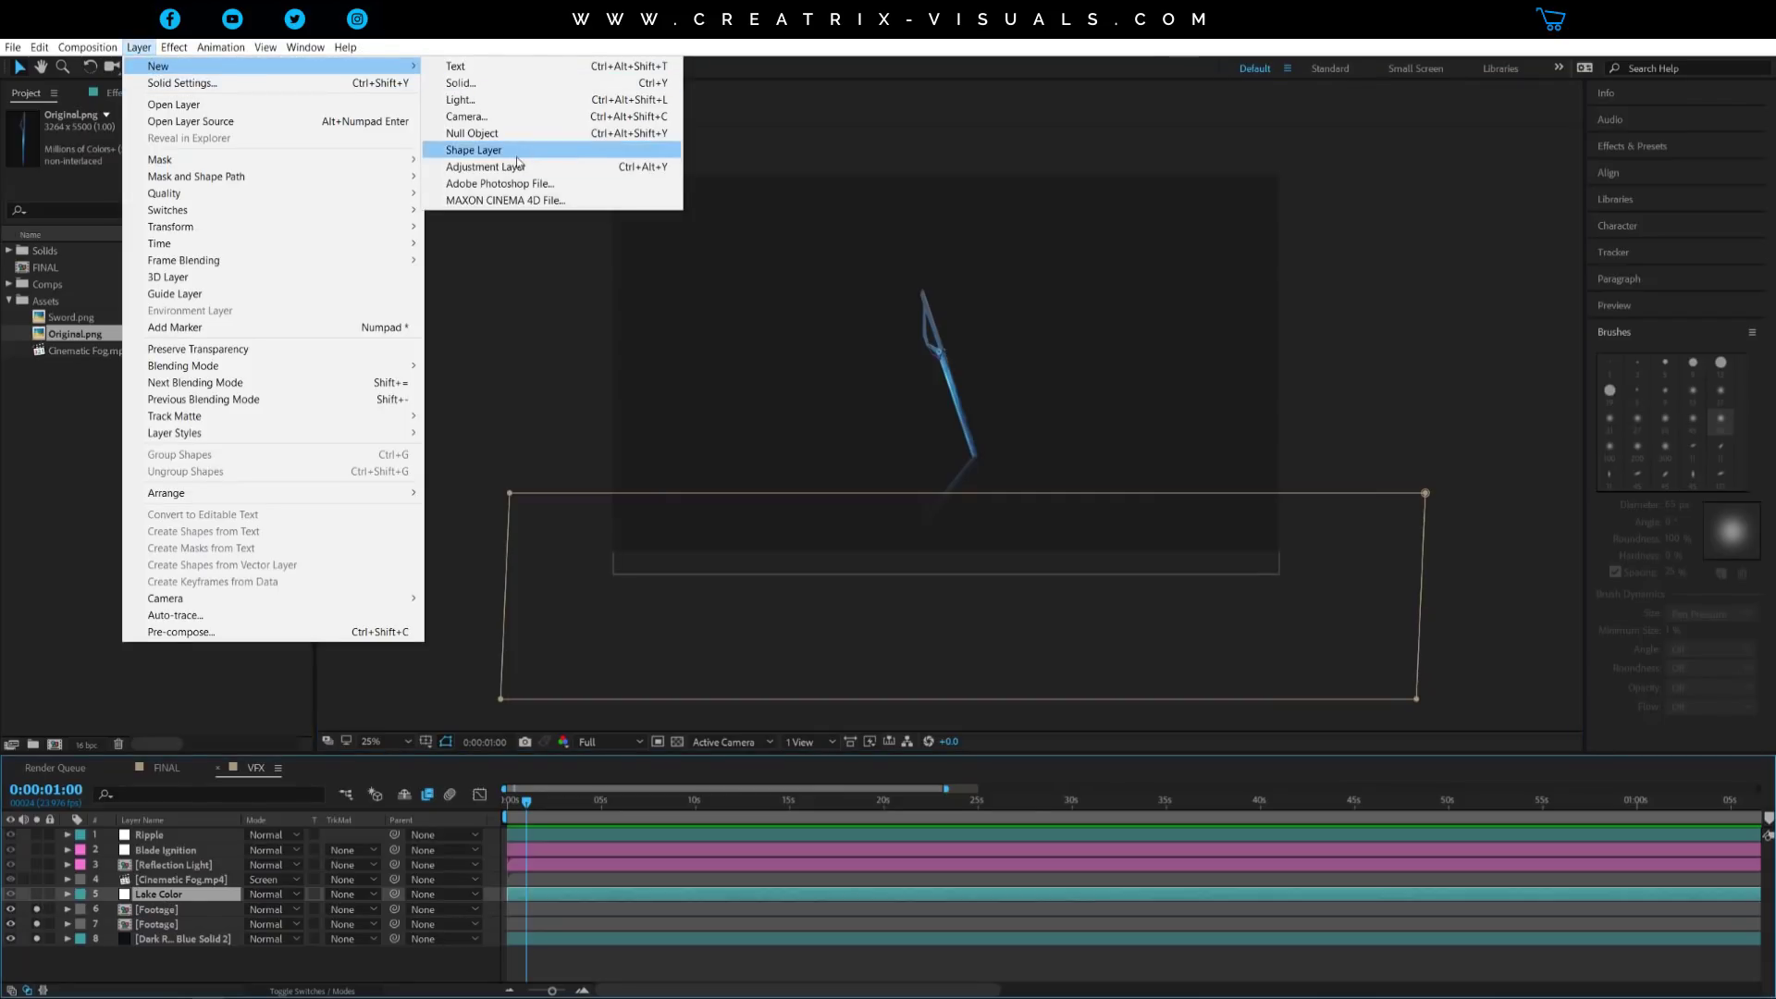
pyautogui.click(127, 940)
pyautogui.click(36, 939)
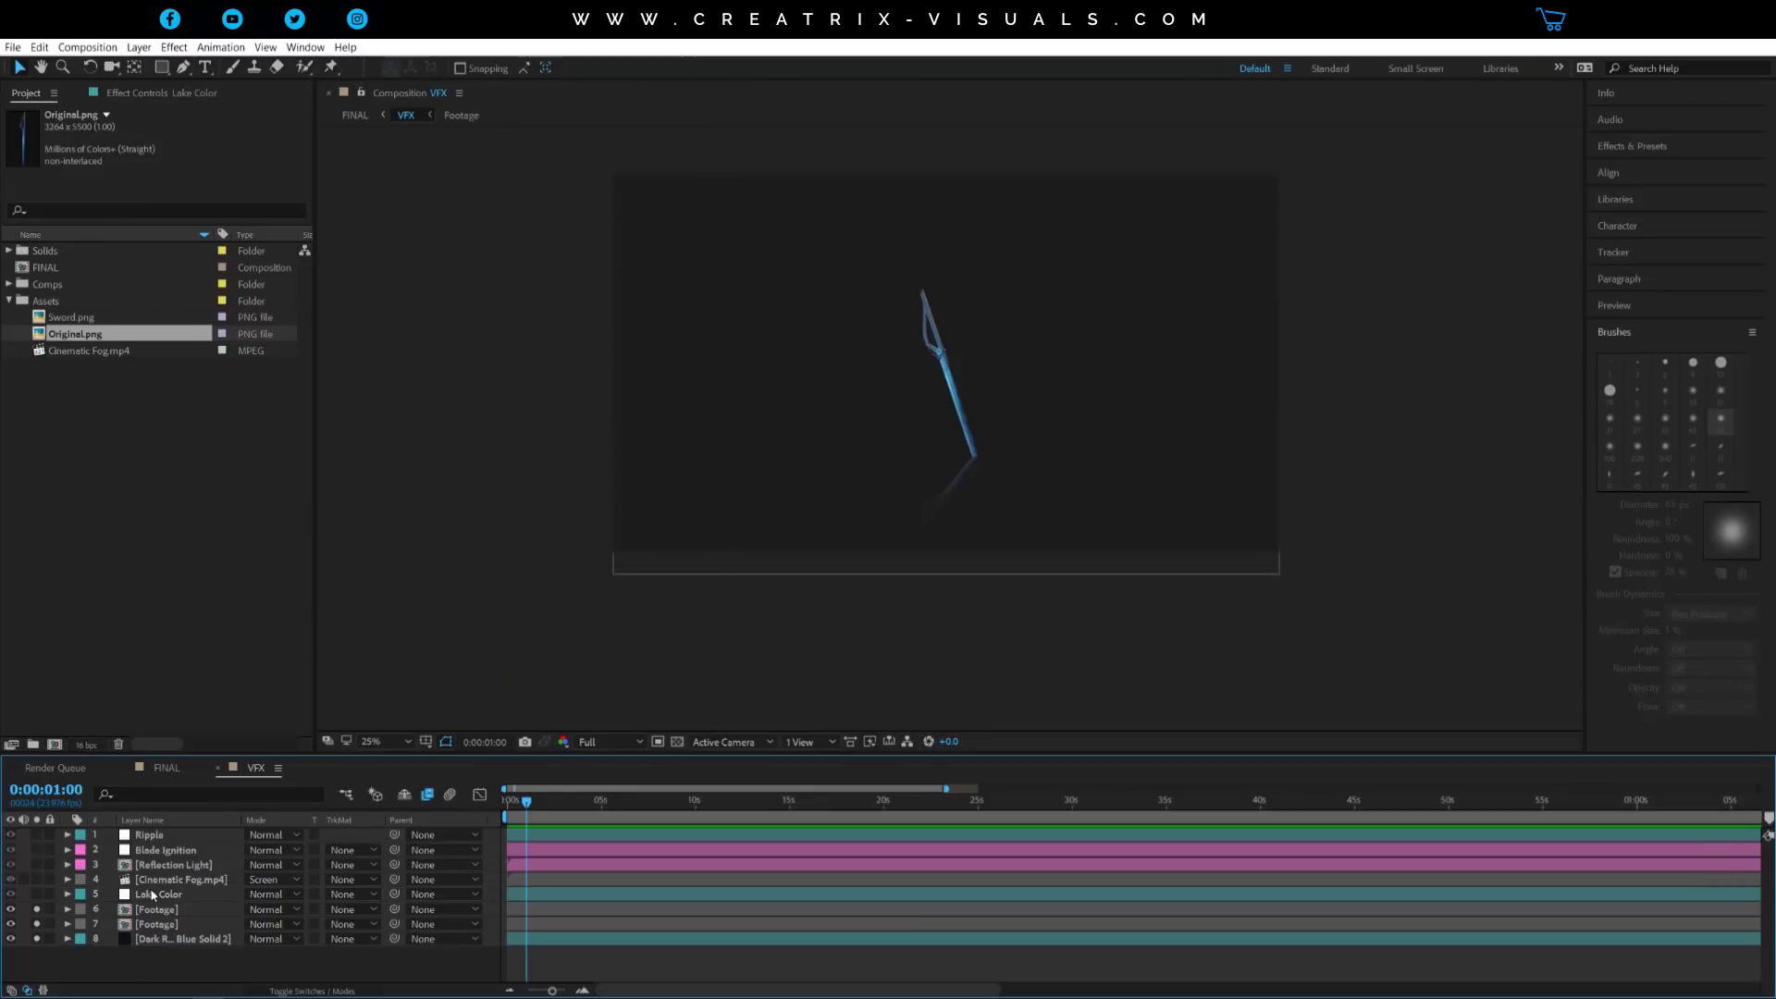
pyautogui.click(36, 894)
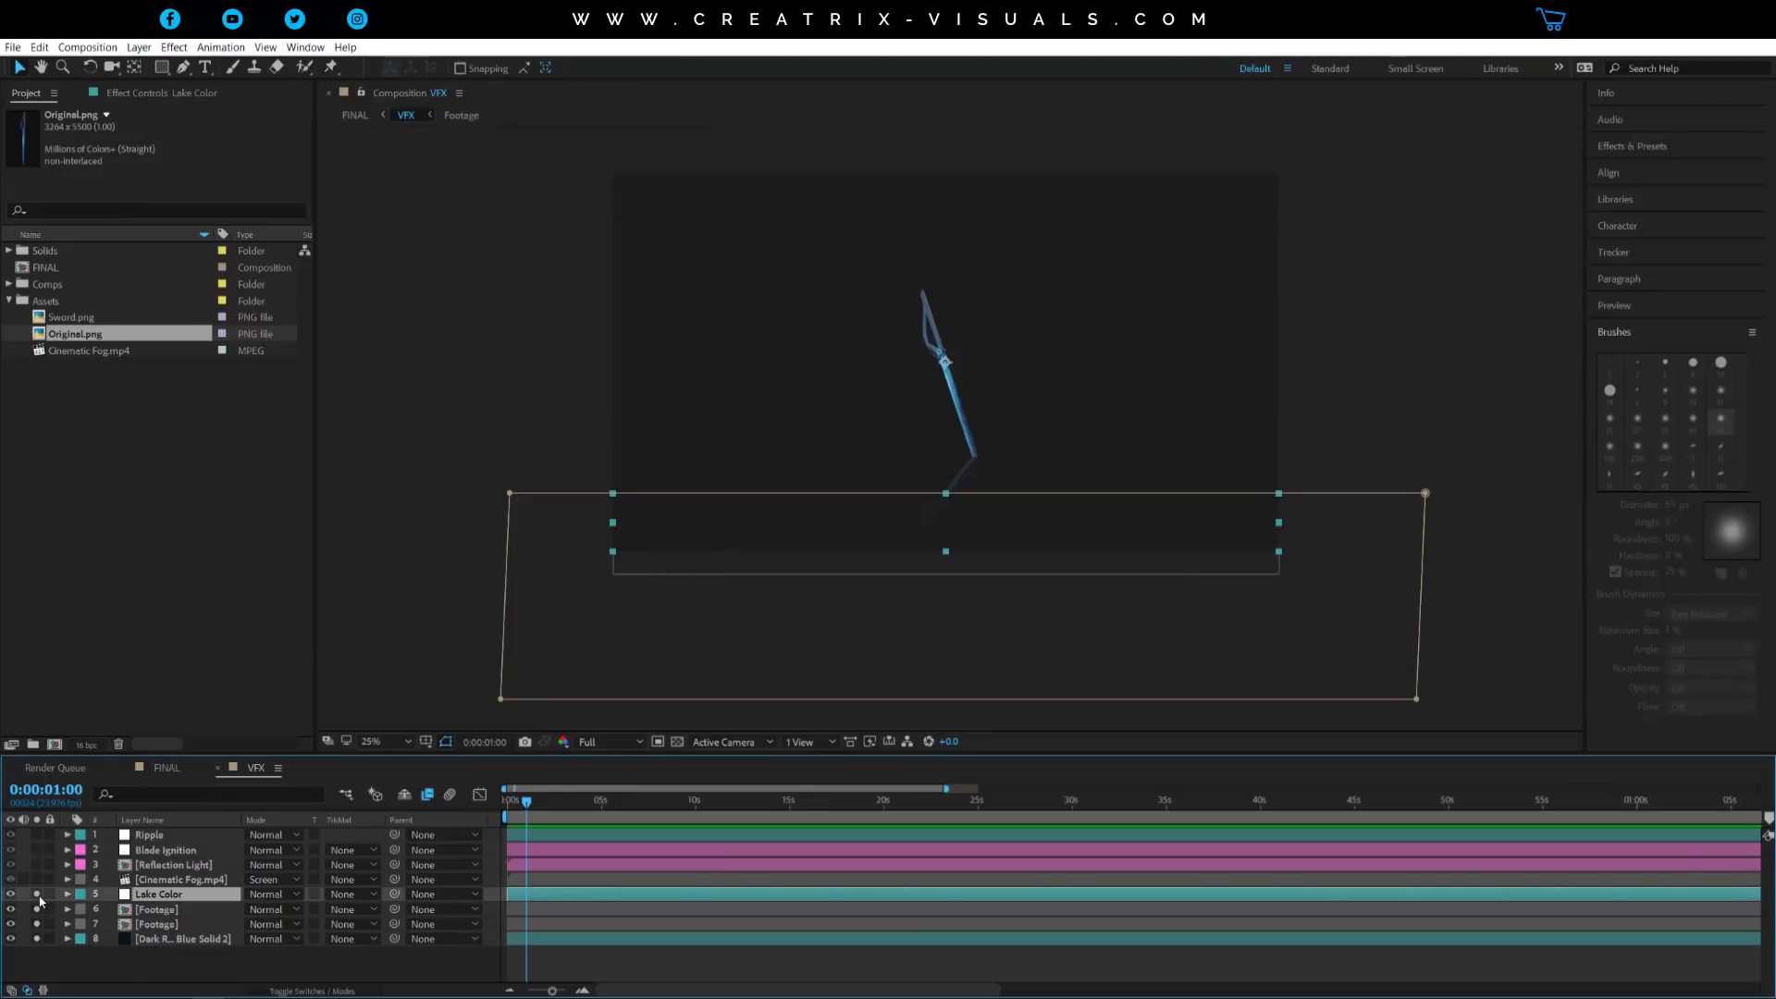
# Inspect Lake Color's Curves grade and its 750-pixel Mask 1 feather
pyautogui.click(163, 92)
pyautogui.click(9, 130)
pyautogui.click(47, 129)
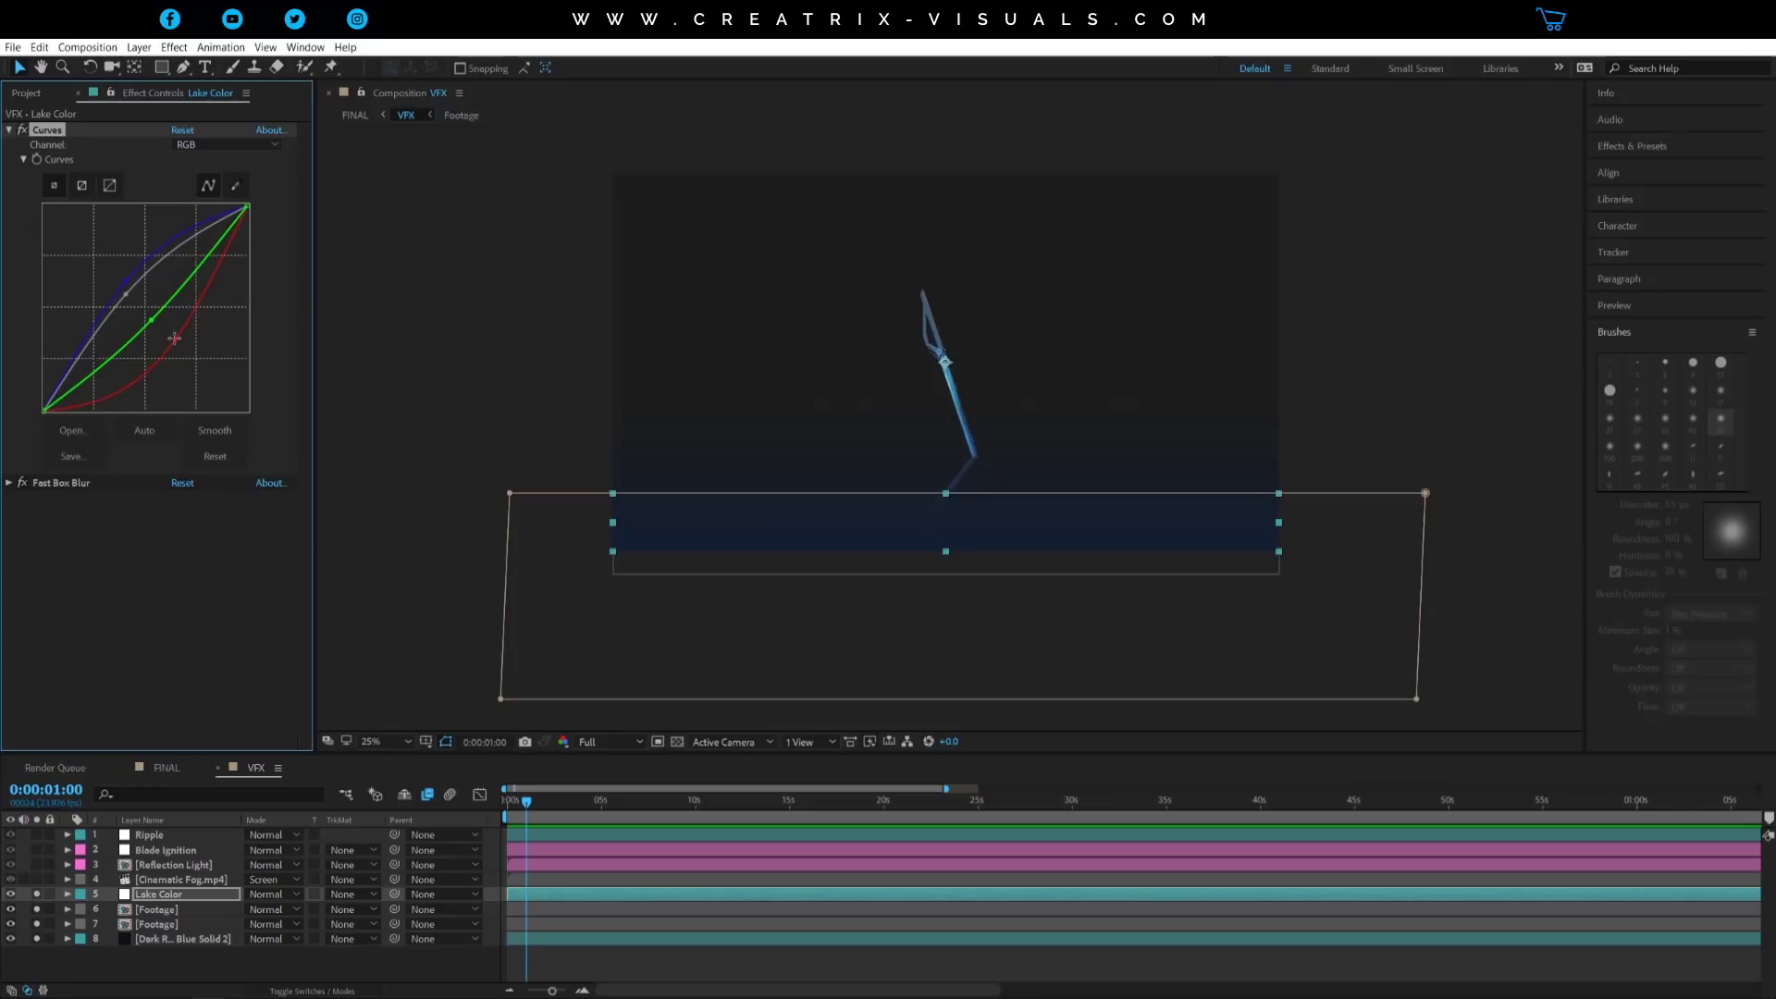
pyautogui.press('.')
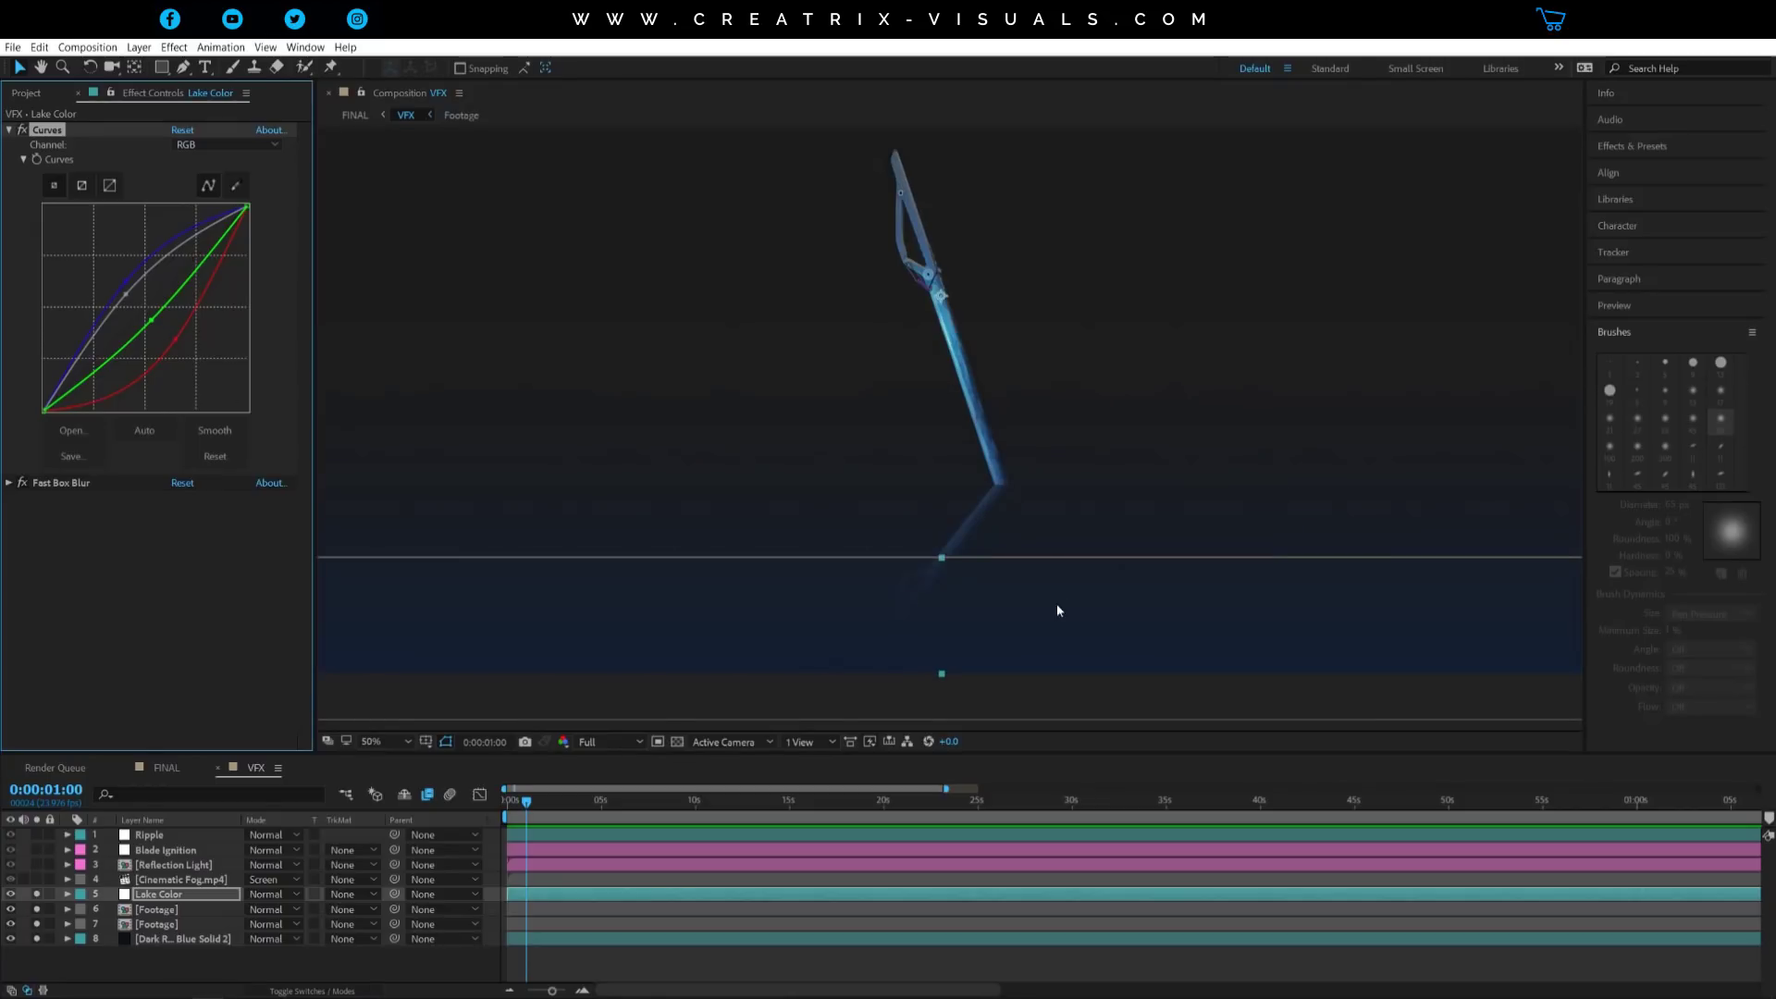
pyautogui.press(',')
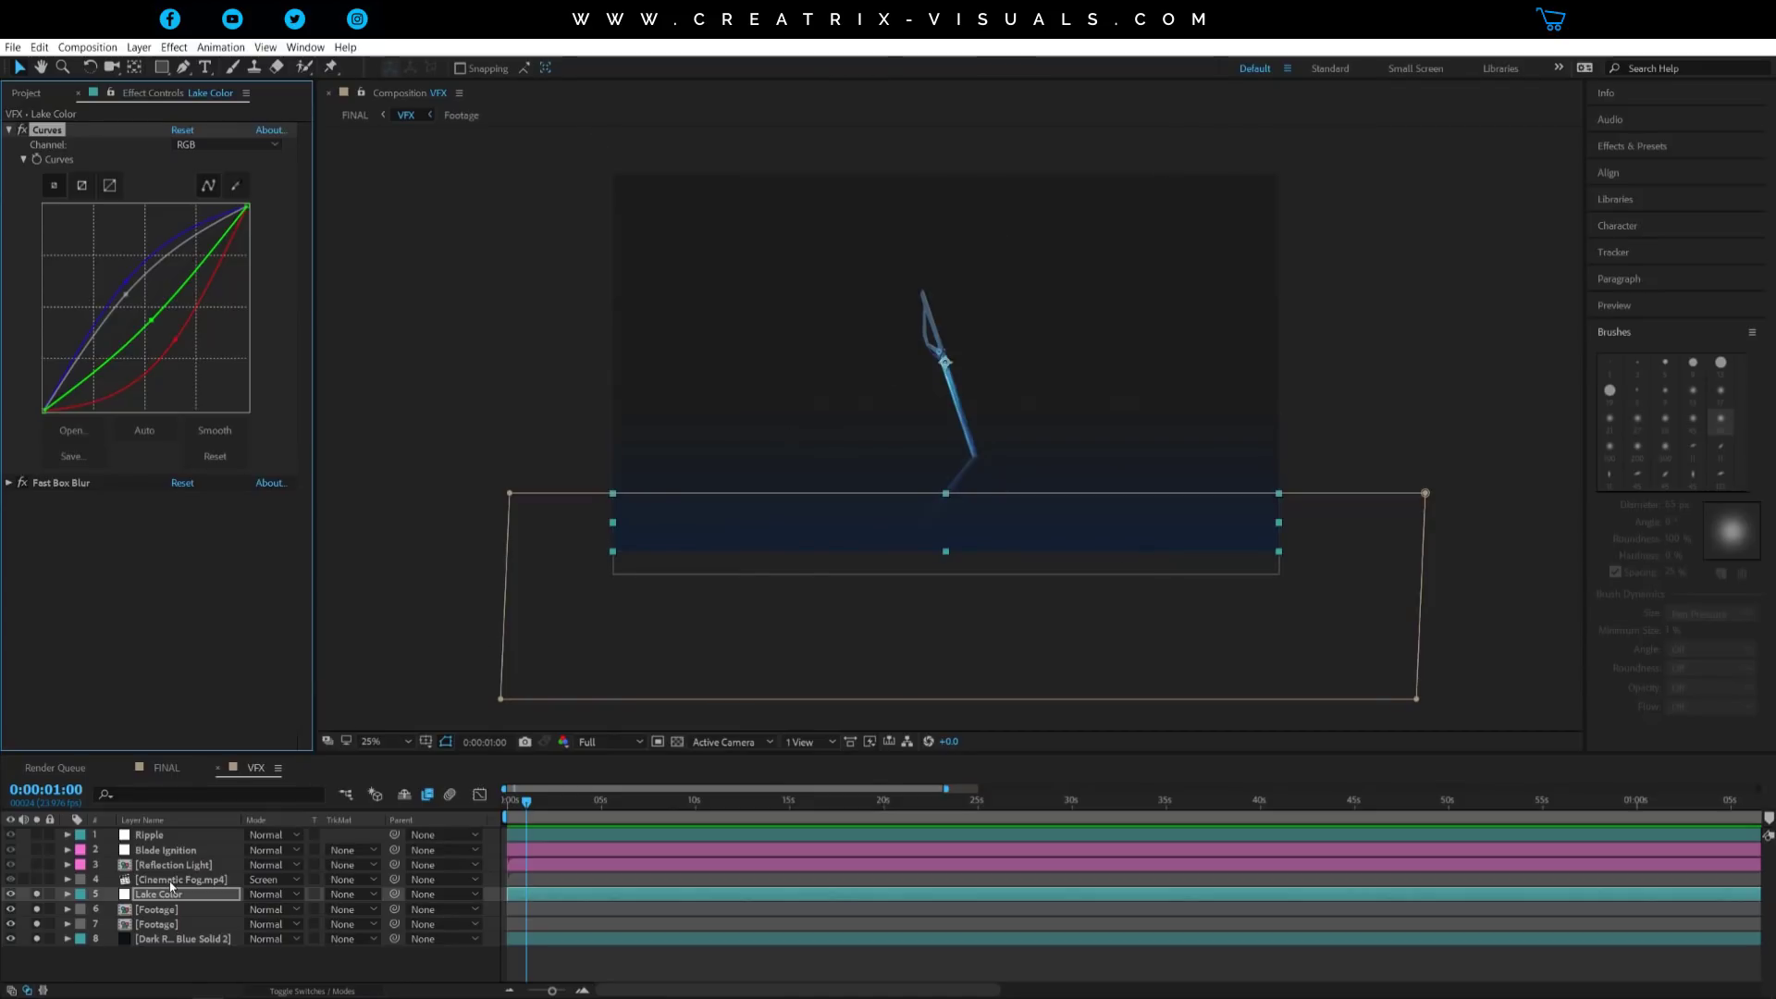
pyautogui.press('f')
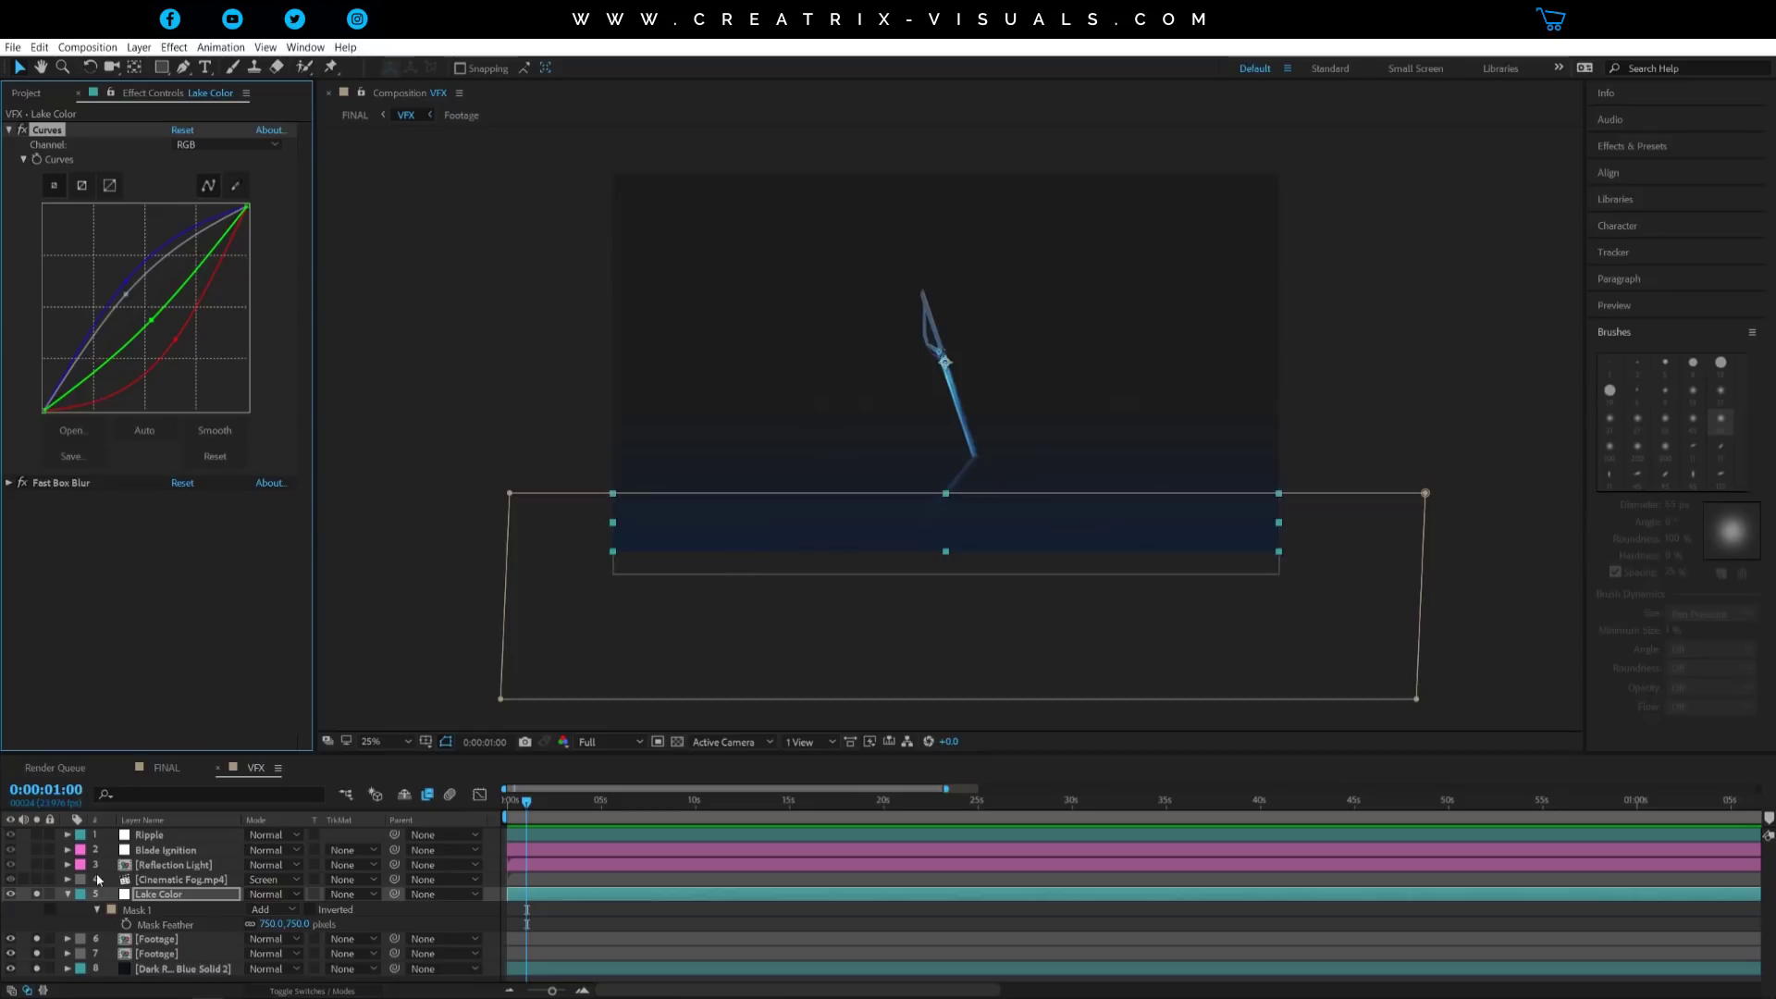
pyautogui.click(67, 894)
# Reveal Lake Color's Fast Box Blur settings: radius 3.0, 3 iterations
pyautogui.click(61, 483)
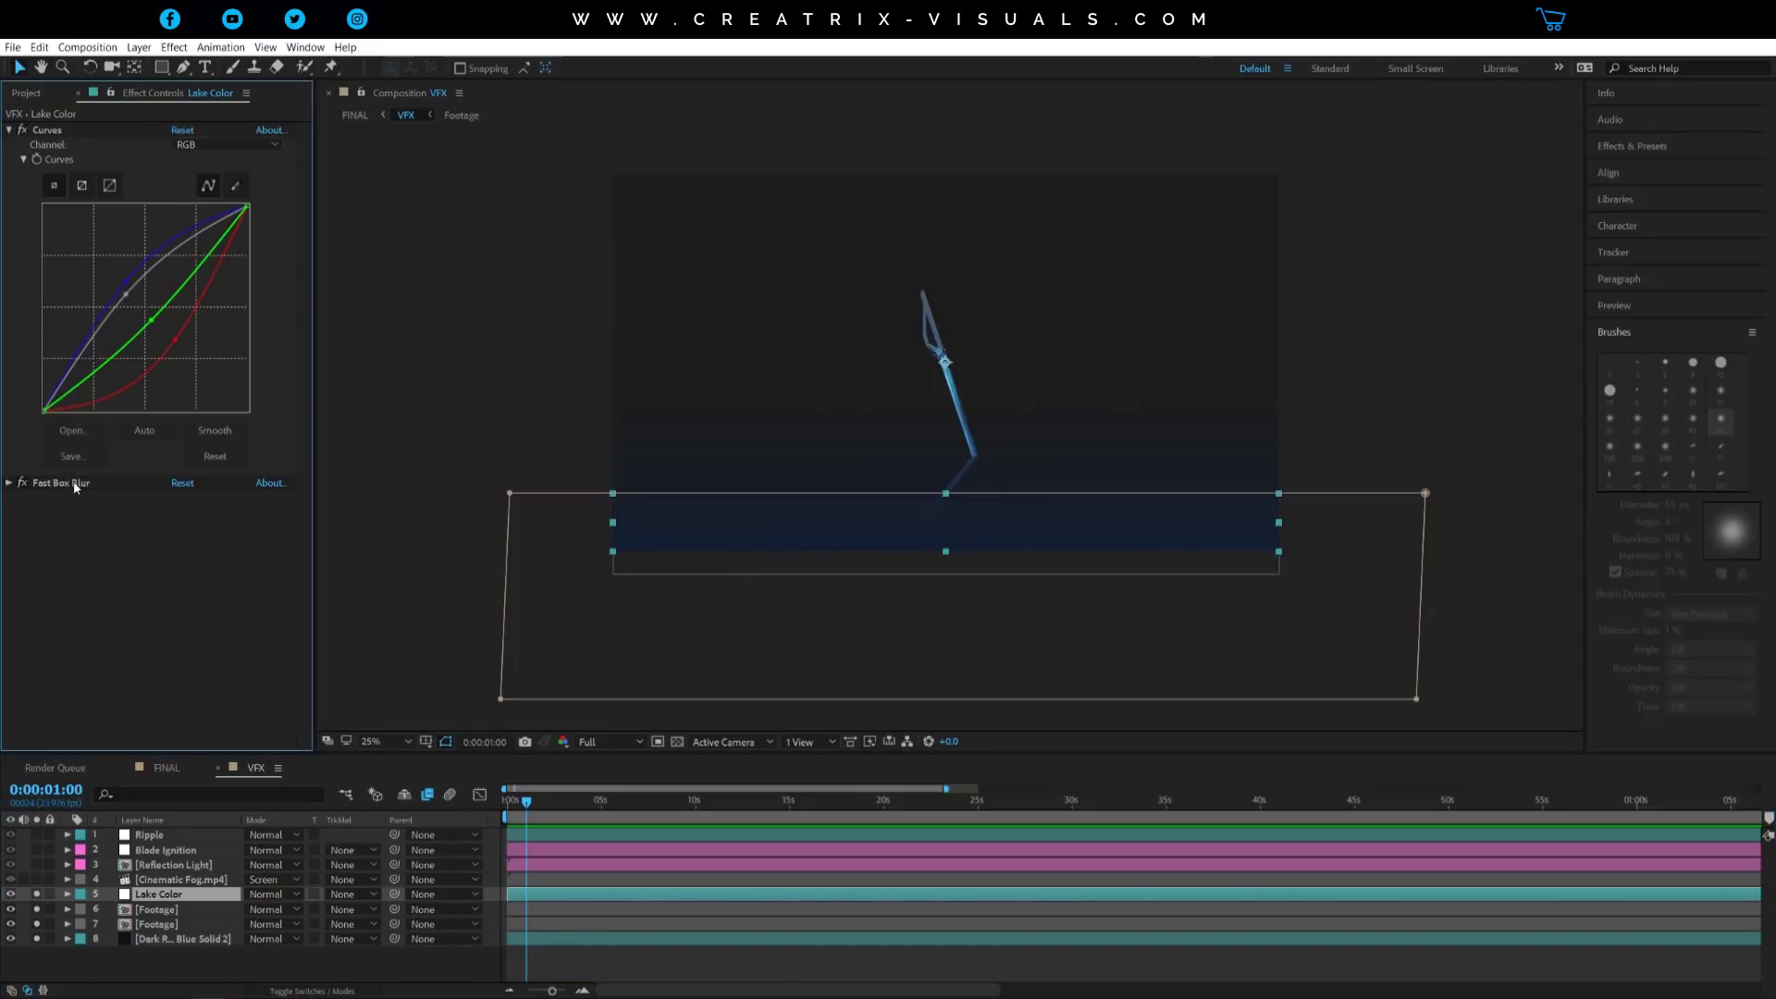
pyautogui.scroll(3, 920, 602)
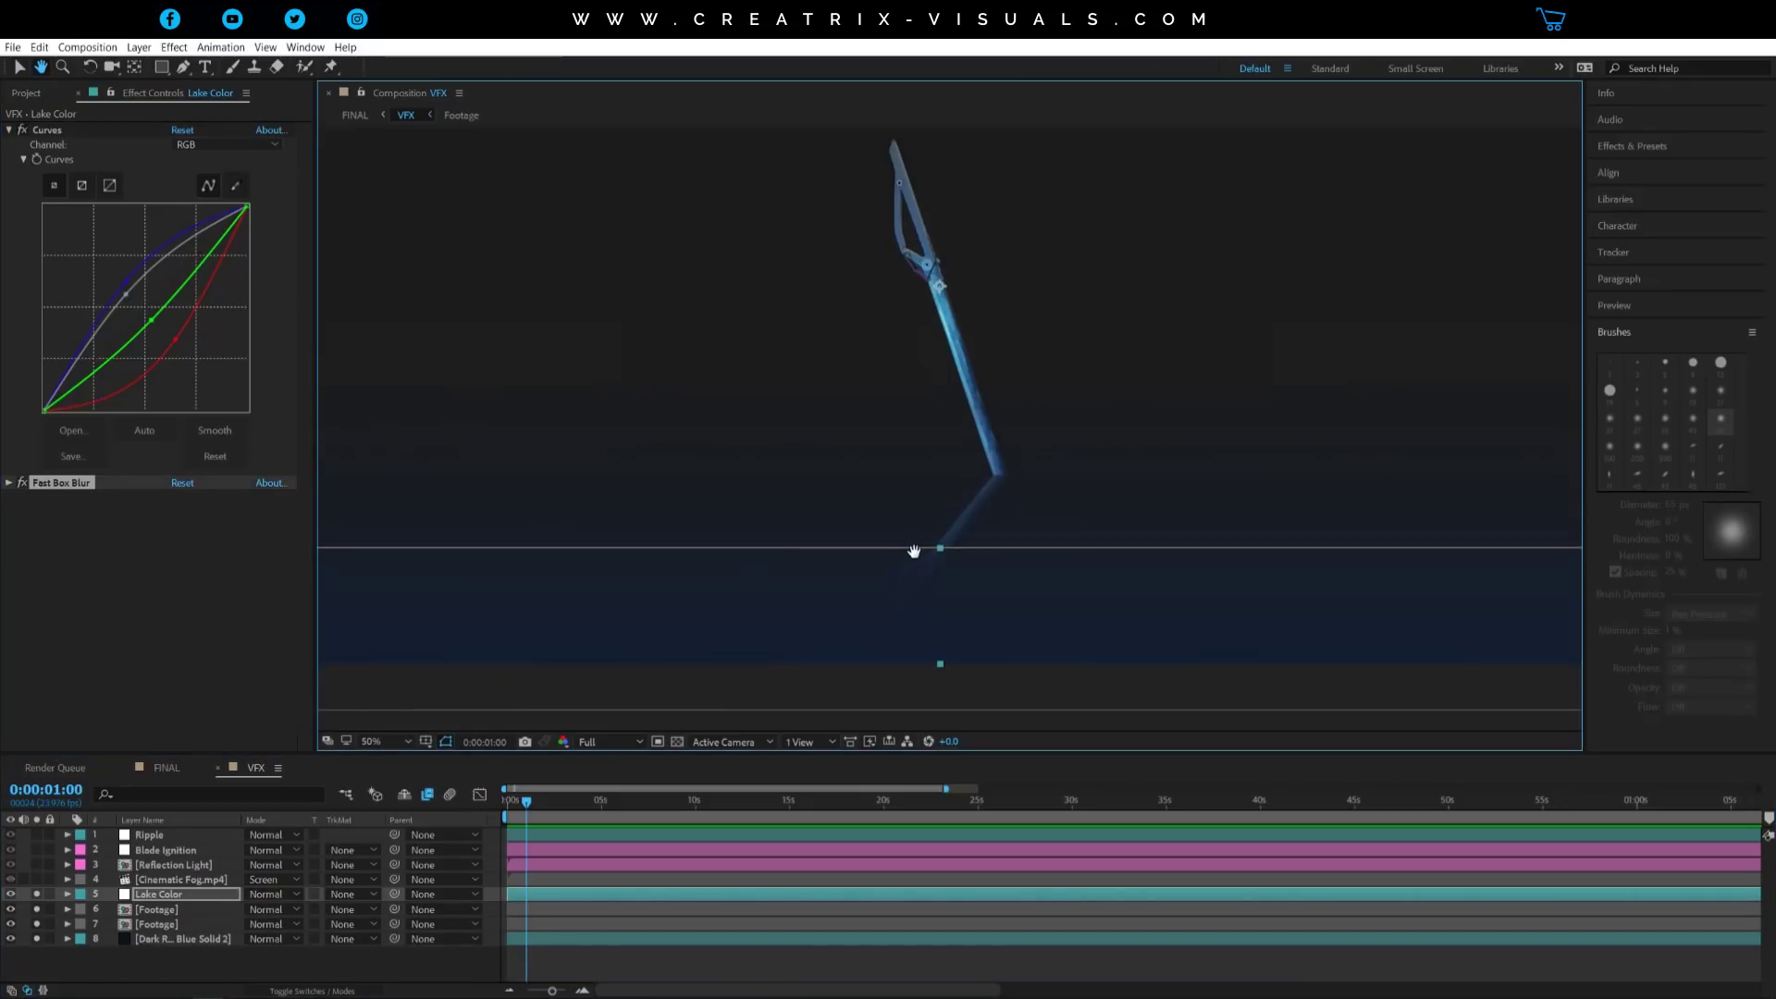
pyautogui.moveTo(868, 599); pyautogui.dragTo(869, 540)
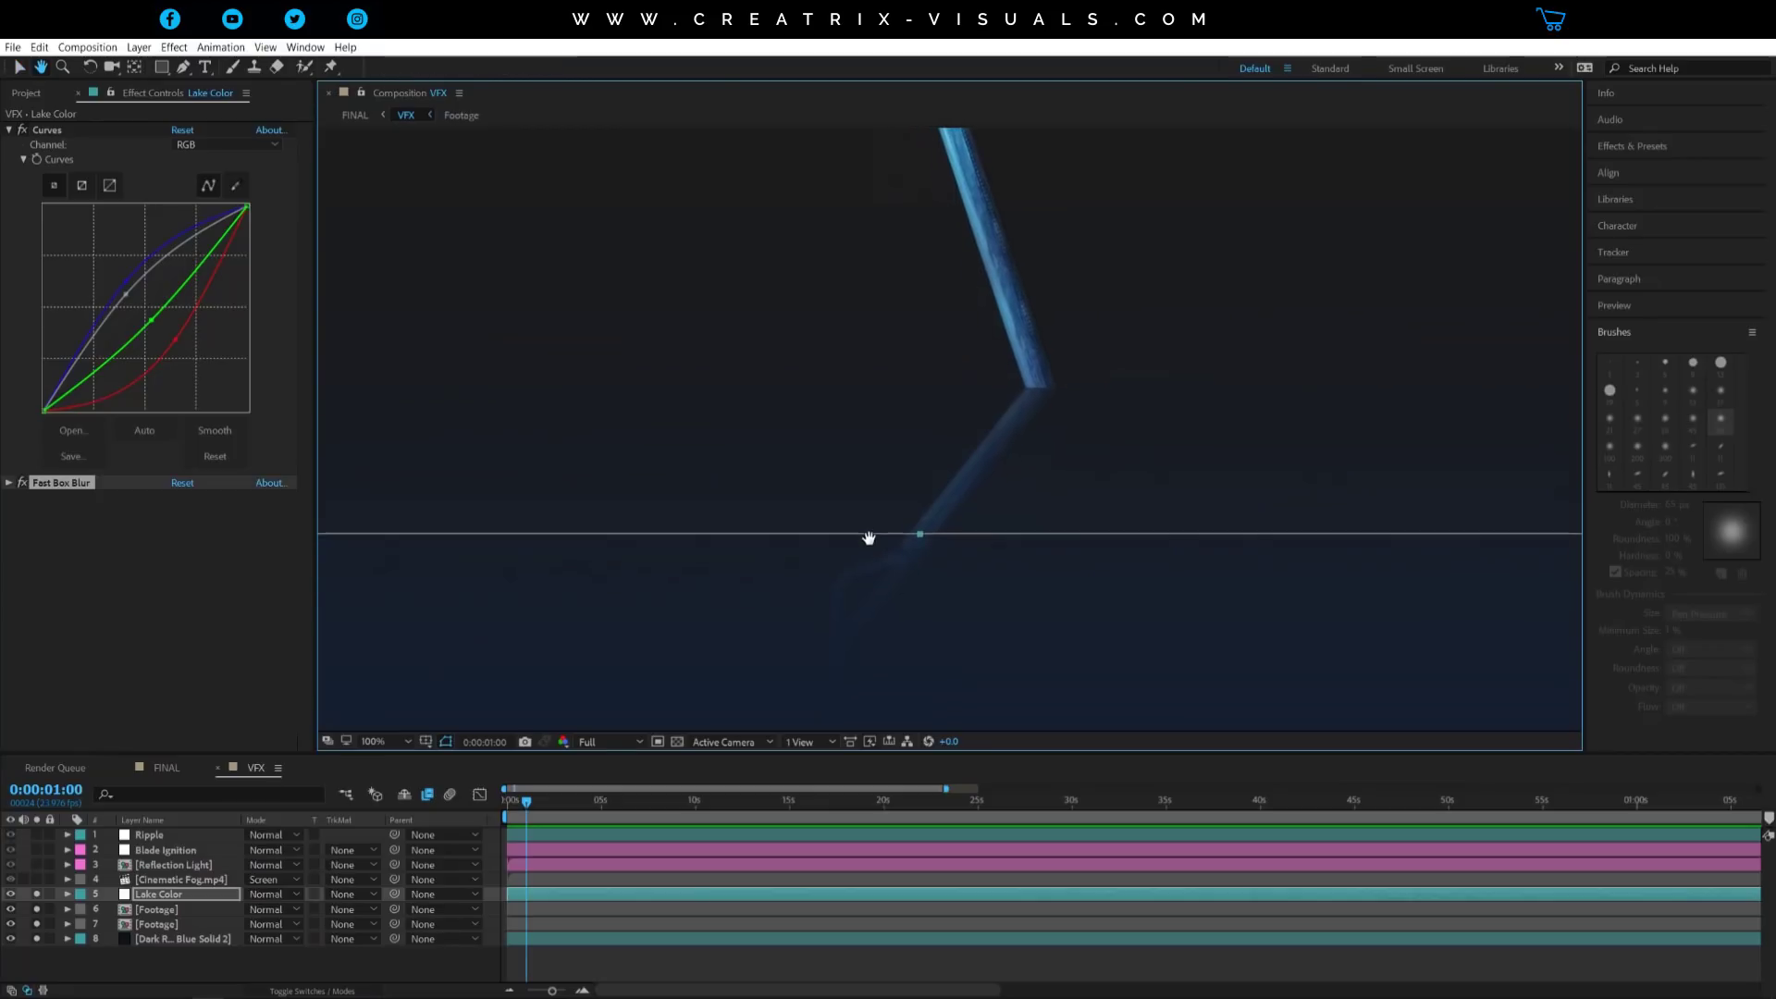
pyautogui.click(8, 484)
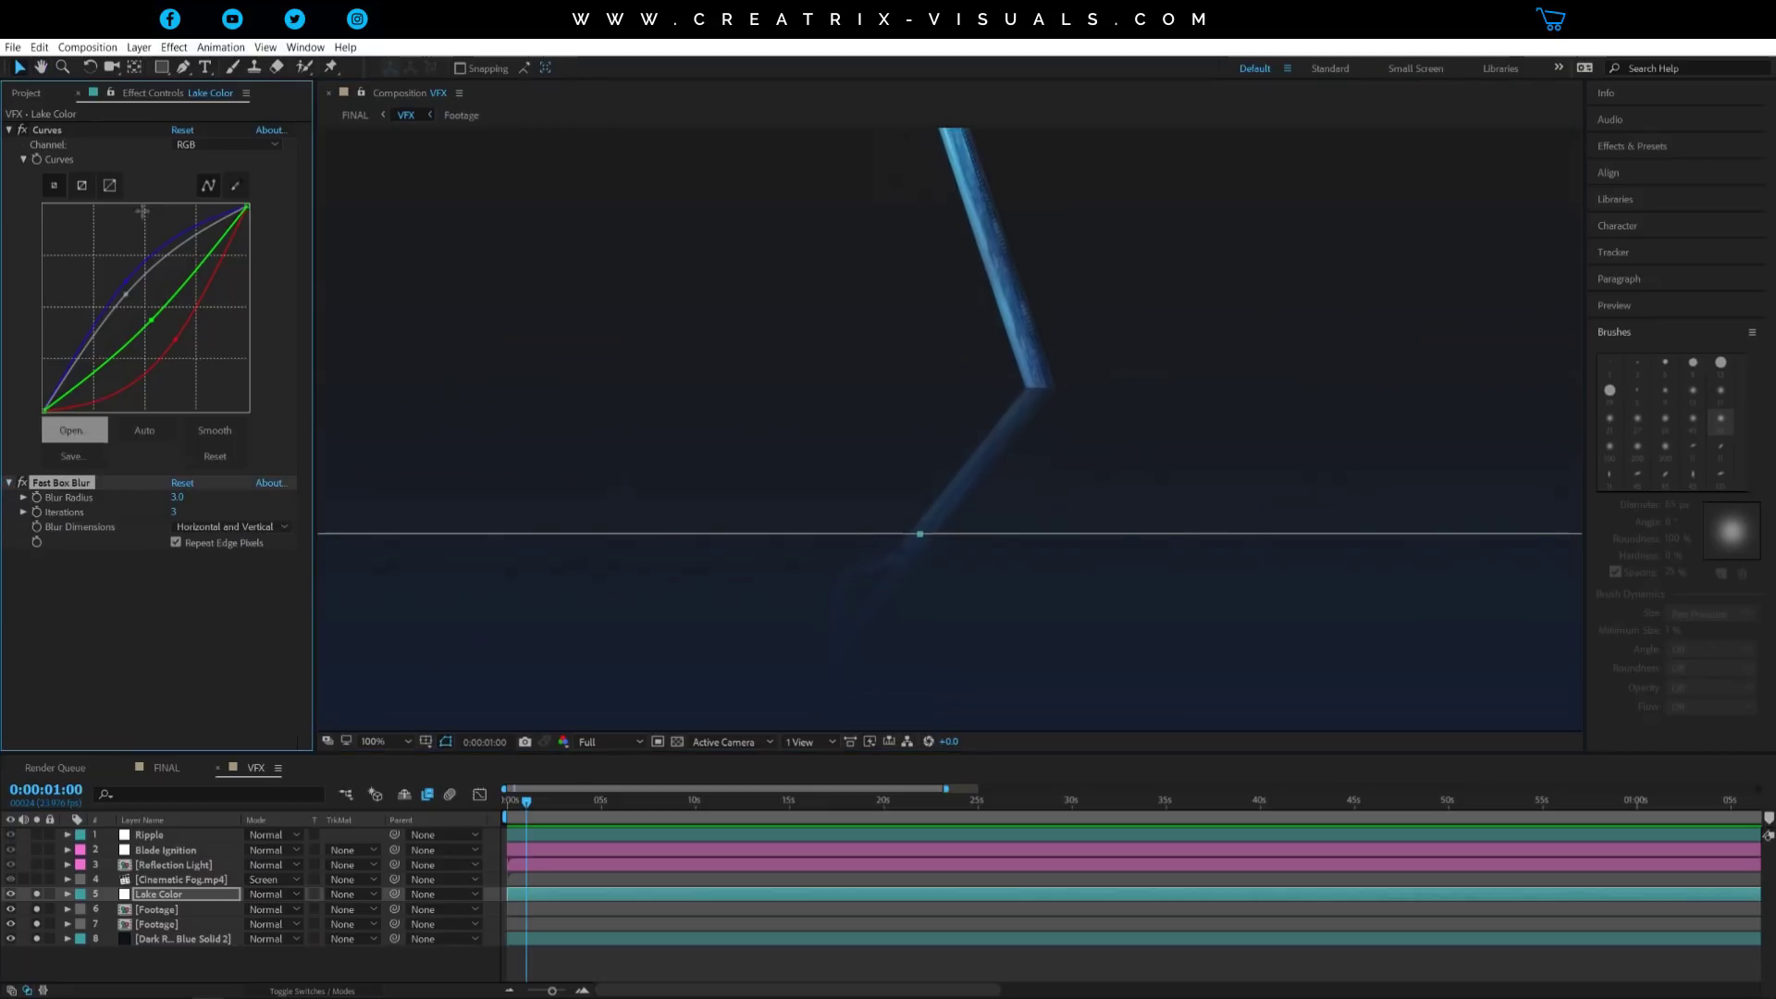
# Look through Effect > Blur & Sharpen without adding anything, then zoom to 200% onto the reflection
pyautogui.click(173, 47)
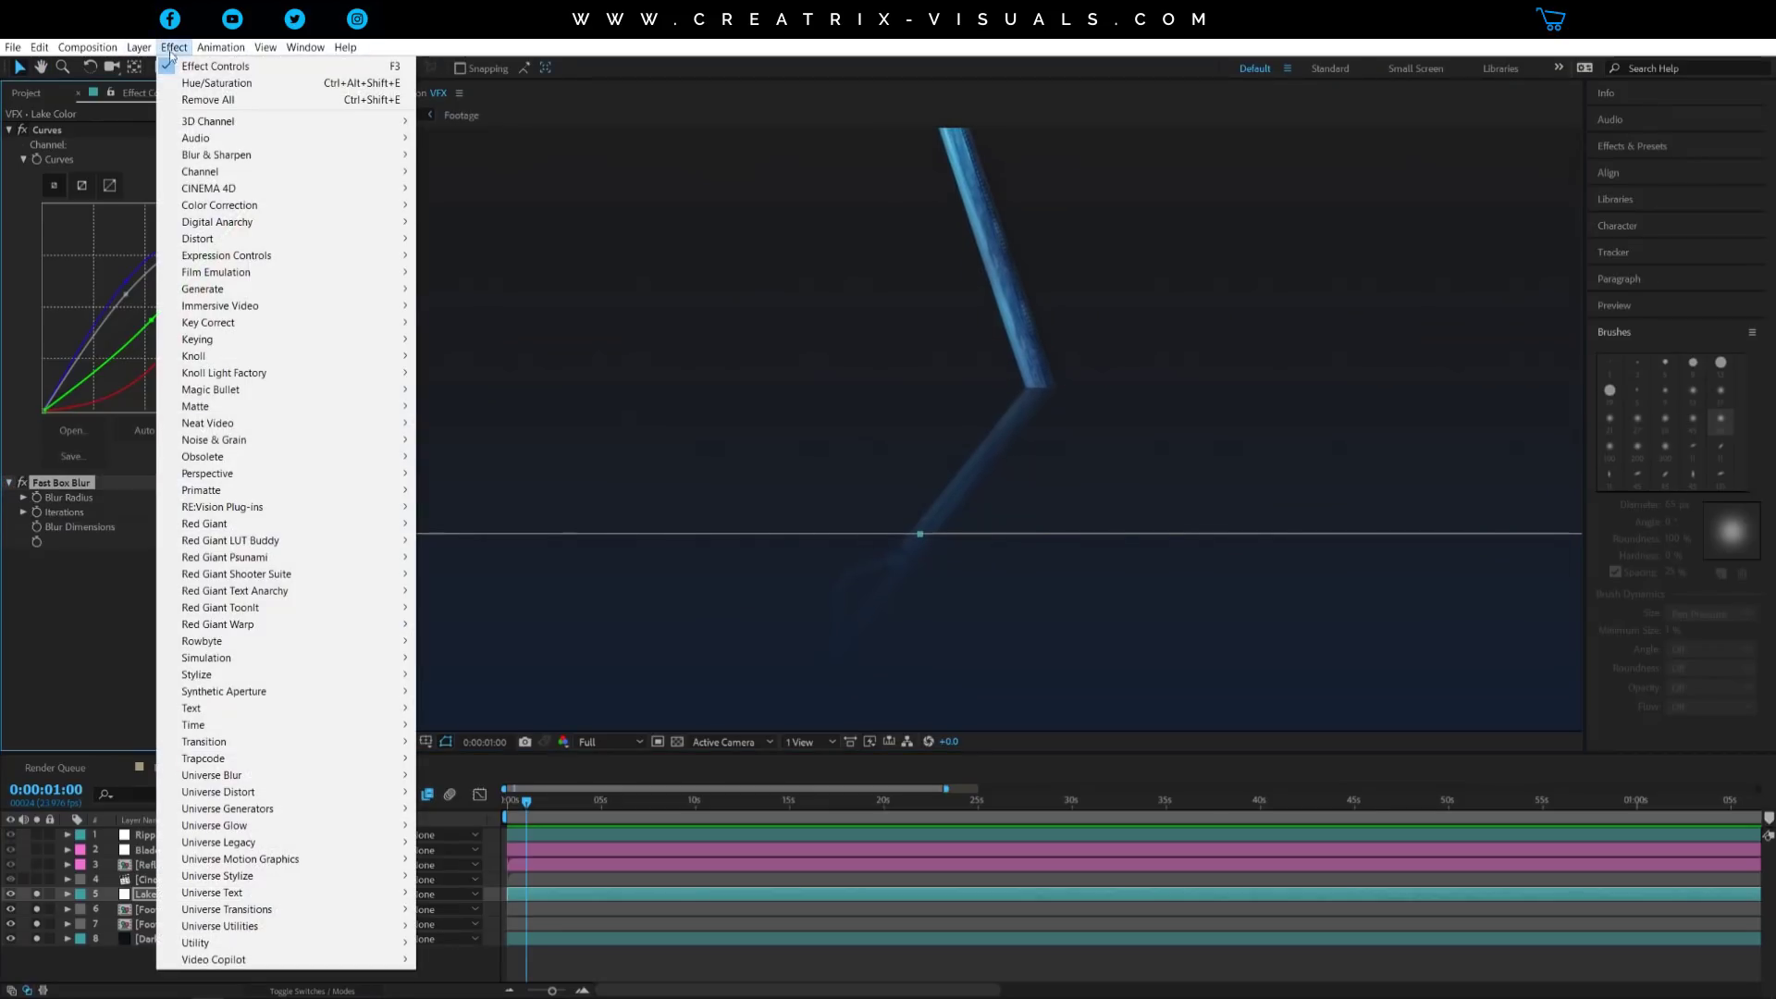
pyautogui.moveTo(232, 157)
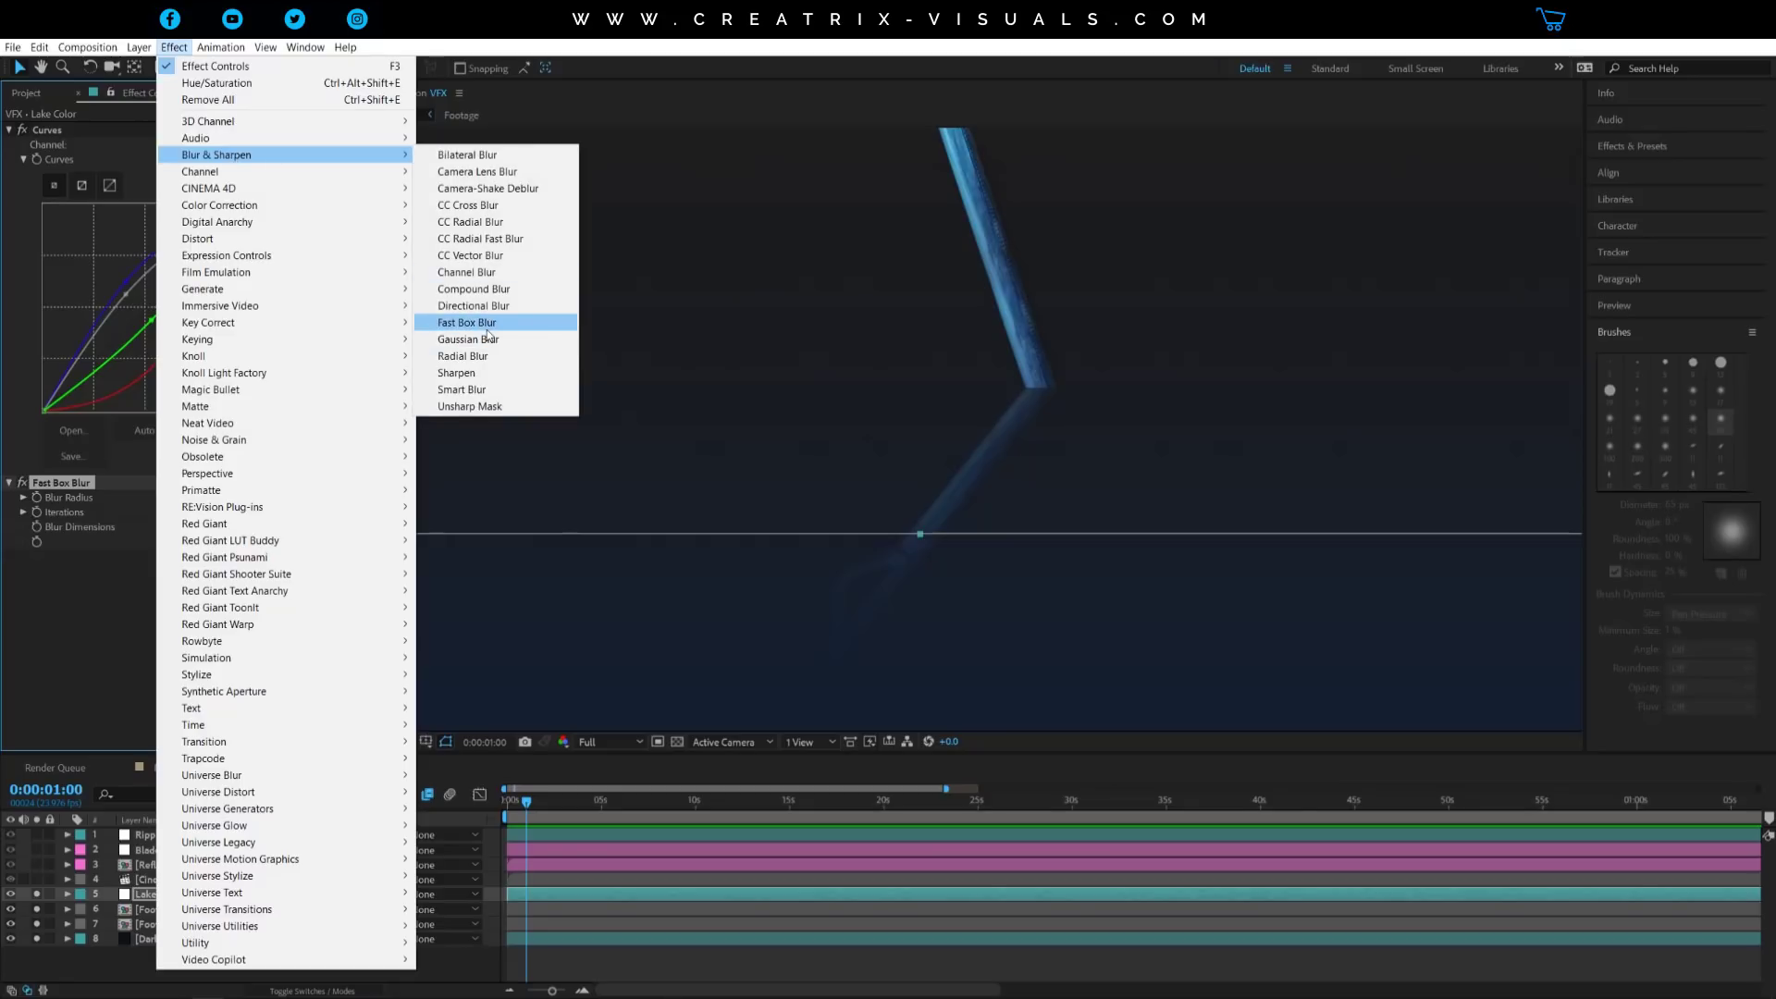
pyautogui.click(57, 492)
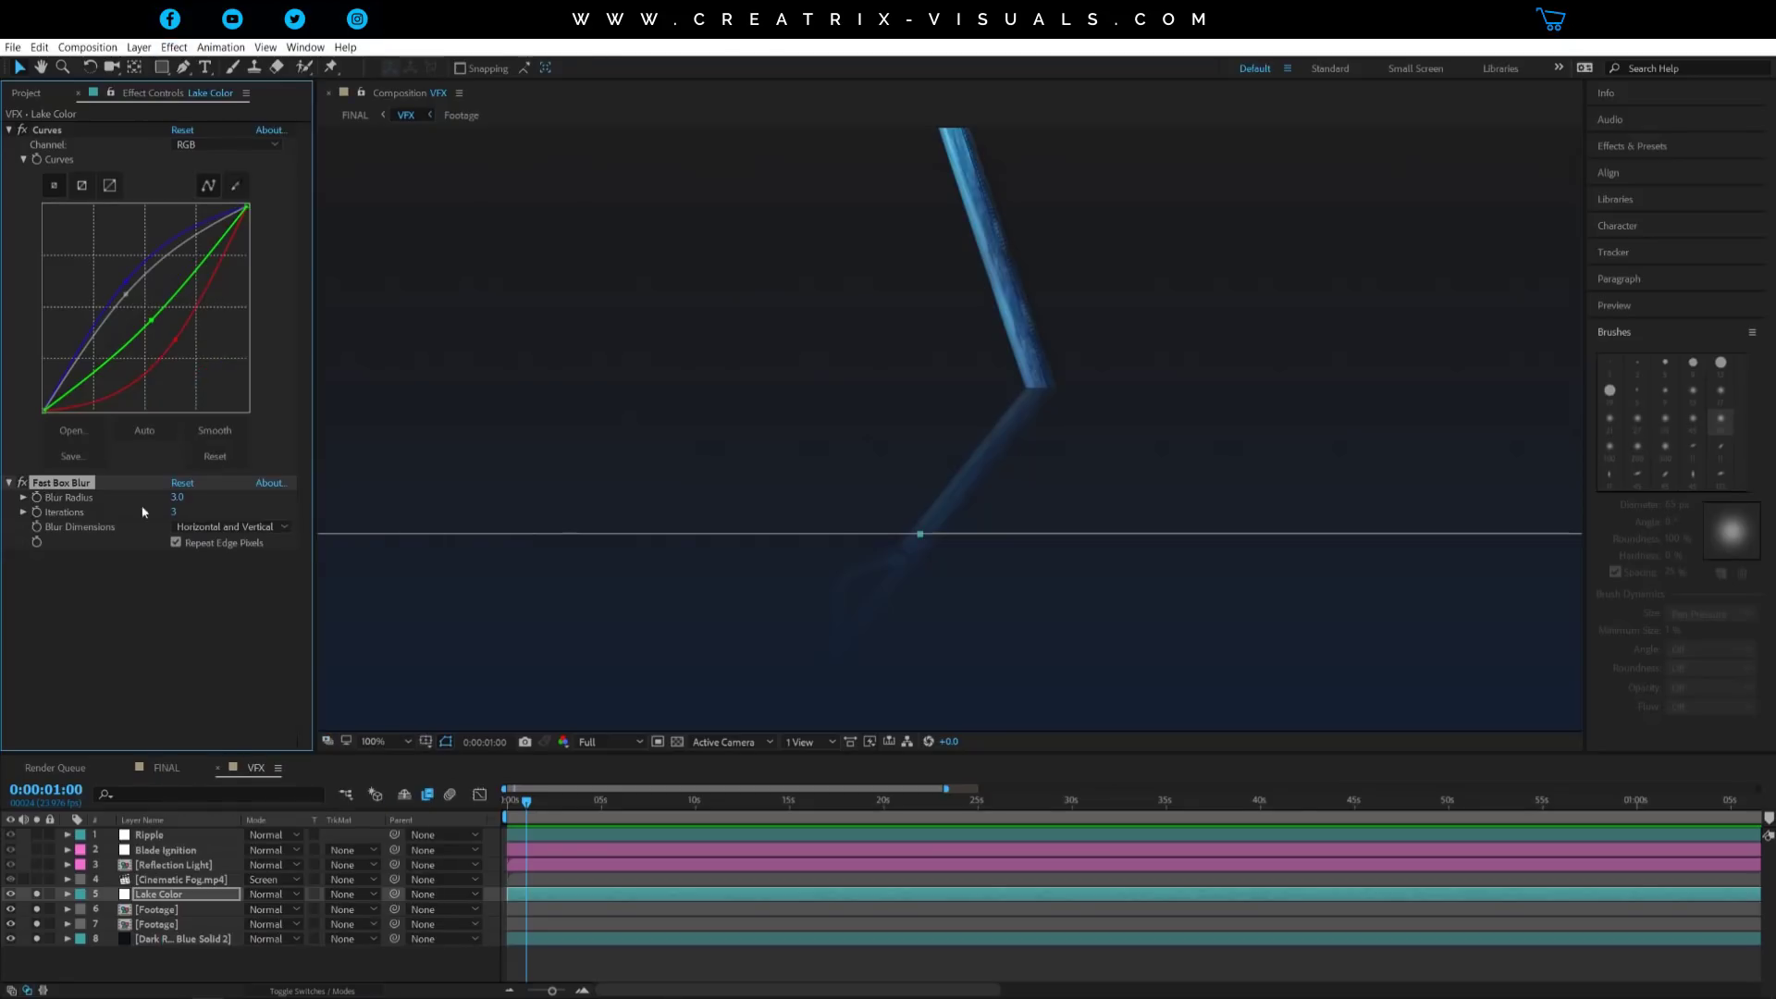
pyautogui.press('.')
pyautogui.click(893, 582)
pyautogui.moveTo(893, 582); pyautogui.dragTo(964, 351)
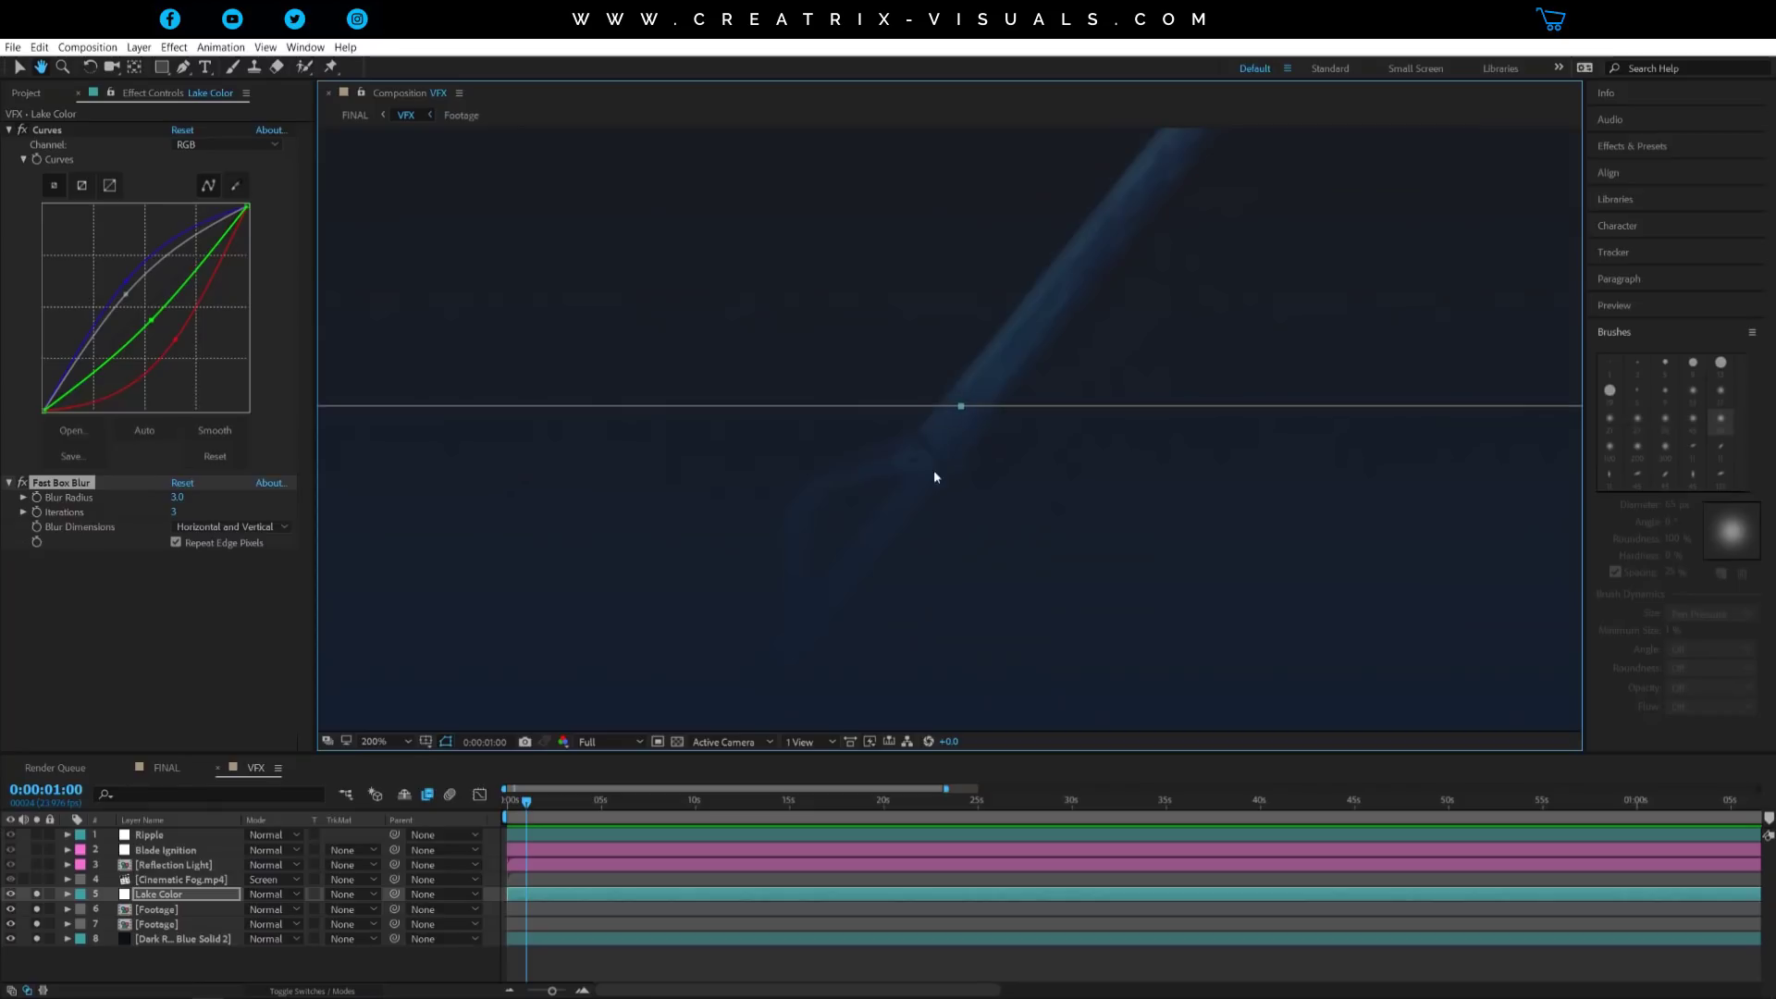
pyautogui.press('v')
# Deselect Lake Color and select the Cinematic Fog.mp4 layer to show its Curves
pyautogui.click(178, 970)
pyautogui.scroll(-5, 797, 416)
pyautogui.press('h')
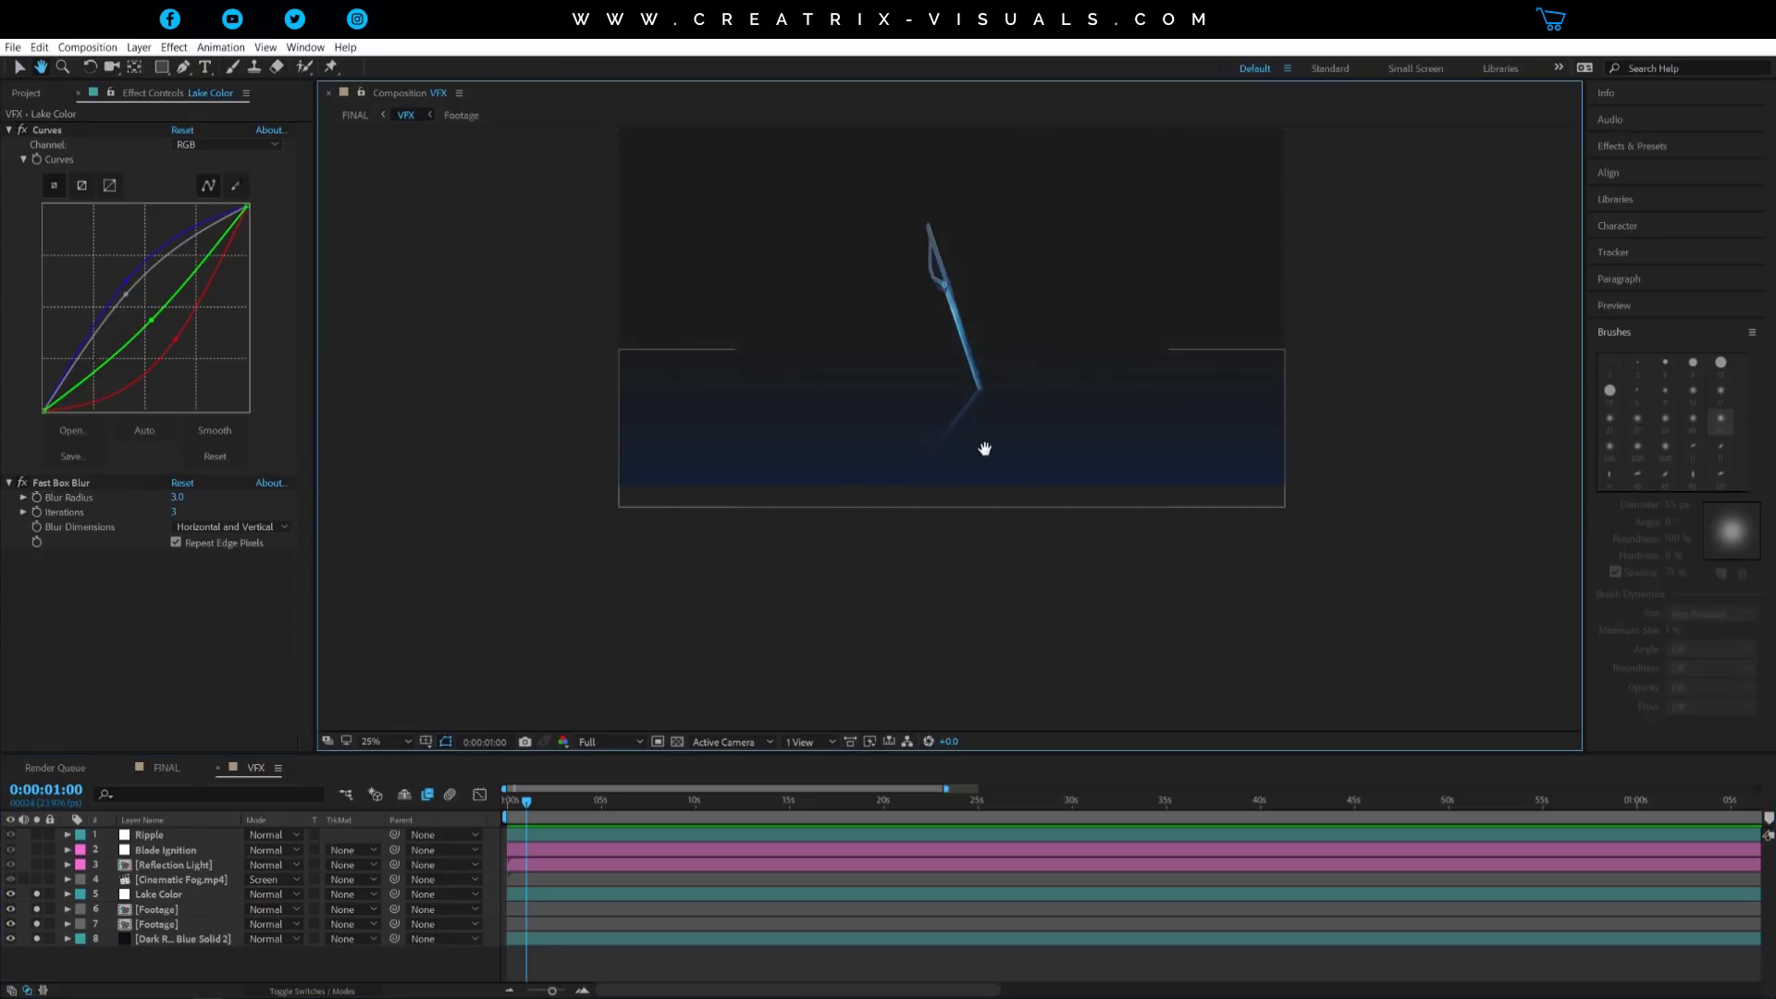
pyautogui.scroll(2, 984, 453)
pyautogui.press('v')
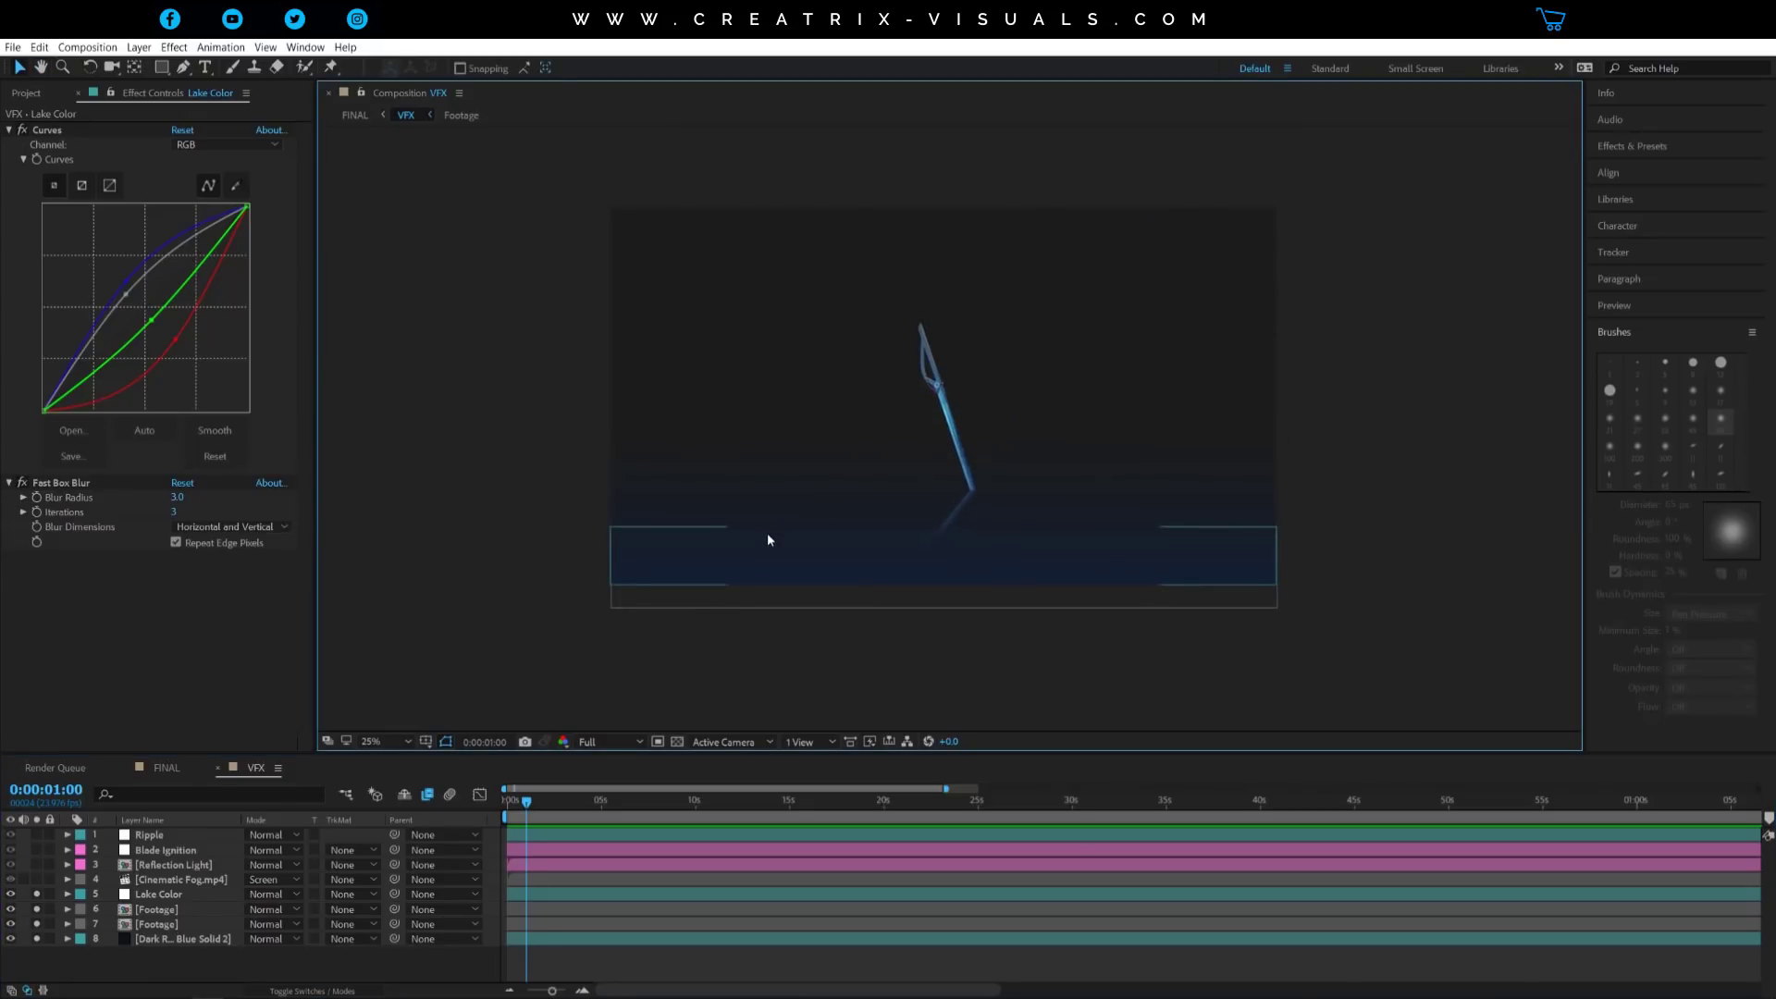
pyautogui.click(166, 880)
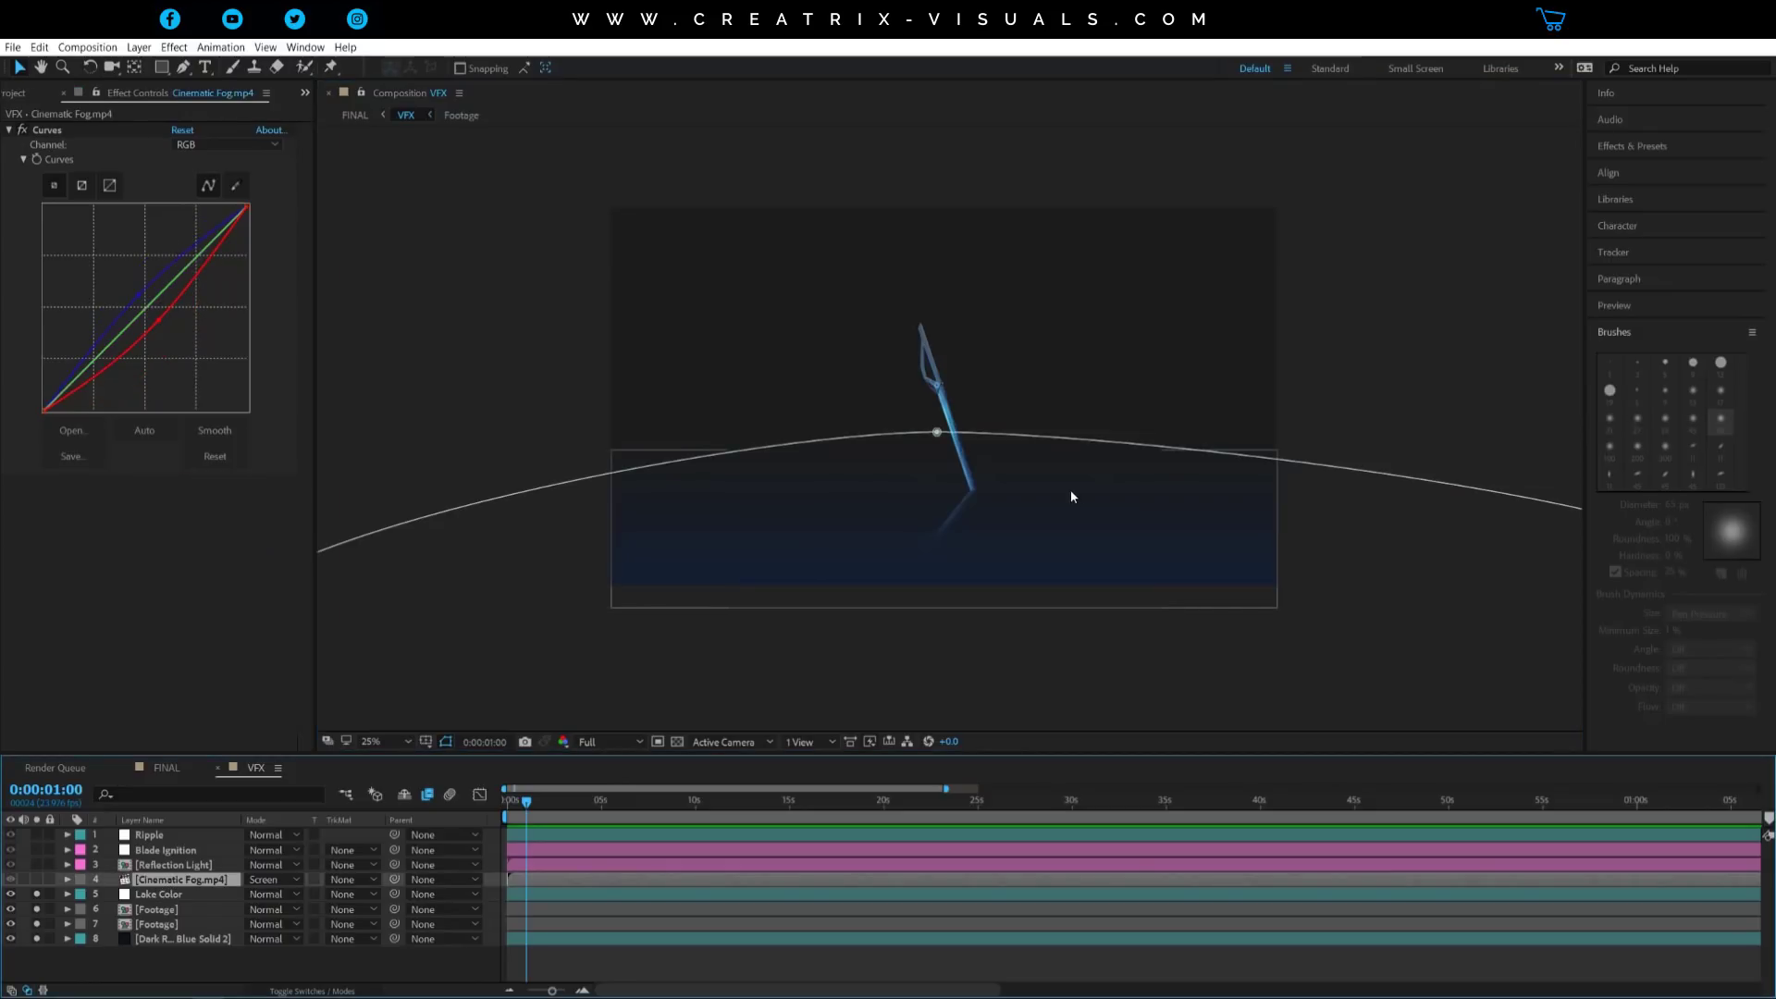
pyautogui.click(152, 966)
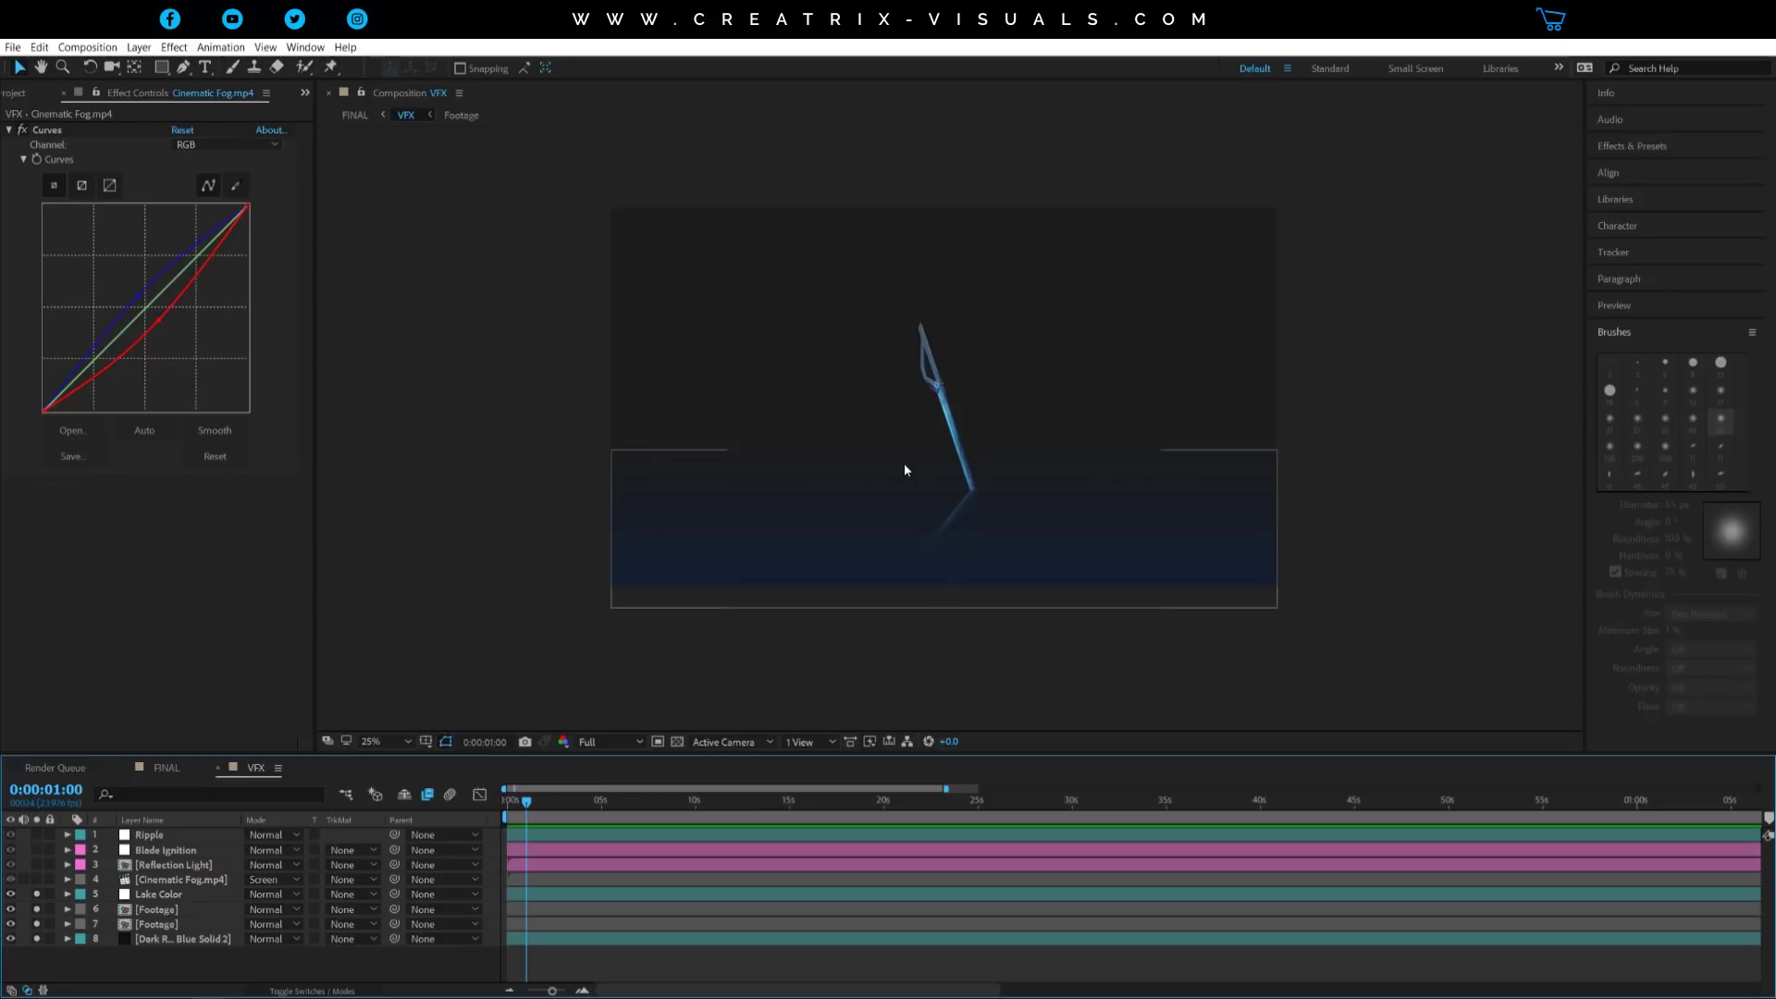
pyautogui.click(155, 836)
# Solo Cinematic Fog.mp4, hide mask and shape paths, and set the viewer zoom to 25%
pyautogui.click(168, 876)
pyautogui.click(39, 878)
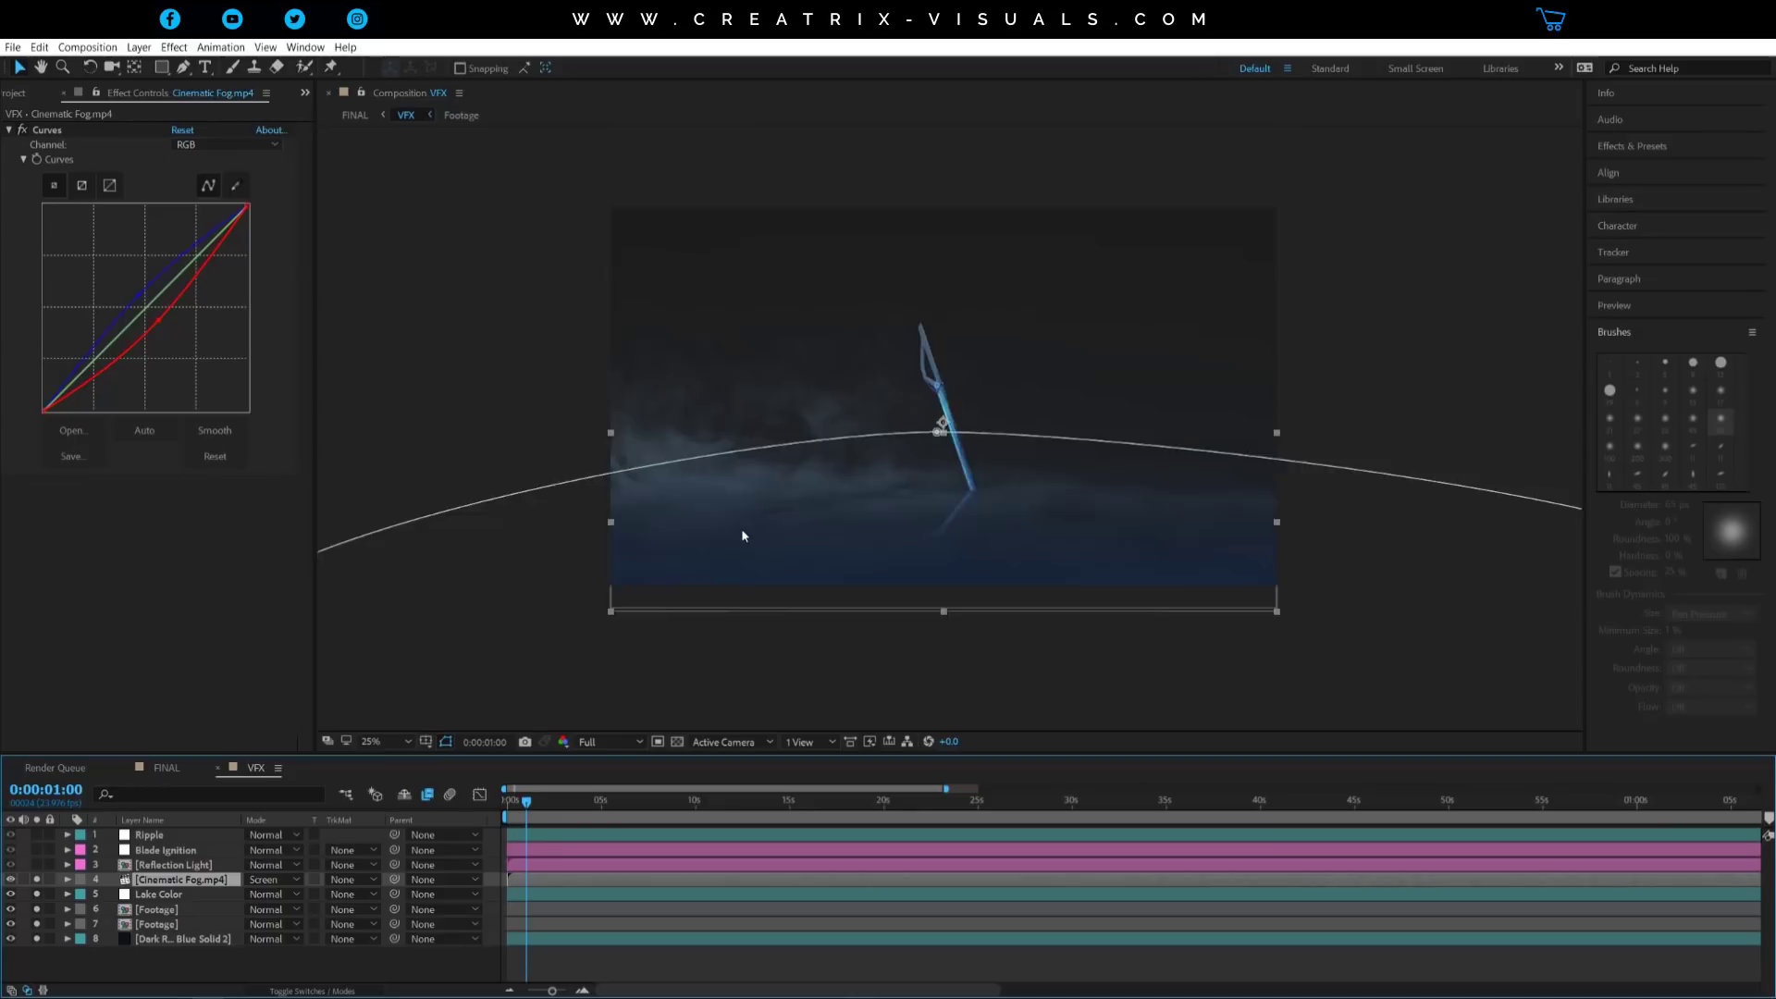
pyautogui.press(',')
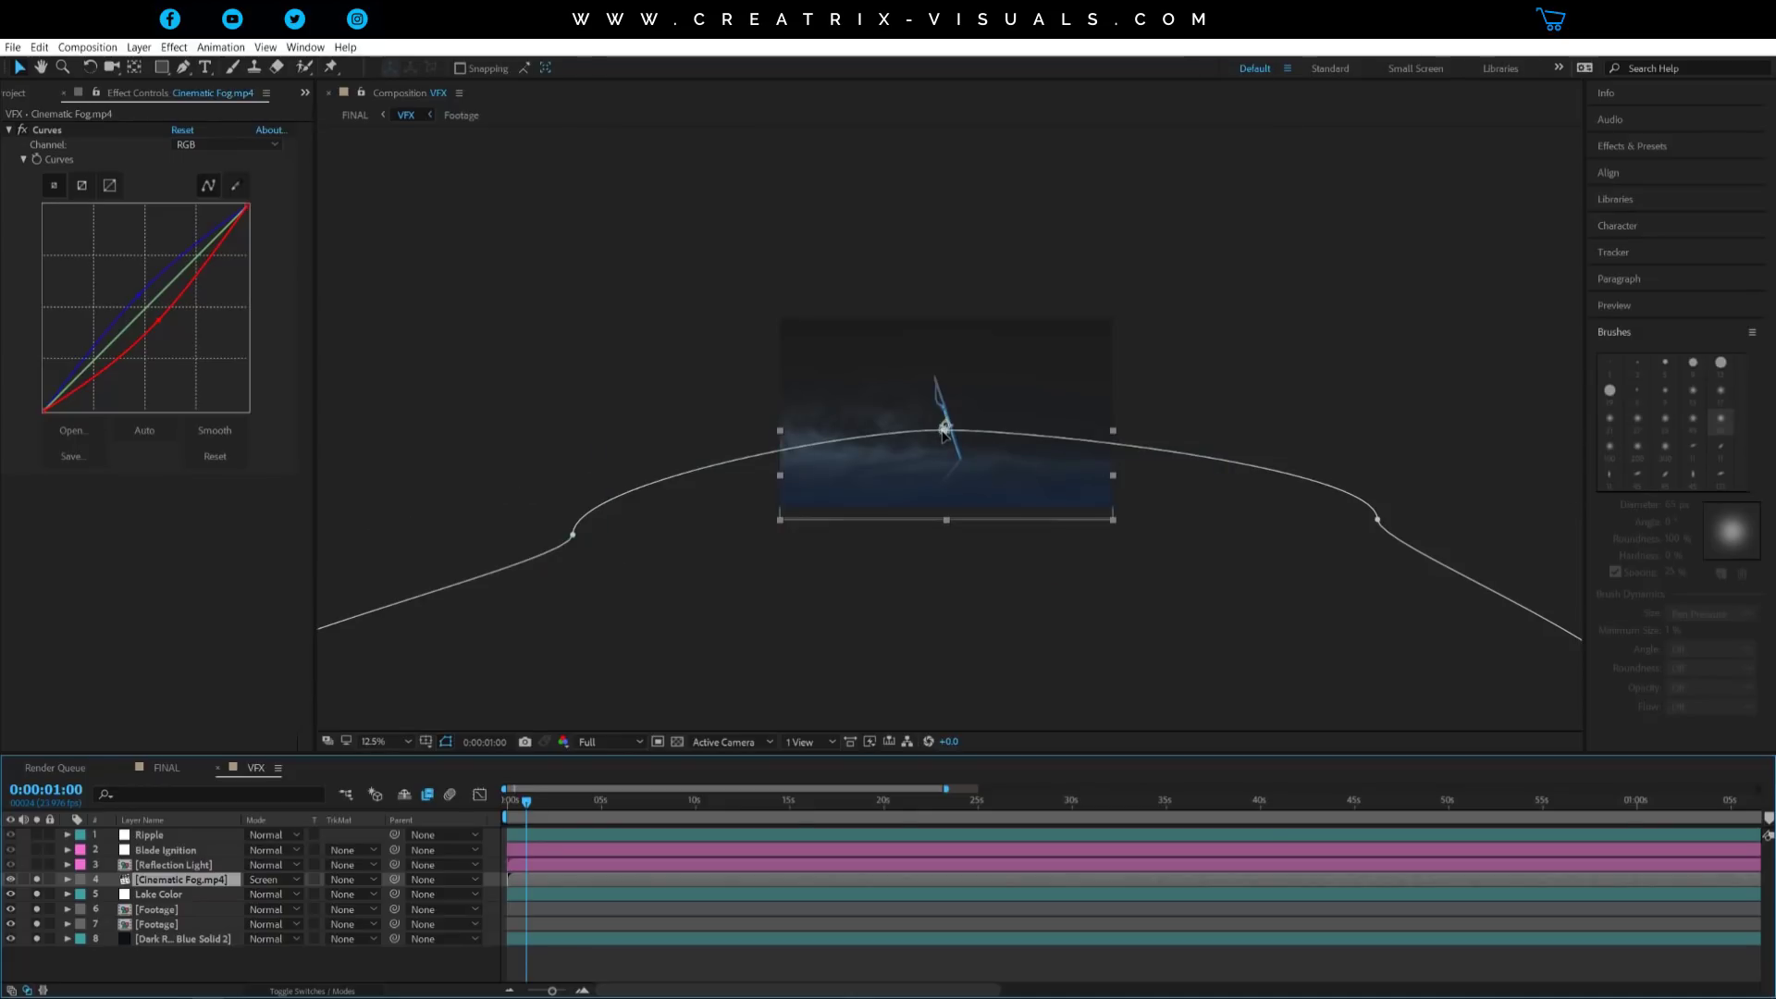
pyautogui.scroll(1, 943, 432)
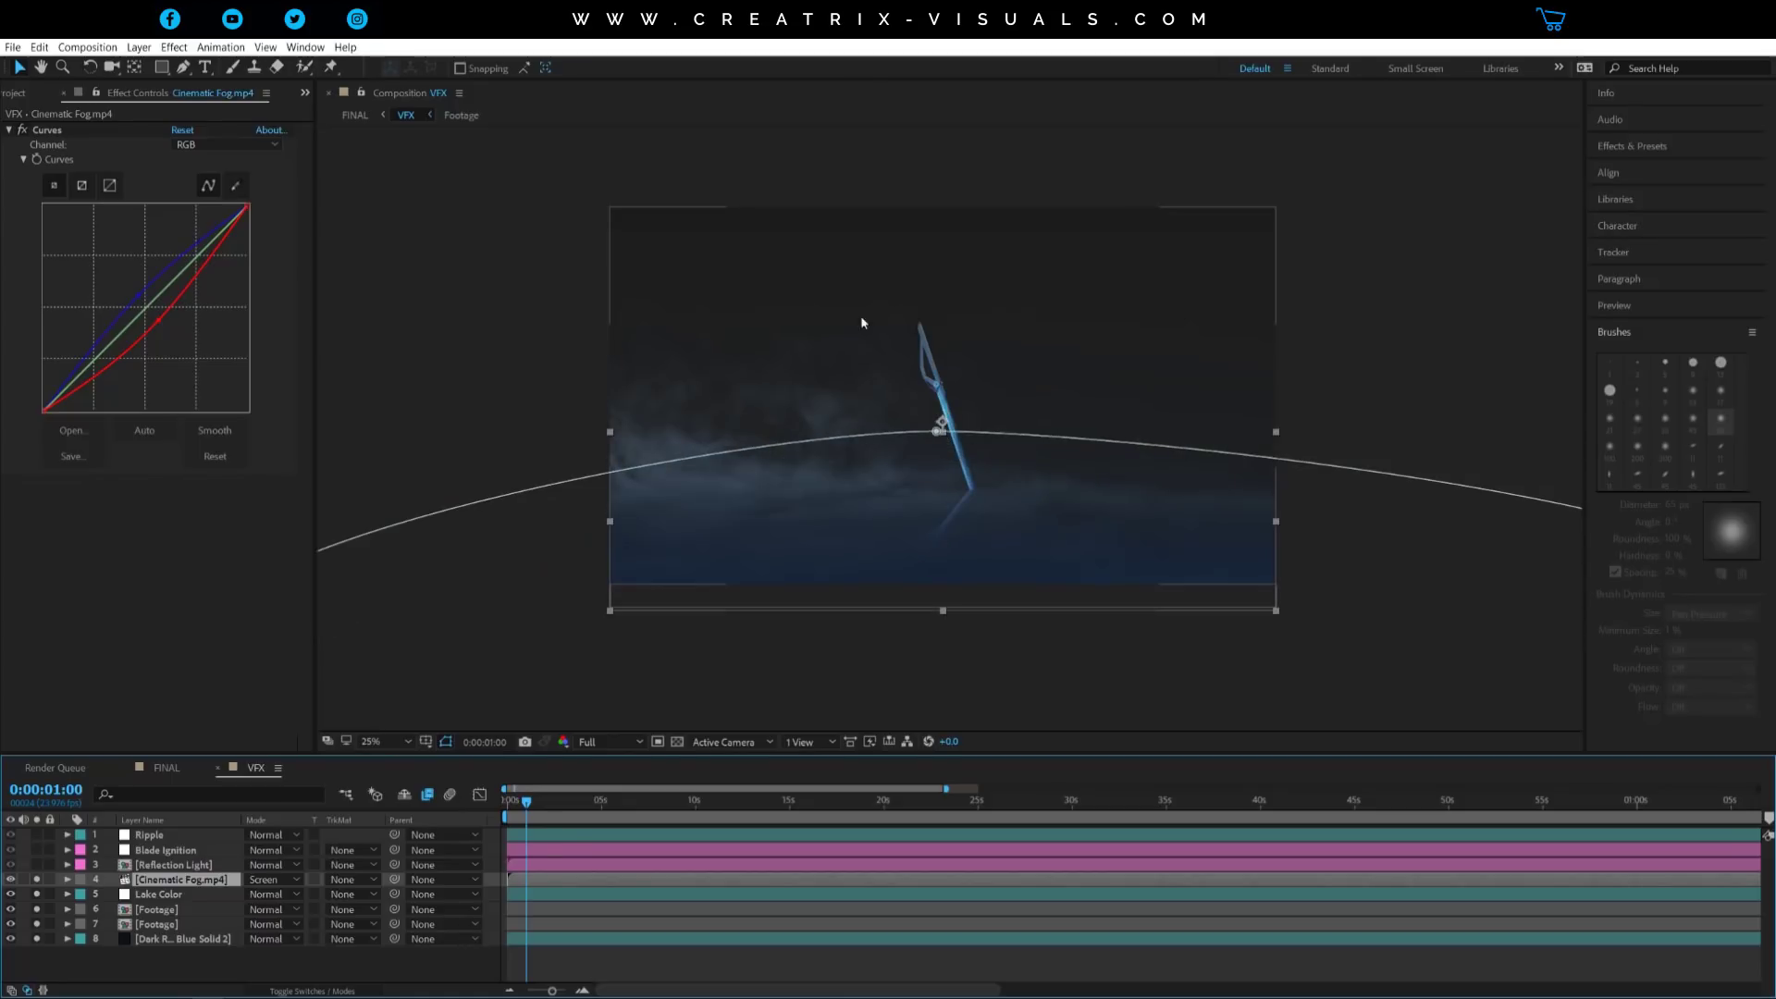
pyautogui.click(447, 741)
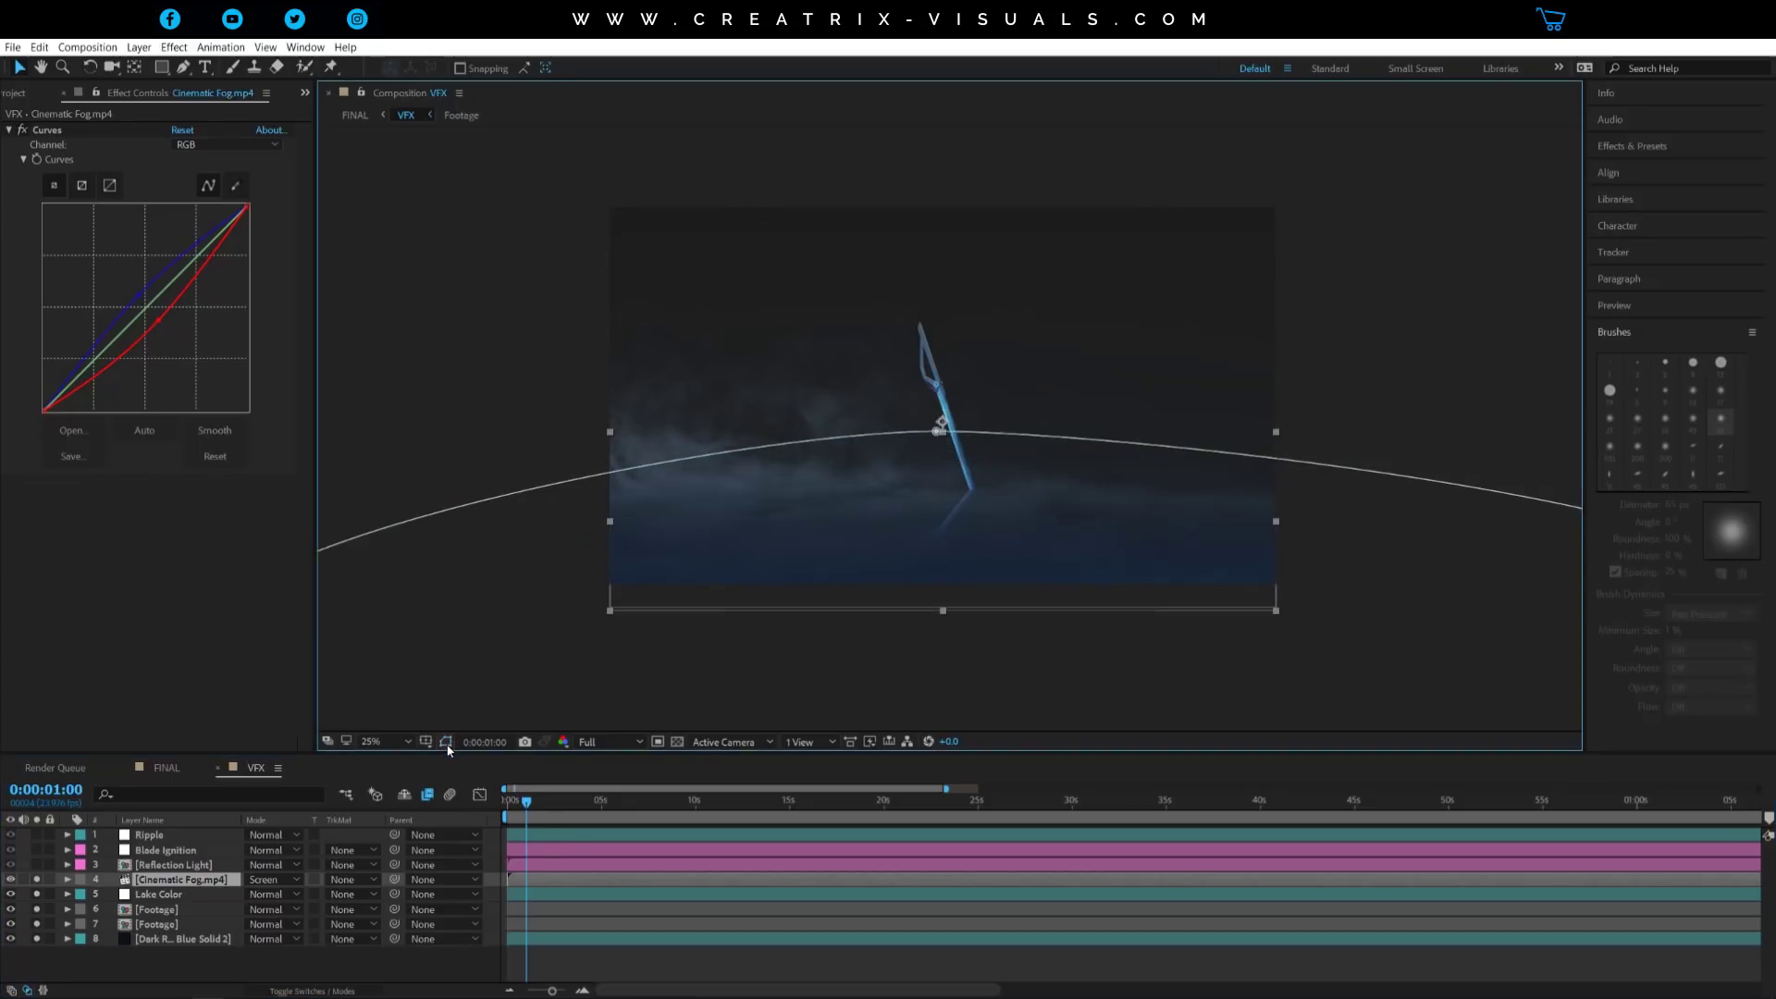
pyautogui.press('.')
pyautogui.press(',')
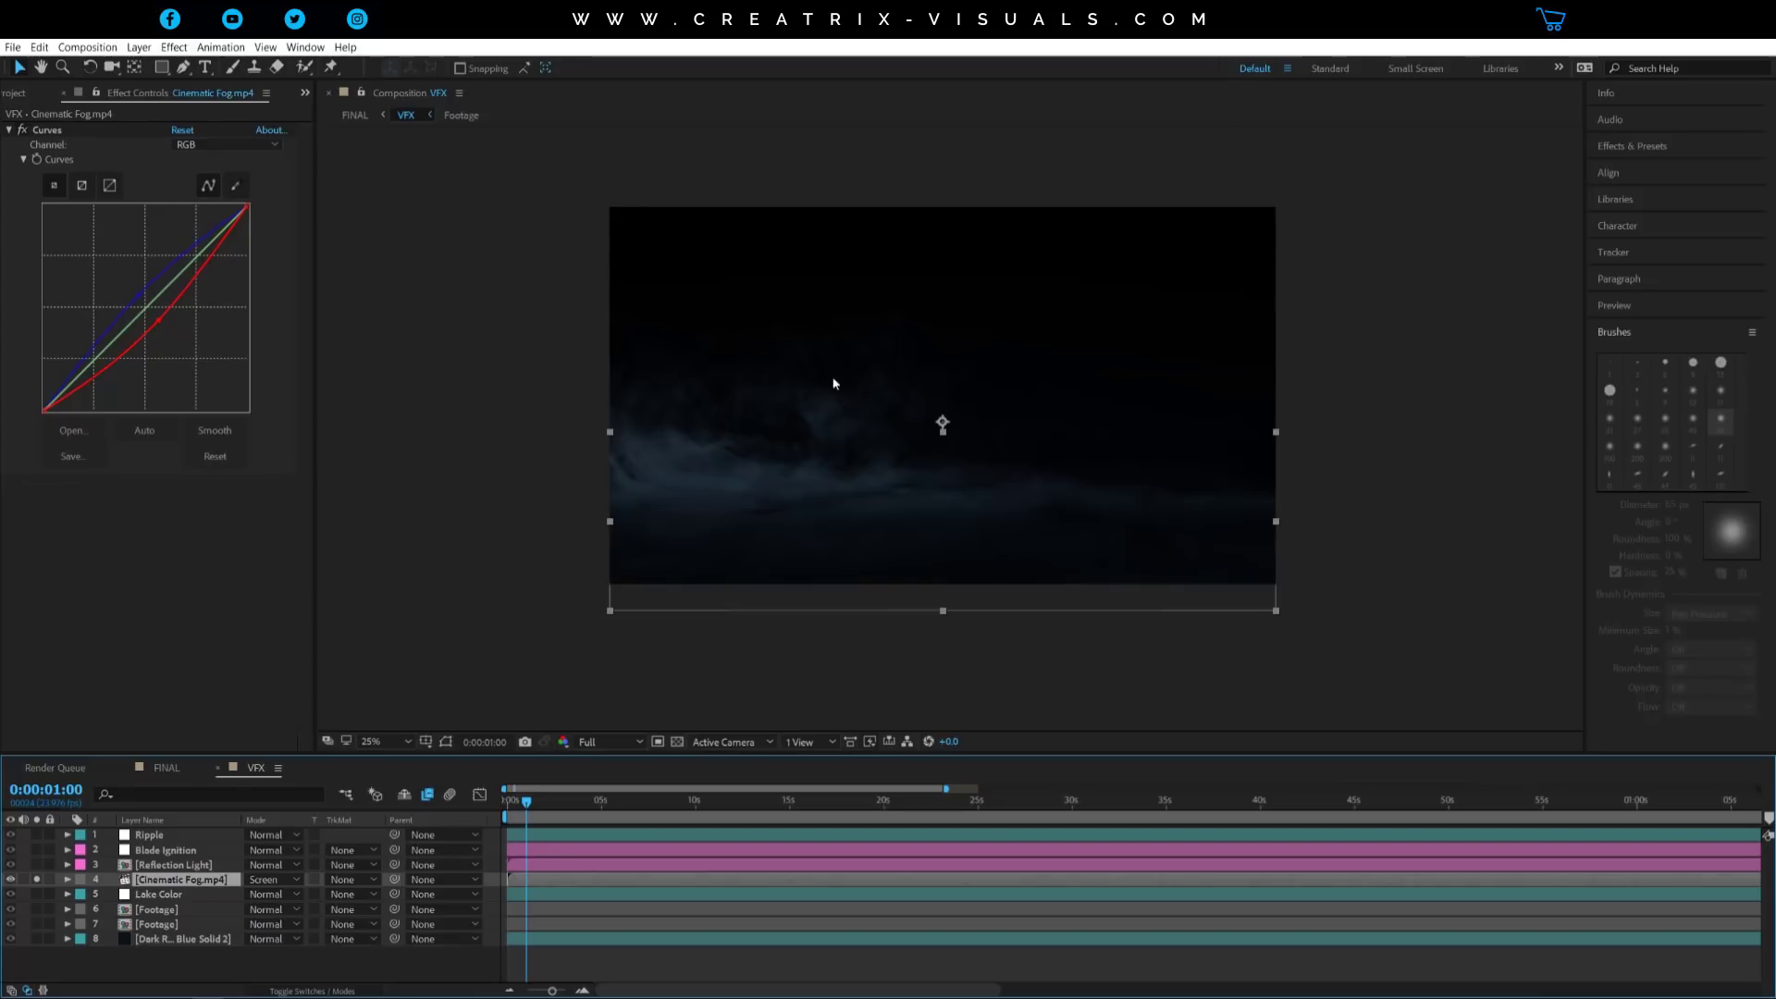
# Solo layers 5–8 (Lake Color, both Footage layers, Dark Blue Solid) and inspect the blade
pyautogui.moveTo(37, 893); pyautogui.dragTo(37, 939)
pyautogui.click(143, 950)
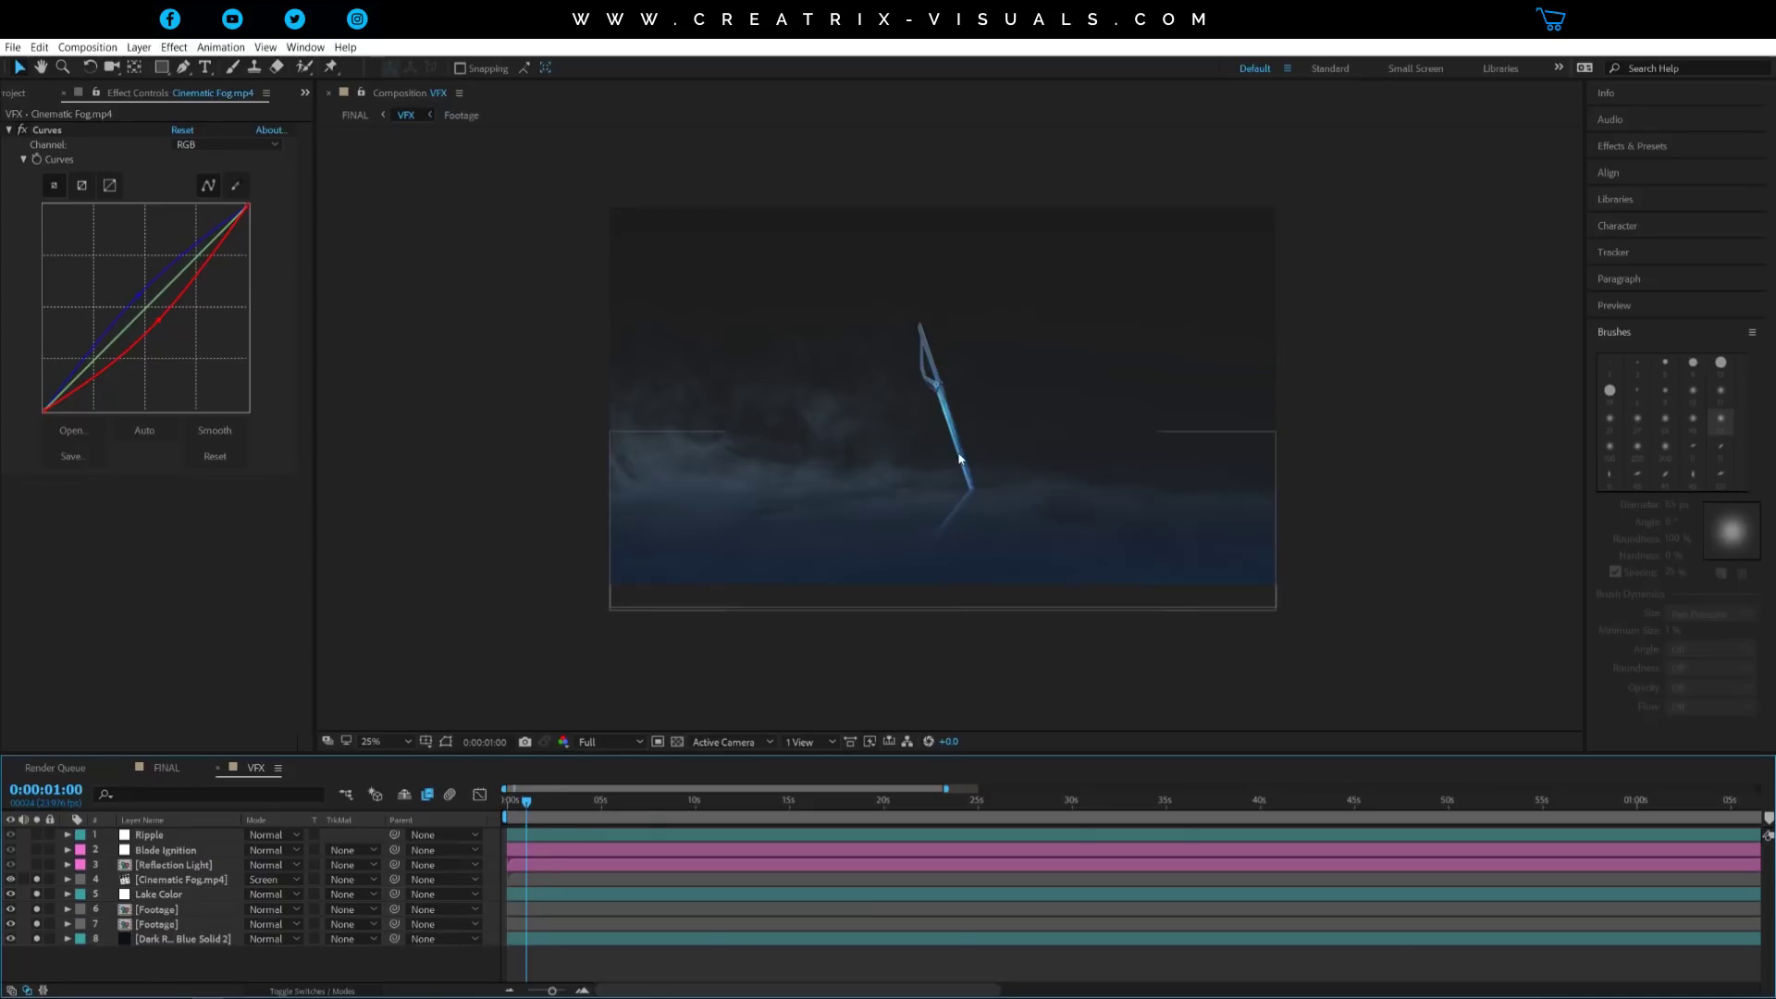
pyautogui.scroll(2, 958, 462)
pyautogui.scroll(2, 996, 567)
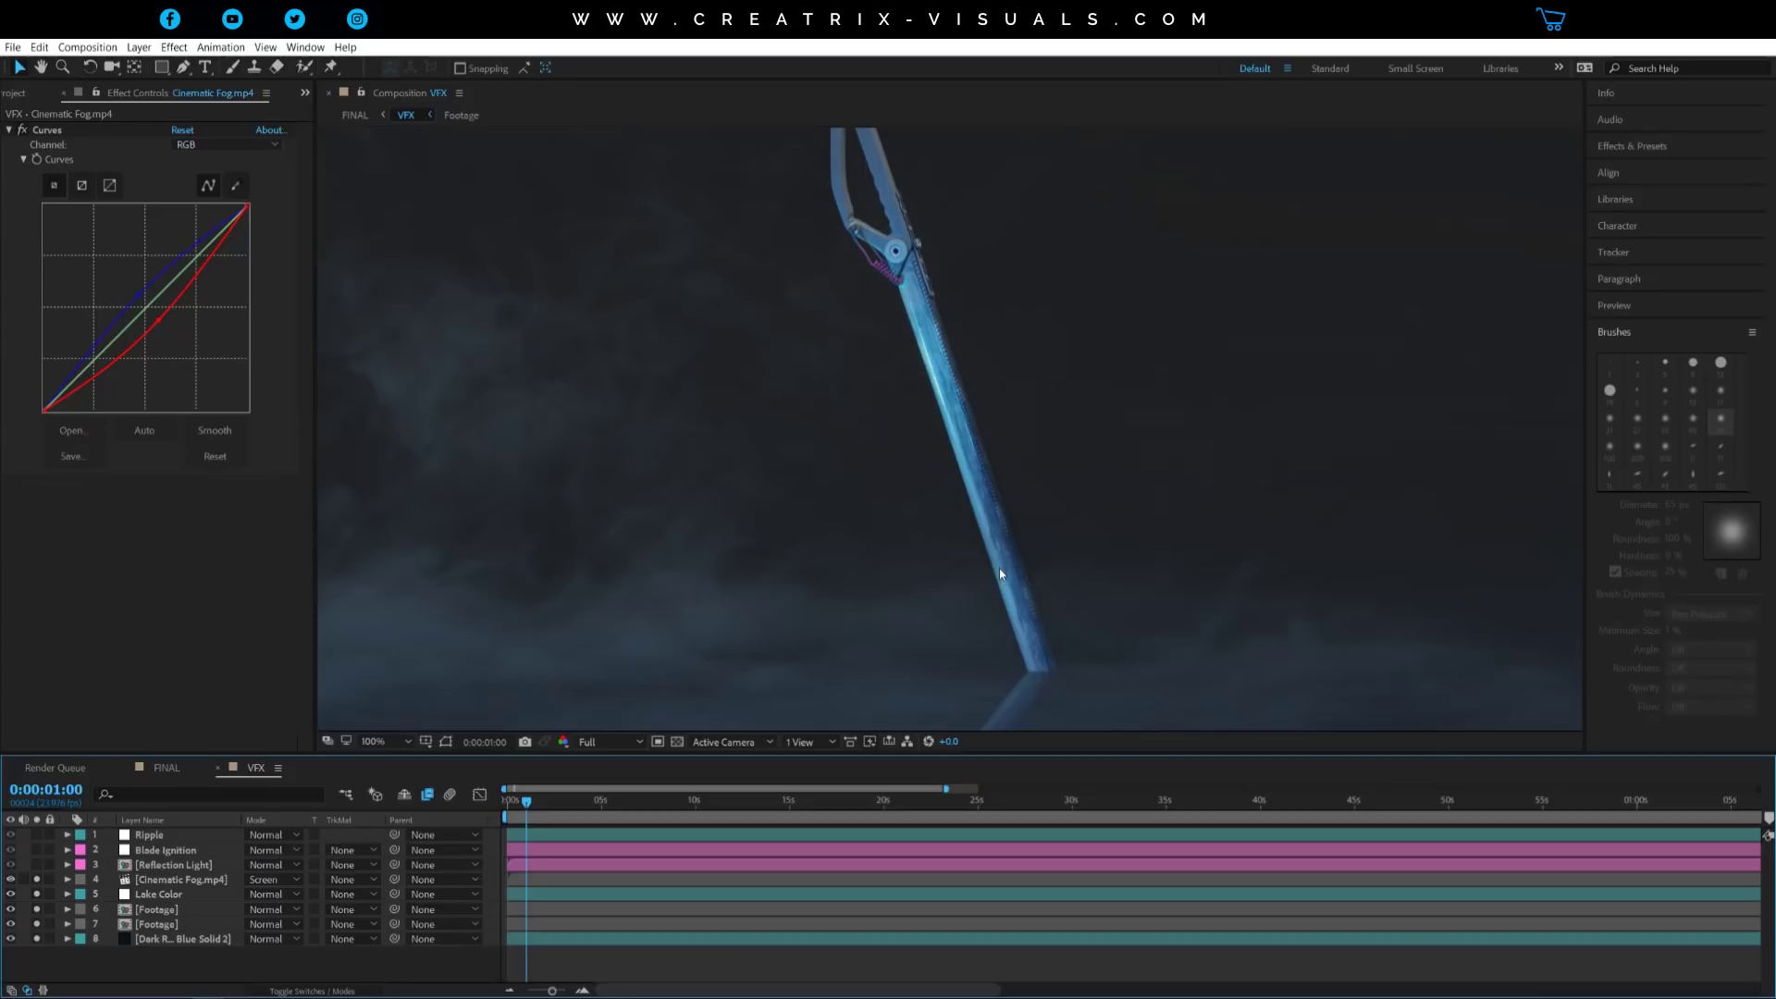
pyautogui.moveTo(1018, 622); pyautogui.dragTo(1020, 425)
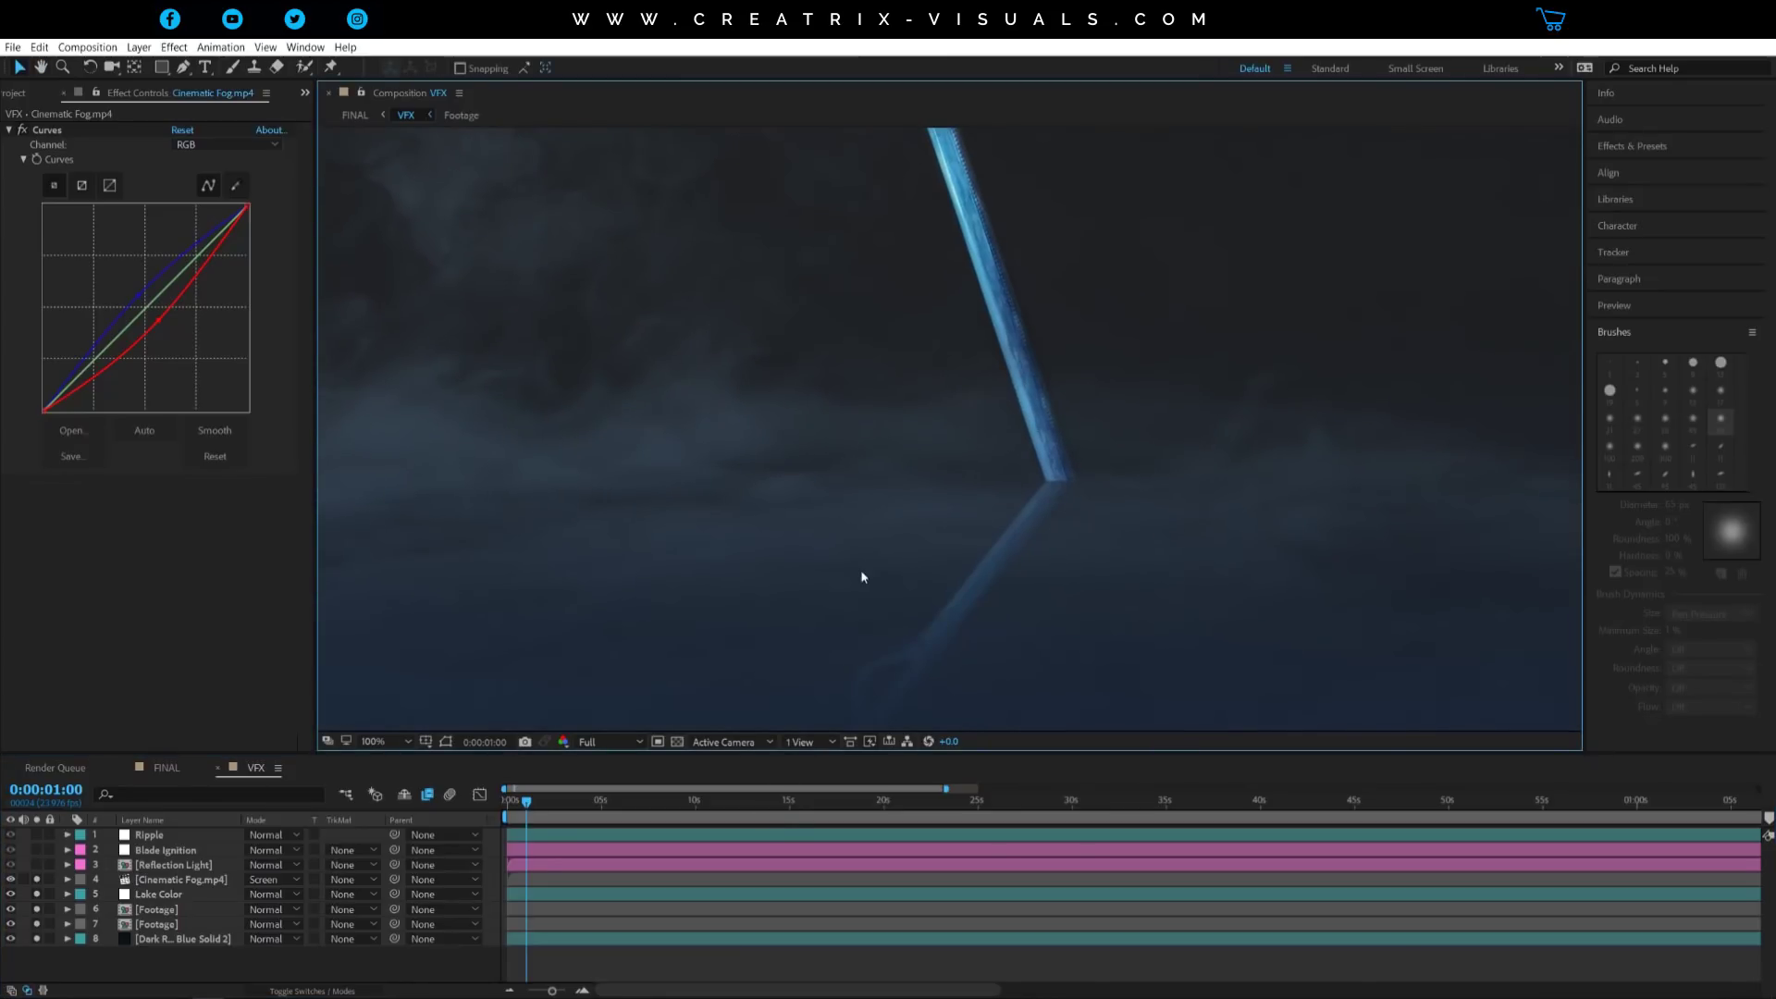
pyautogui.scroll(-6, 860, 579)
pyautogui.moveTo(937, 452); pyautogui.dragTo(928, 505)
pyautogui.scroll(1, 929, 505)
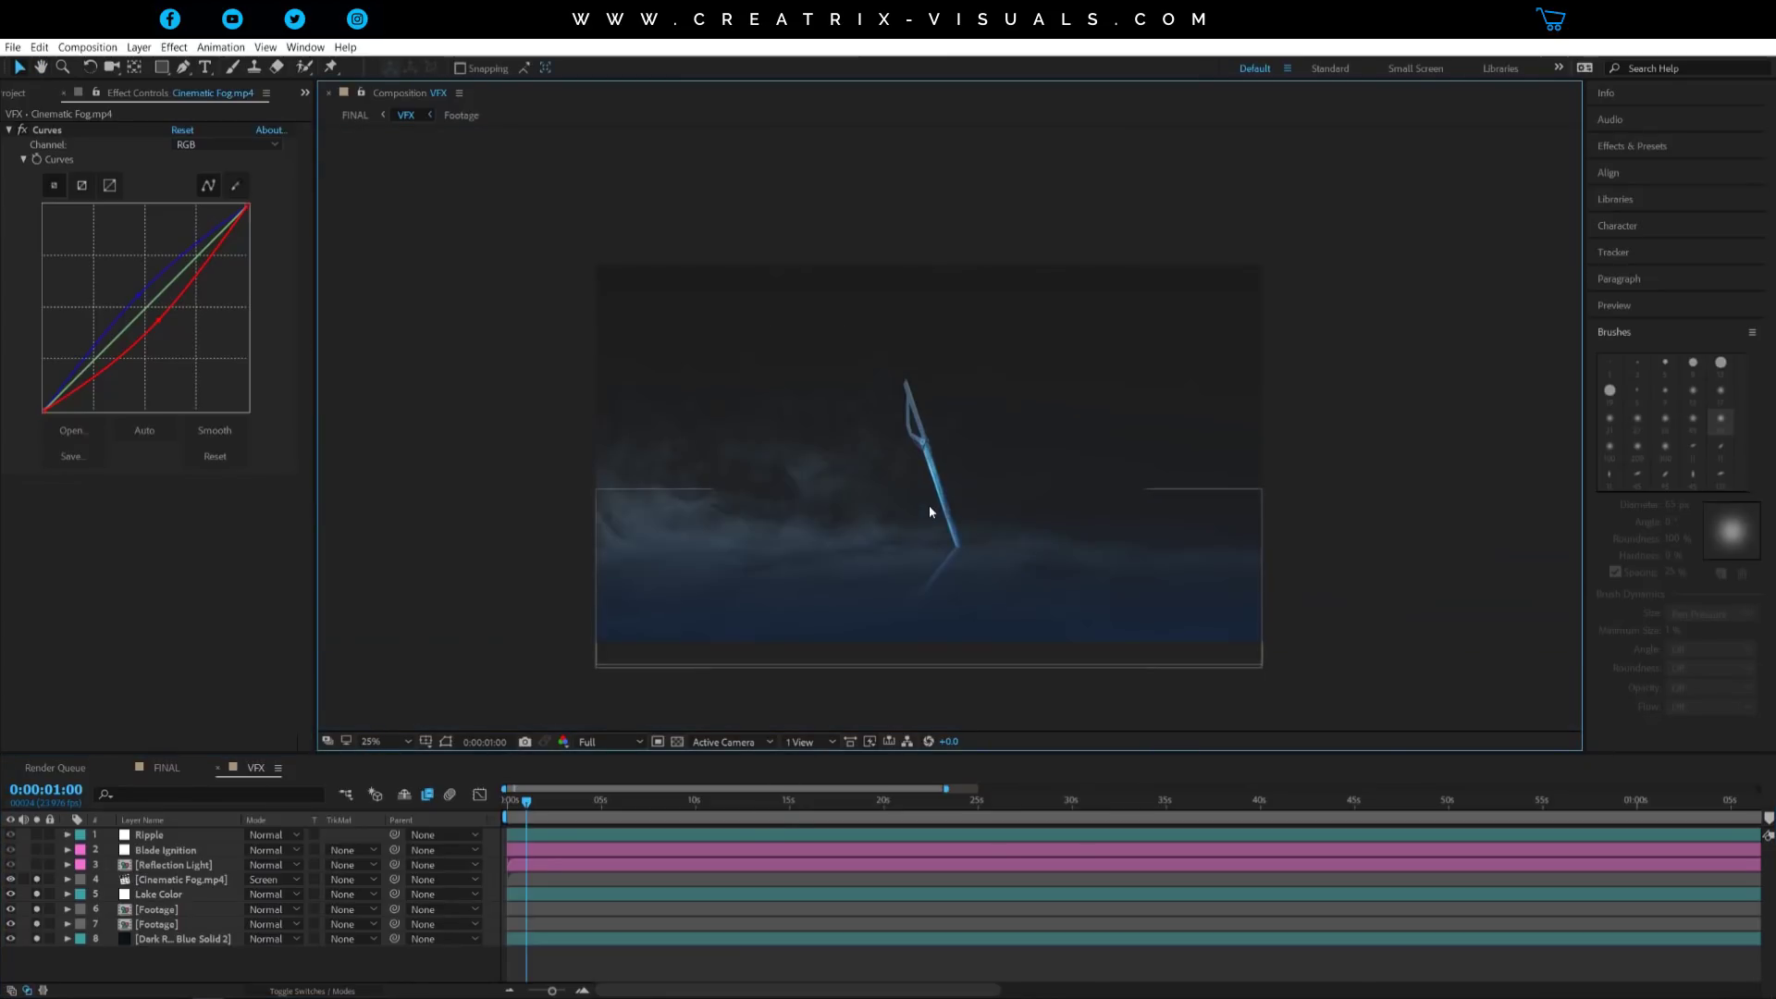
pyautogui.press('v')
# Solo Reflection Light and Blade Ignition, then frame the glowing blade strip at 200%
pyautogui.click(173, 864)
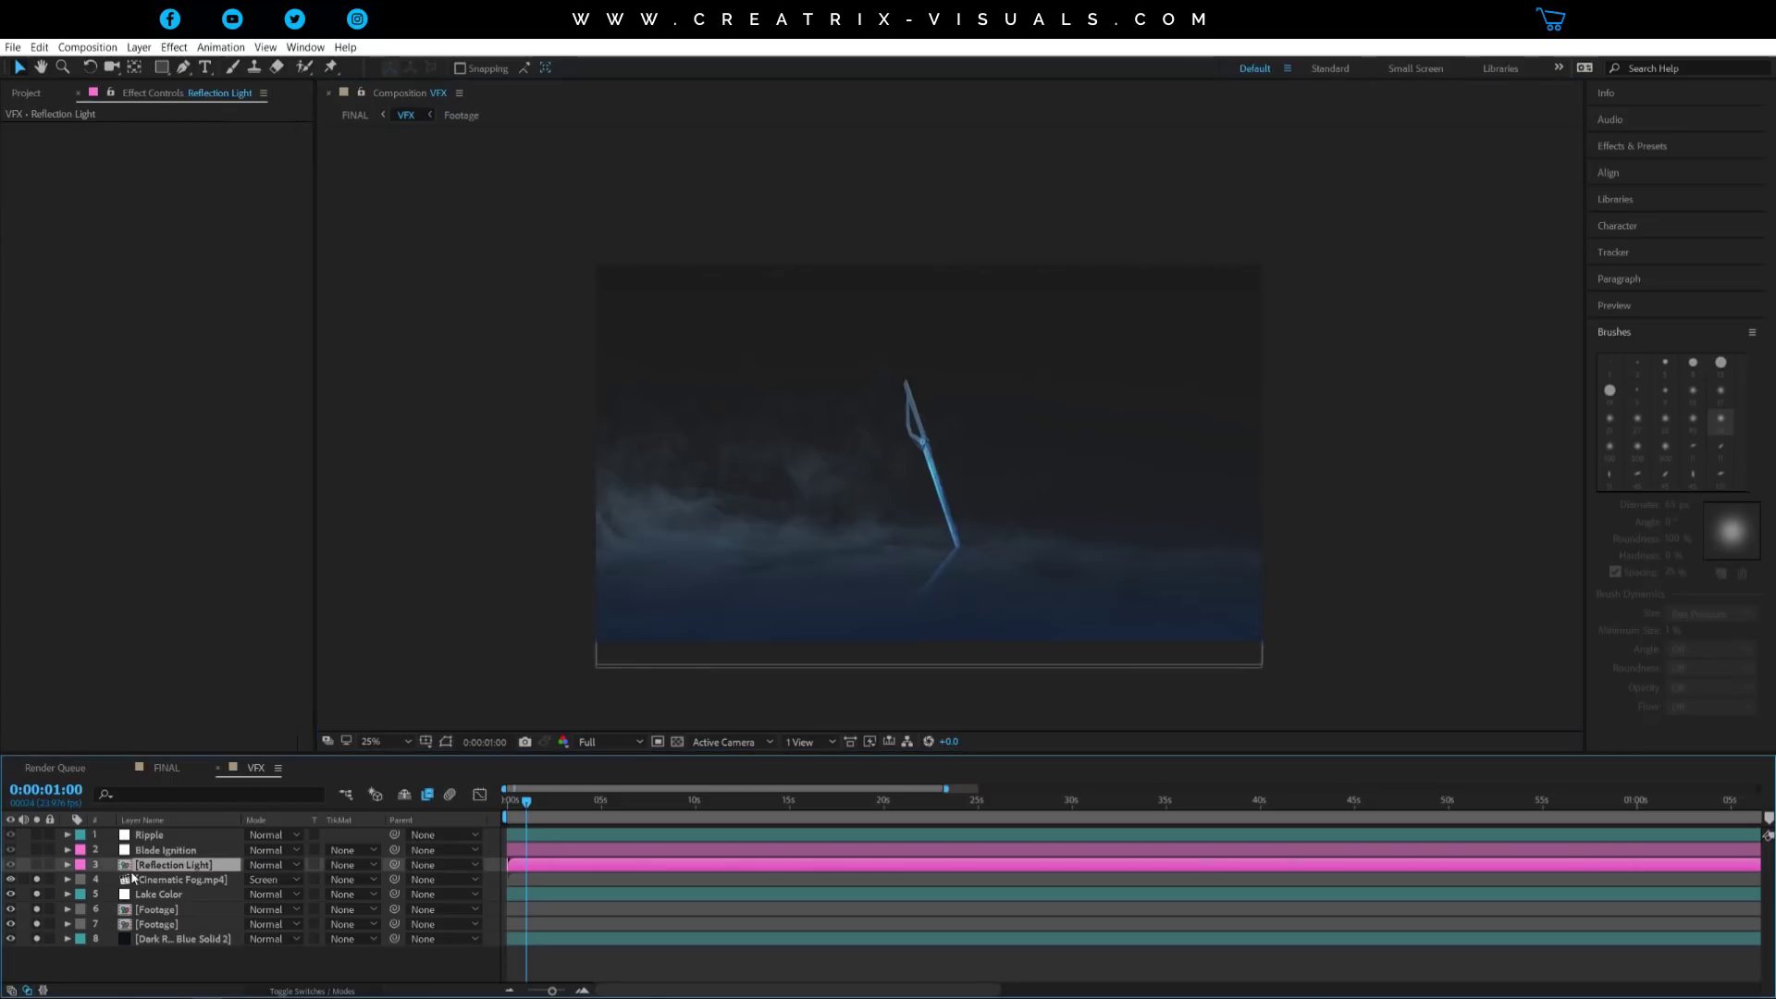
pyautogui.click(37, 865)
pyautogui.click(37, 850)
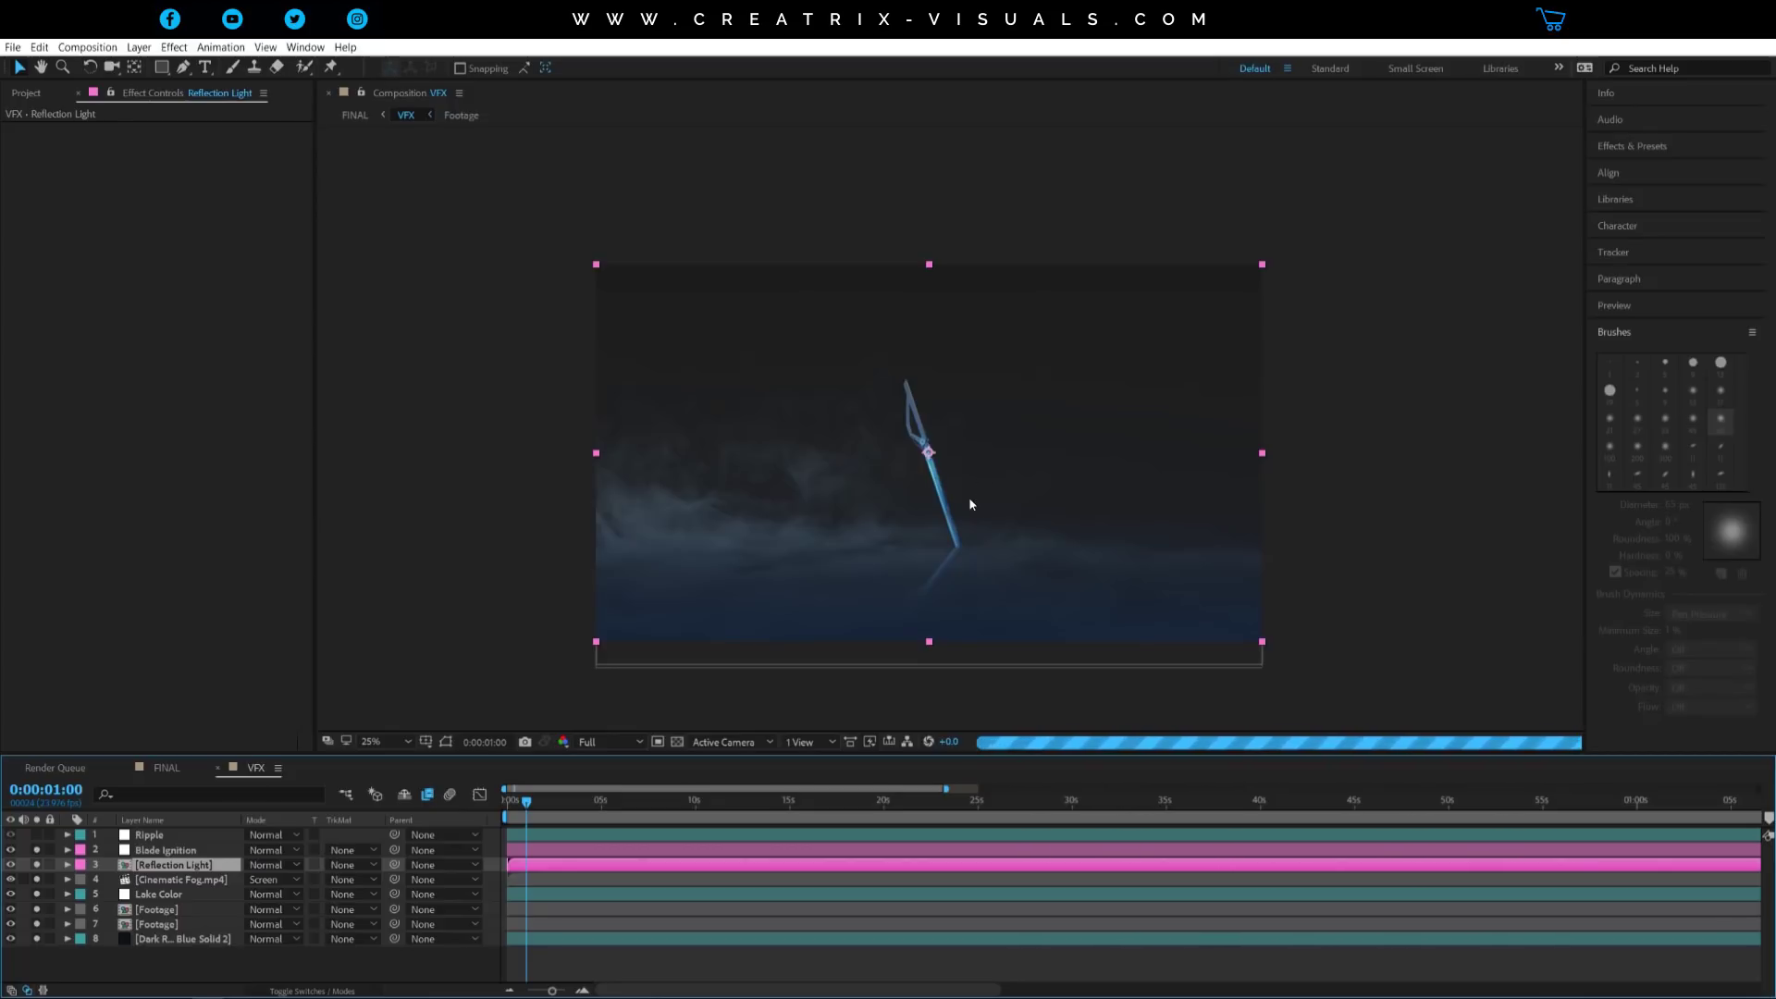
pyautogui.press('.')
pyautogui.press('.')
pyautogui.press('.')
pyautogui.press('.')
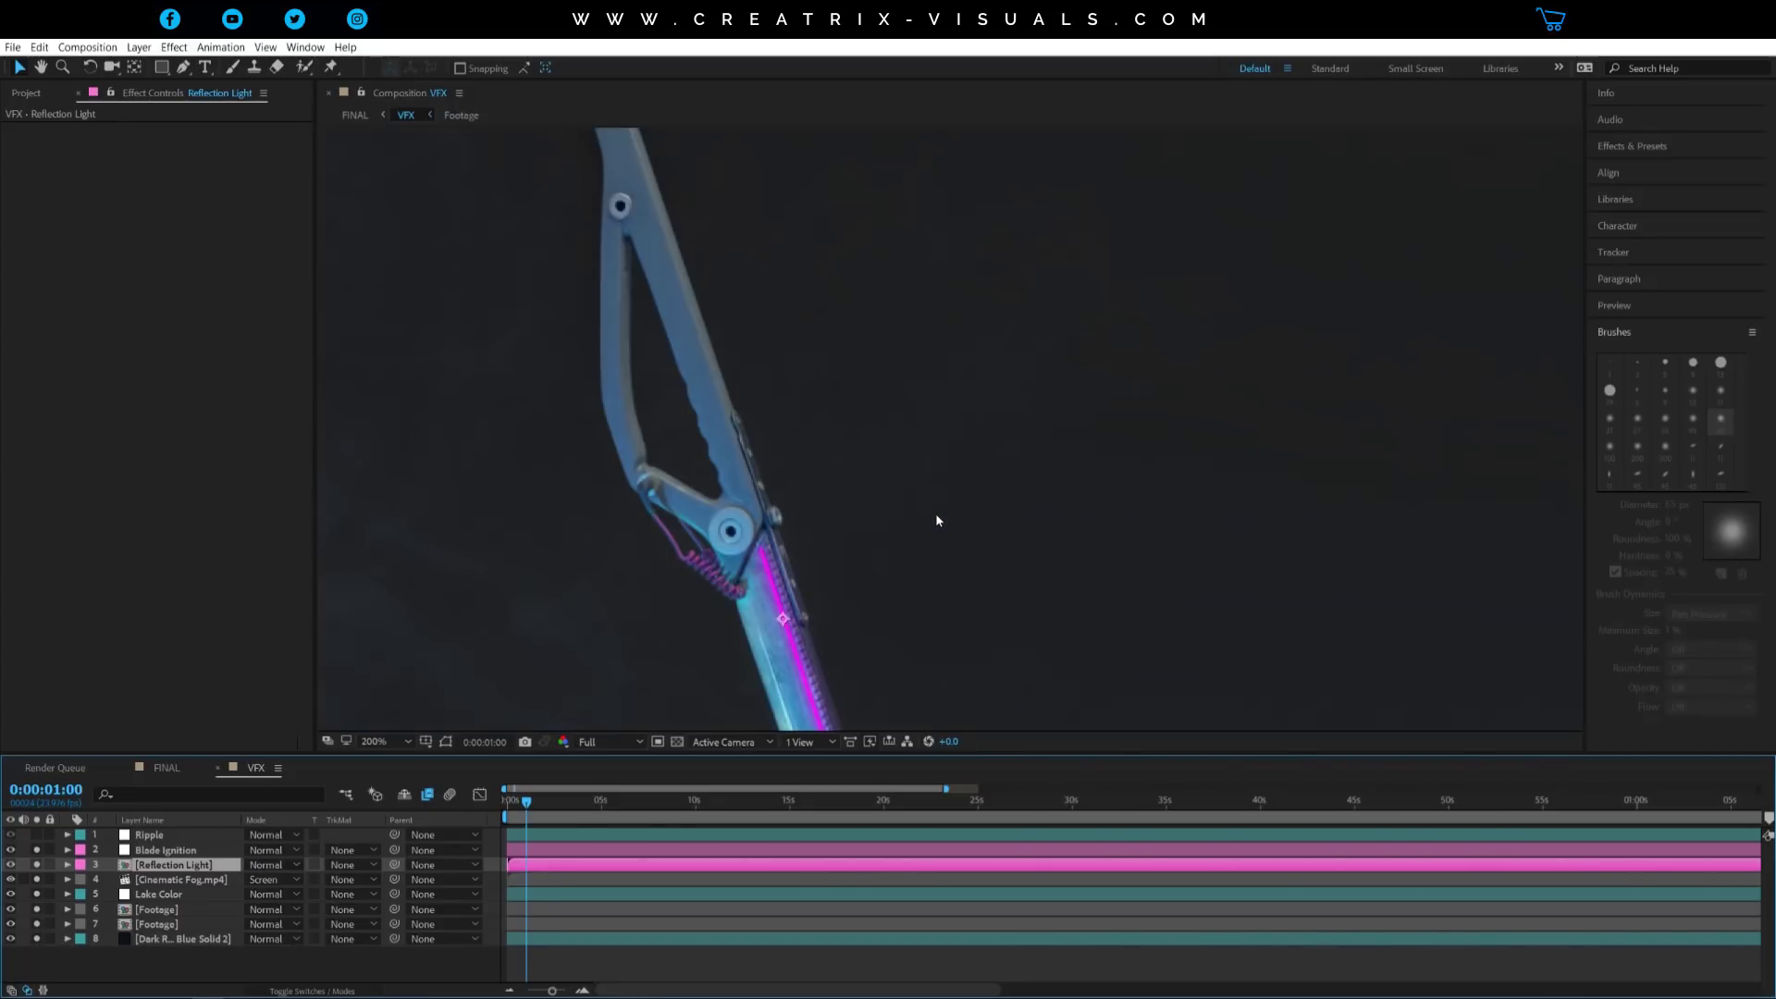
pyautogui.moveTo(923, 540); pyautogui.dragTo(983, 364)
pyautogui.click(167, 850)
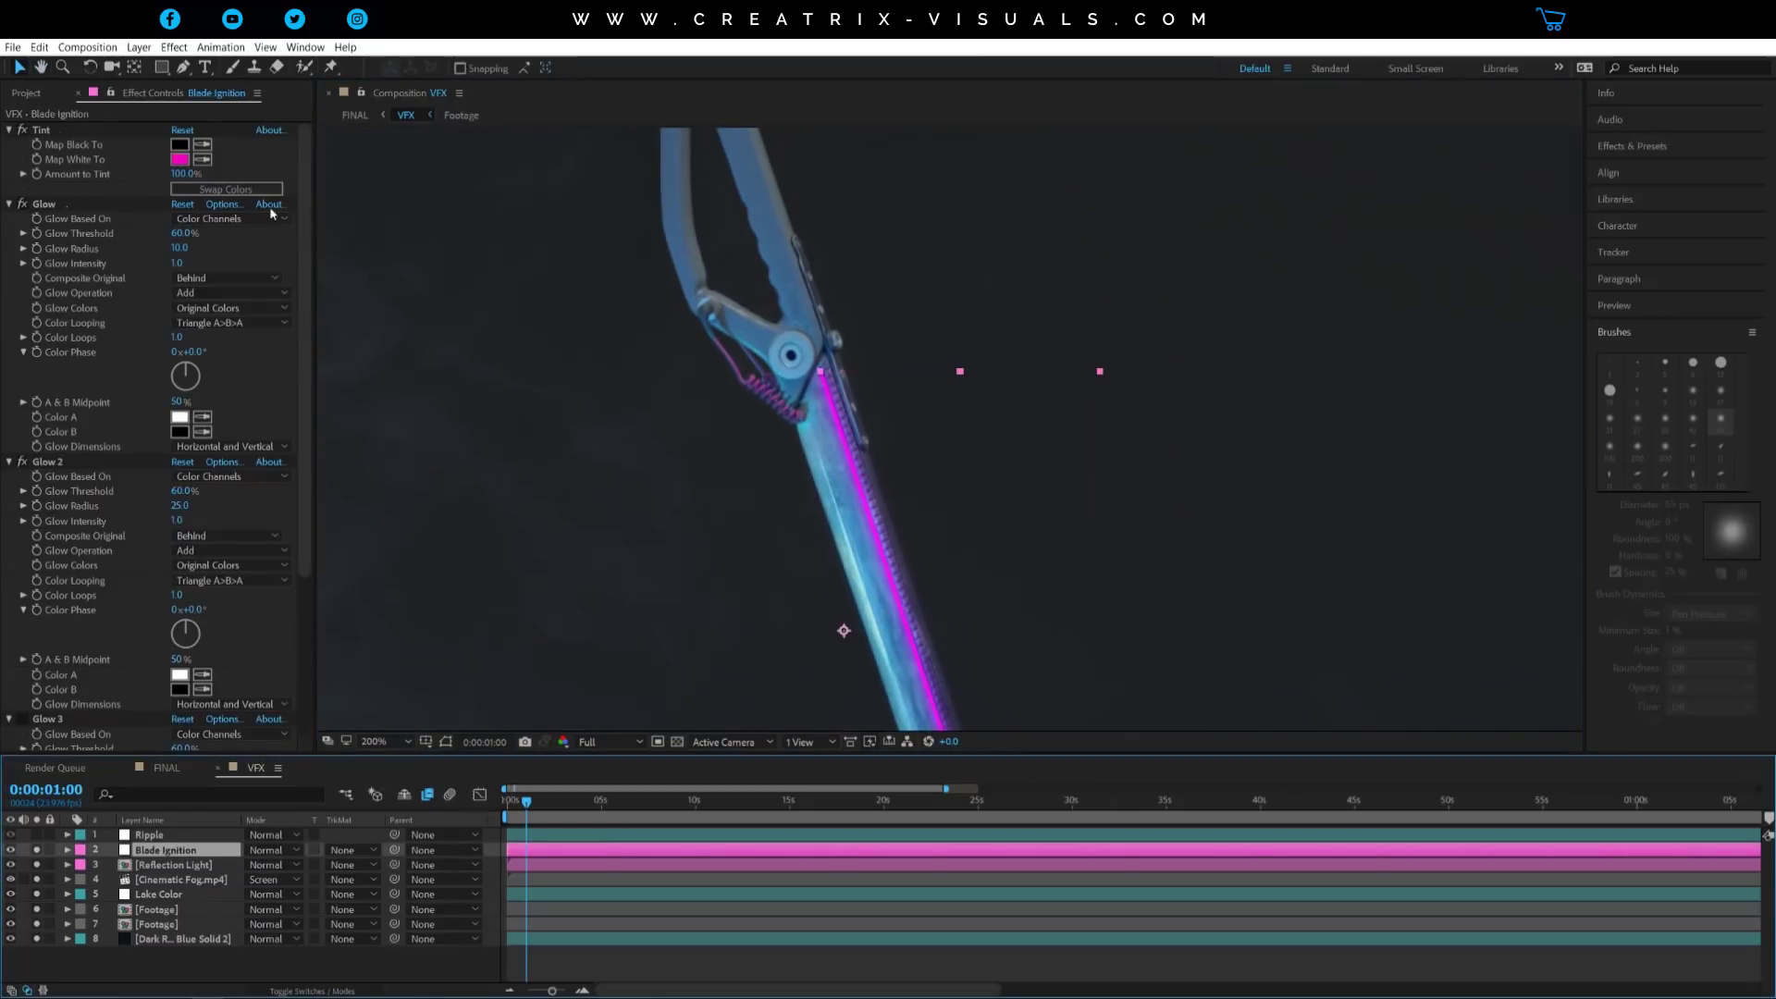
# Hide the mask outline and zoom to 400% on the blade tip's magenta beam
pyautogui.click(138, 48)
pyautogui.moveTo(155, 67)
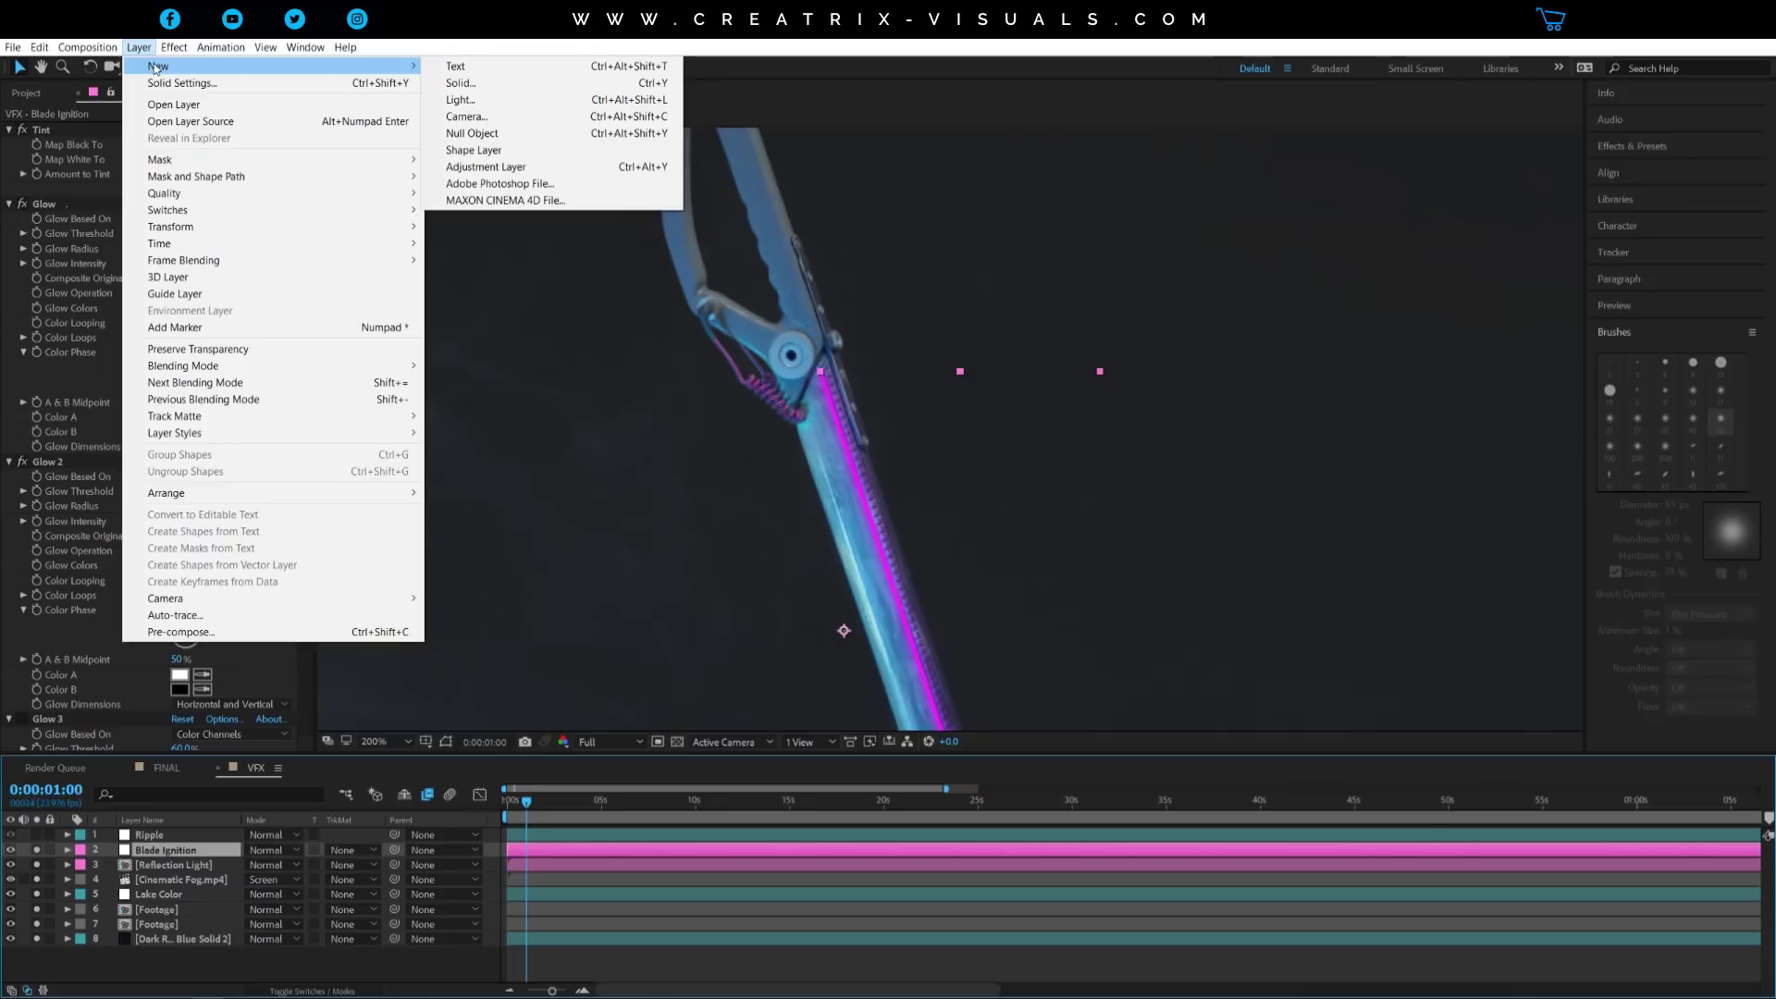
pyautogui.click(233, 965)
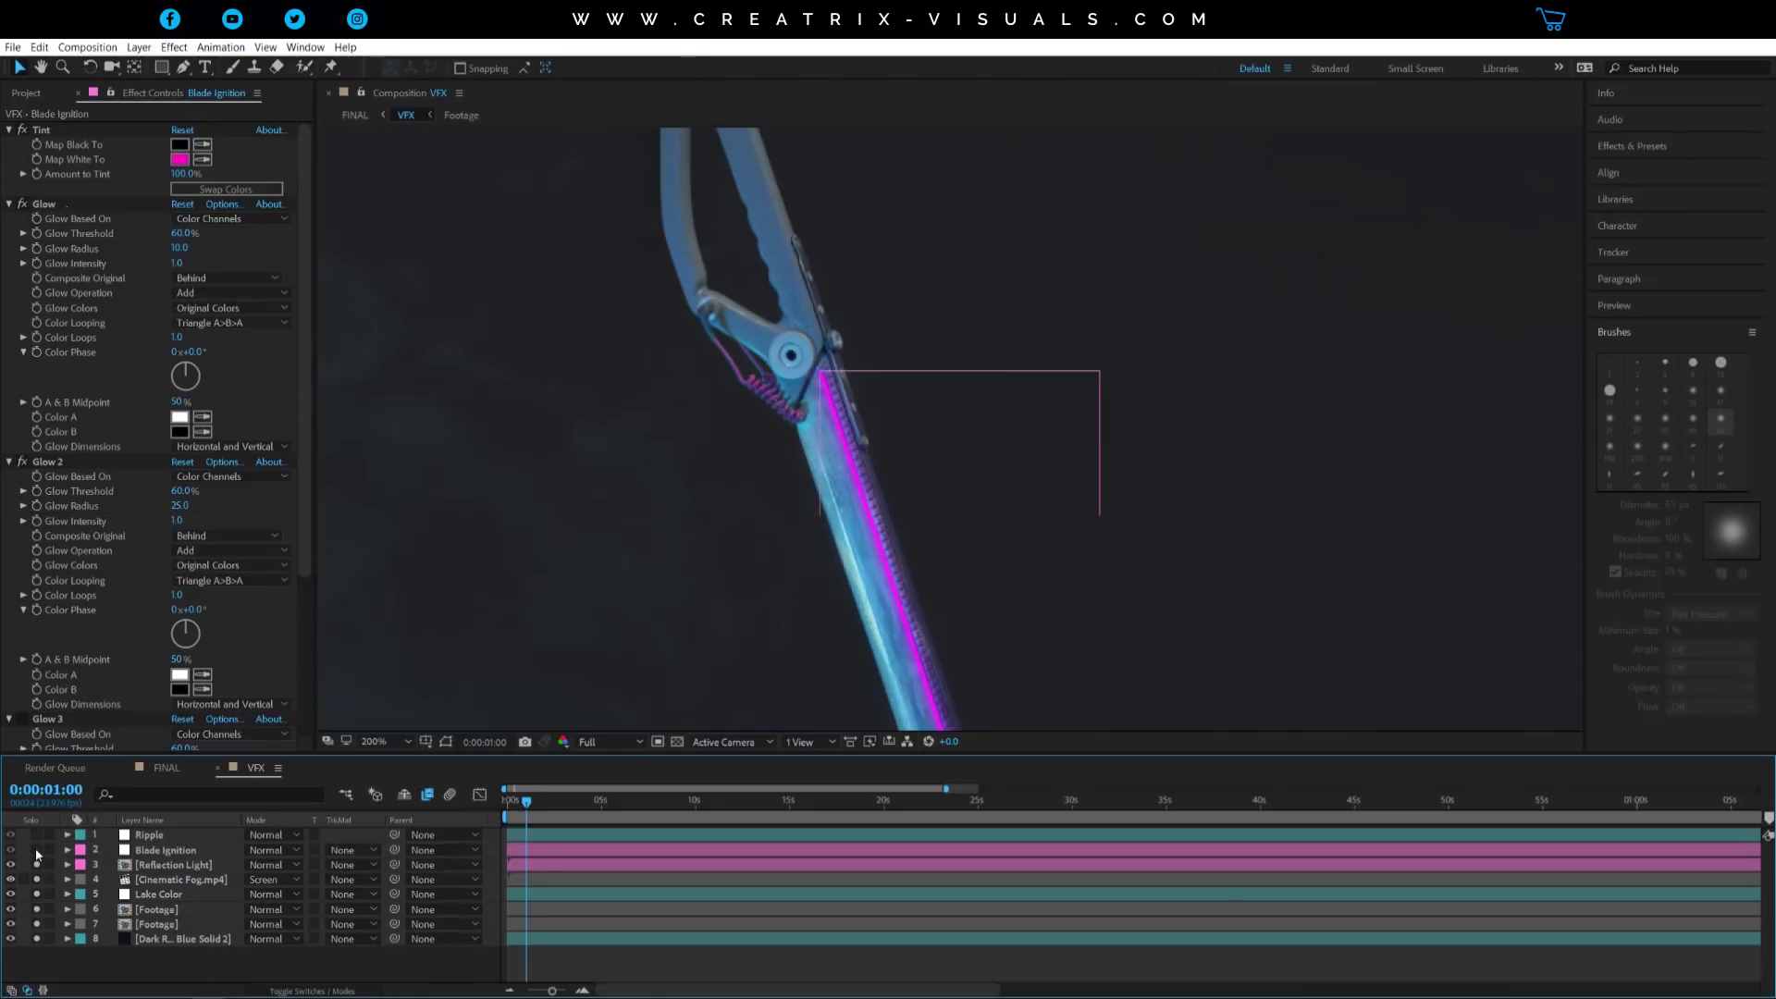
pyautogui.click(449, 743)
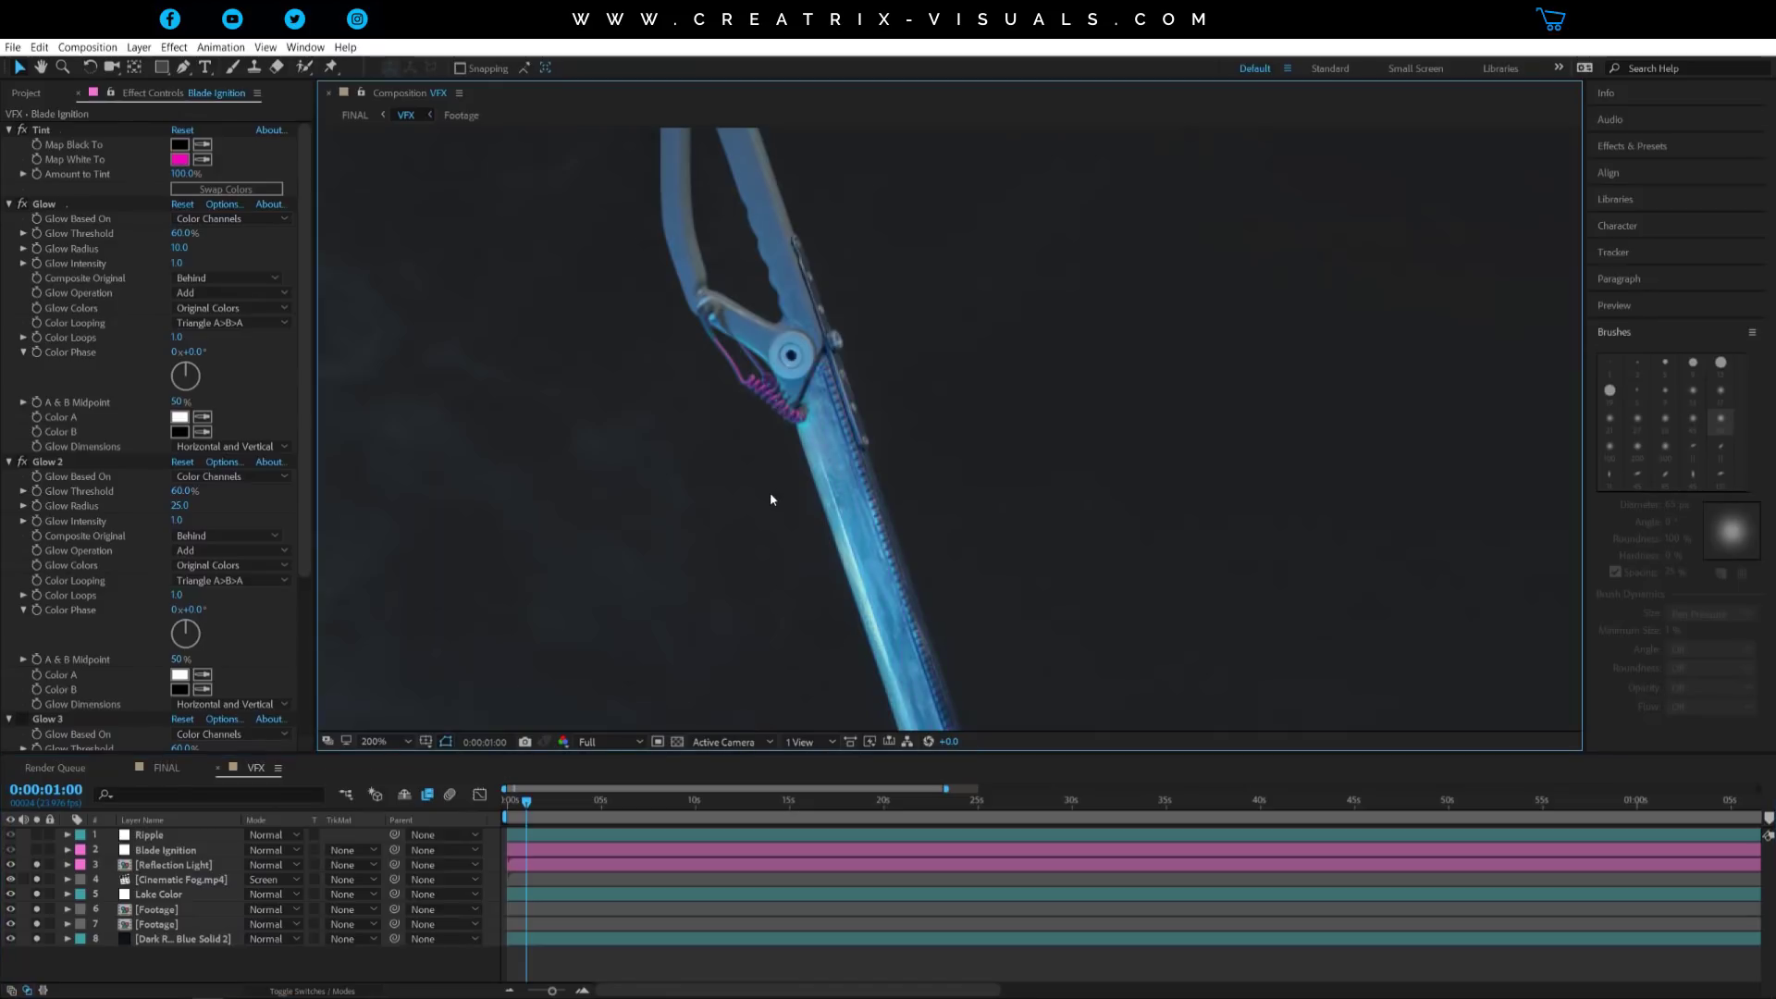
pyautogui.click(166, 852)
pyautogui.press('.')
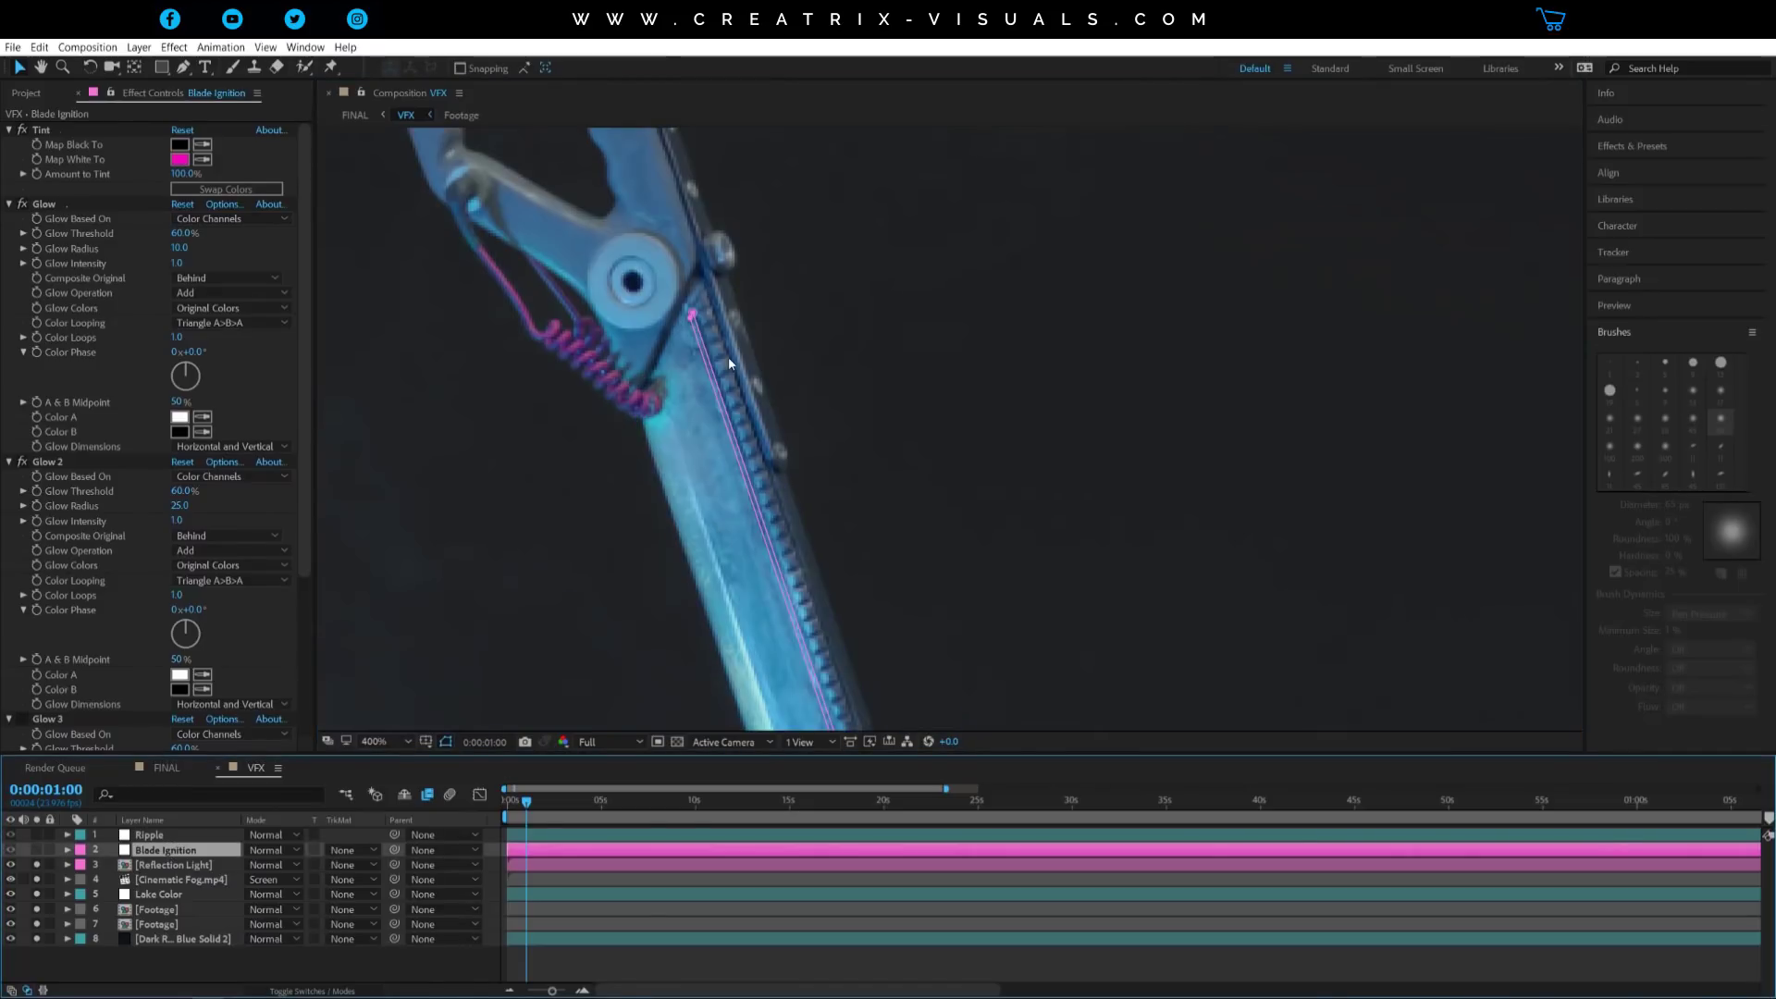
pyautogui.press('h')
pyautogui.moveTo(877, 676); pyautogui.dragTo(904, 509)
pyautogui.press('v')
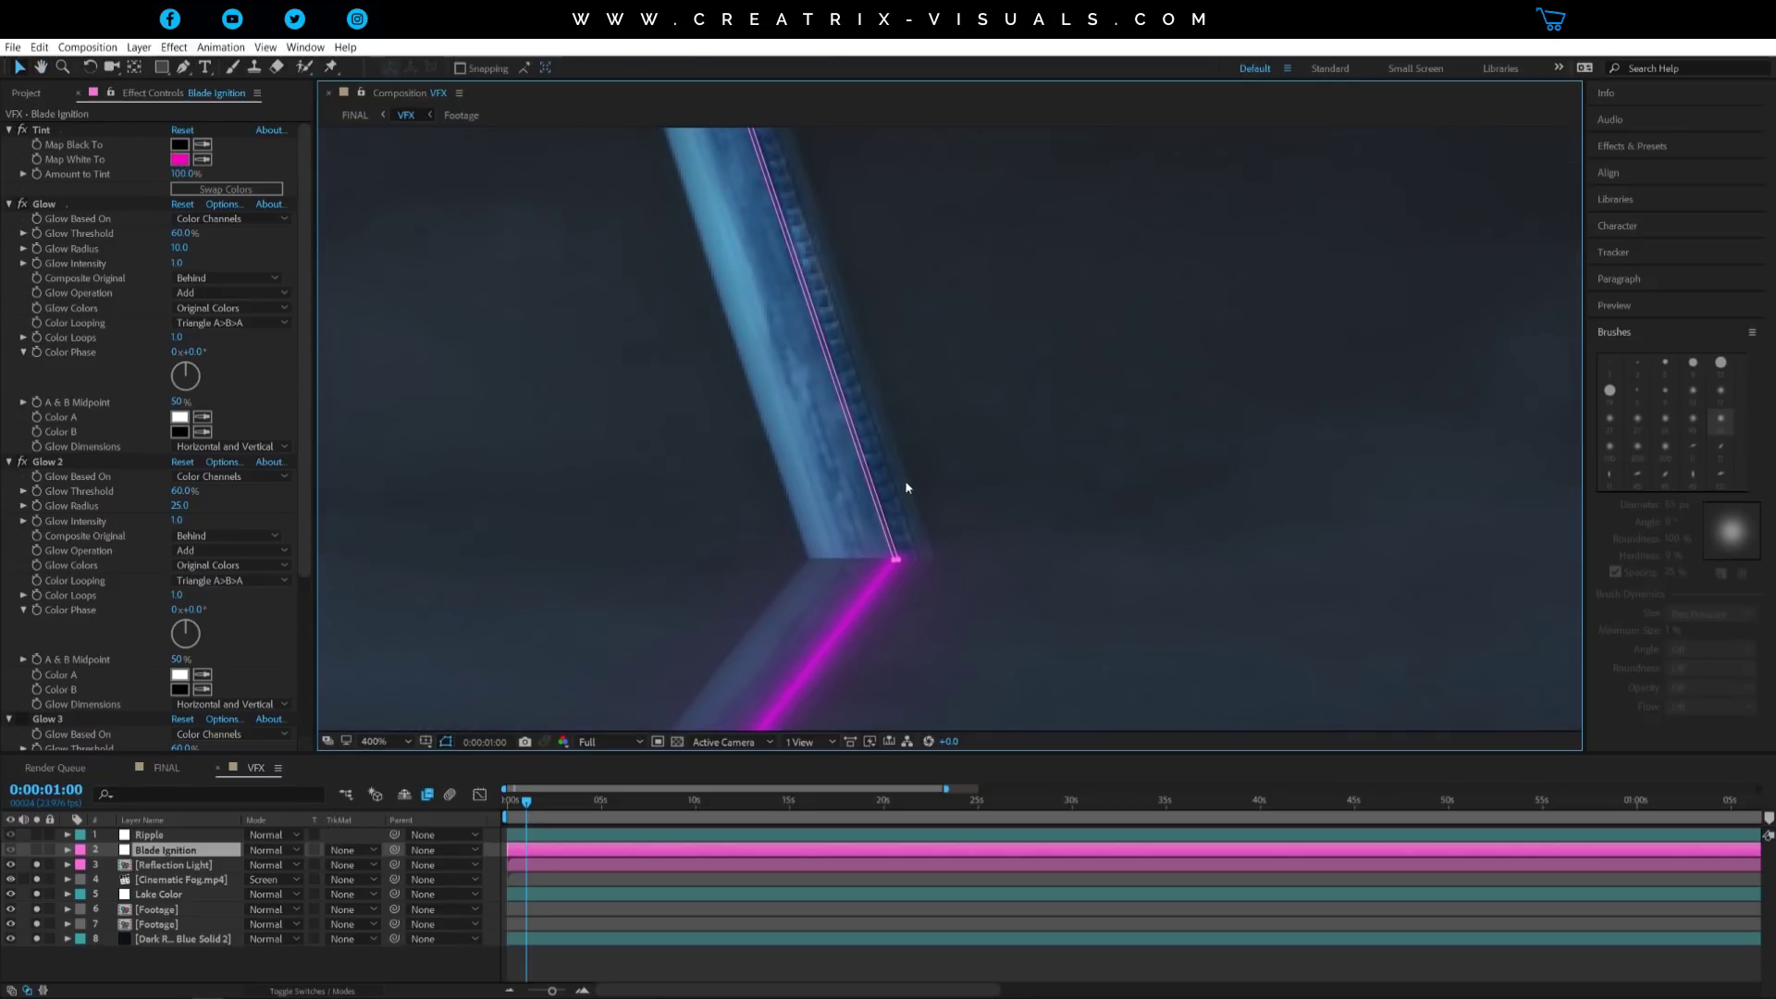
# Inspect Blade Ignition's Tint effect and toggle its layer switch to brighten the pink glow
pyautogui.click(60, 136)
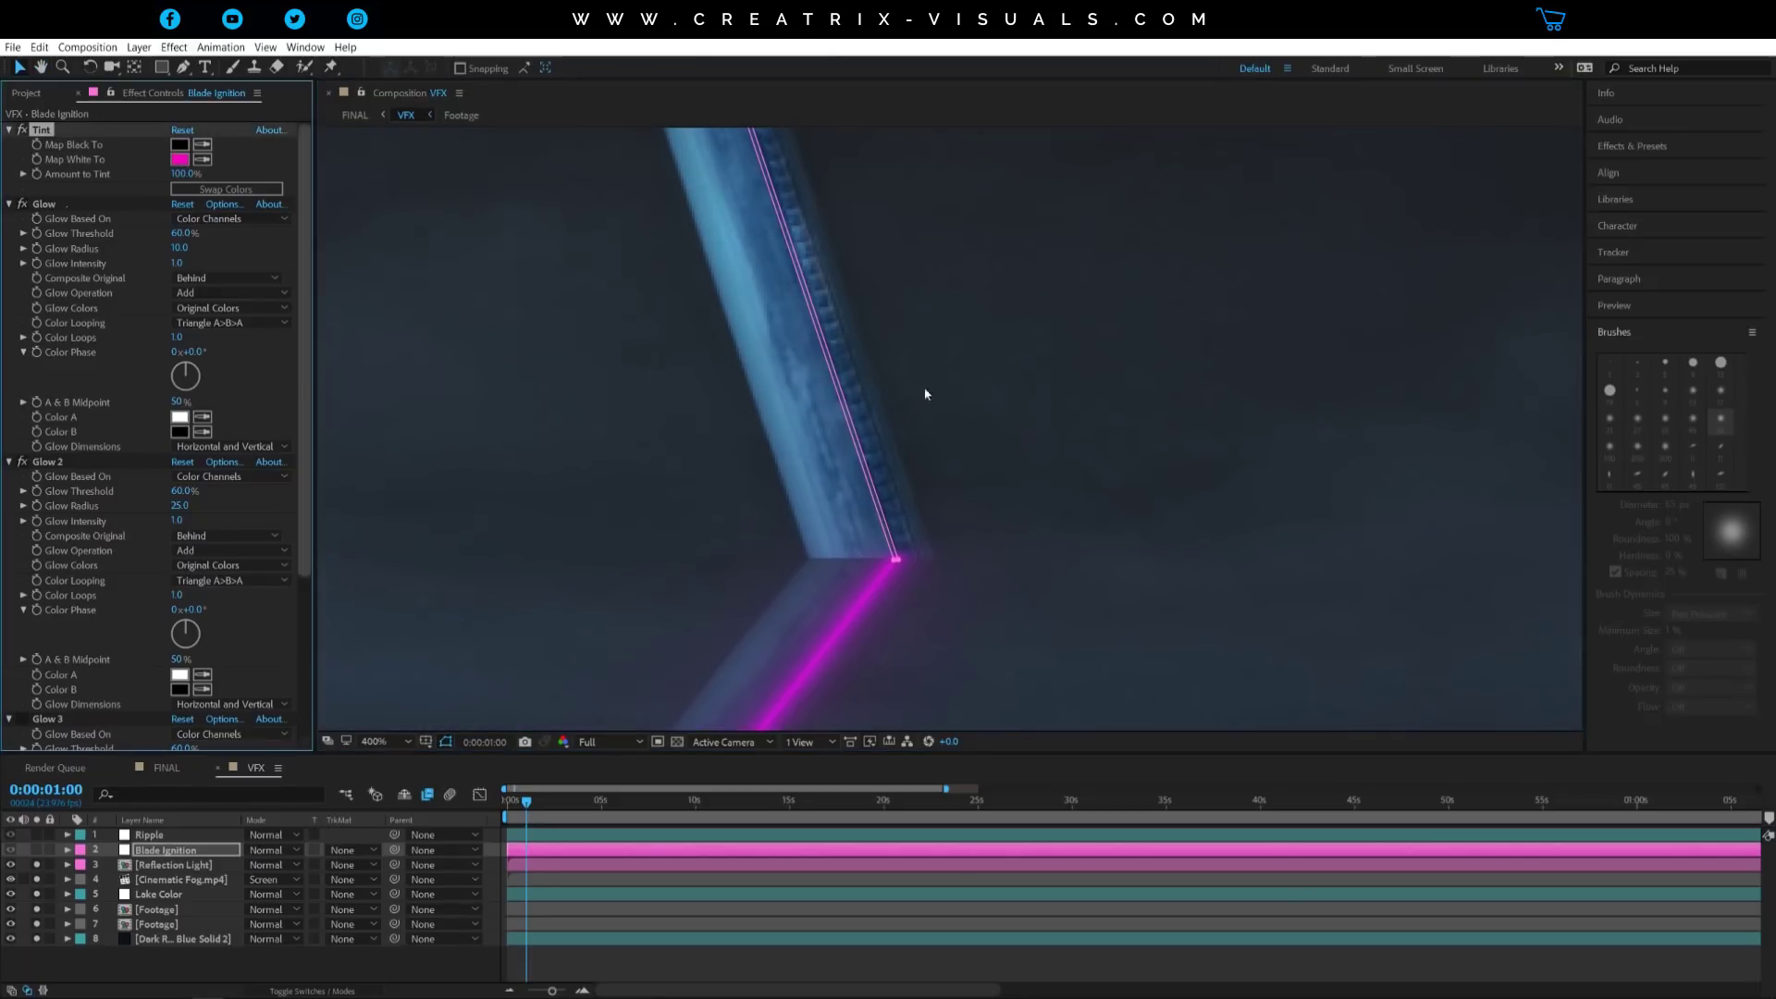
pyautogui.press('h')
pyautogui.moveTo(924, 393); pyautogui.dragTo(909, 579)
pyautogui.press('v')
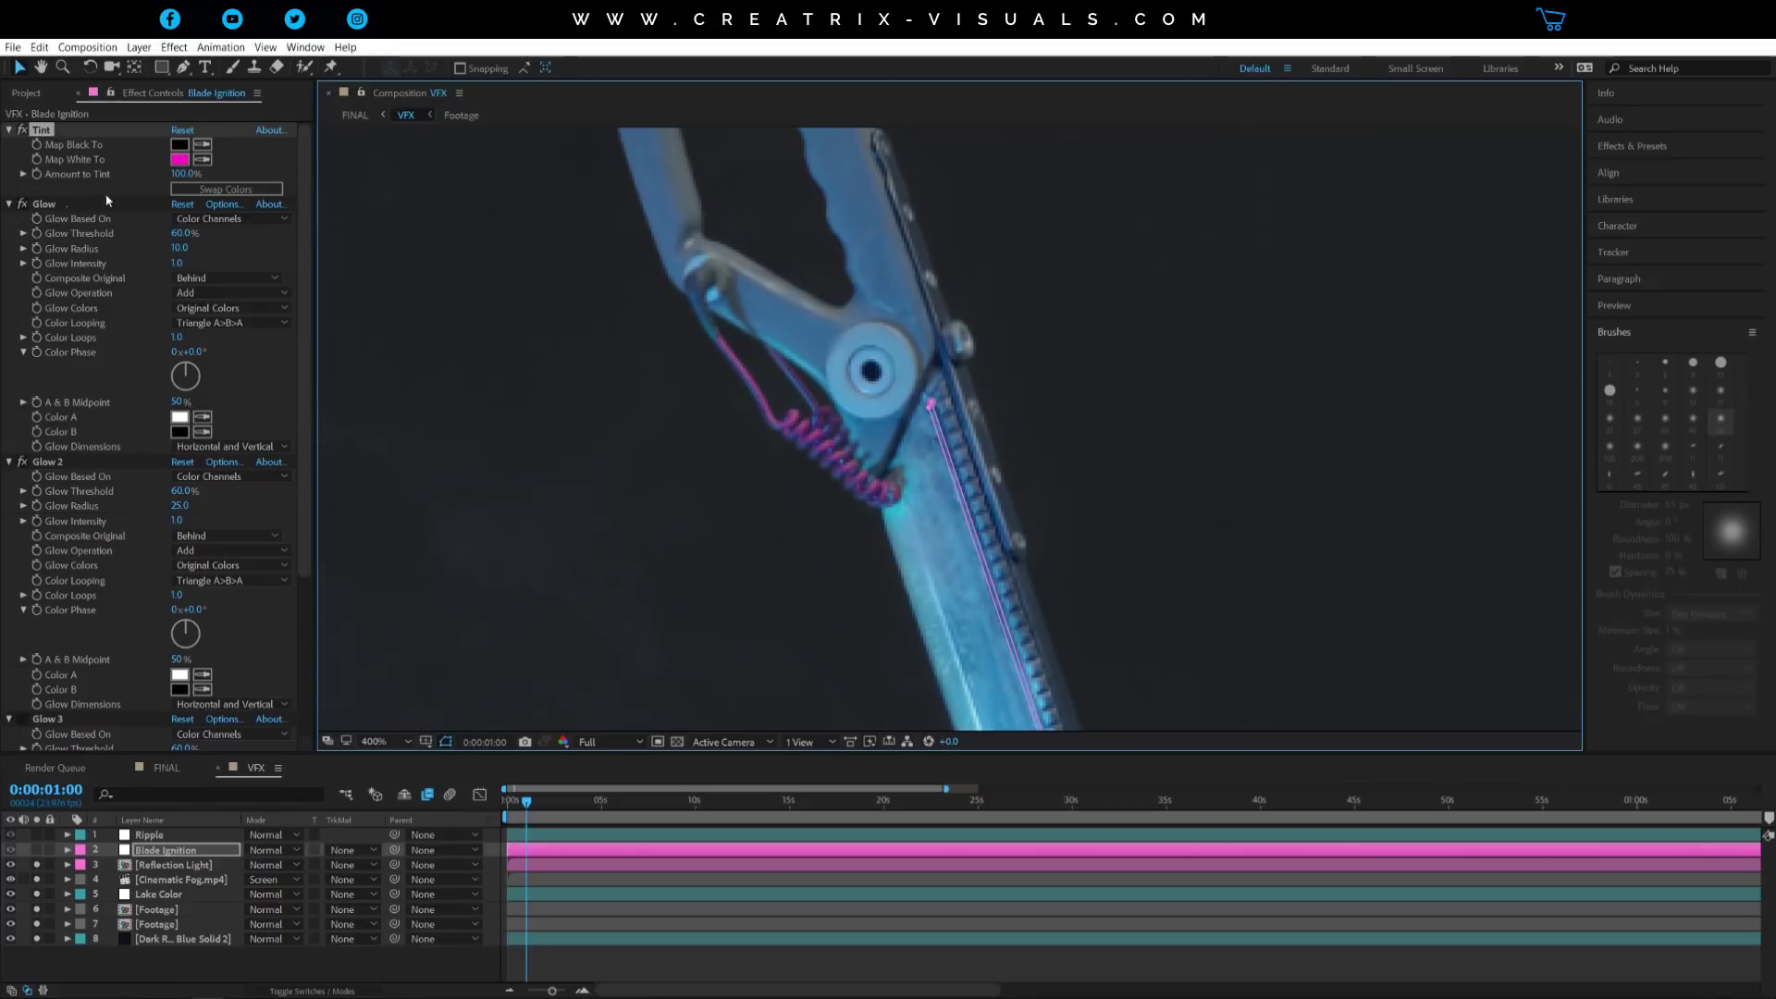
pyautogui.scroll(-1, 106, 314)
pyautogui.scroll(-4, 103, 307)
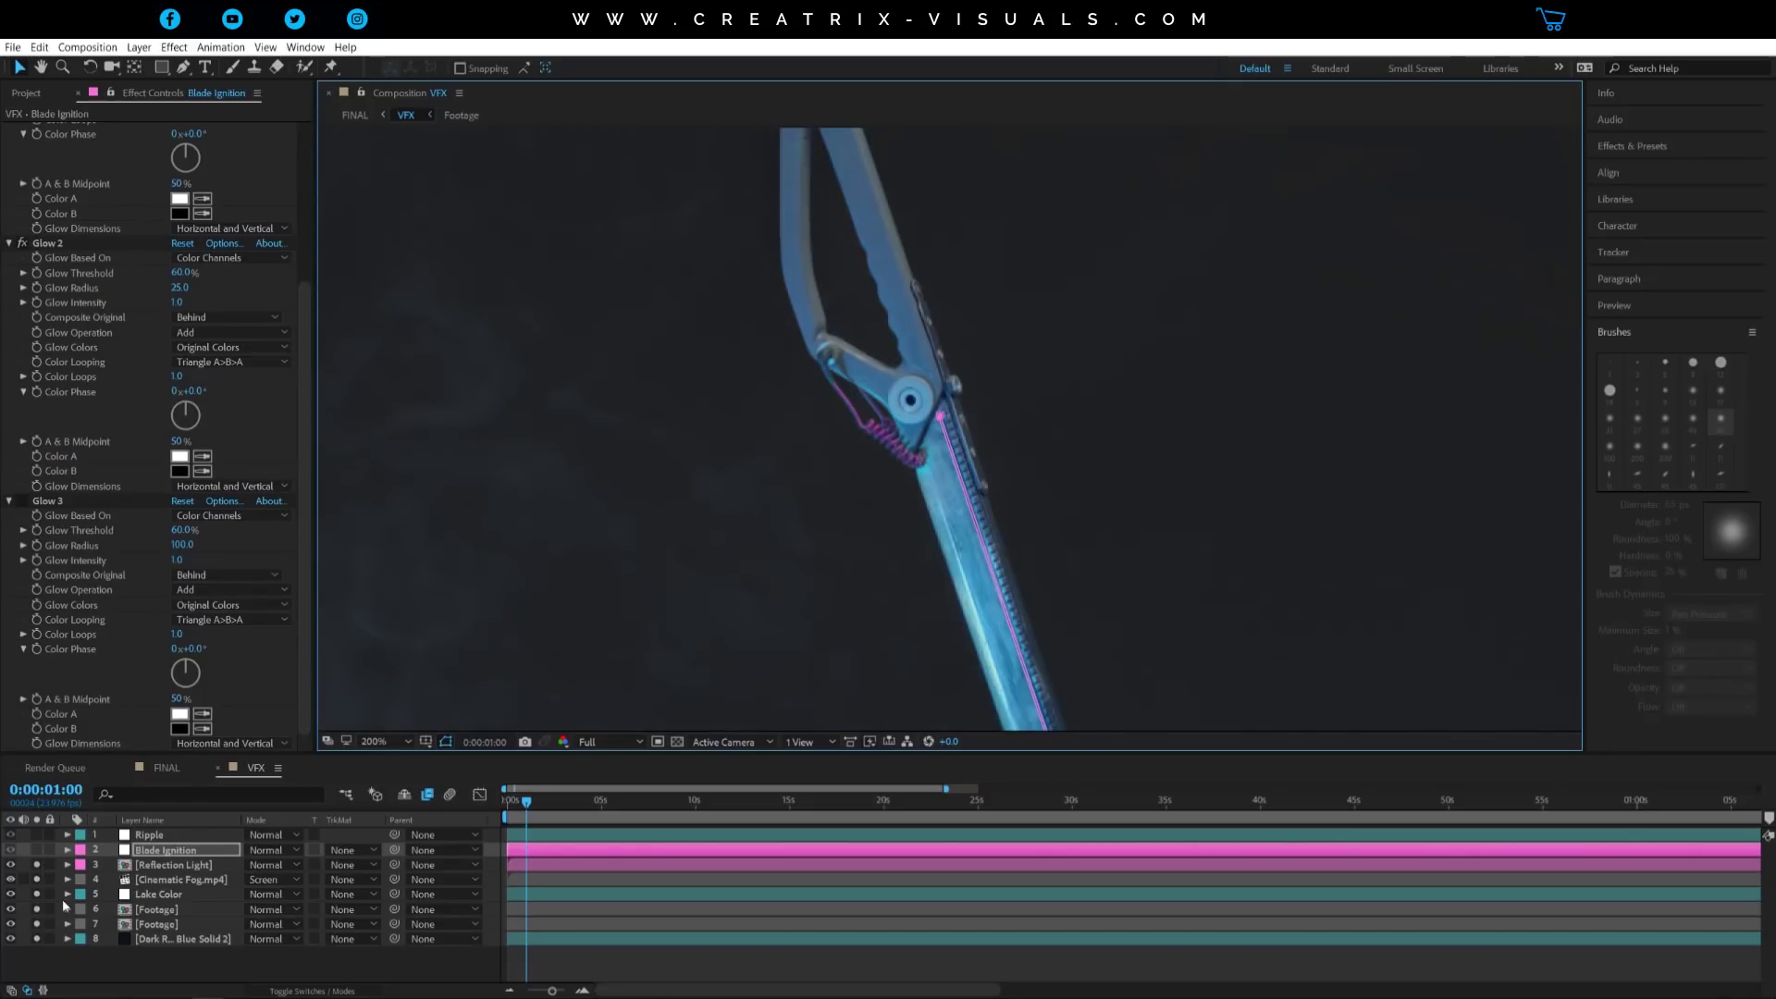
pyautogui.click(37, 850)
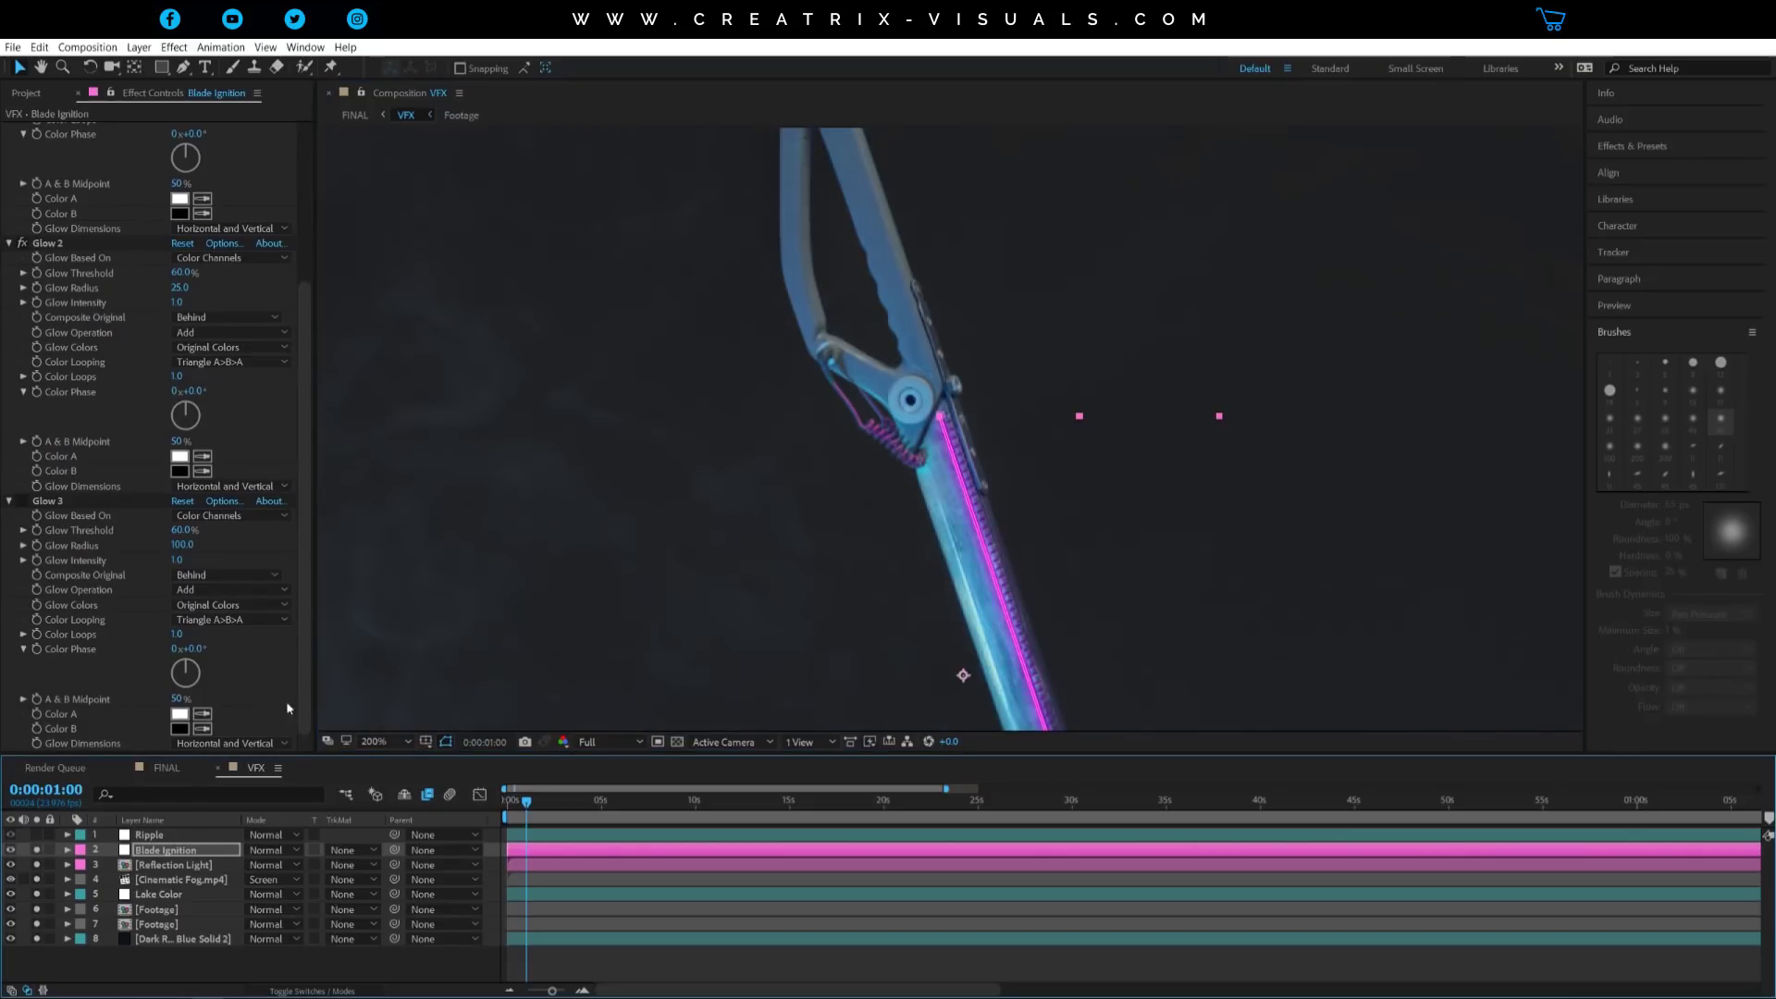
pyautogui.click(447, 743)
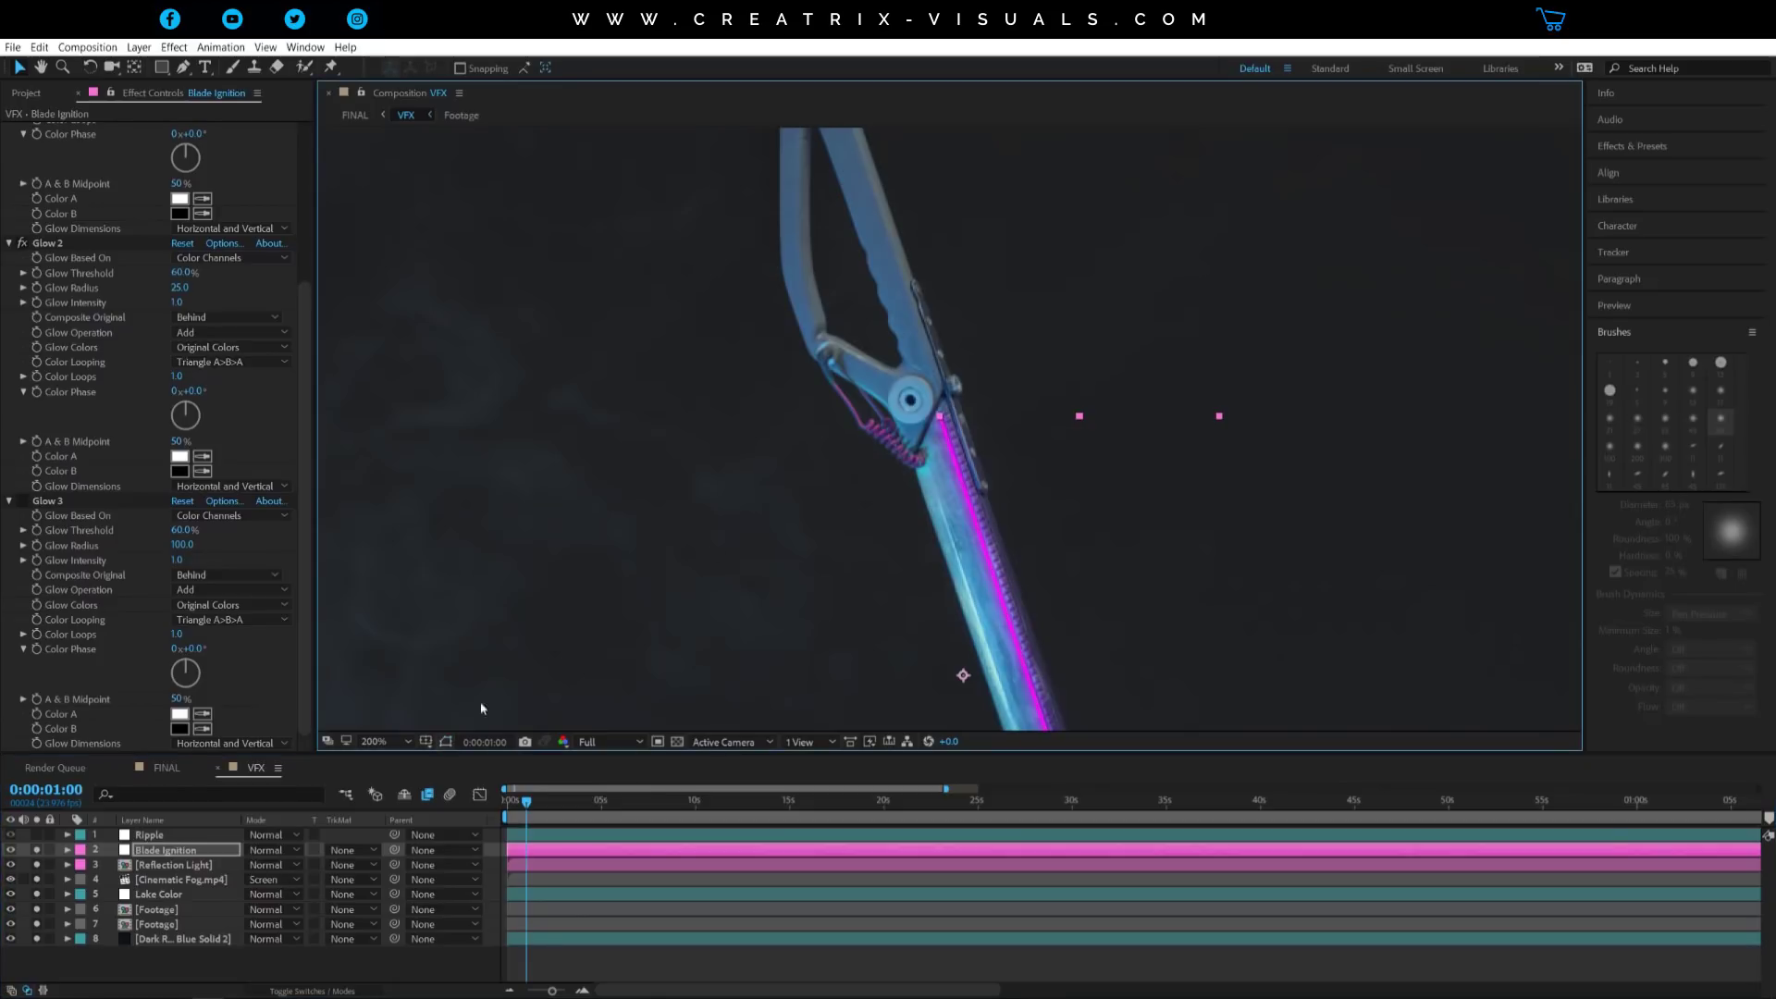
pyautogui.scroll(-2, 846, 506)
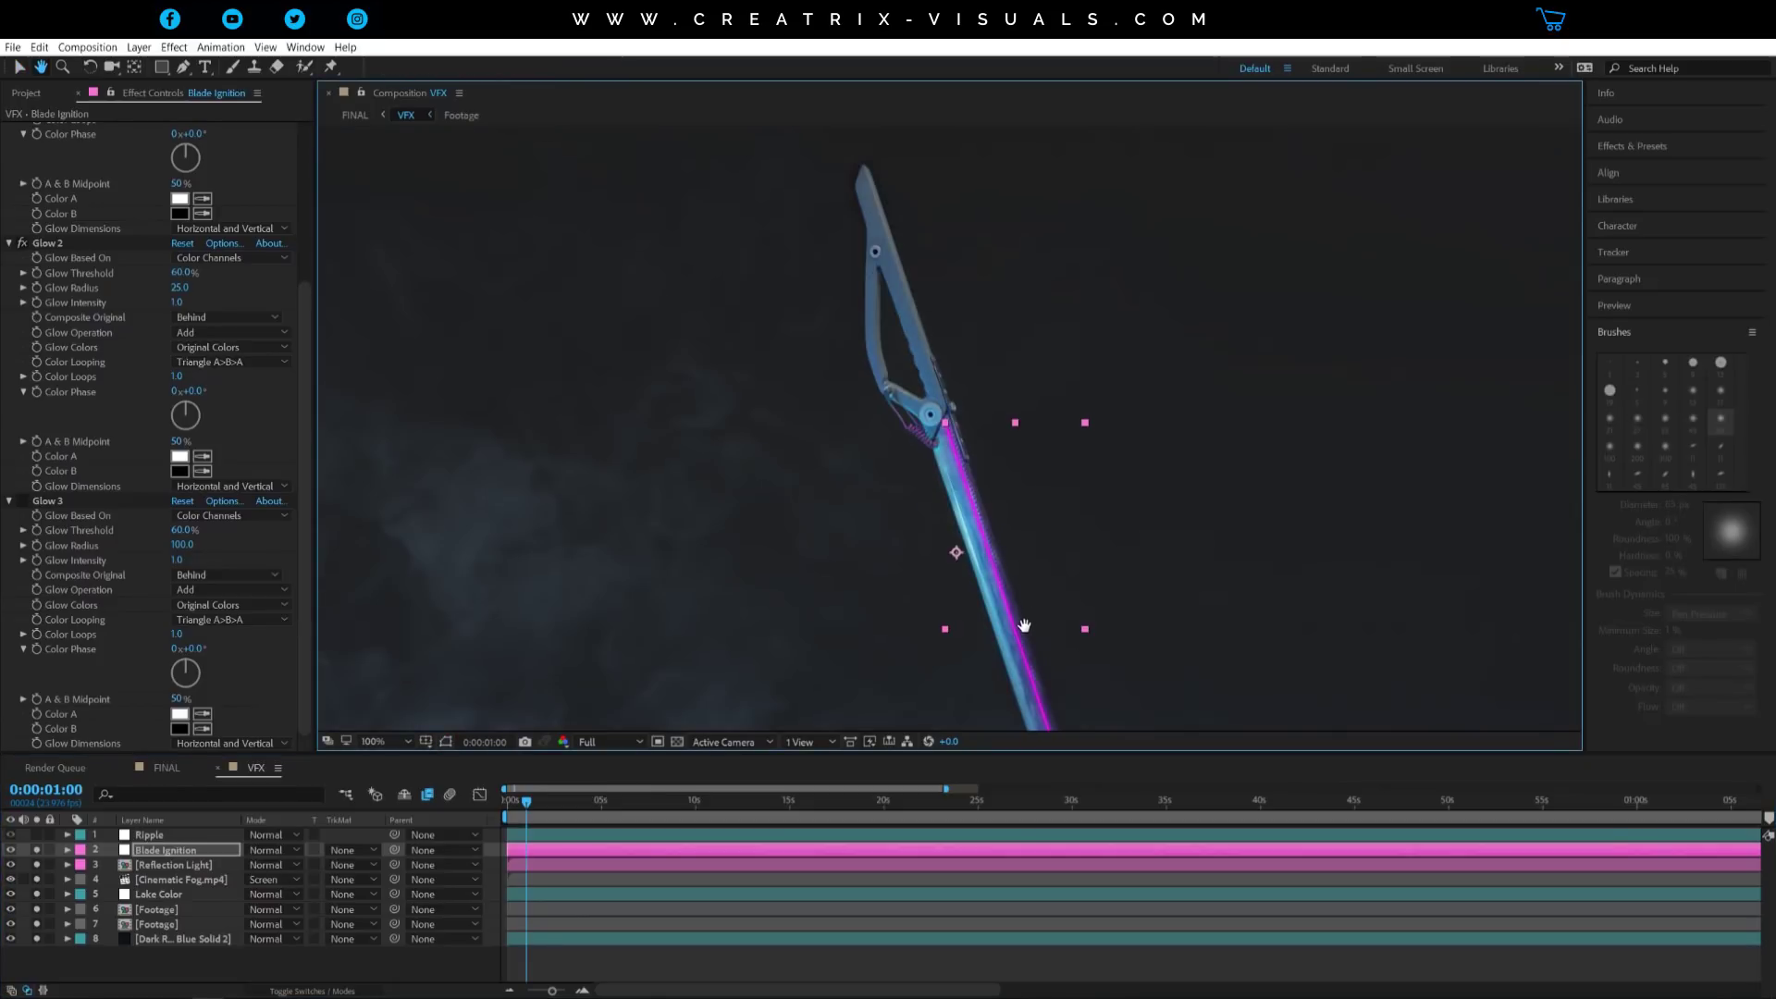
pyautogui.scroll(1, 903, 479)
pyautogui.moveTo(904, 479); pyautogui.dragTo(903, 505)
# Review the Glow 2, Tint and Glow settings, and open the Reflection Light precomp
pyautogui.click(95, 246)
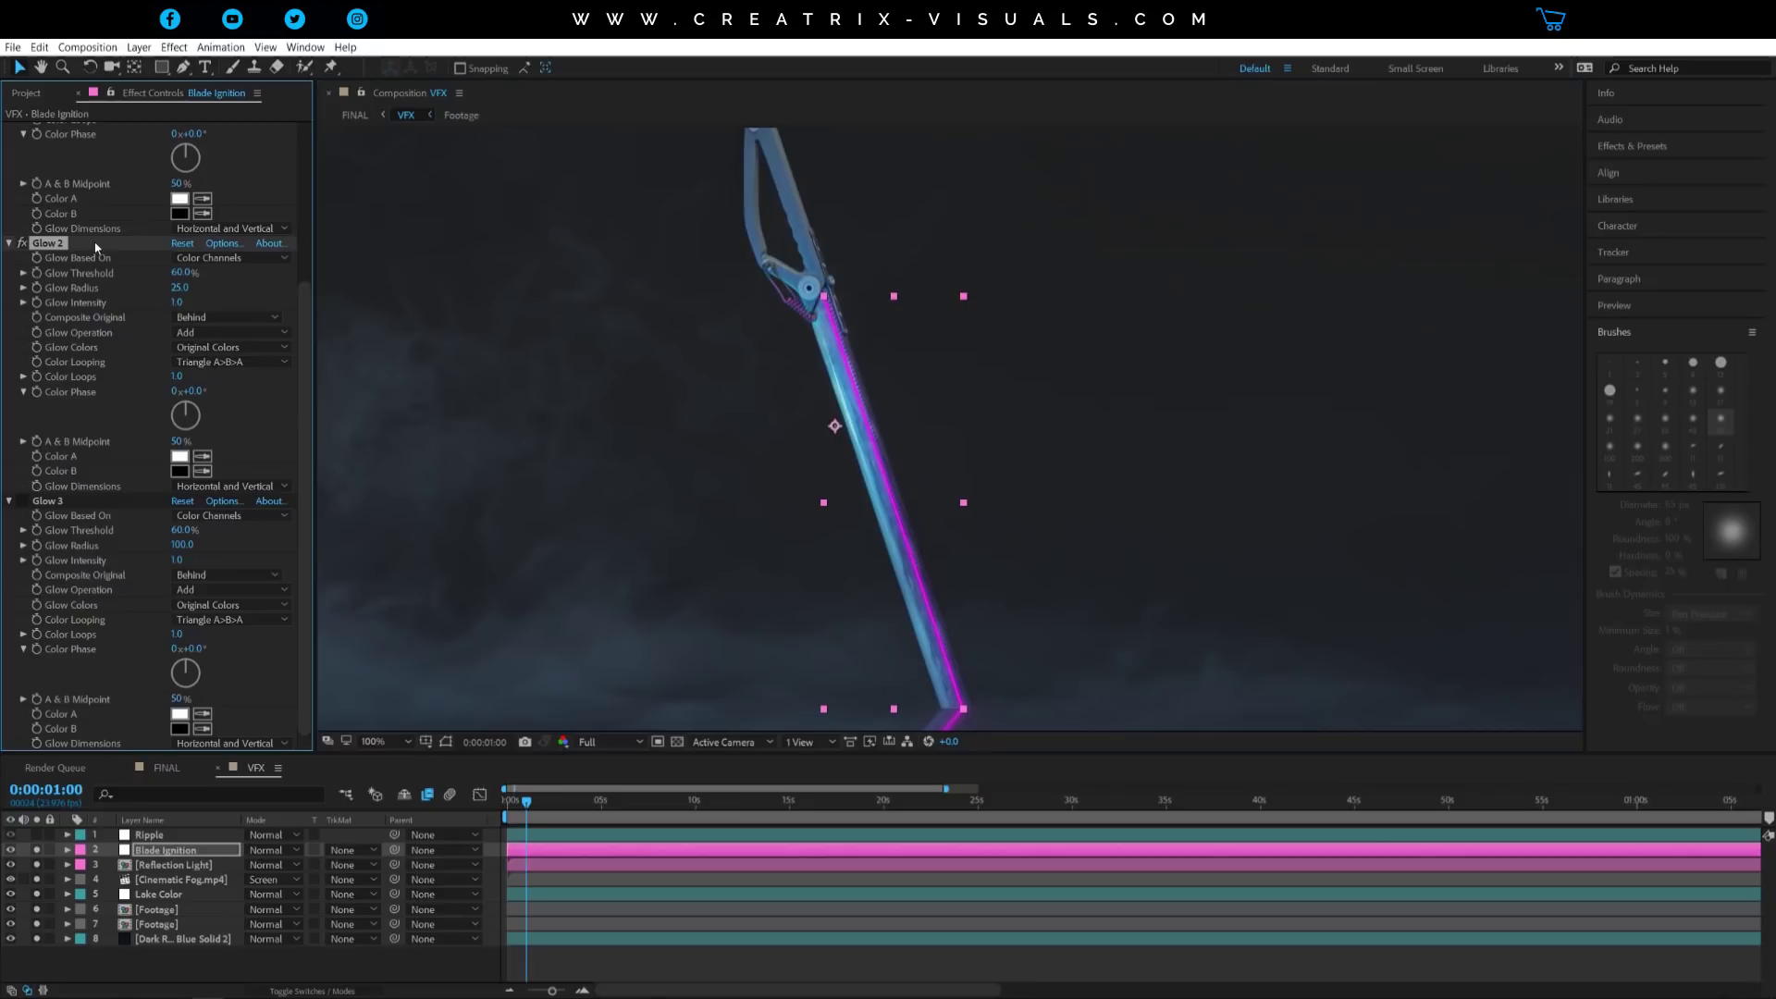
pyautogui.scroll(5, 79, 291)
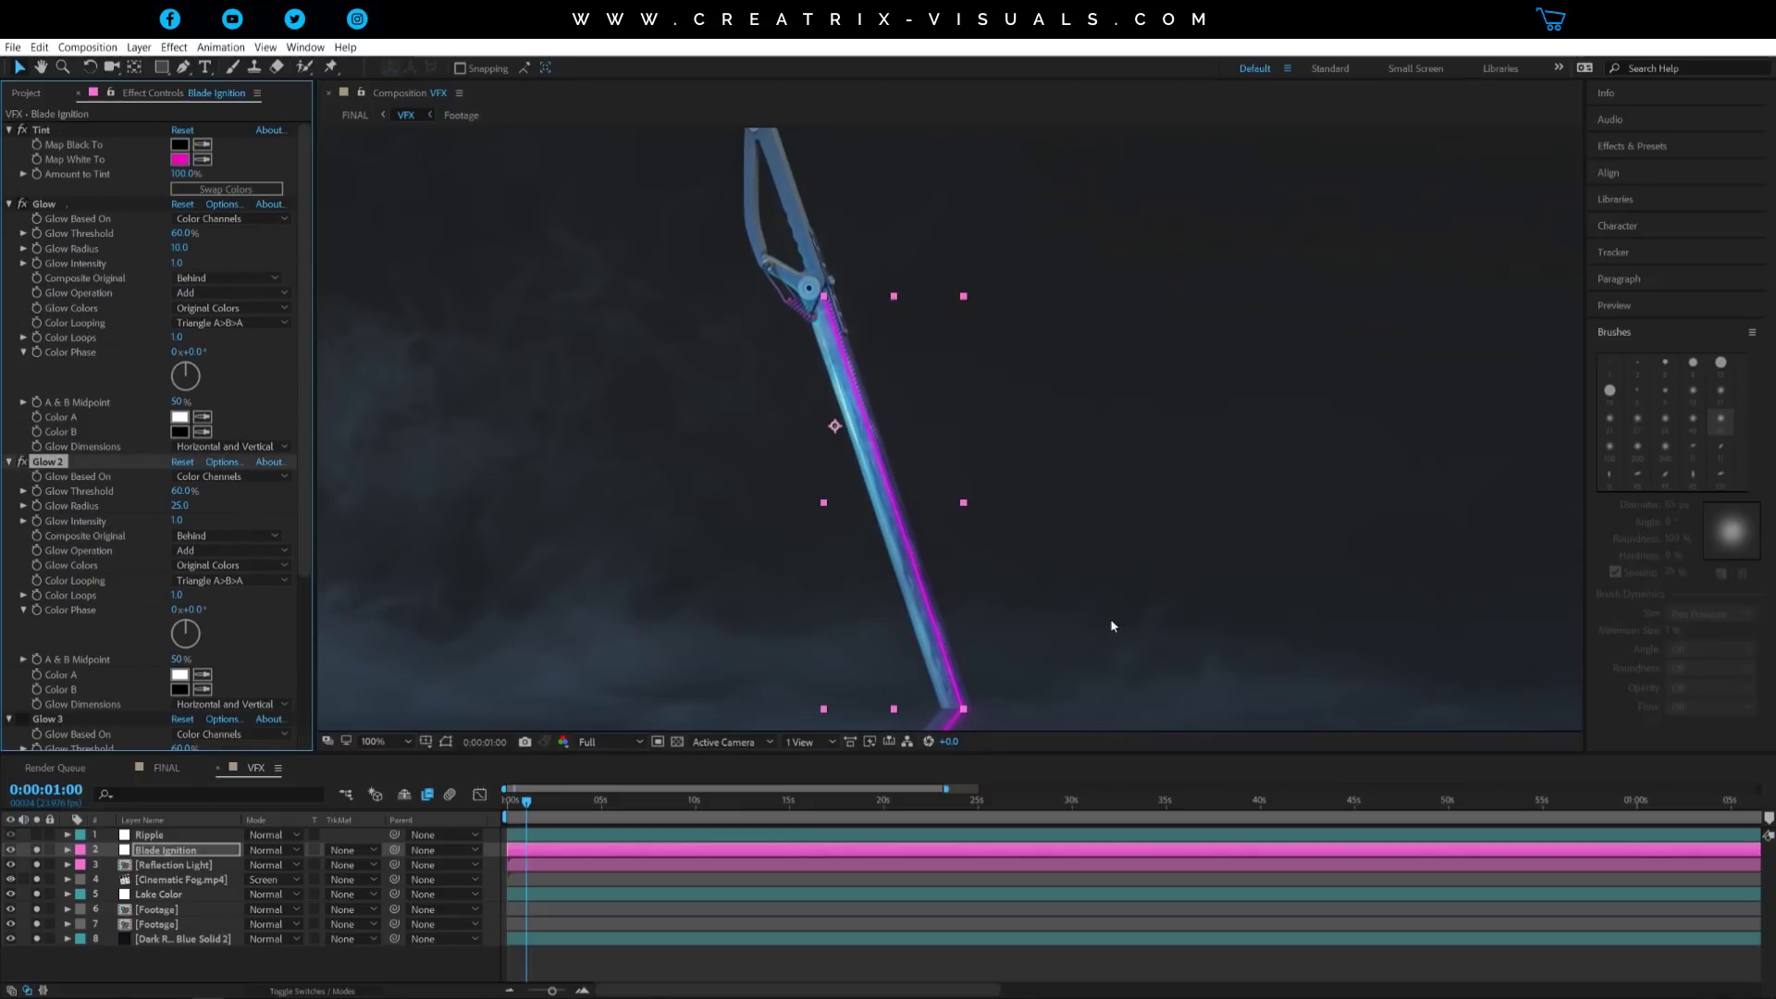
pyautogui.click(40, 130)
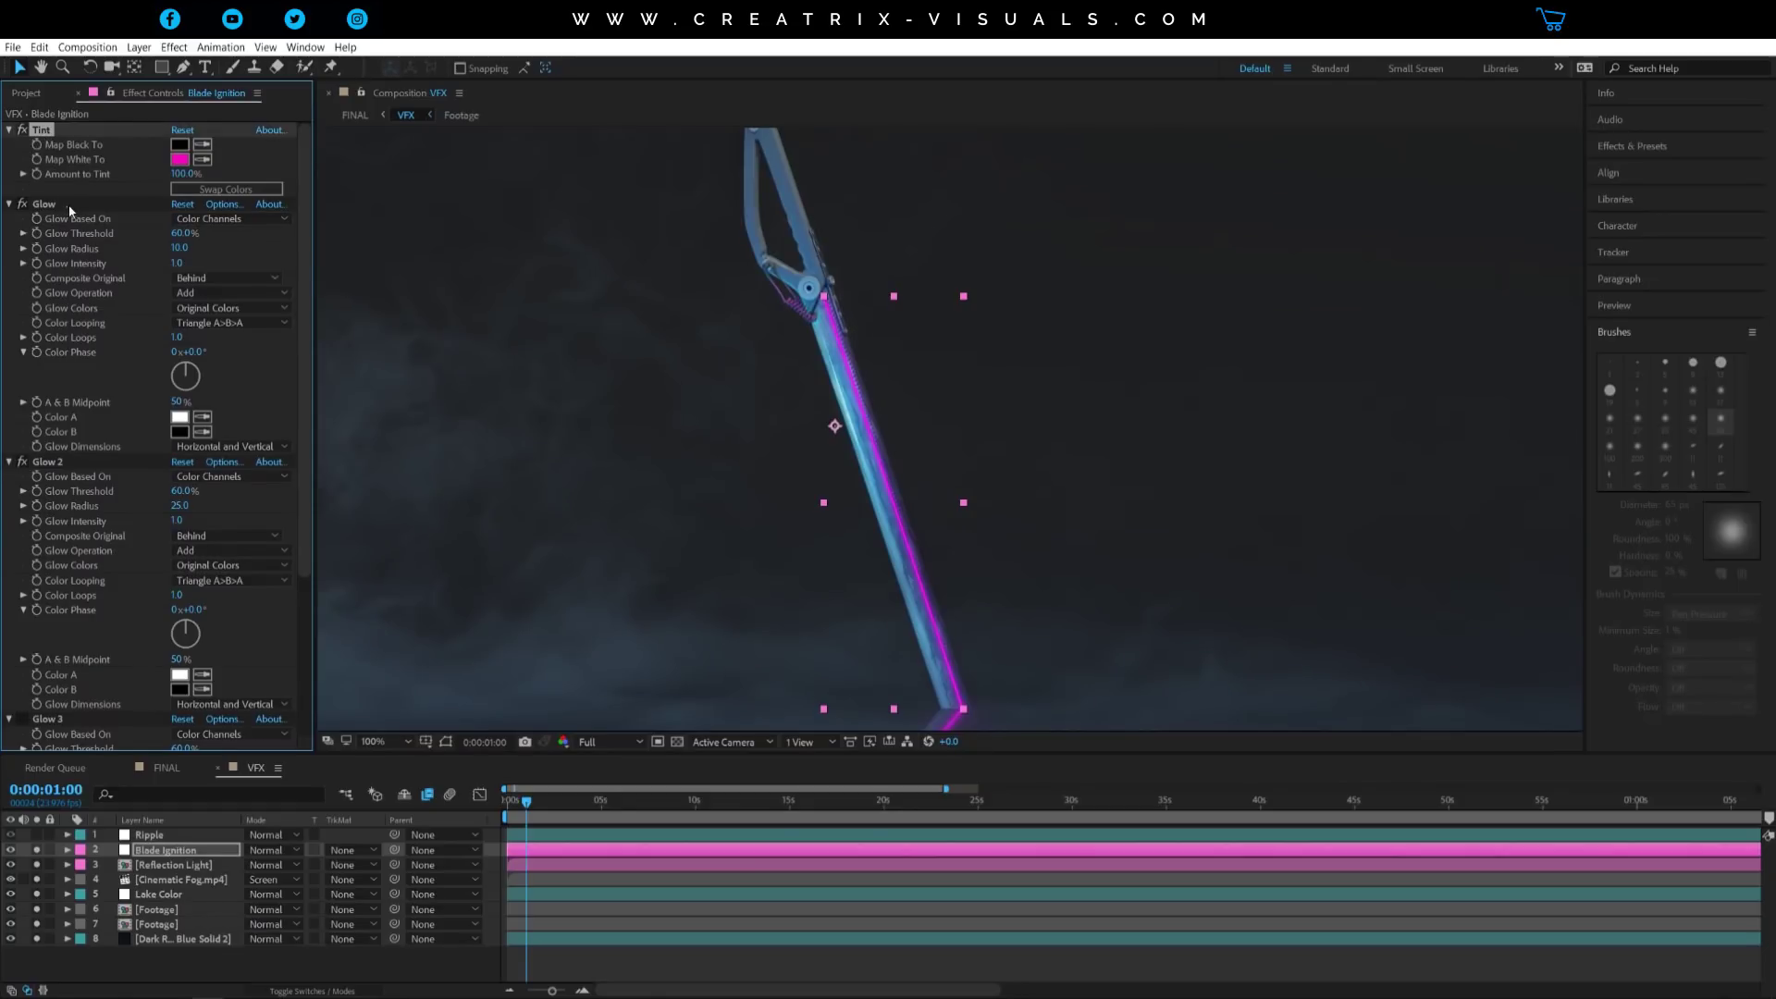
pyautogui.click(68, 203)
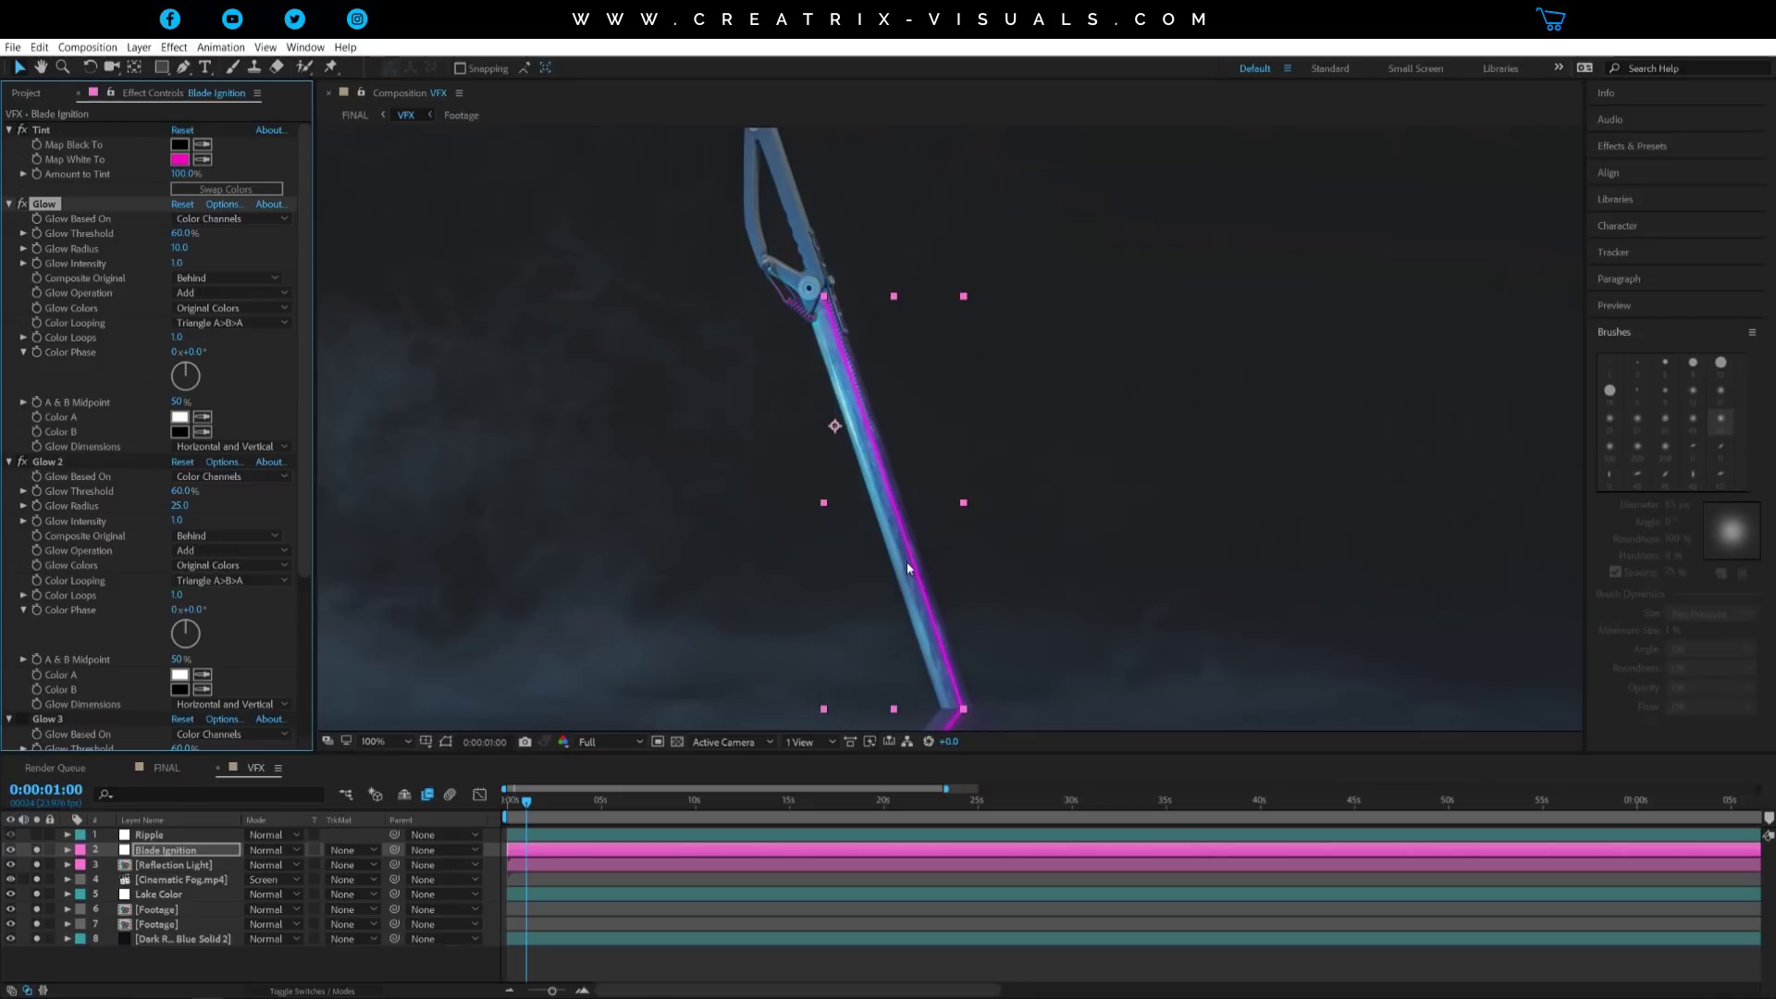
pyautogui.doubleClick(173, 864)
pyautogui.moveTo(892, 417); pyautogui.dragTo(902, 489)
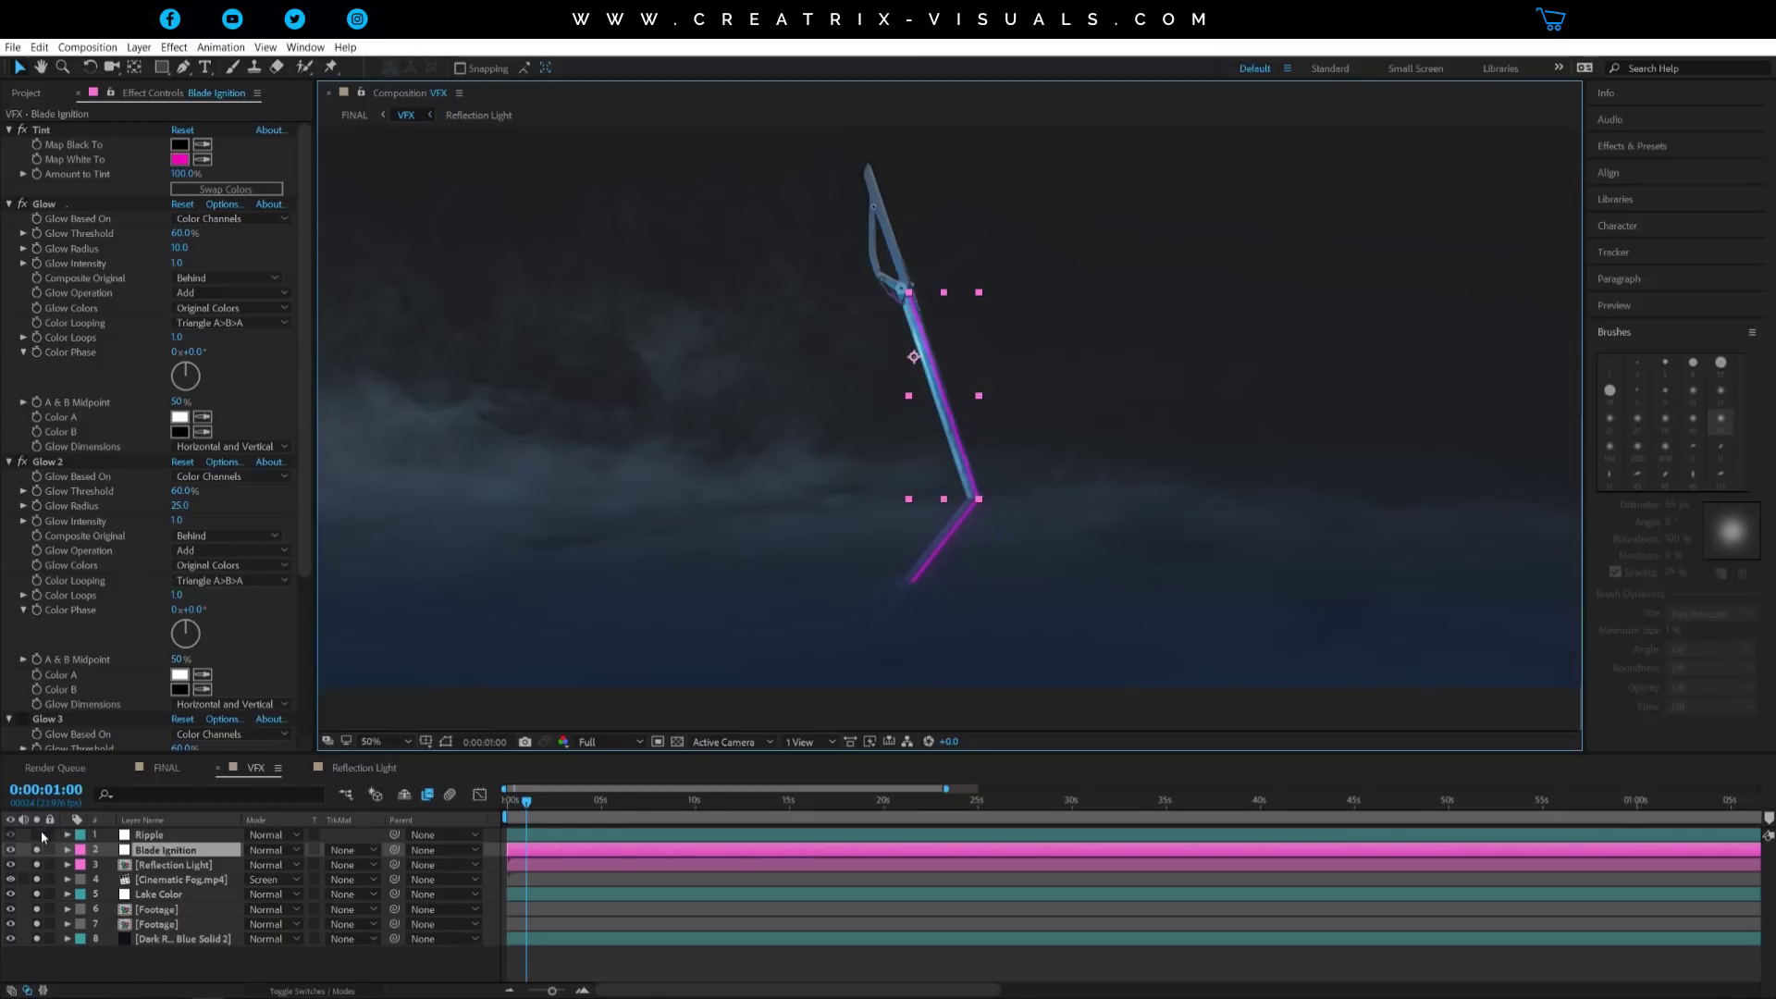
# Apply Distort > Ripple to the Ripple layer, show its horizon mask, and zoom out to 25%
pyautogui.click(159, 835)
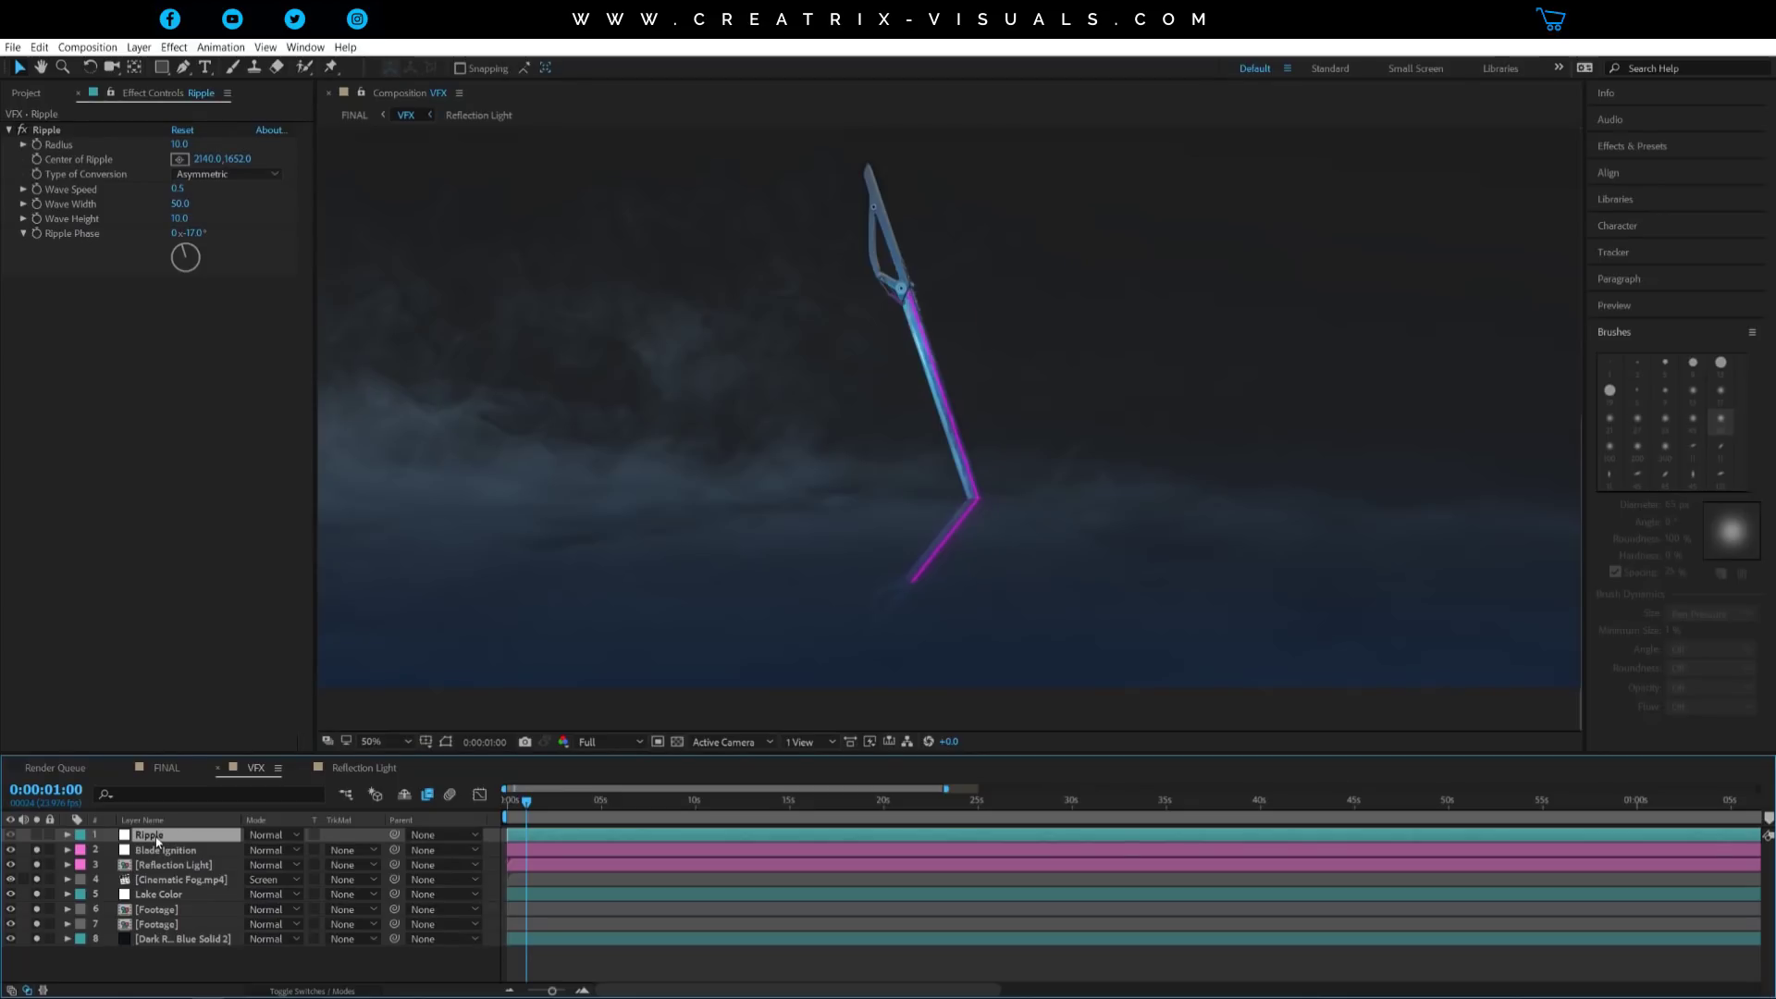
pyautogui.click(174, 47)
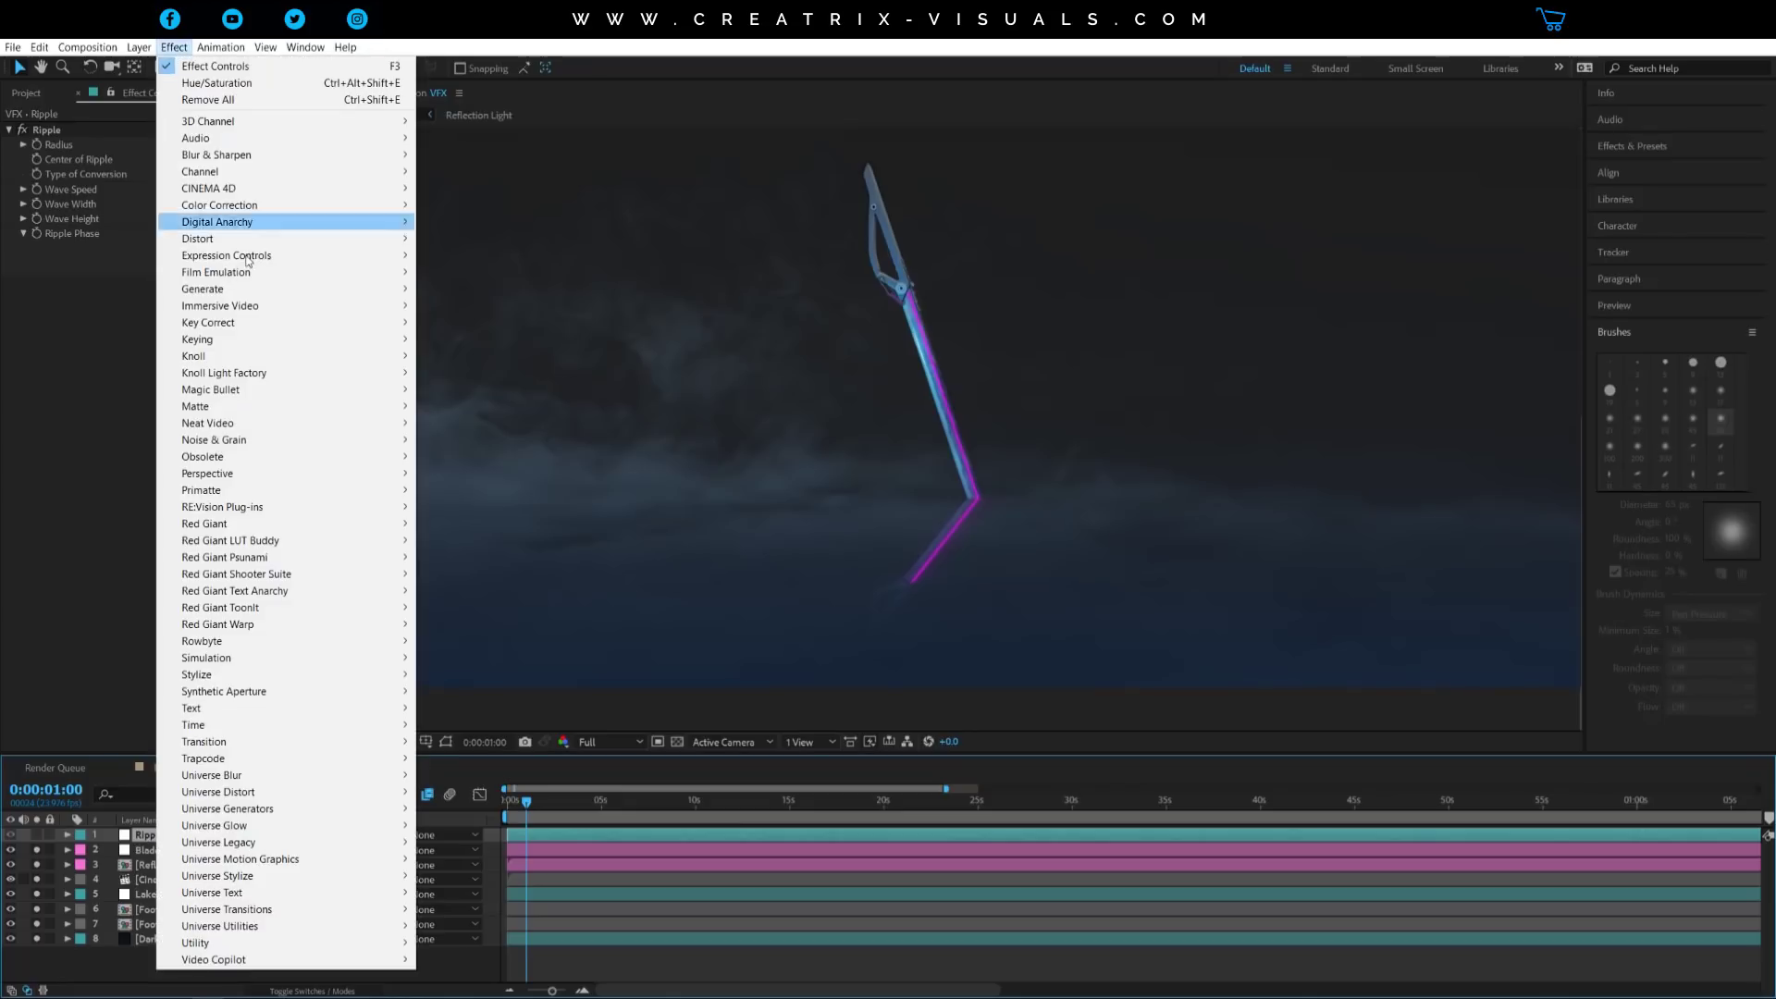
pyautogui.moveTo(249, 244)
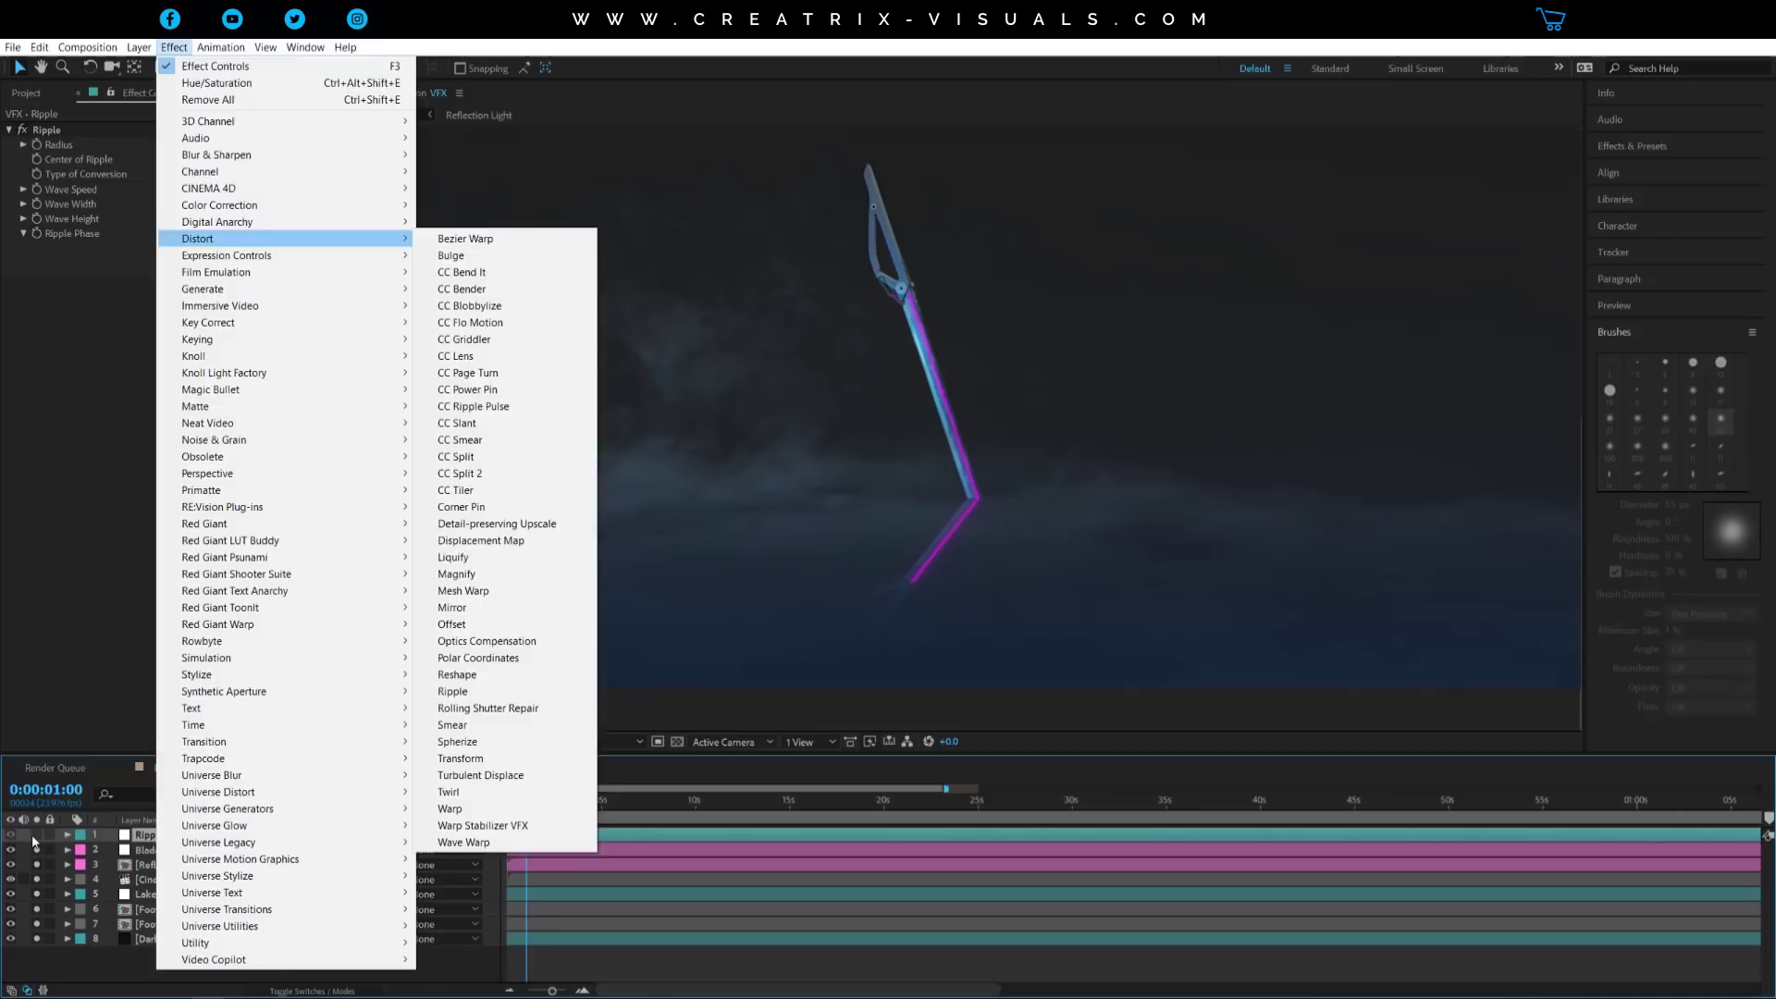
pyautogui.click(472, 691)
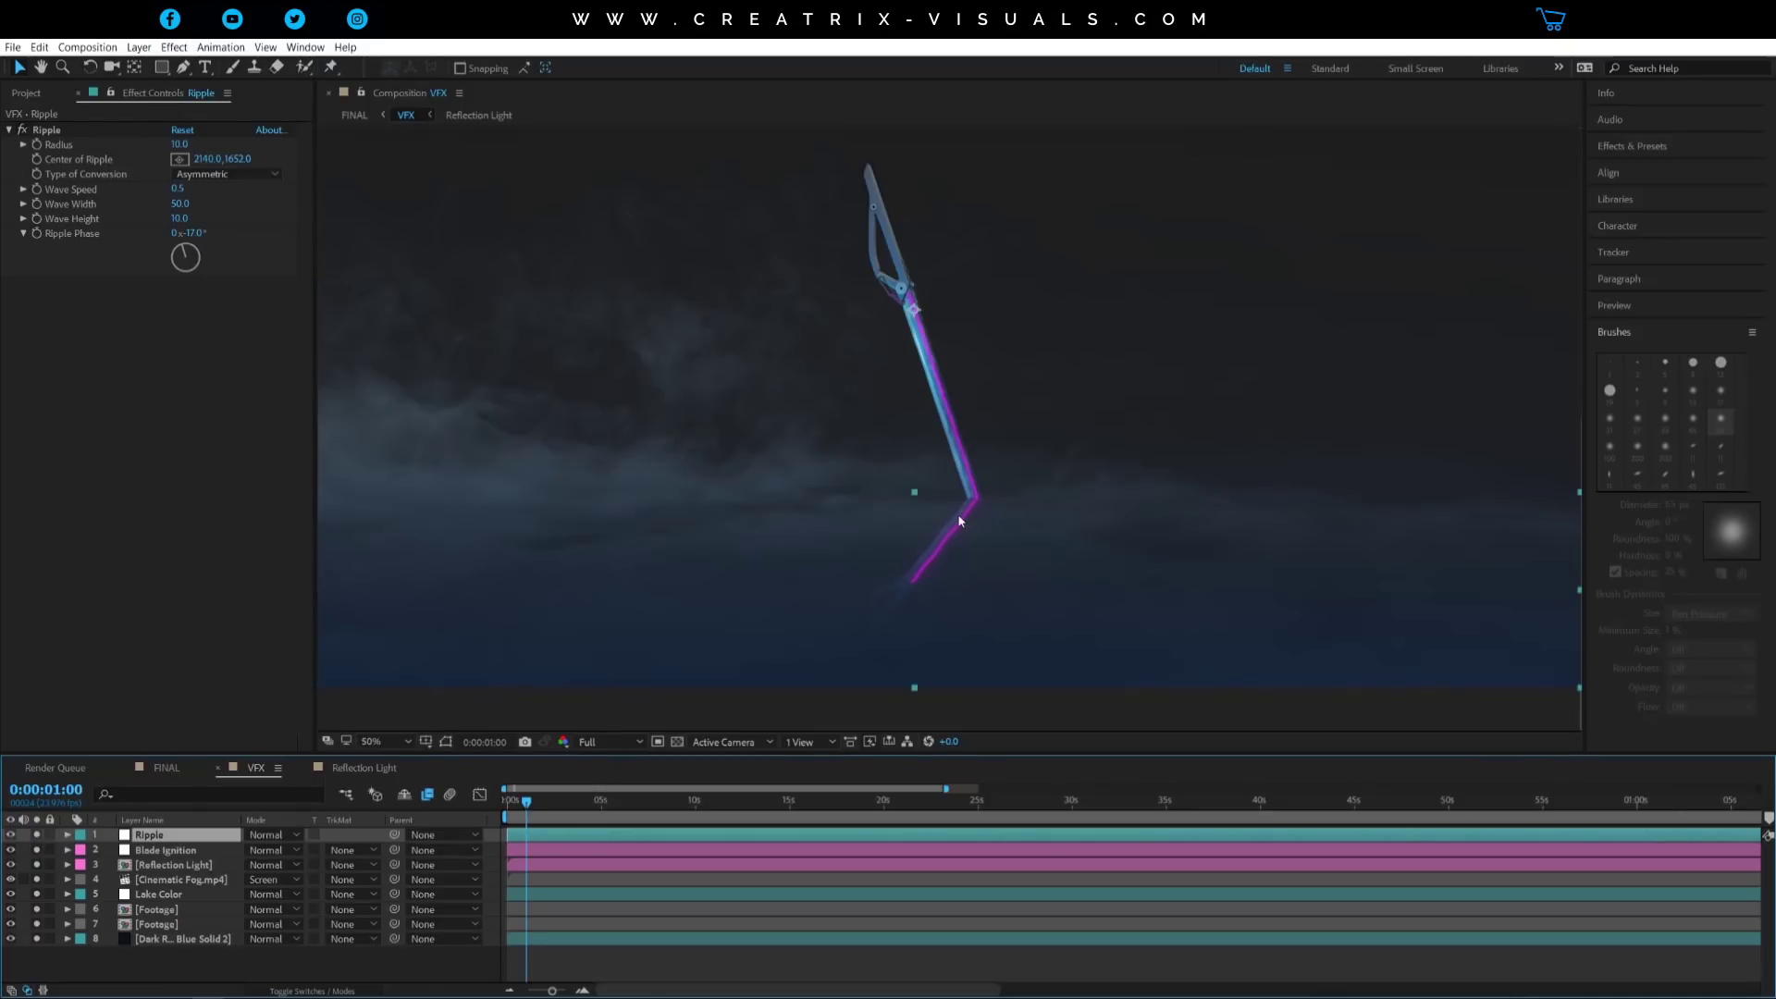
pyautogui.click(74, 130)
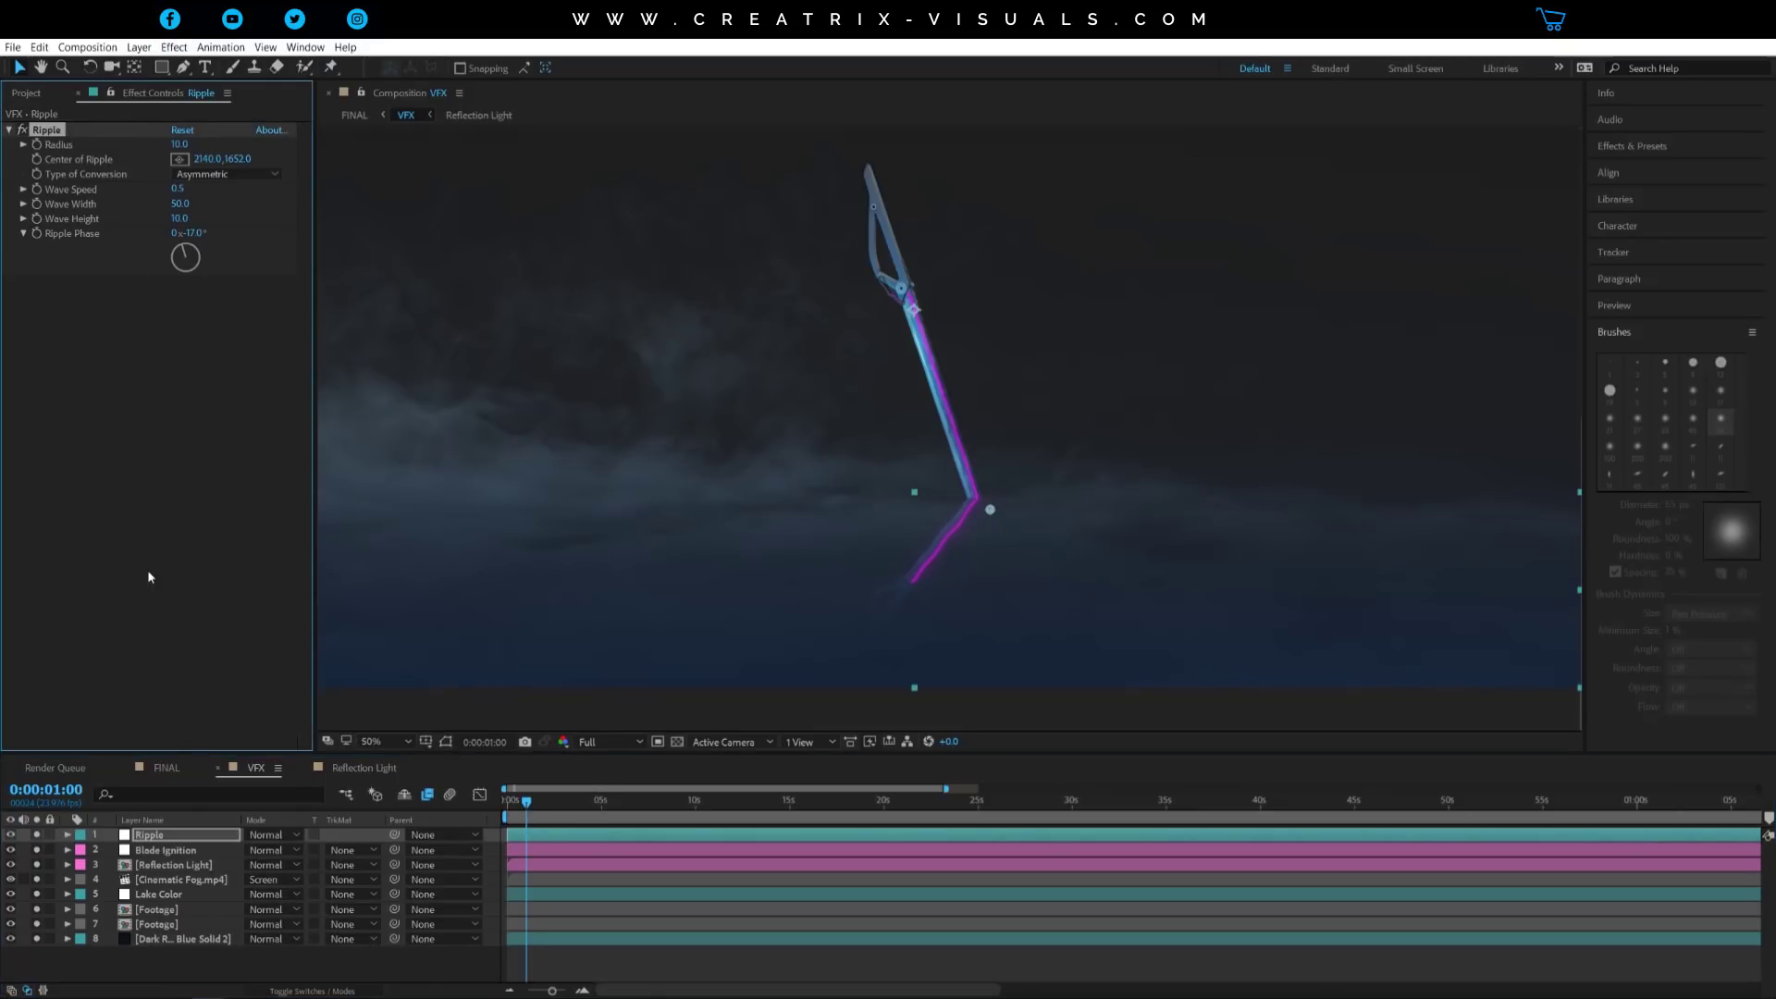
pyautogui.click(447, 746)
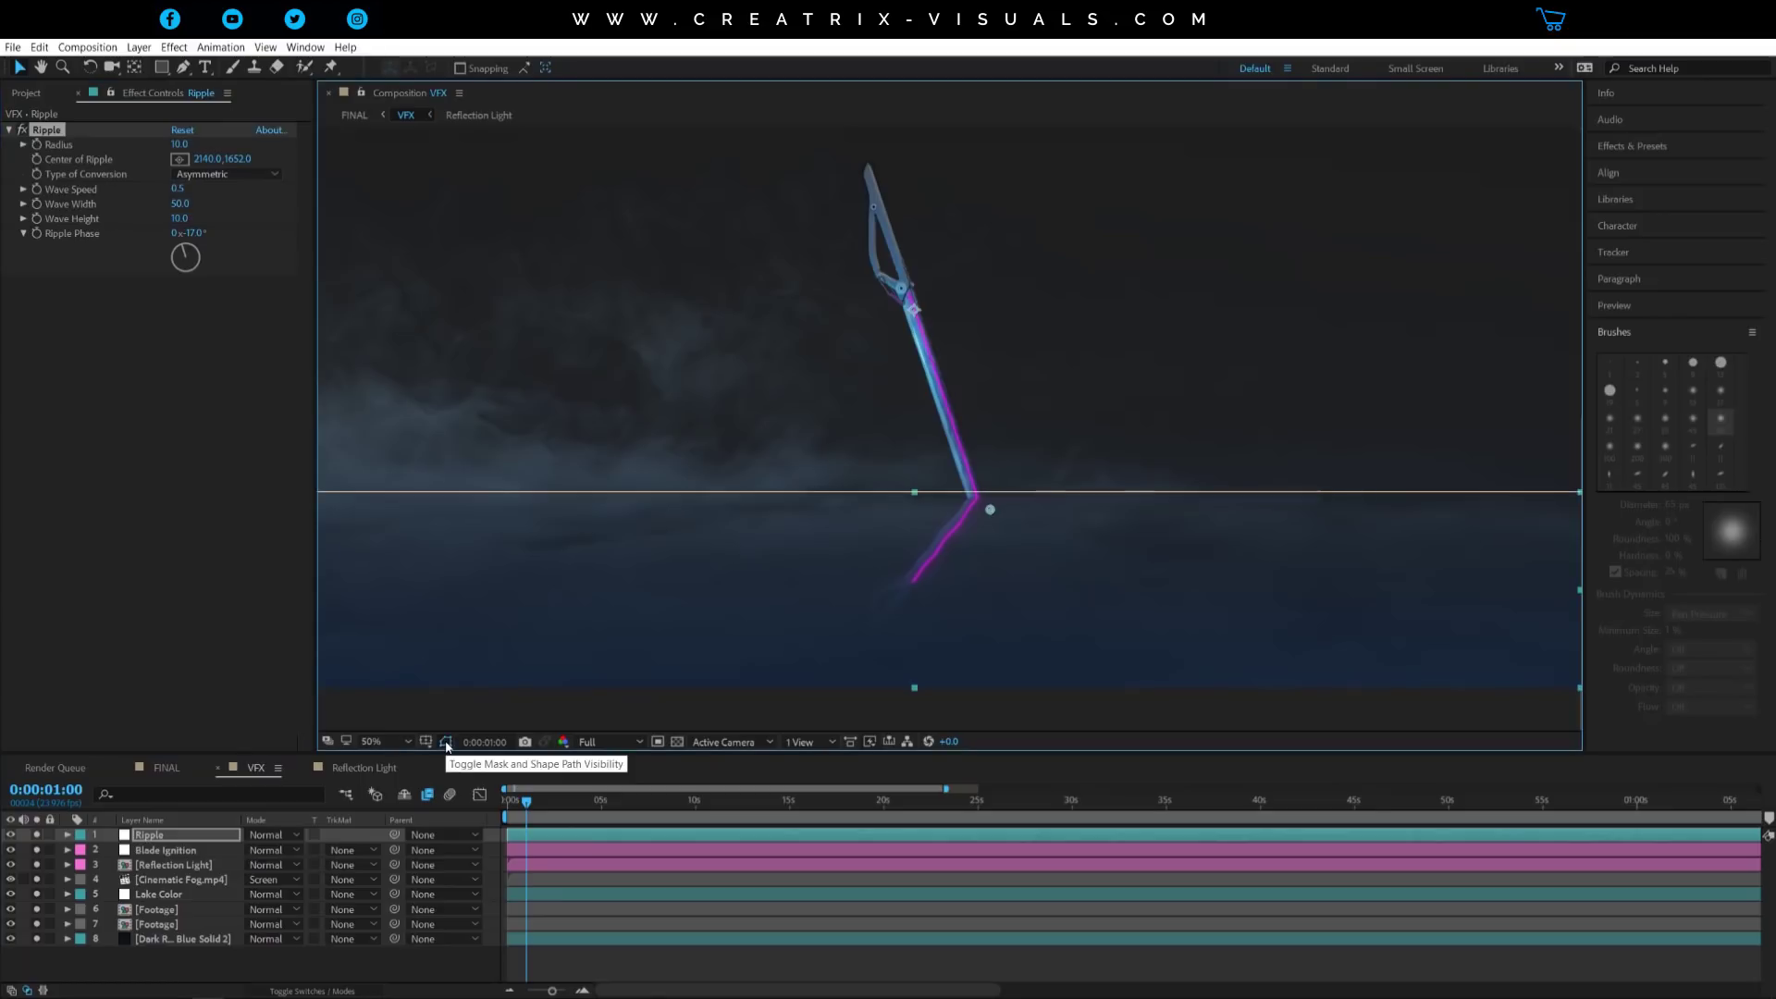
pyautogui.press(',')
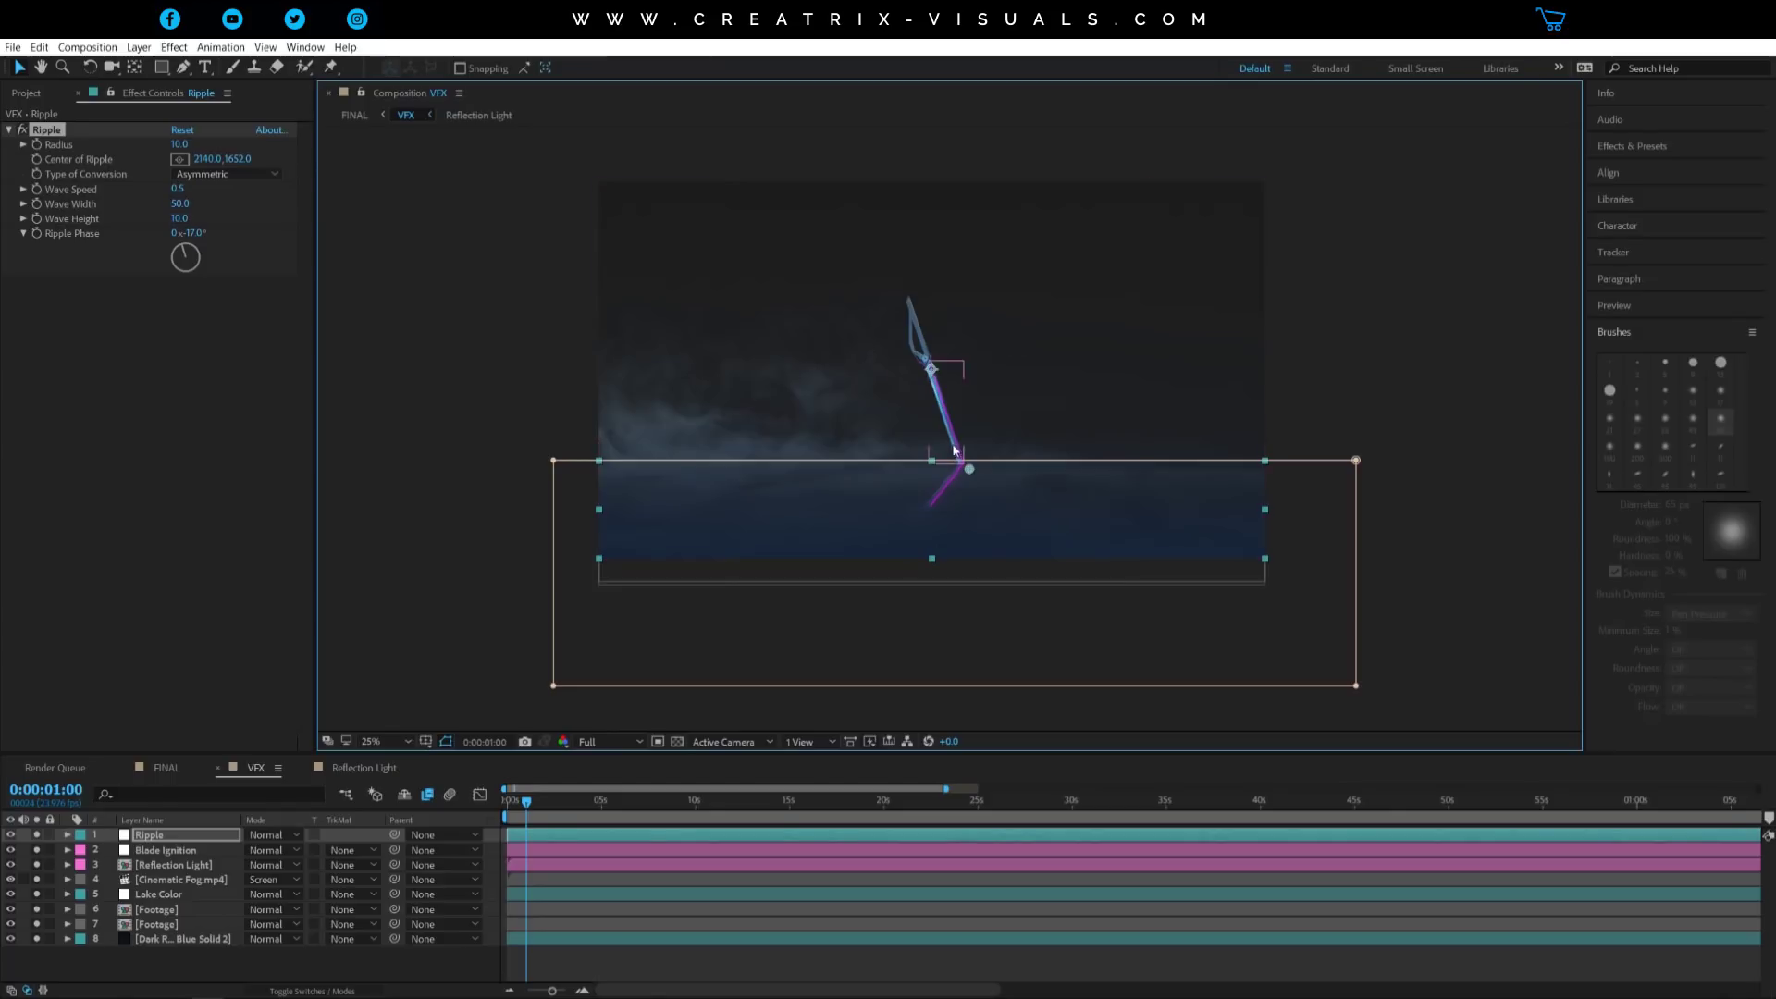
pyautogui.press('.')
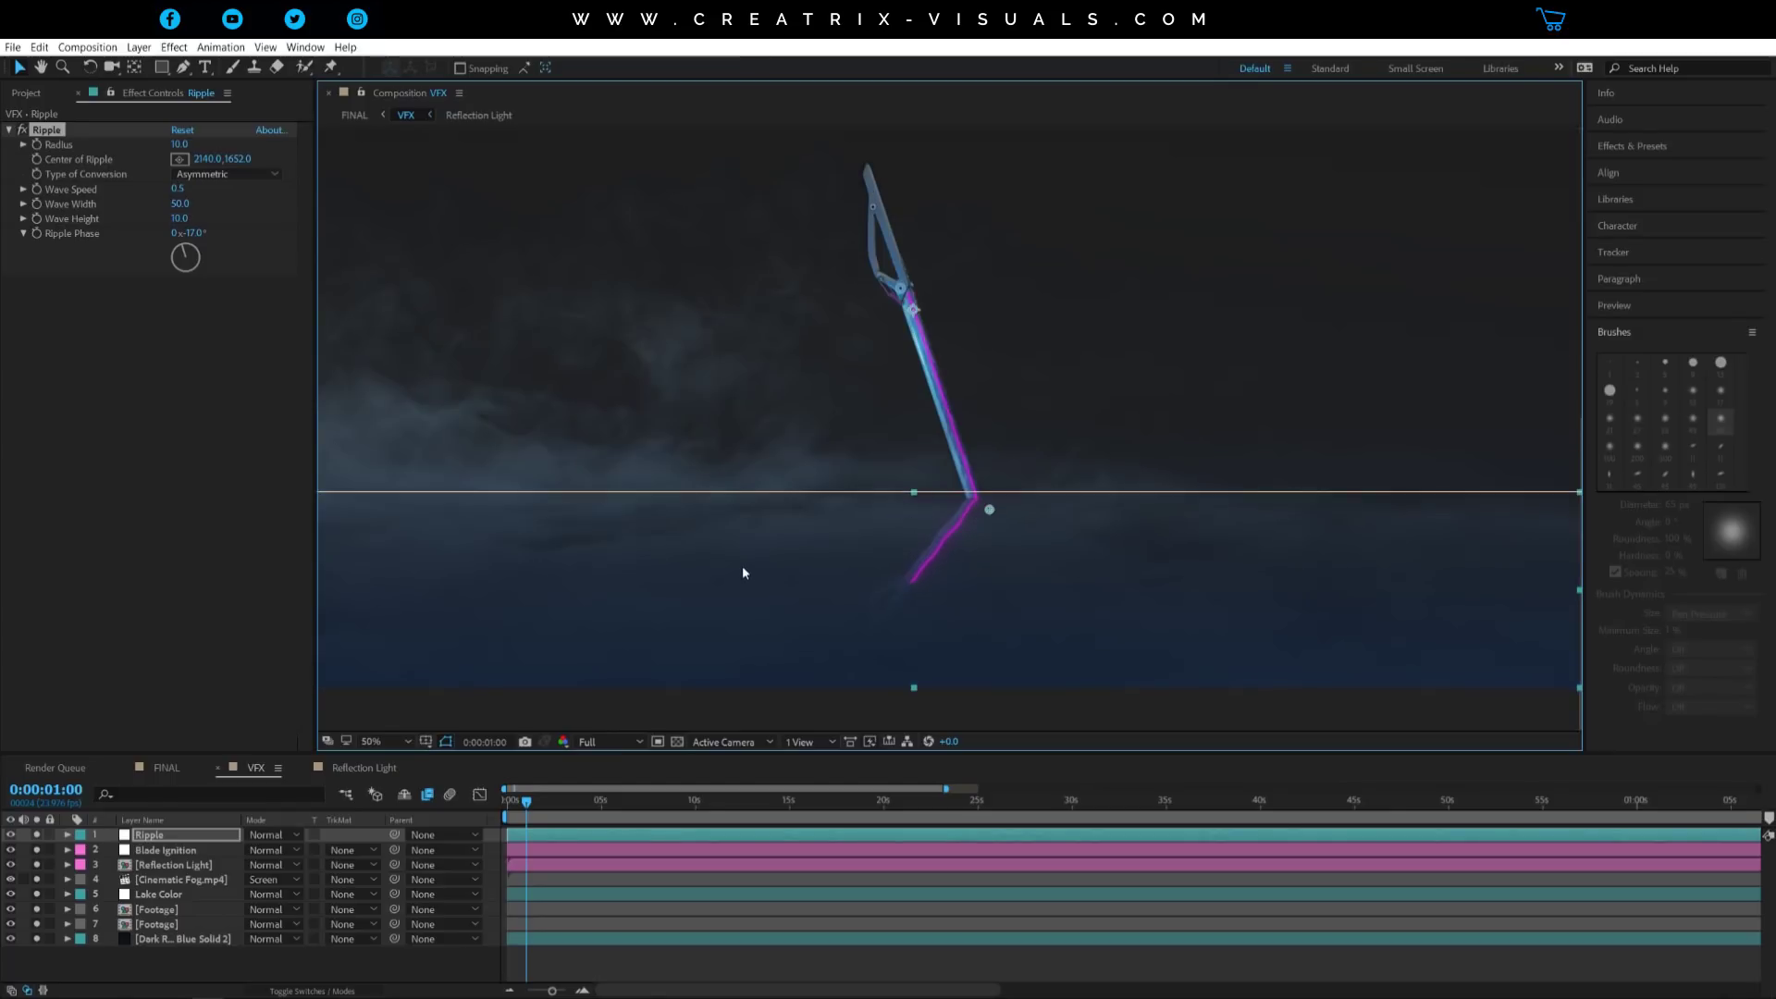
pyautogui.press(',')
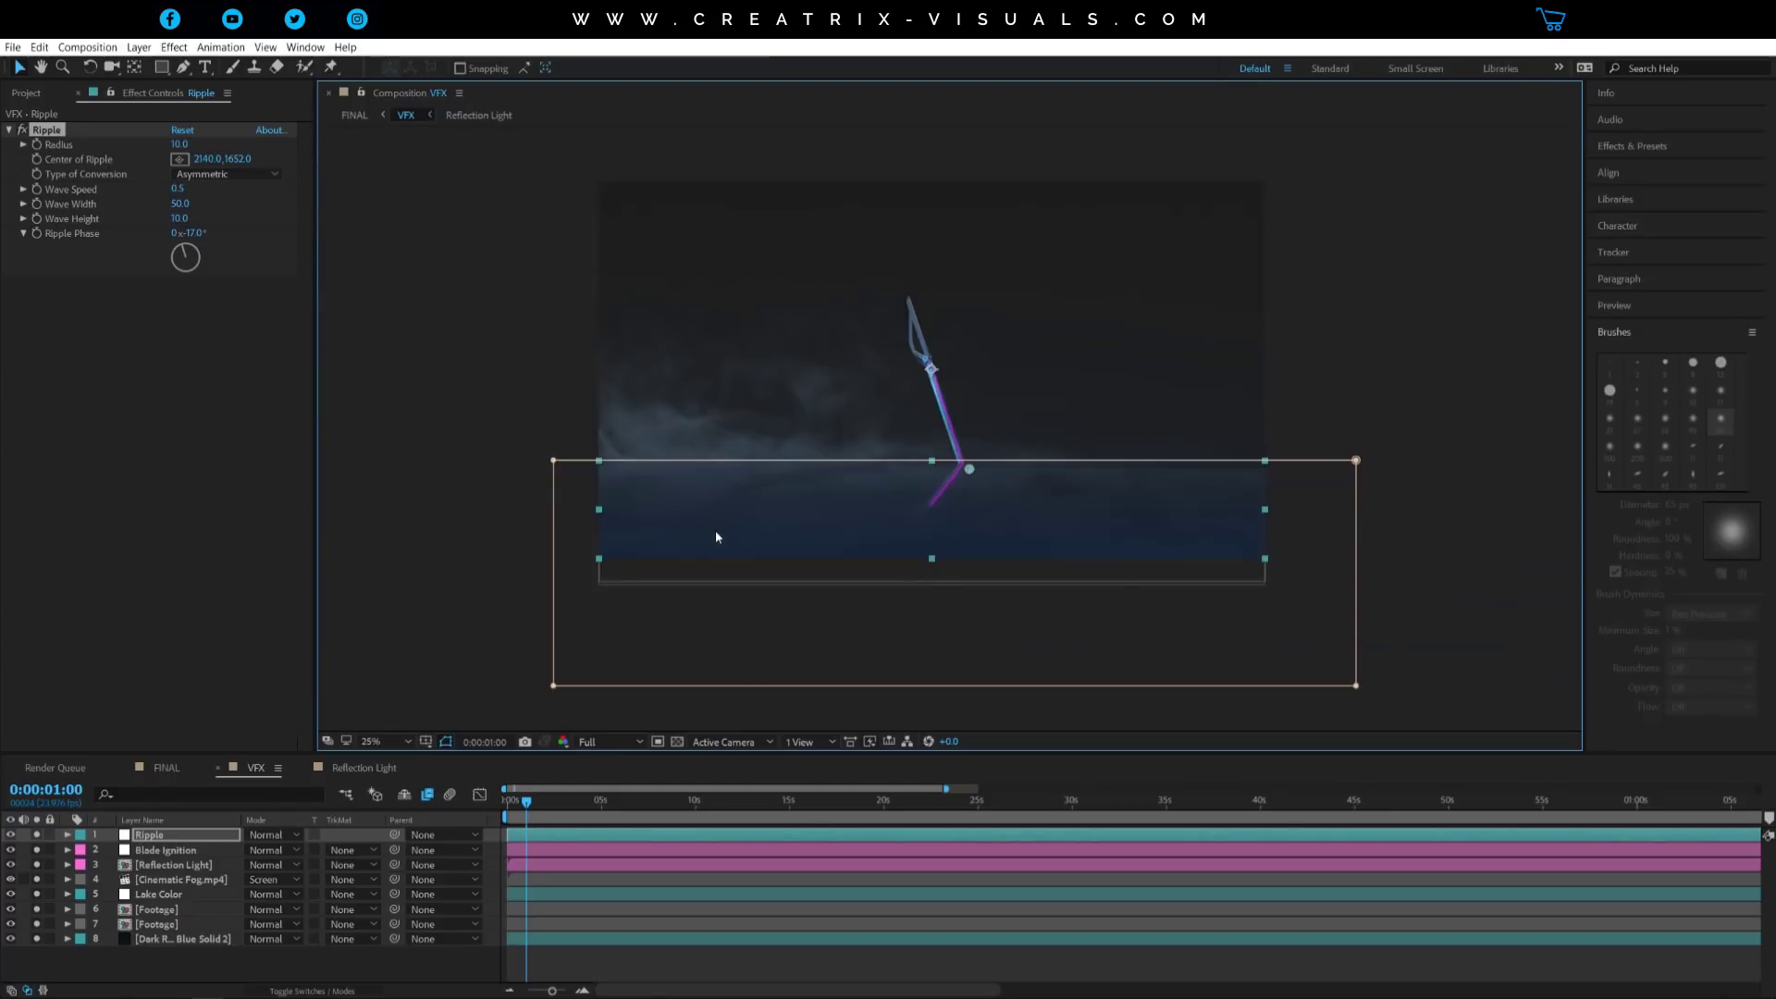
pyautogui.click(155, 895)
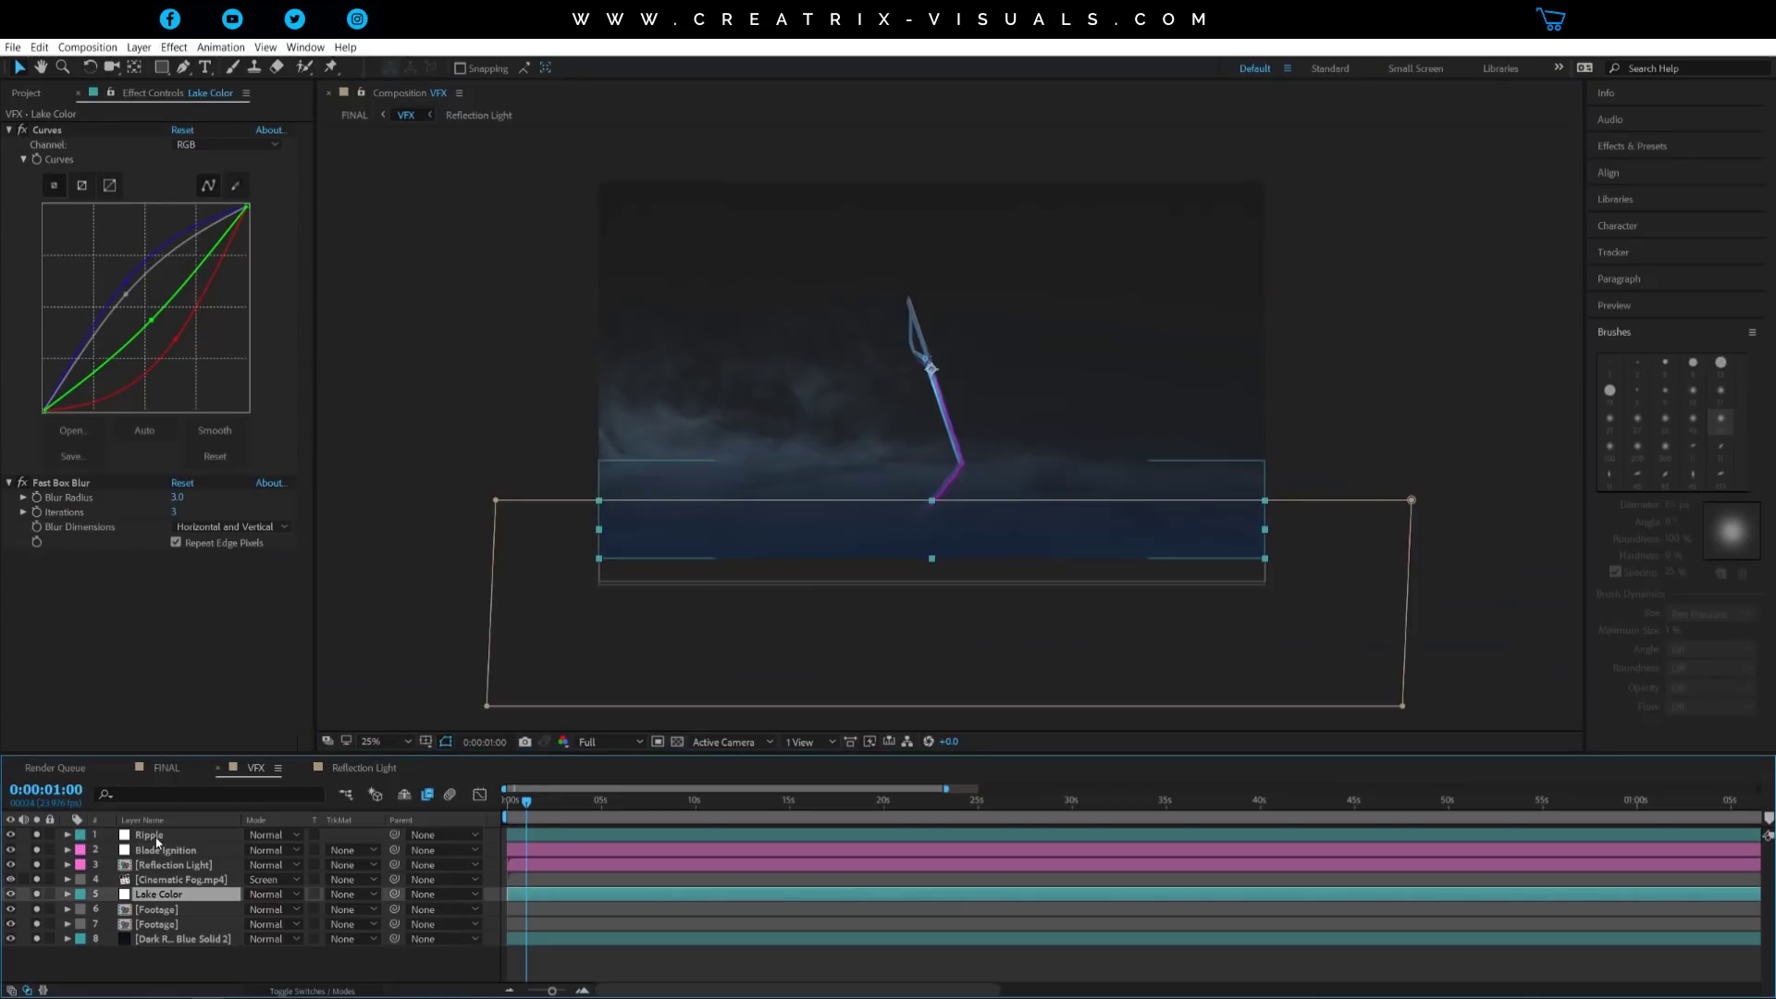
pyautogui.click(152, 836)
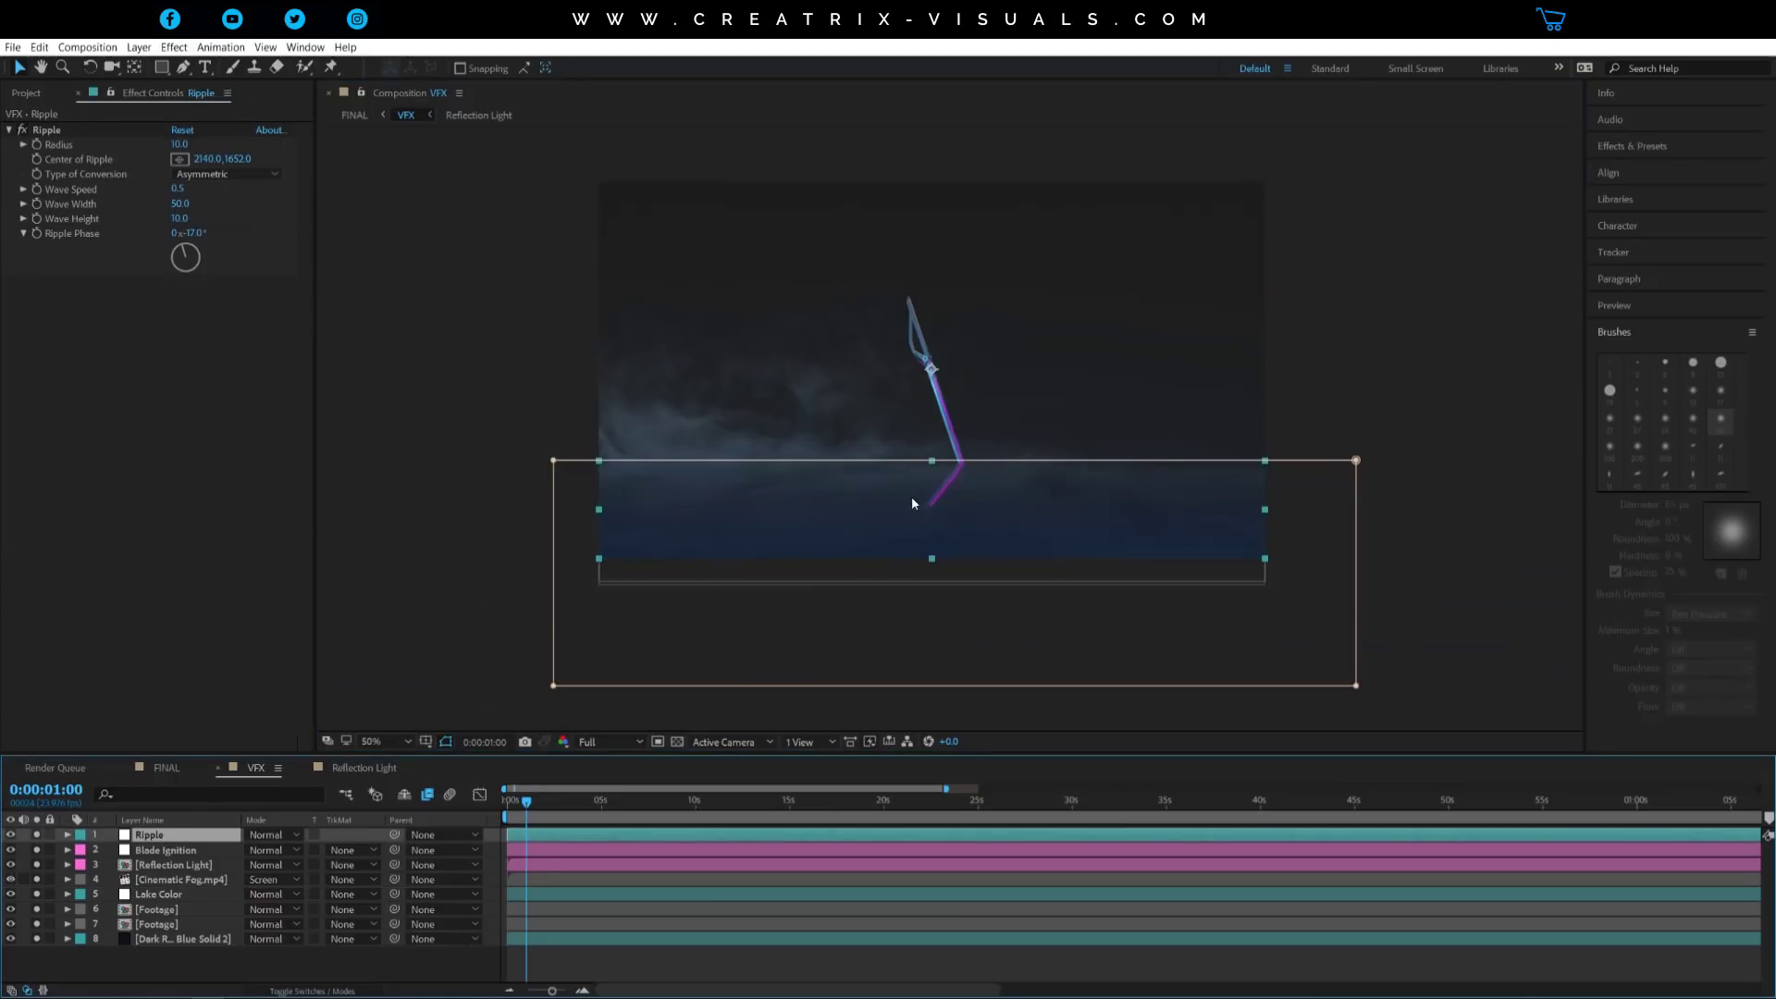
pyautogui.scroll(4, 911, 499)
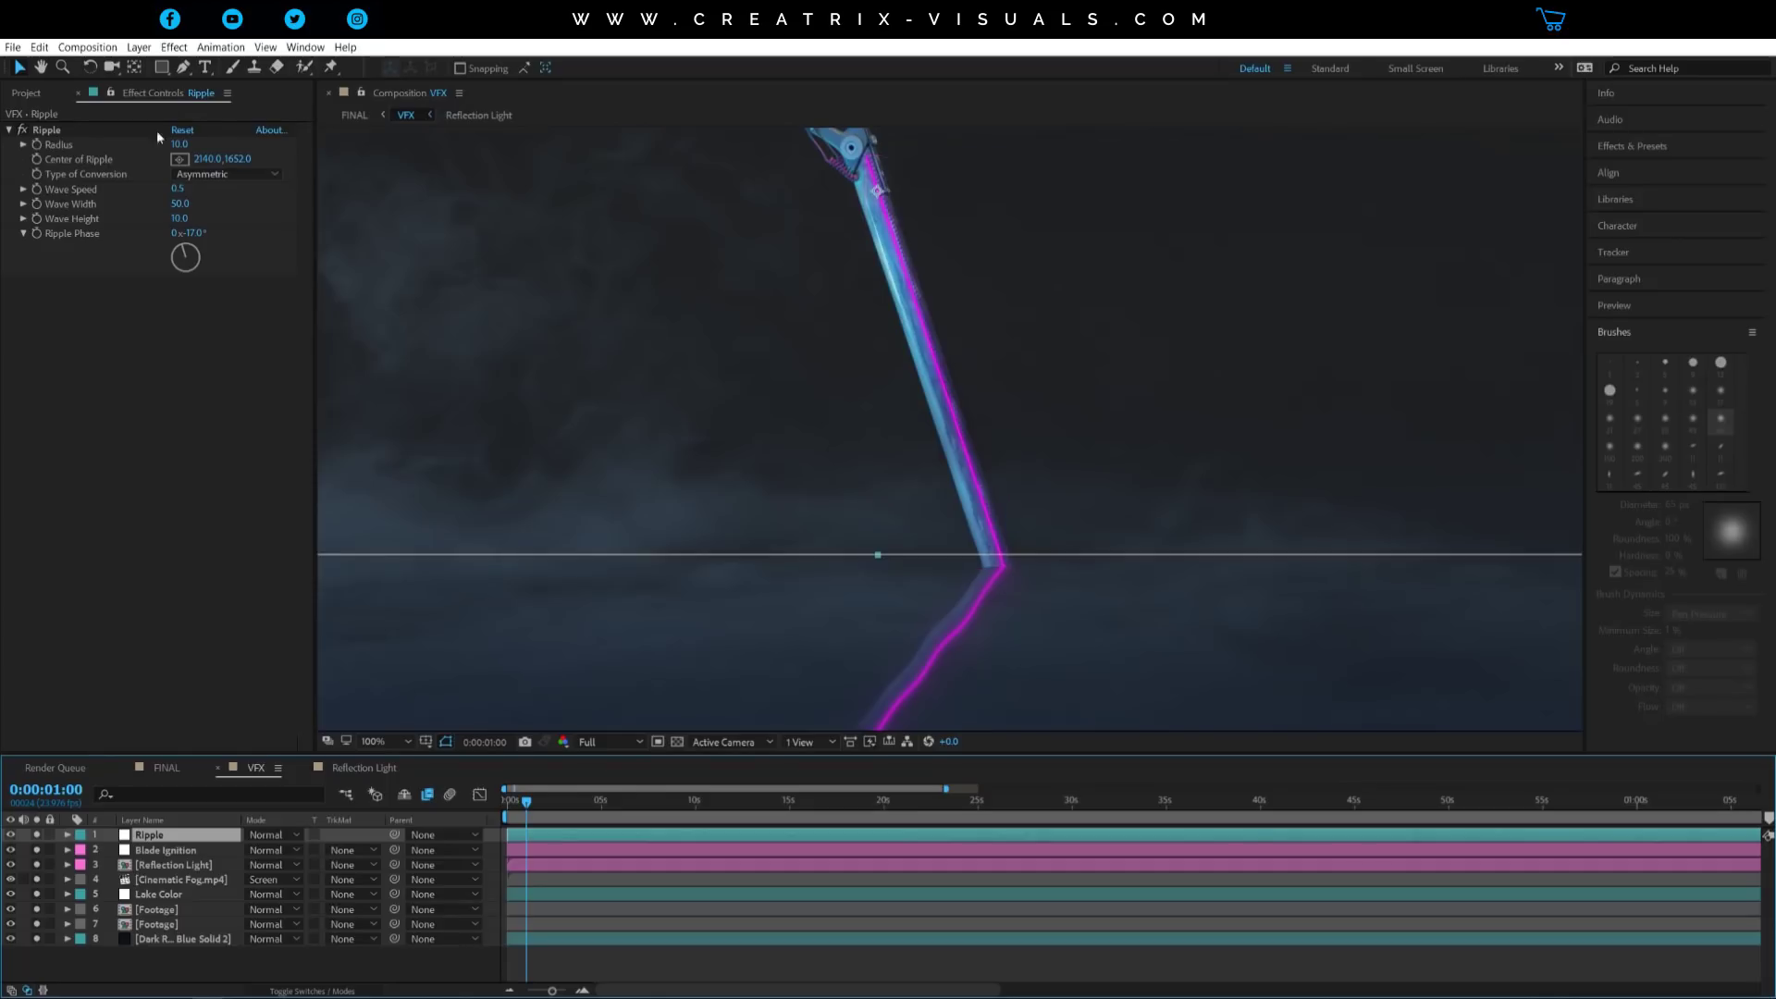
pyautogui.click(46, 130)
pyautogui.press('h')
pyautogui.moveTo(1018, 568); pyautogui.dragTo(1048, 435)
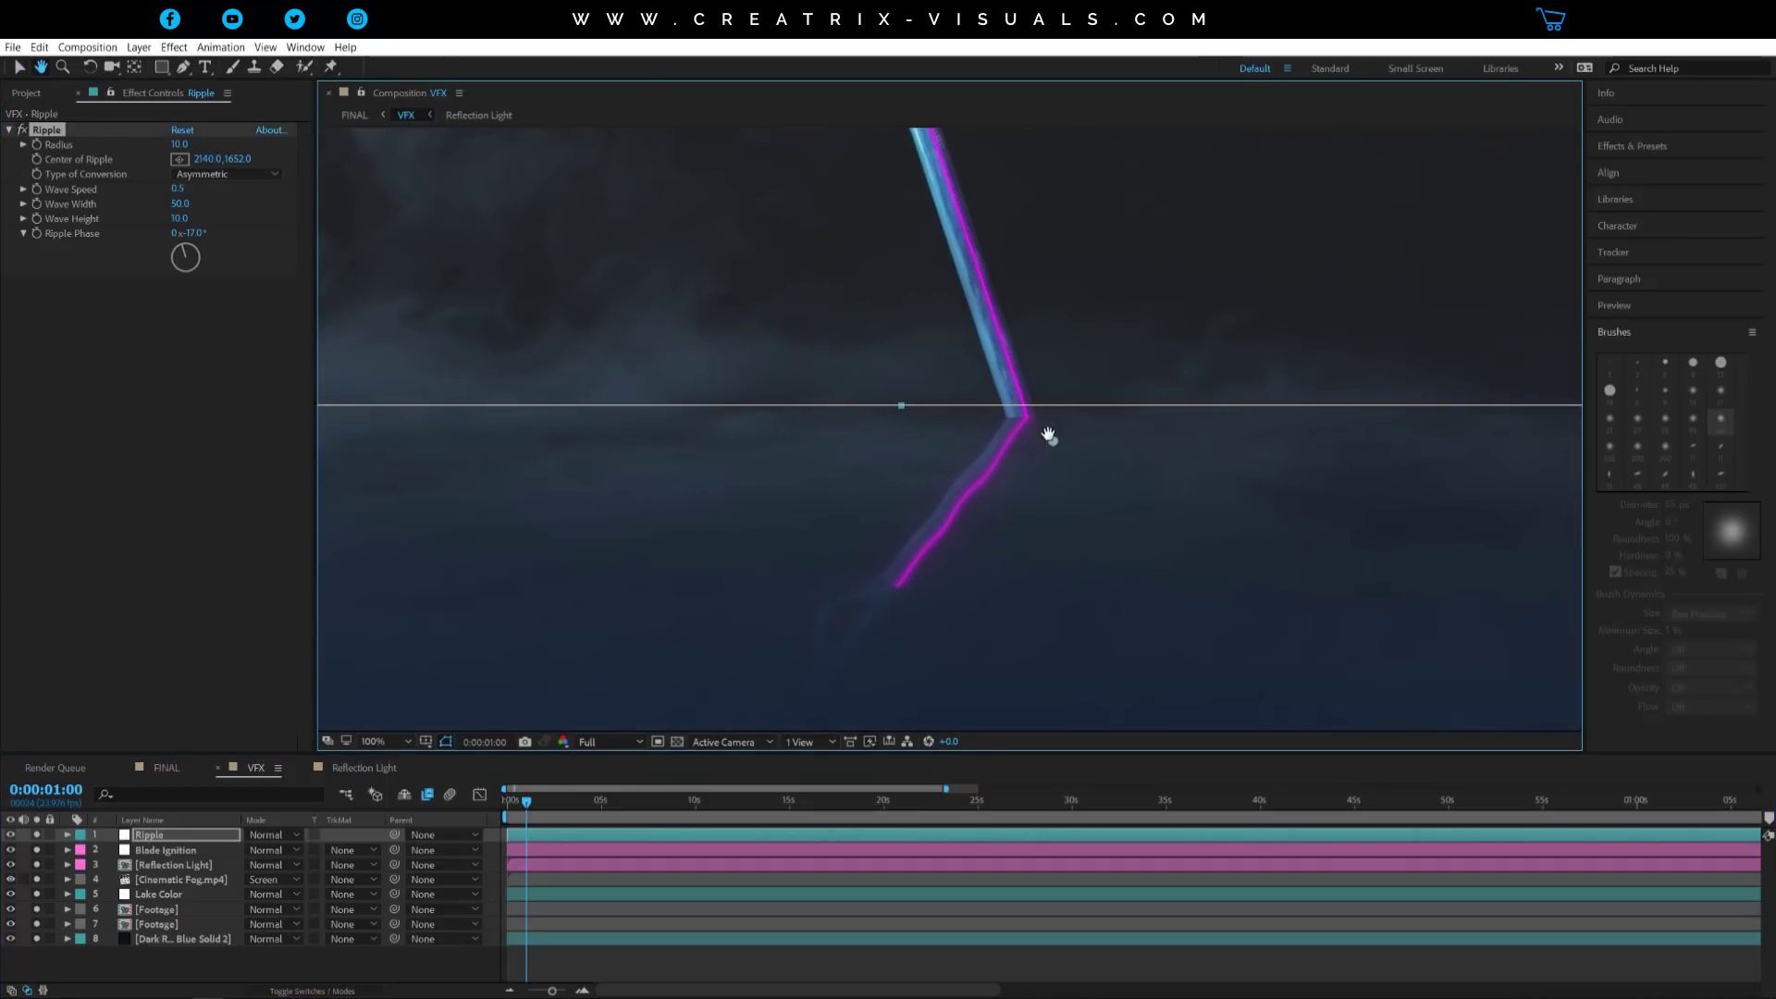
pyautogui.scroll(2, 1000, 462)
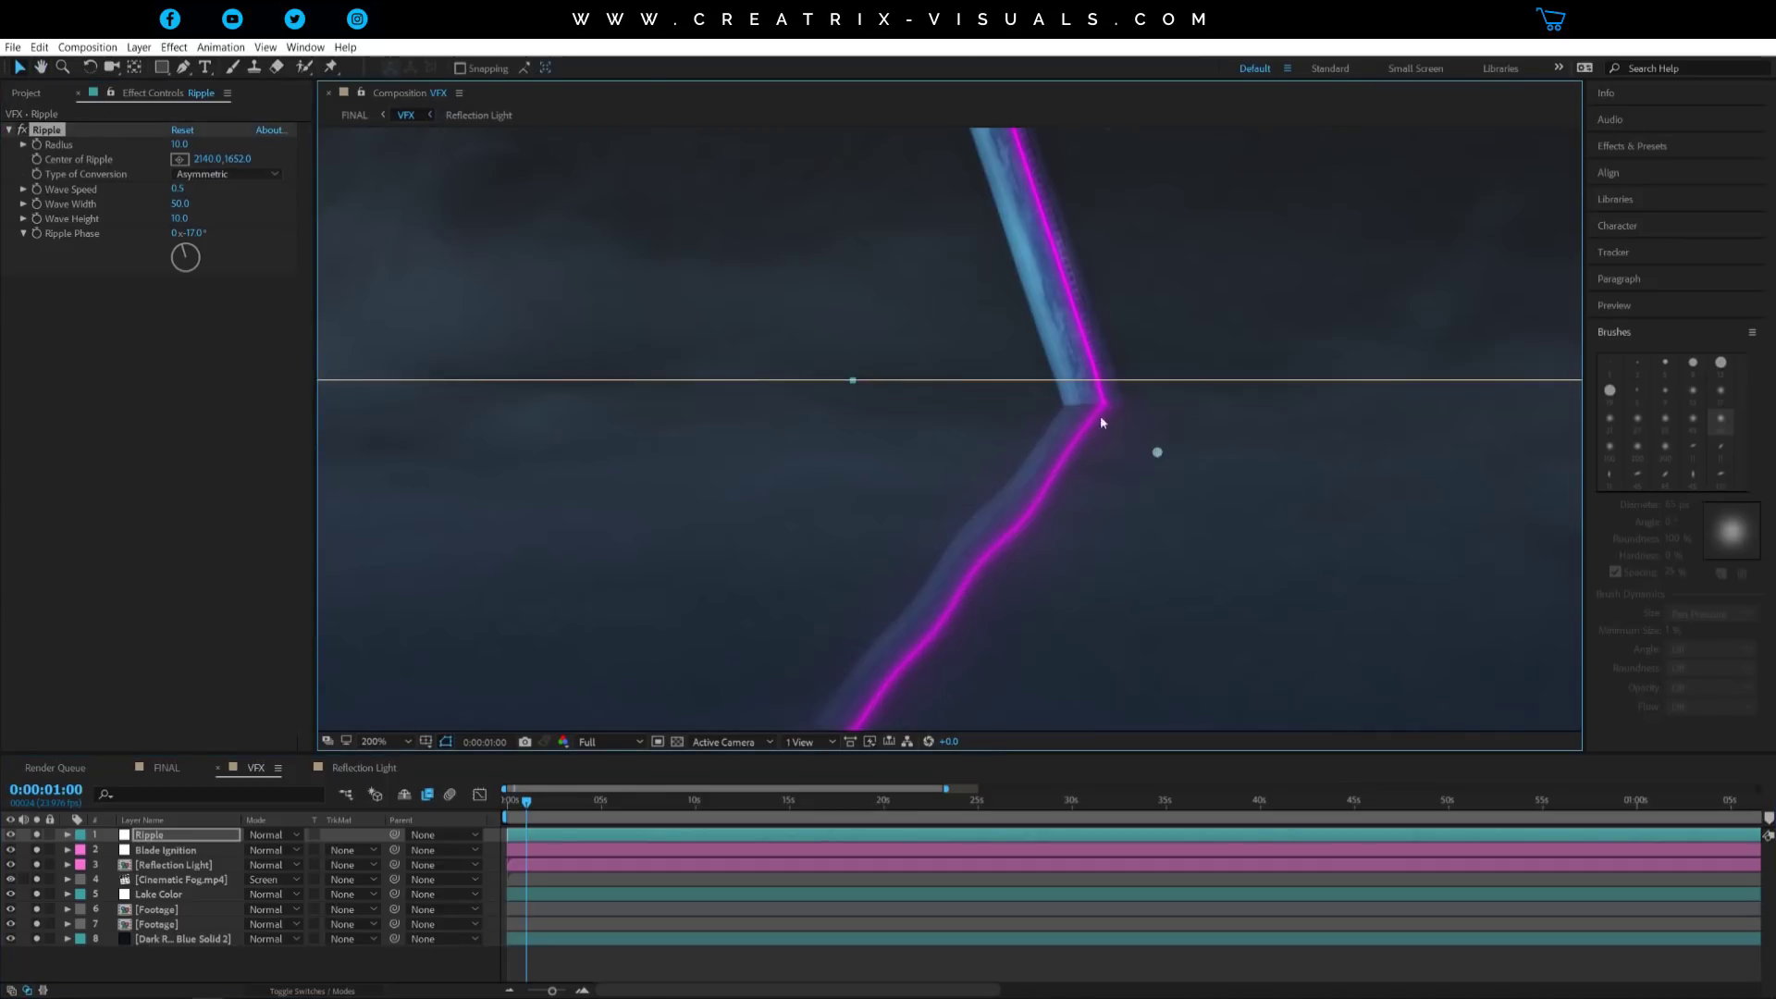
pyautogui.moveTo(1106, 408); pyautogui.dragTo(827, 267)
pyautogui.press(',')
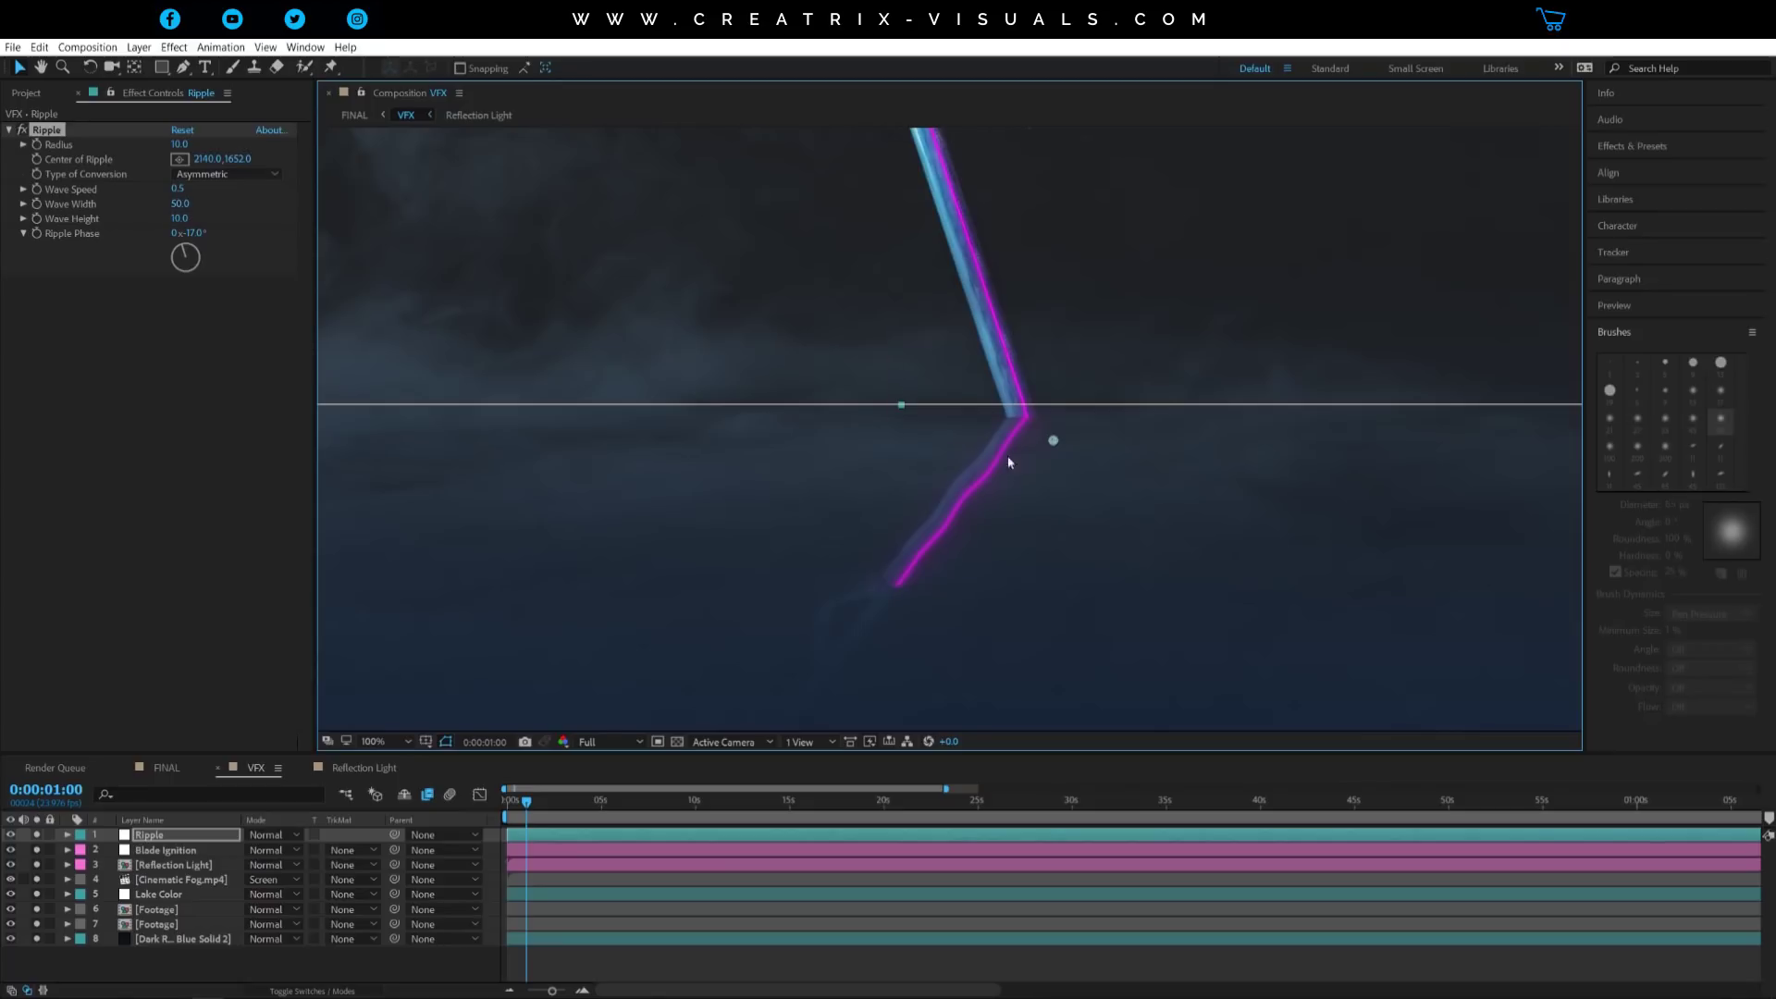
pyautogui.hotkey('shift', '/')
# Select layers 5–8 from Lake Color down and switch the timeline to the FINAL comp
pyautogui.moveTo(191, 960); pyautogui.dragTo(153, 813)
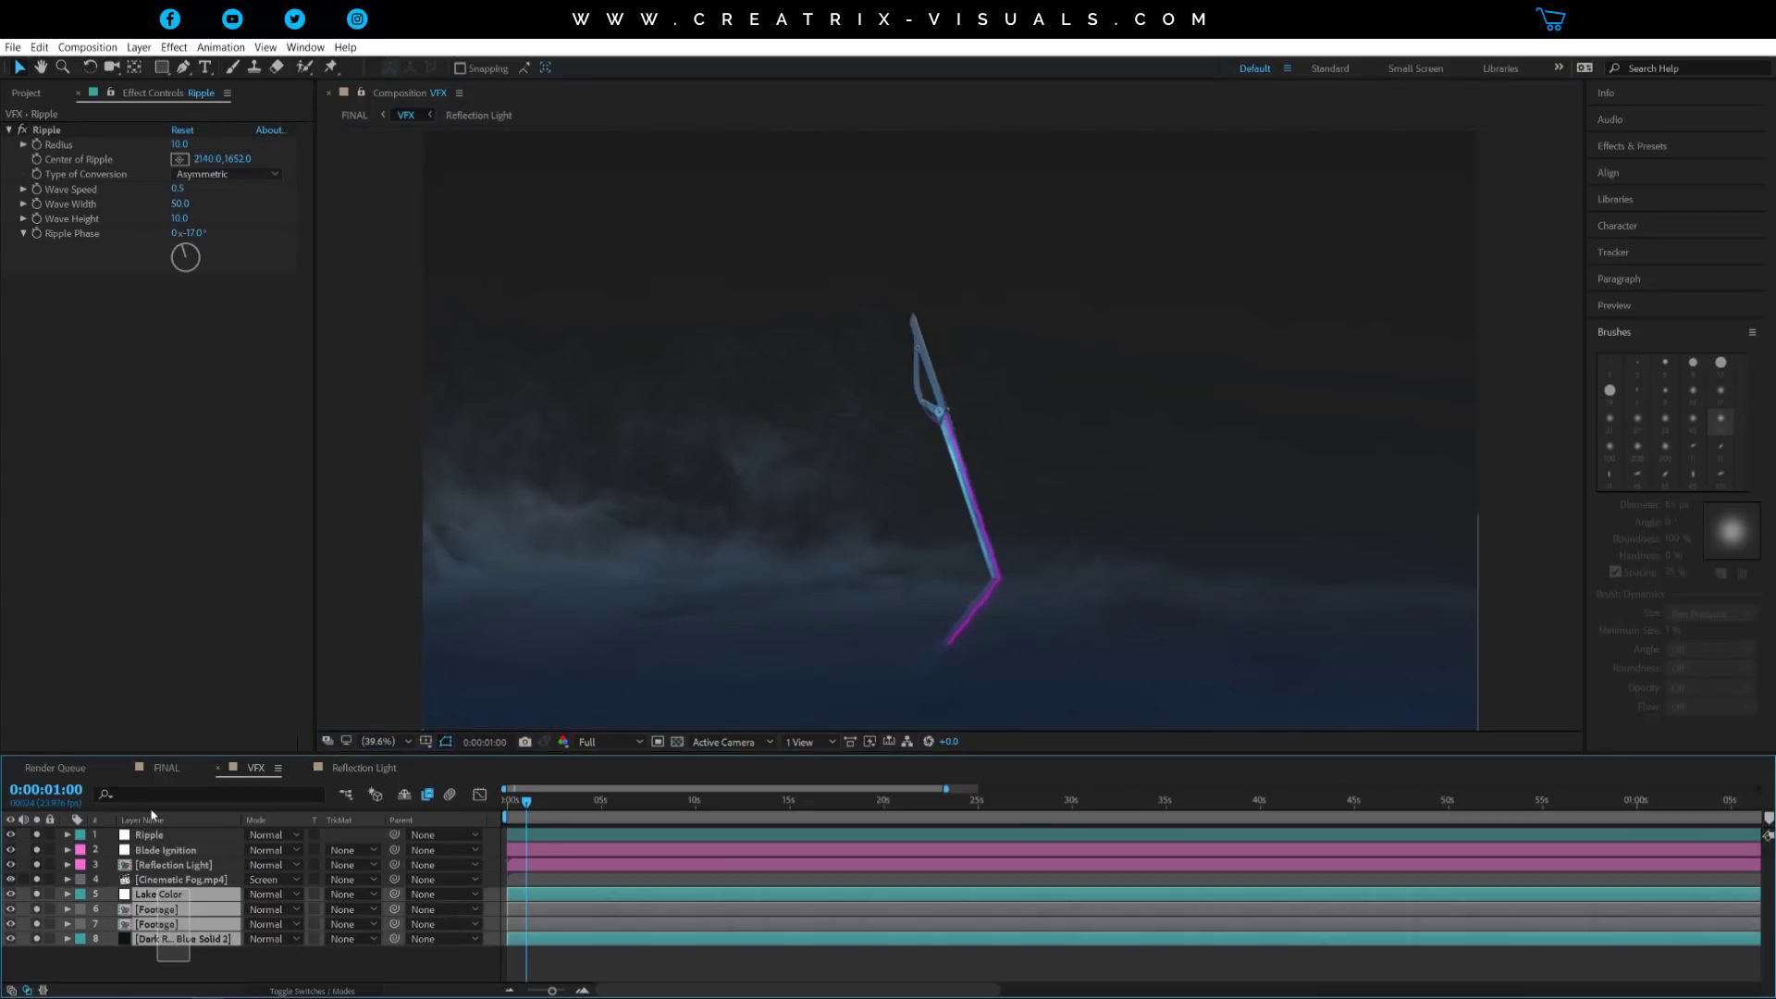
pyautogui.click(167, 768)
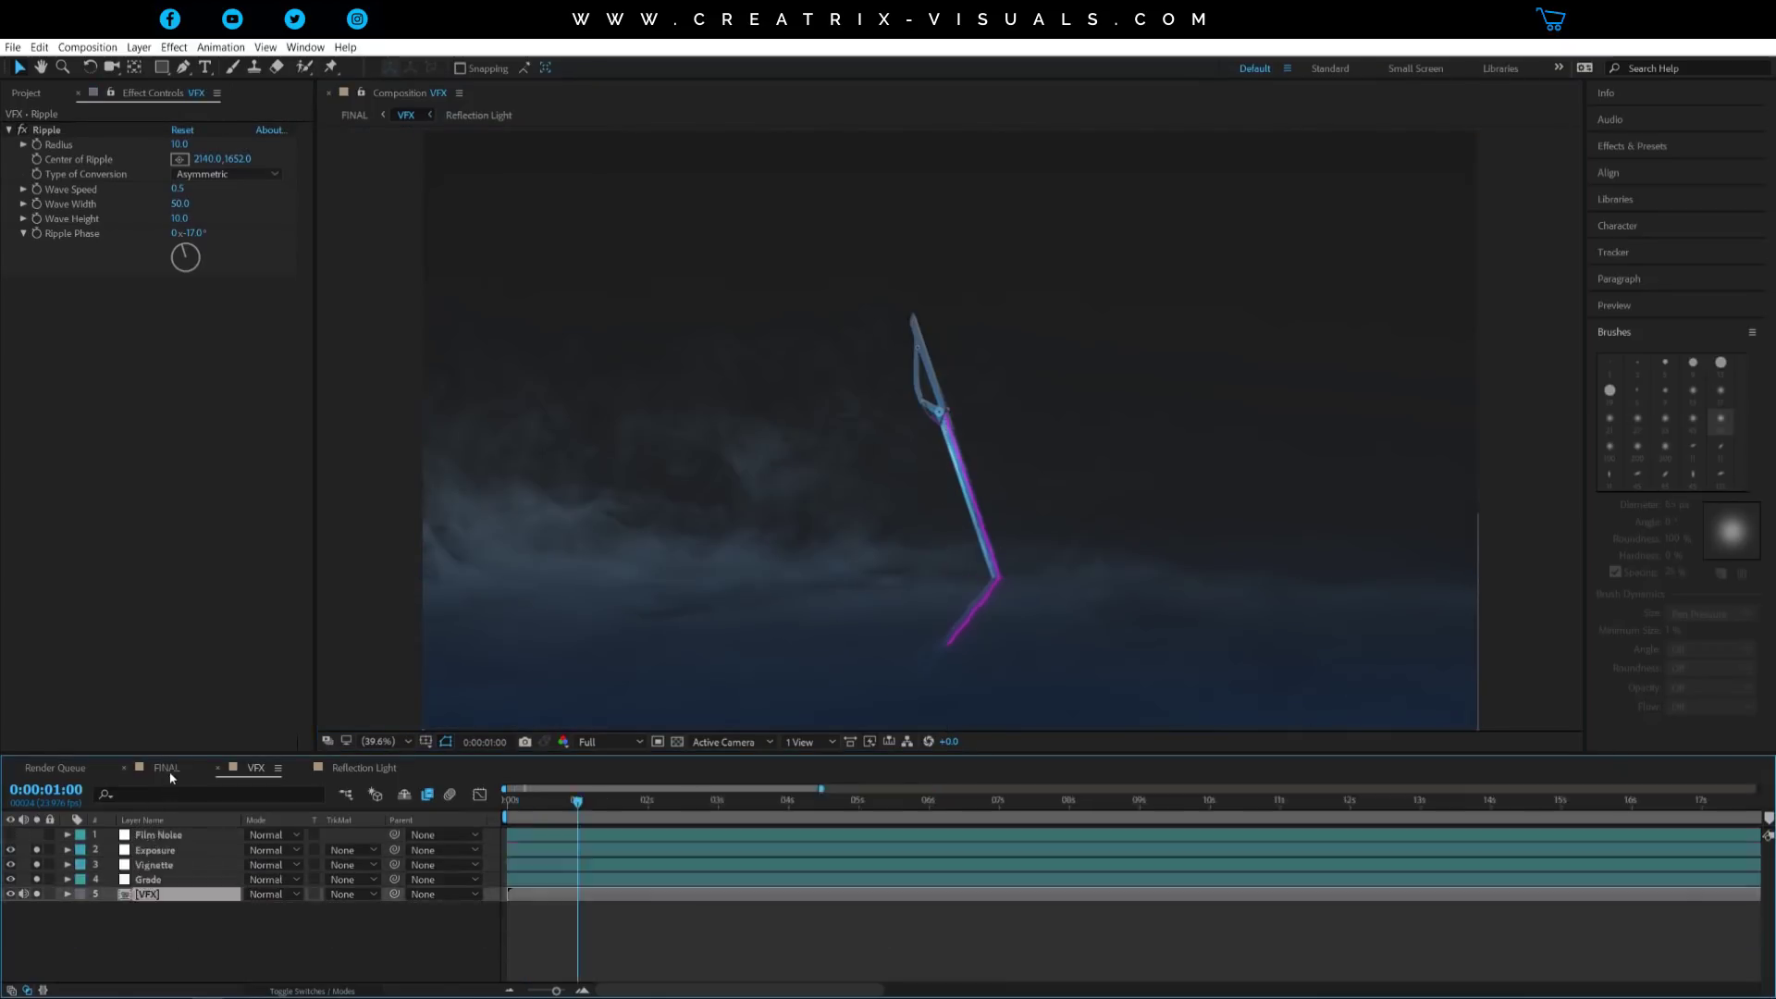